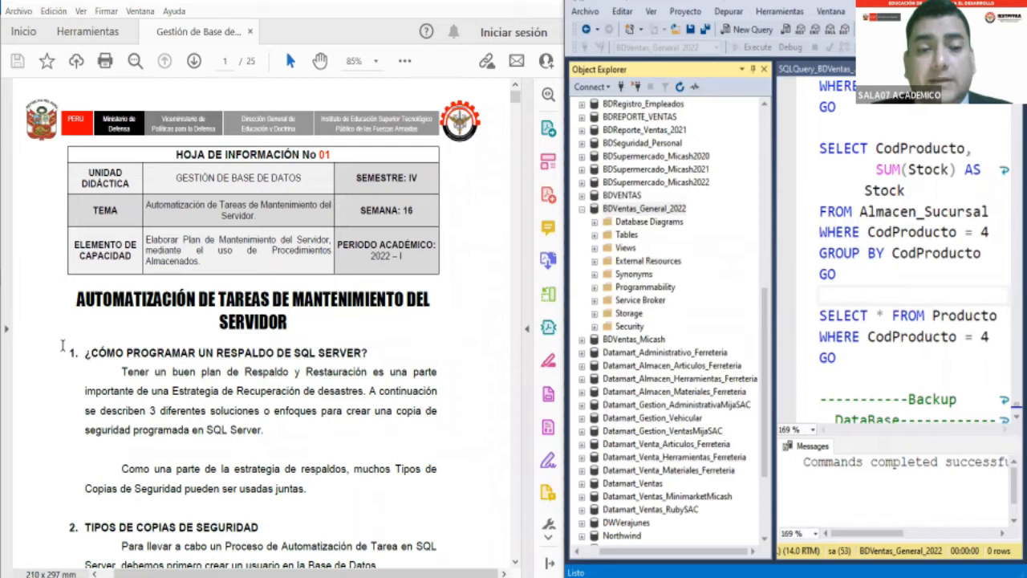
- Read the guide's introduction on scheduling SQL Server backups and section 2.1 on full database backups
{"action": "scroll", "coordinate": [65, 349], "scroll_direction": "down", "scroll_amount": 1}
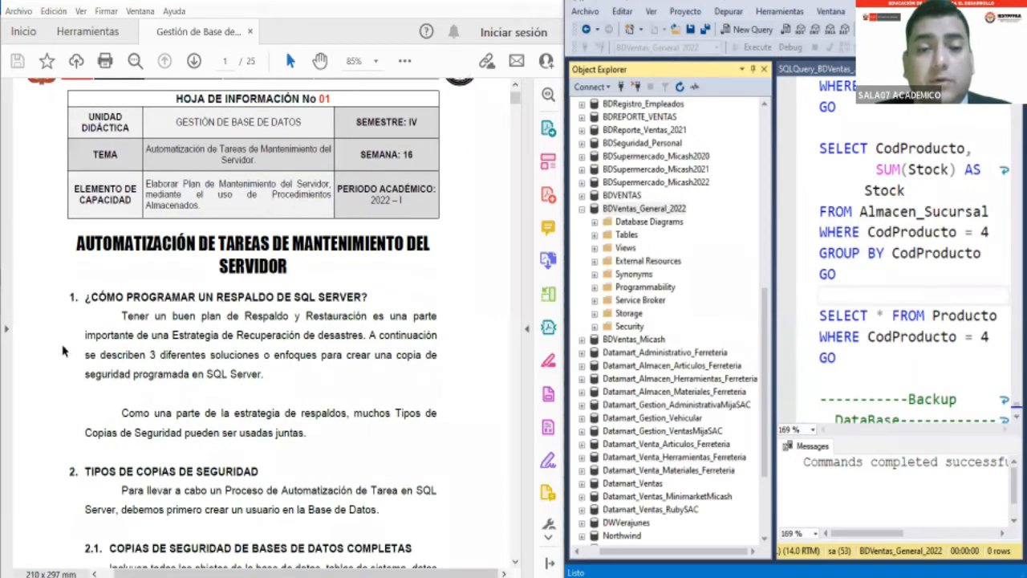
{"action": "scroll", "coordinate": [63, 350], "scroll_direction": "down", "scroll_amount": 1}
{"action": "scroll", "coordinate": [64, 350], "scroll_direction": "down", "scroll_amount": 1}
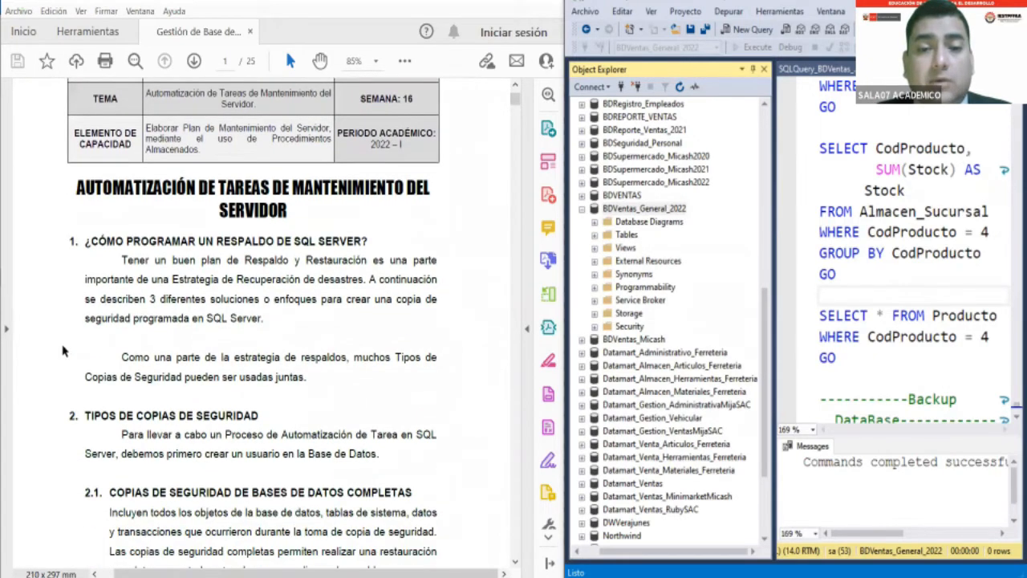
{"action": "scroll", "coordinate": [63, 350], "scroll_direction": "down", "scroll_amount": 1}
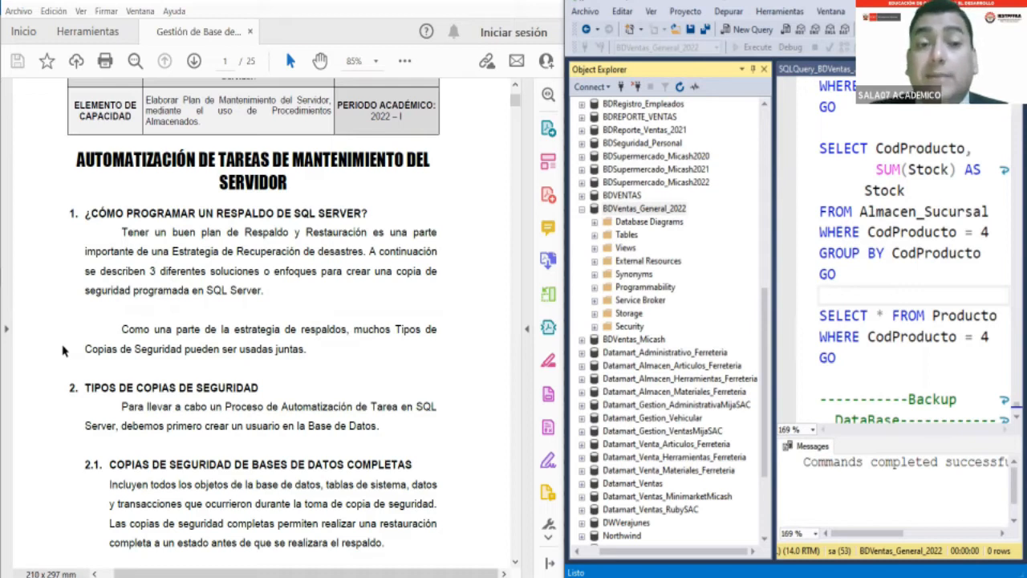
{"action": "scroll", "coordinate": [63, 350], "scroll_direction": "down", "scroll_amount": 1}
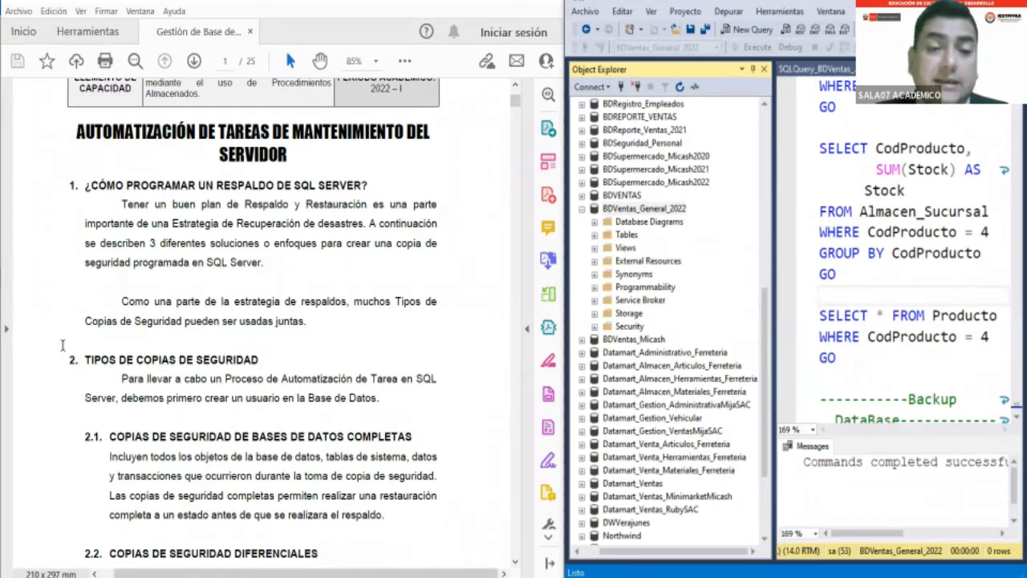
{"action": "scroll", "coordinate": [62, 345], "scroll_direction": "down", "scroll_amount": 3}
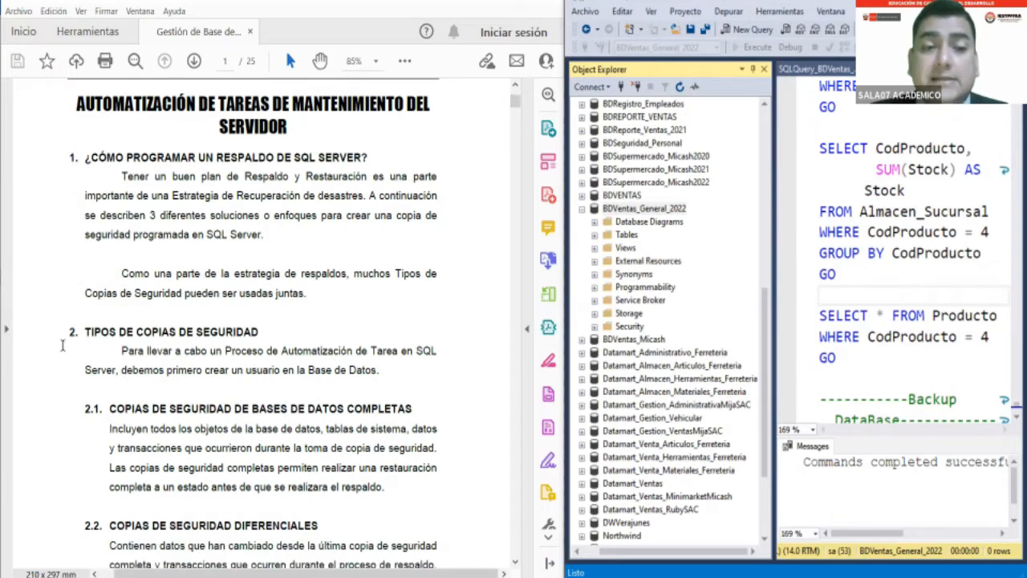
{"action": "scroll", "coordinate": [62, 351], "scroll_direction": "down", "scroll_amount": 3}
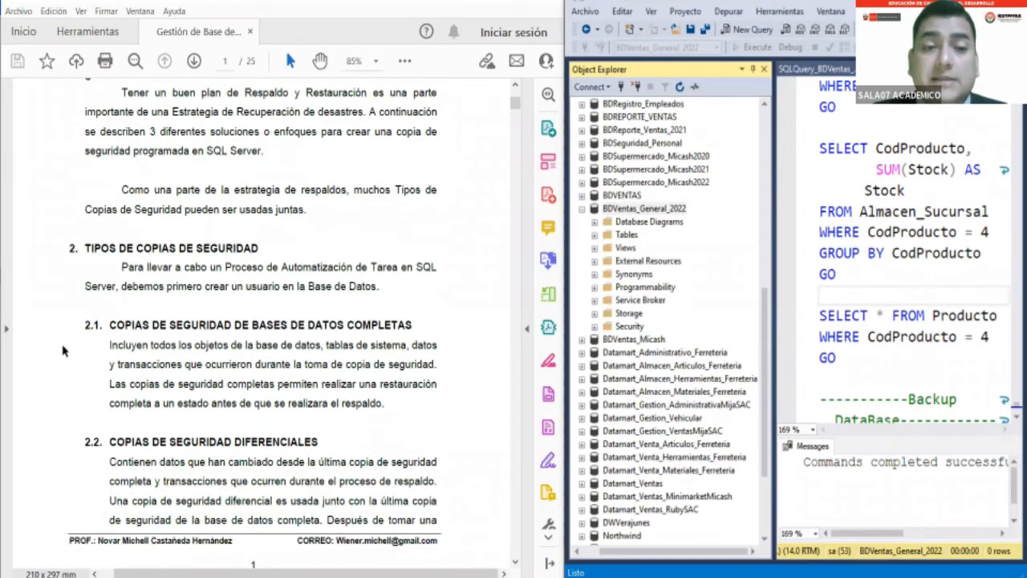
{"action": "scroll", "coordinate": [63, 351], "scroll_direction": "down", "scroll_amount": 1}
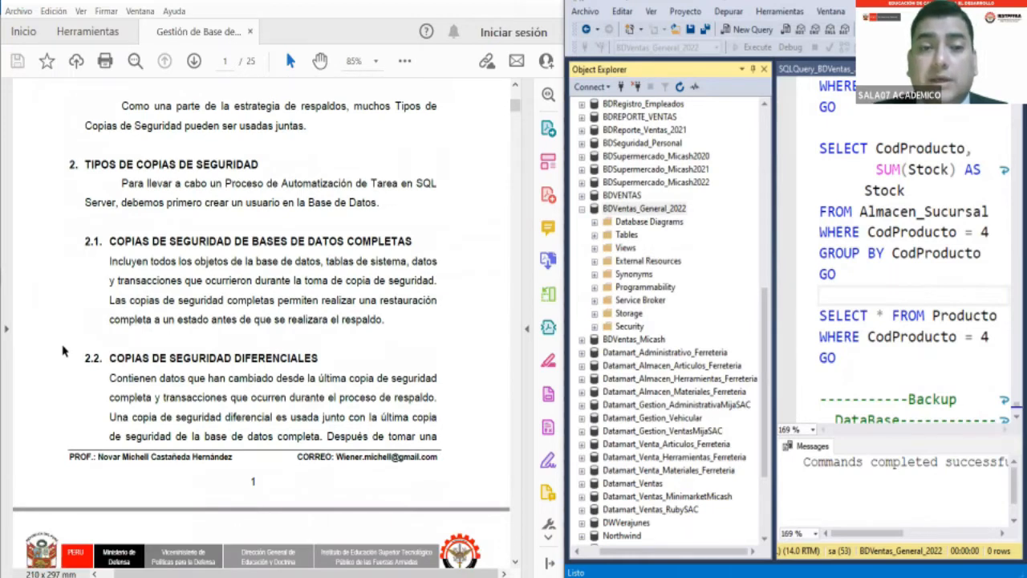
{"action": "scroll", "coordinate": [63, 351], "scroll_direction": "down", "scroll_amount": 1}
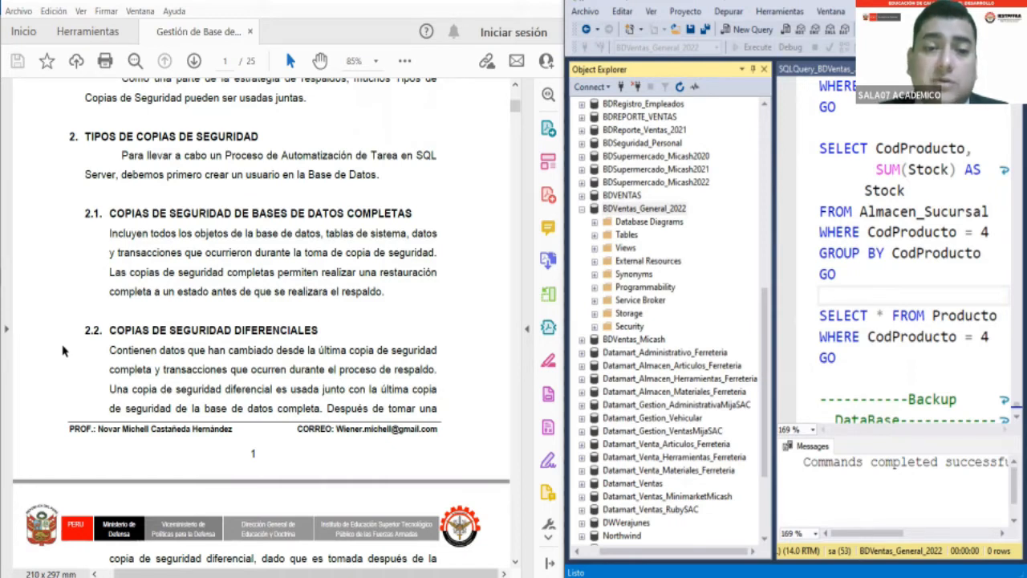
{"action": "scroll", "coordinate": [64, 351], "scroll_direction": "down", "scroll_amount": 1}
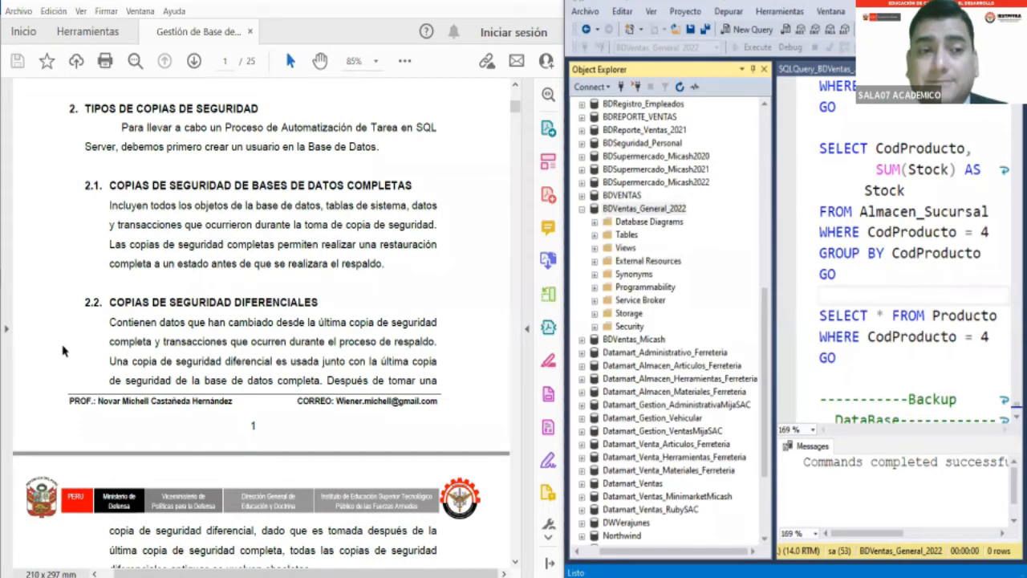
{"action": "scroll", "coordinate": [64, 350], "scroll_direction": "down", "scroll_amount": 1}
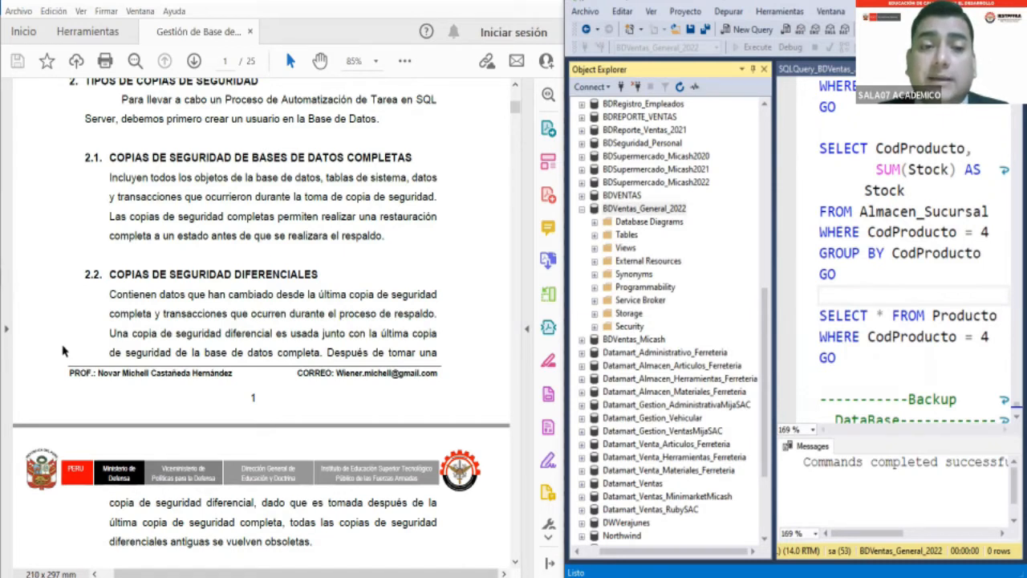
{"action": "scroll", "coordinate": [62, 346], "scroll_direction": "down", "scroll_amount": 1}
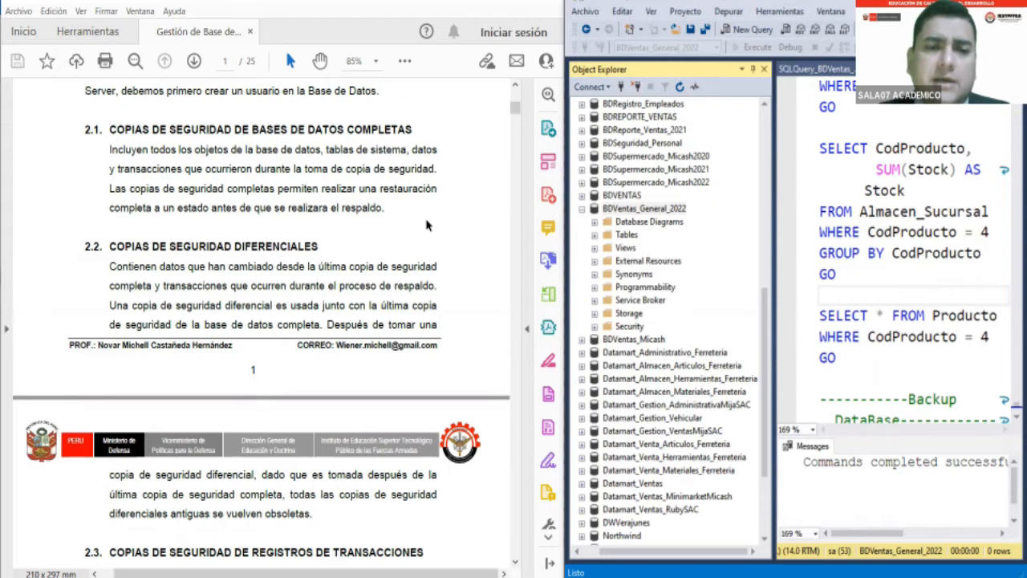
- Read sections 2.2 and 2.3 of the guide on differential backups and transaction log backups
{"action": "scroll", "coordinate": [427, 226], "scroll_direction": "down", "scroll_amount": 1}
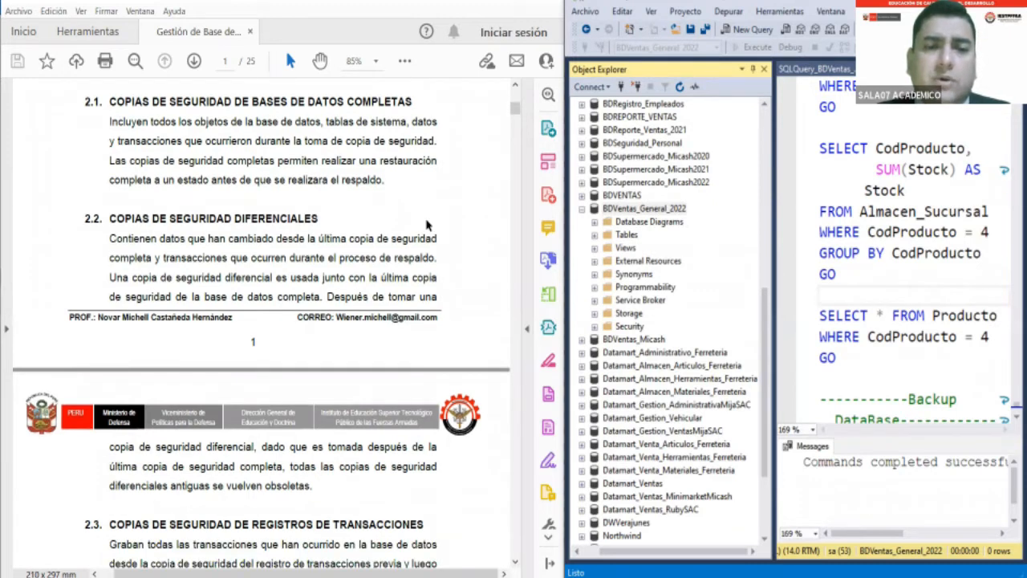
{"action": "scroll", "coordinate": [427, 226], "scroll_direction": "down", "scroll_amount": 1}
{"action": "scroll", "coordinate": [427, 223], "scroll_direction": "down", "scroll_amount": 1}
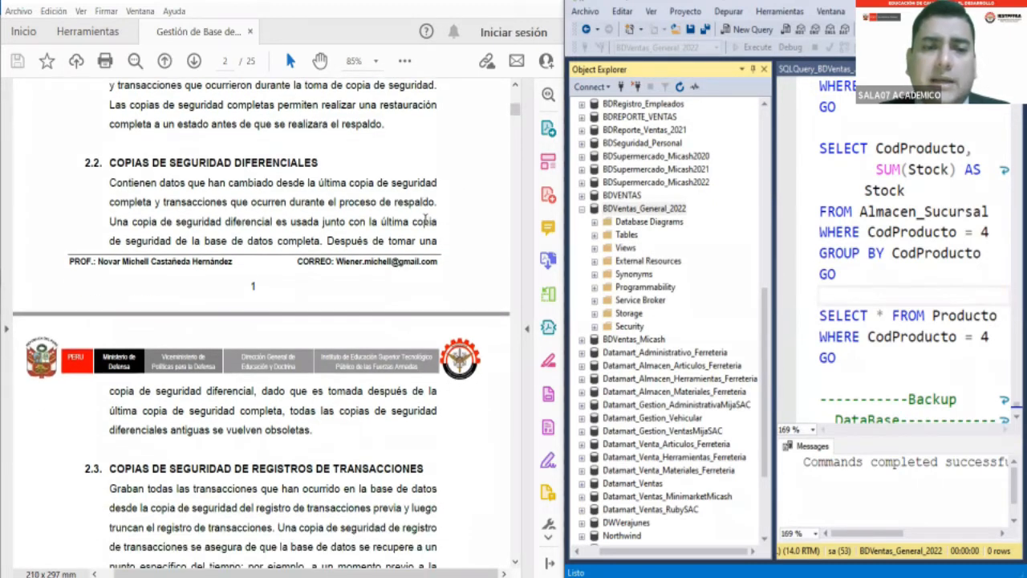
{"action": "scroll", "coordinate": [425, 222], "scroll_direction": "down", "scroll_amount": 1}
{"action": "scroll", "coordinate": [426, 219], "scroll_direction": "down", "scroll_amount": 1}
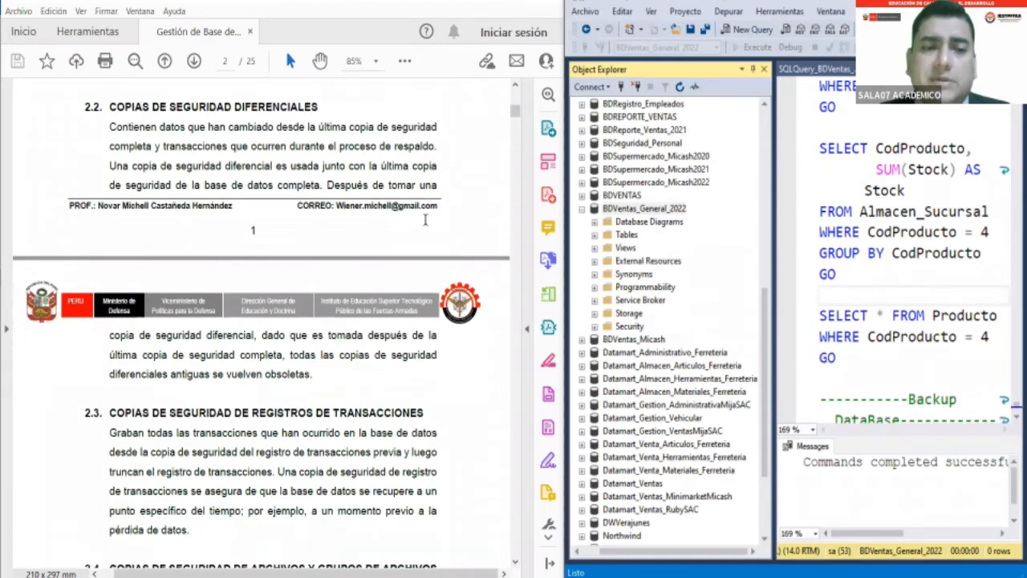
{"action": "scroll", "coordinate": [427, 223], "scroll_direction": "down", "scroll_amount": 1}
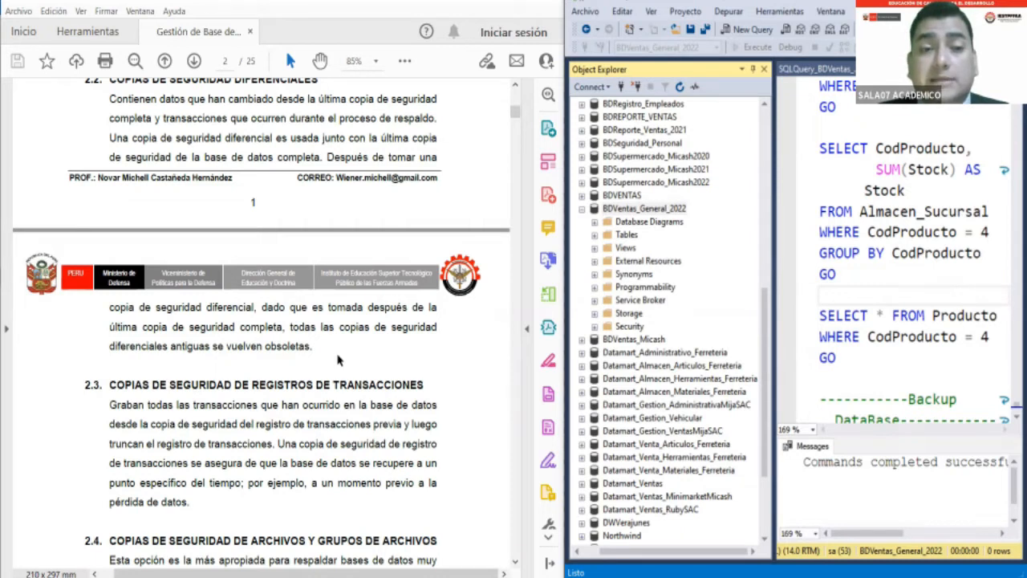
{"action": "scroll", "coordinate": [337, 360], "scroll_direction": "down", "scroll_amount": 5}
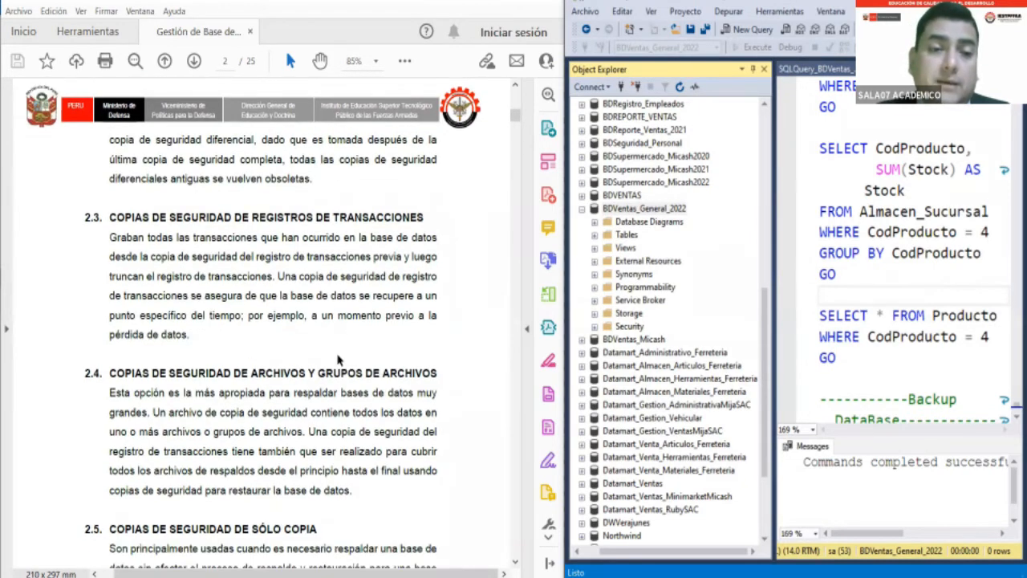
{"action": "scroll", "coordinate": [337, 354], "scroll_direction": "down", "scroll_amount": 1}
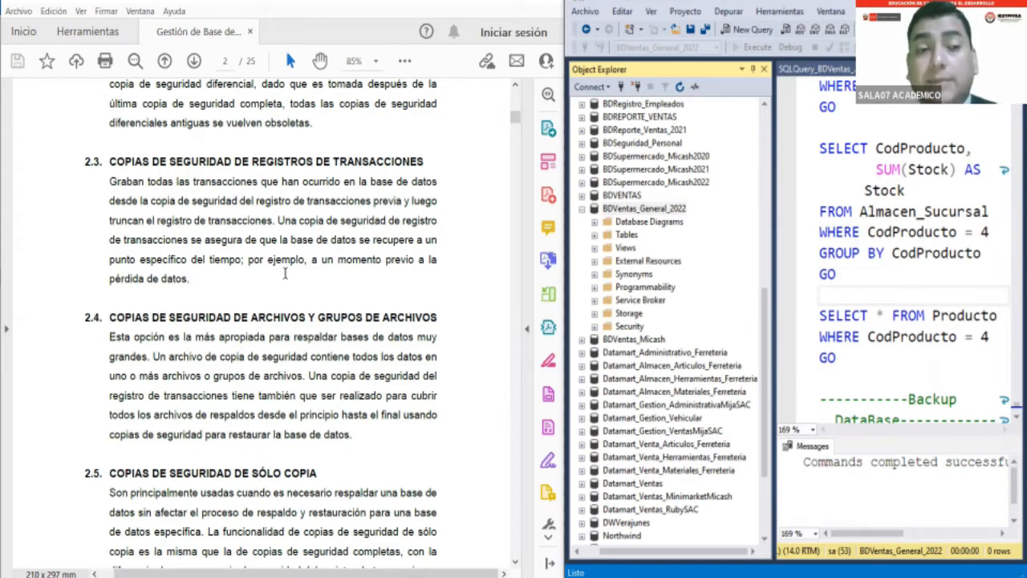
- Read sections 2.4 and 2.5 of the guide on file and filegroup backups and copy-only backups
{"action": "scroll", "coordinate": [285, 274], "scroll_direction": "down", "scroll_amount": 2}
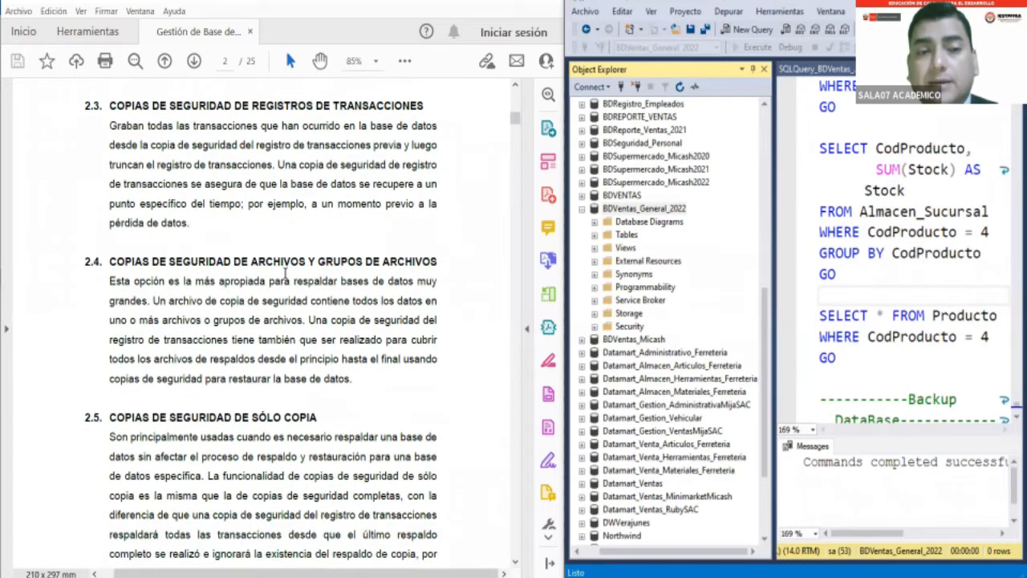
{"action": "scroll", "coordinate": [285, 273], "scroll_direction": "down", "scroll_amount": 2}
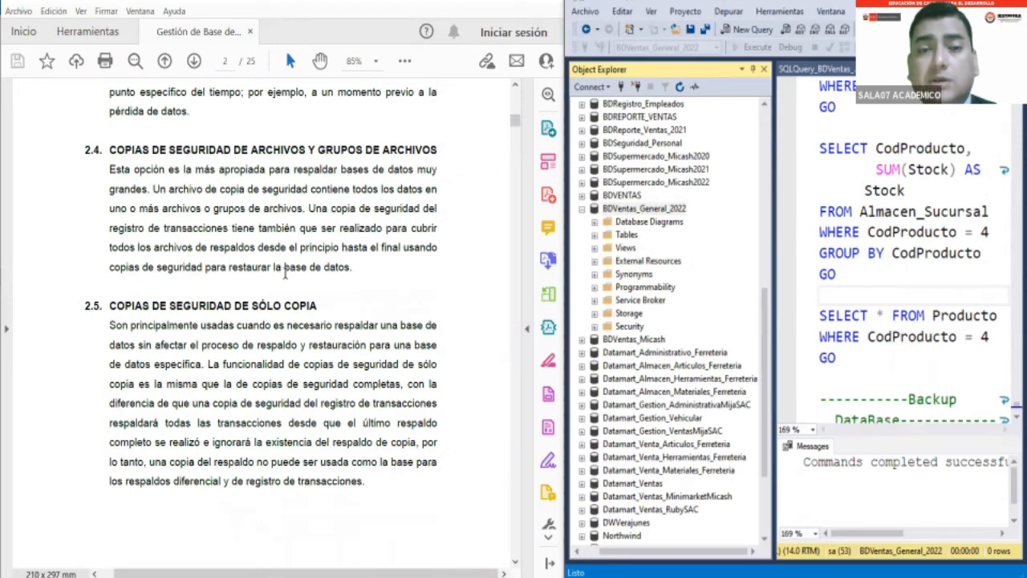
{"action": "scroll", "coordinate": [285, 274], "scroll_direction": "down", "scroll_amount": 1}
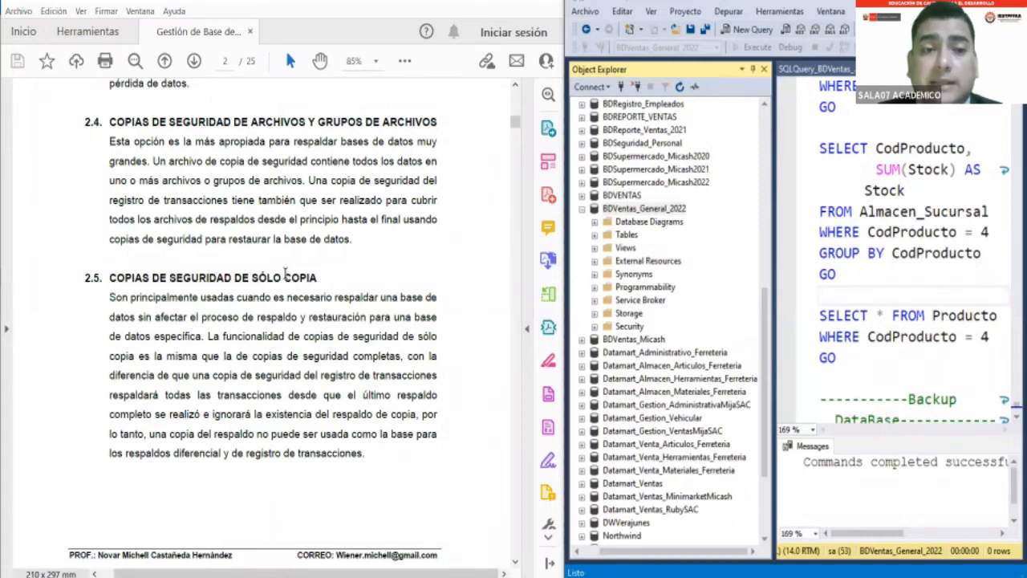
{"action": "scroll", "coordinate": [285, 274], "scroll_direction": "down", "scroll_amount": 2}
{"action": "scroll", "coordinate": [285, 274], "scroll_direction": "down", "scroll_amount": 1}
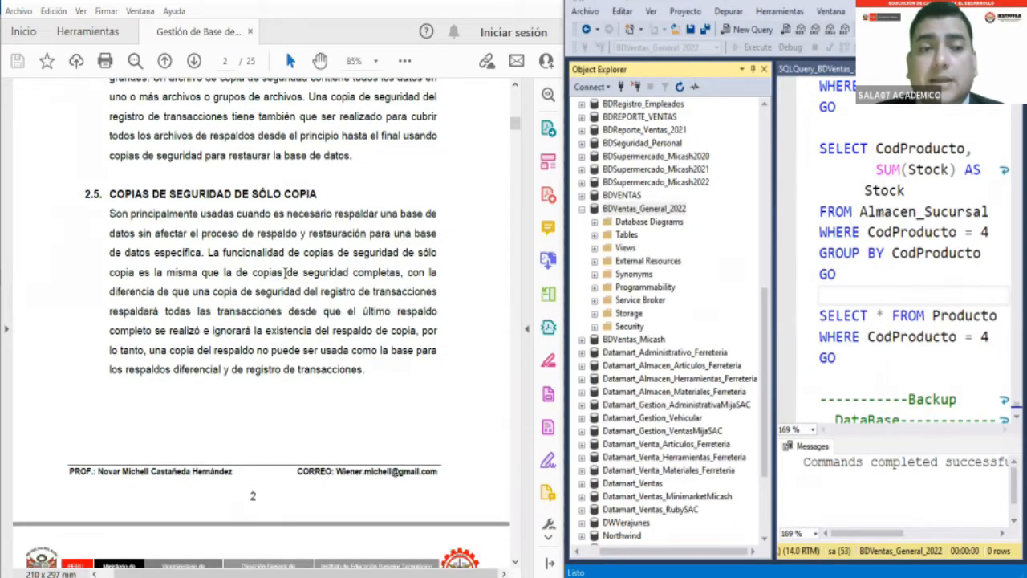
{"action": "scroll", "coordinate": [285, 273], "scroll_direction": "down", "scroll_amount": 1}
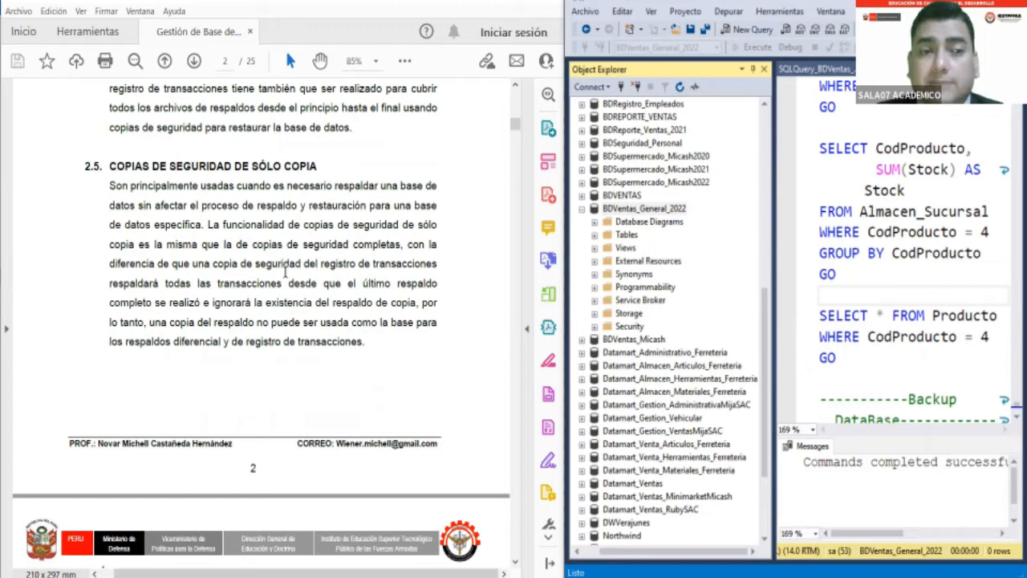
{"action": "scroll", "coordinate": [285, 274], "scroll_direction": "down", "scroll_amount": 1}
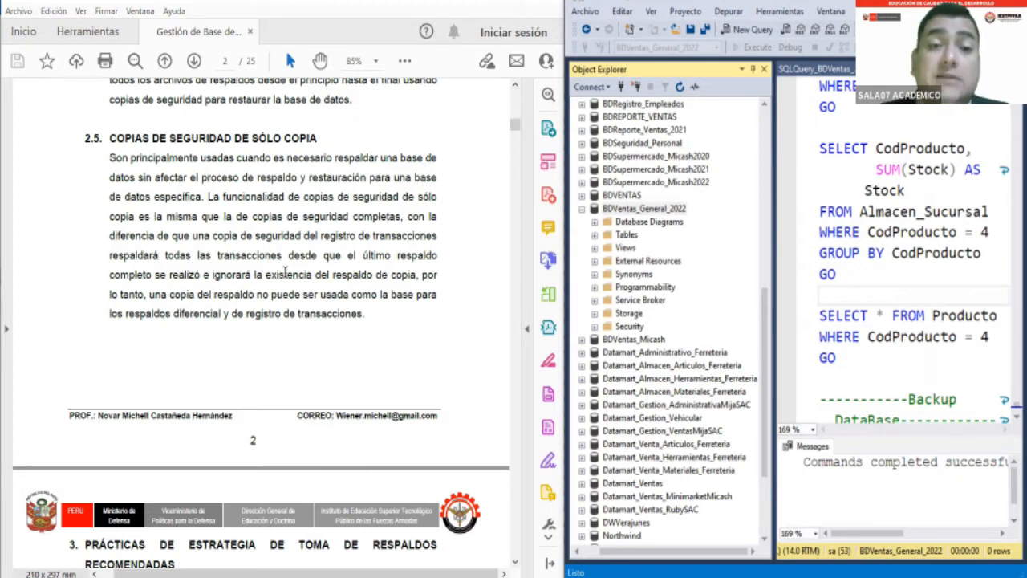
- Read sections 3.1 and 3.2 of the guide on backup location and on scheduled, automated backups
{"action": "scroll", "coordinate": [285, 273], "scroll_direction": "down", "scroll_amount": 4}
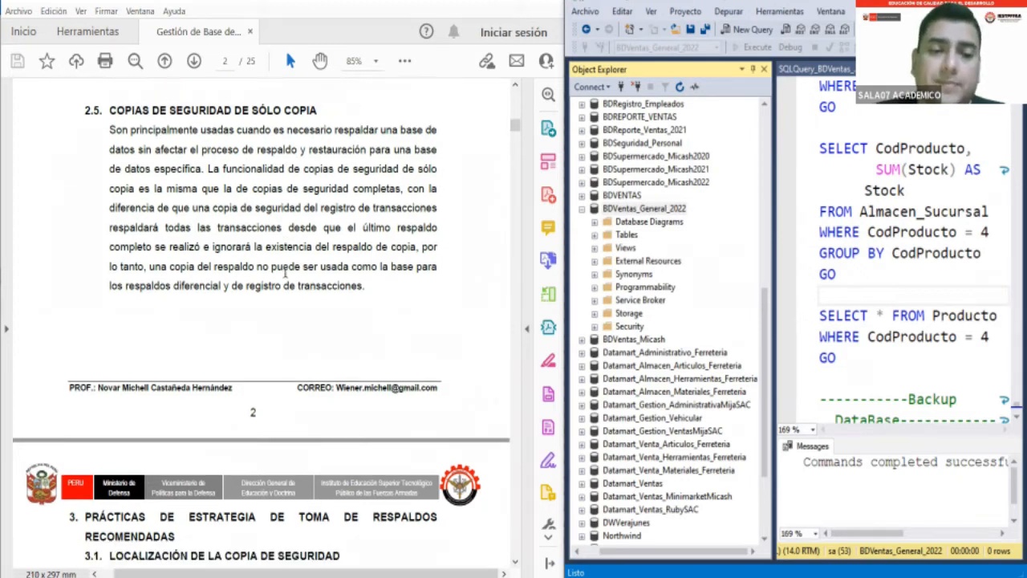
{"action": "scroll", "coordinate": [286, 277], "scroll_direction": "down", "scroll_amount": 5}
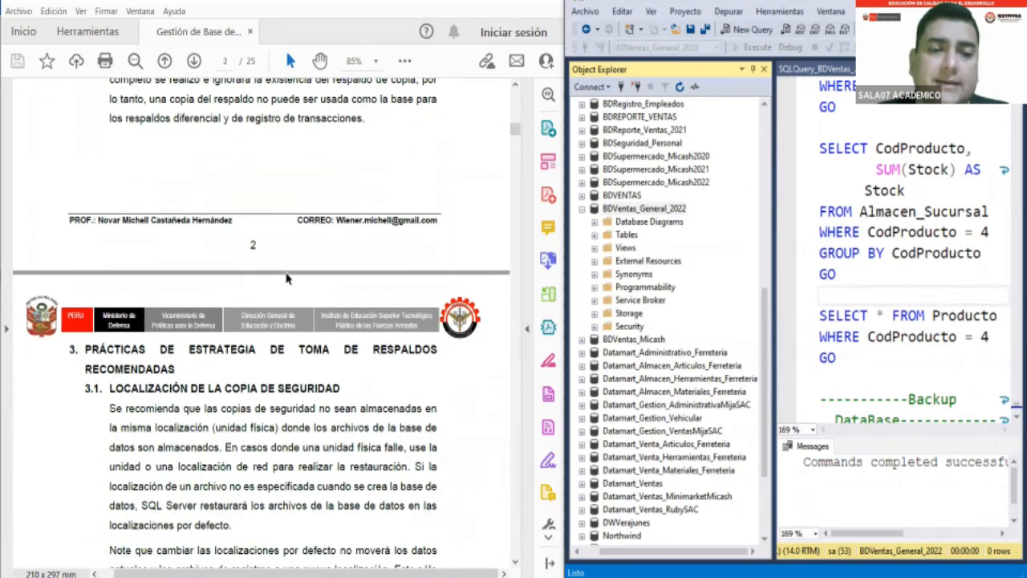
{"action": "scroll", "coordinate": [285, 272], "scroll_direction": "down", "scroll_amount": 2}
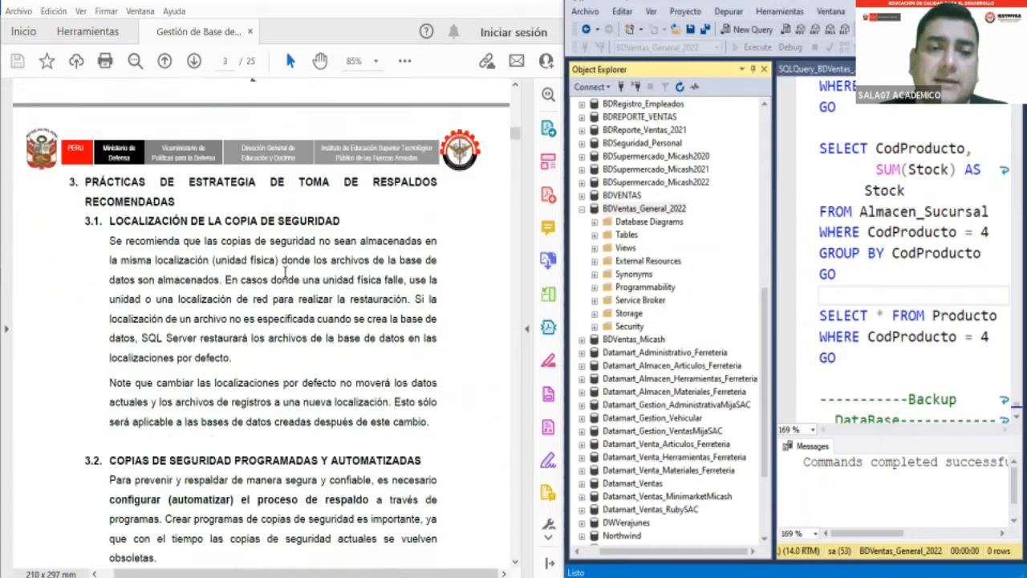
{"action": "scroll", "coordinate": [285, 273], "scroll_direction": "down", "scroll_amount": 1}
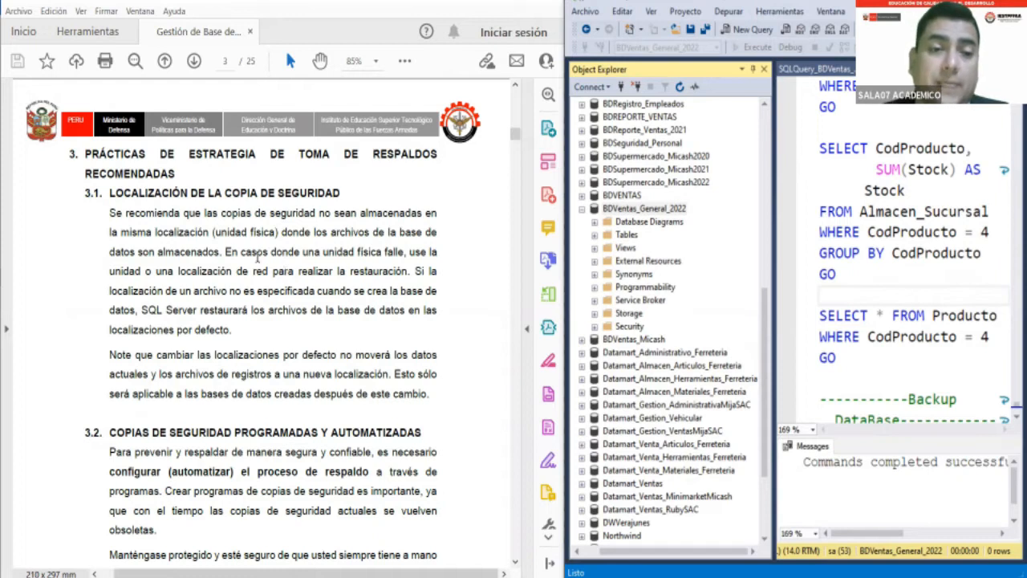
{"action": "scroll", "coordinate": [187, 370], "scroll_direction": "down", "scroll_amount": 1}
{"action": "scroll", "coordinate": [187, 371], "scroll_direction": "down", "scroll_amount": 5}
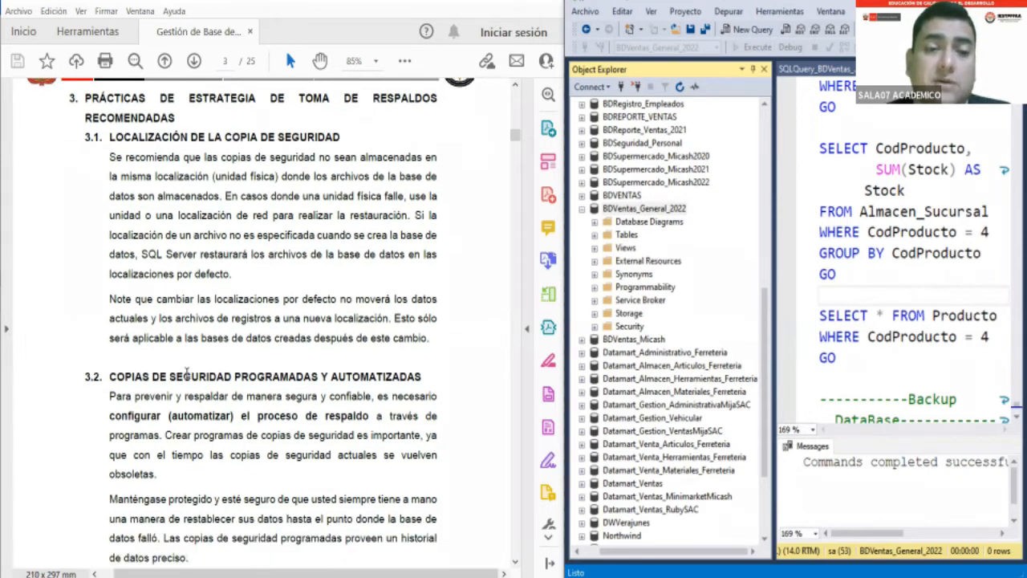
{"action": "scroll", "coordinate": [187, 371], "scroll_direction": "down", "scroll_amount": 2}
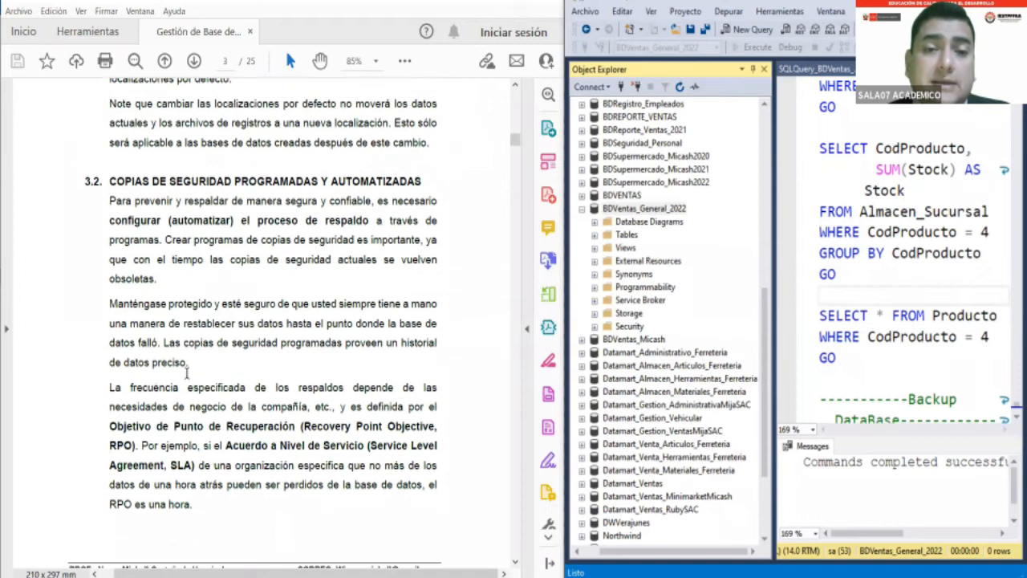
{"action": "scroll", "coordinate": [187, 372], "scroll_direction": "down", "scroll_amount": 2}
{"action": "scroll", "coordinate": [187, 373], "scroll_direction": "down", "scroll_amount": 1}
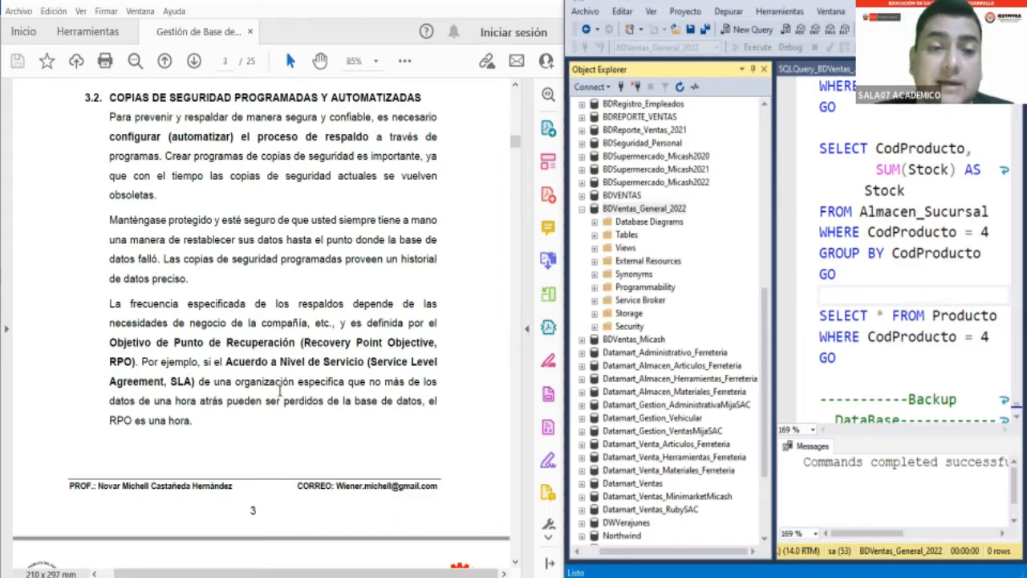
{"action": "scroll", "coordinate": [280, 390], "scroll_direction": "down", "scroll_amount": 3}
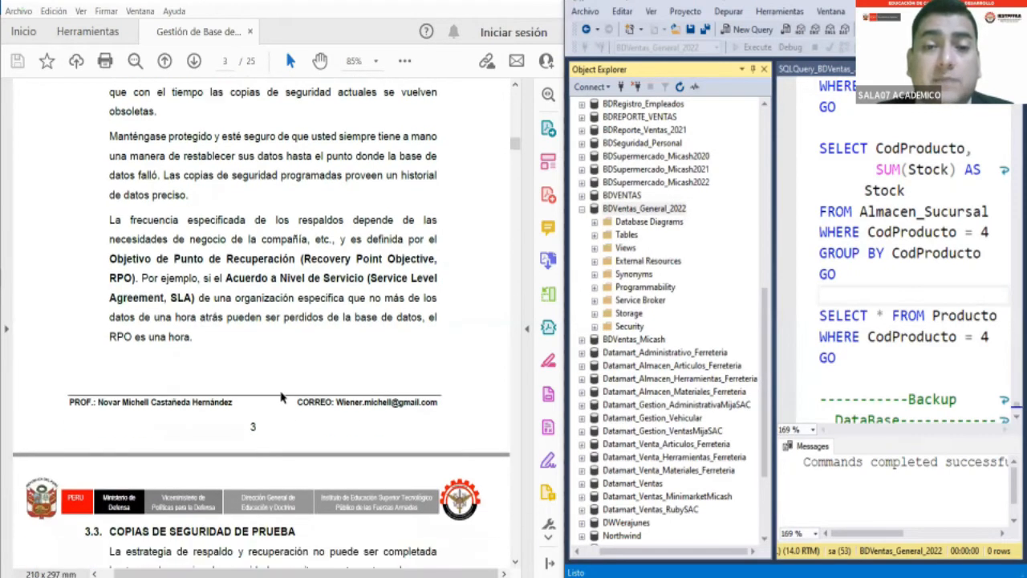
- Read sections 3.3 and 3.4 of the guide on test backups and backup verification
{"action": "scroll", "coordinate": [281, 396], "scroll_direction": "down", "scroll_amount": 3}
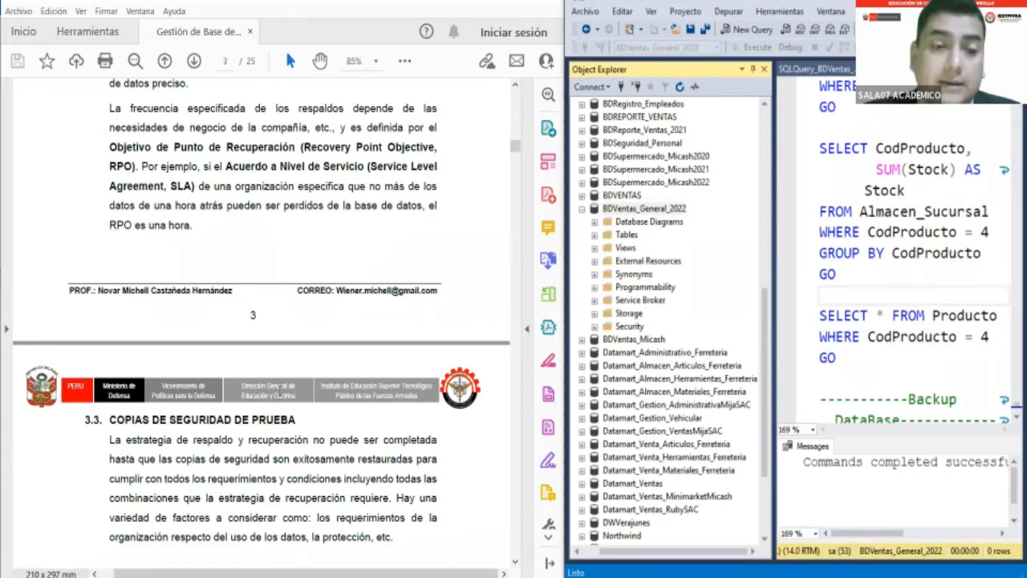
{"action": "scroll", "coordinate": [198, 488], "scroll_direction": "down", "scroll_amount": 1}
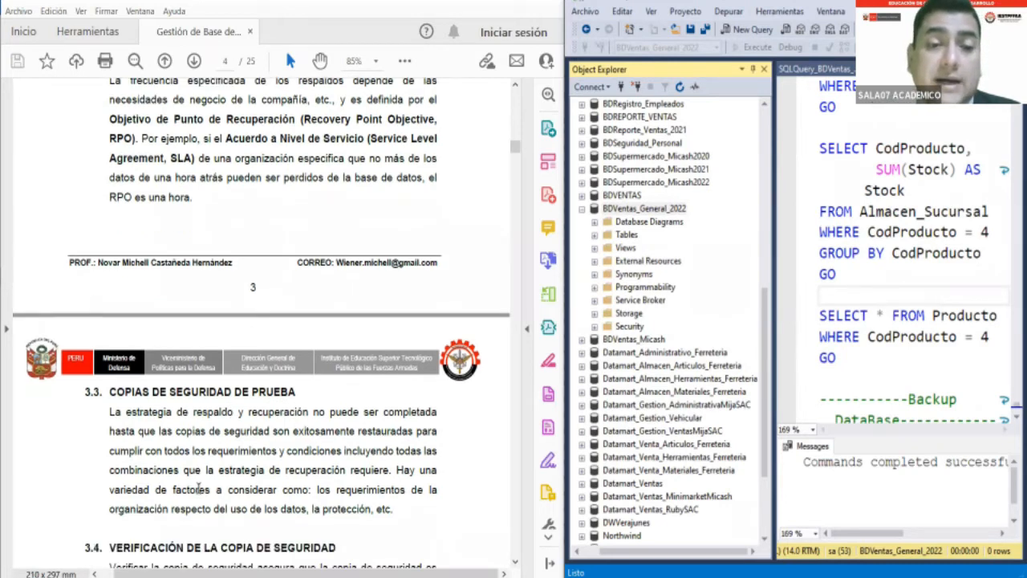
{"action": "scroll", "coordinate": [199, 488], "scroll_direction": "down", "scroll_amount": 5}
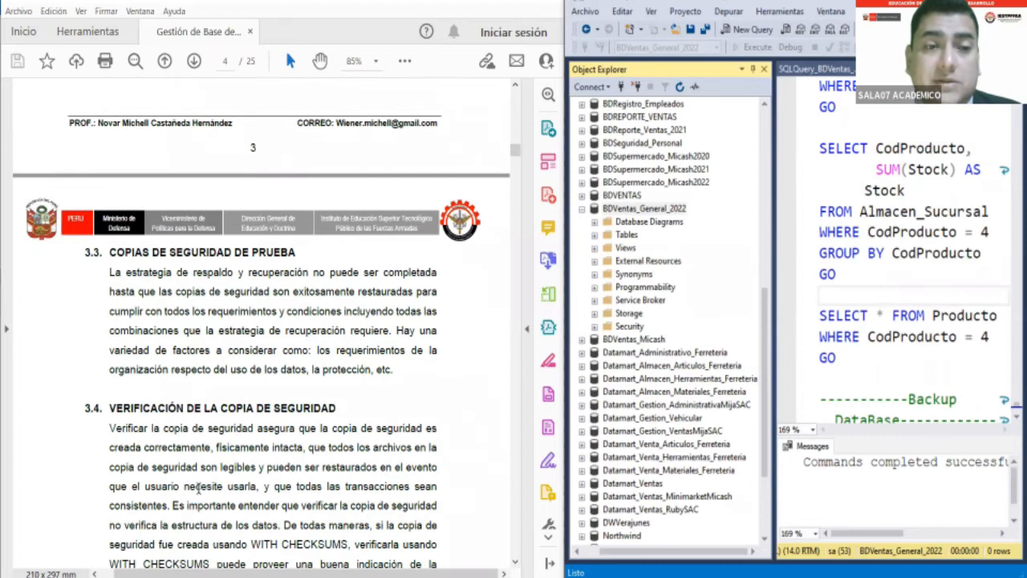
{"action": "scroll", "coordinate": [198, 488], "scroll_direction": "down", "scroll_amount": 4}
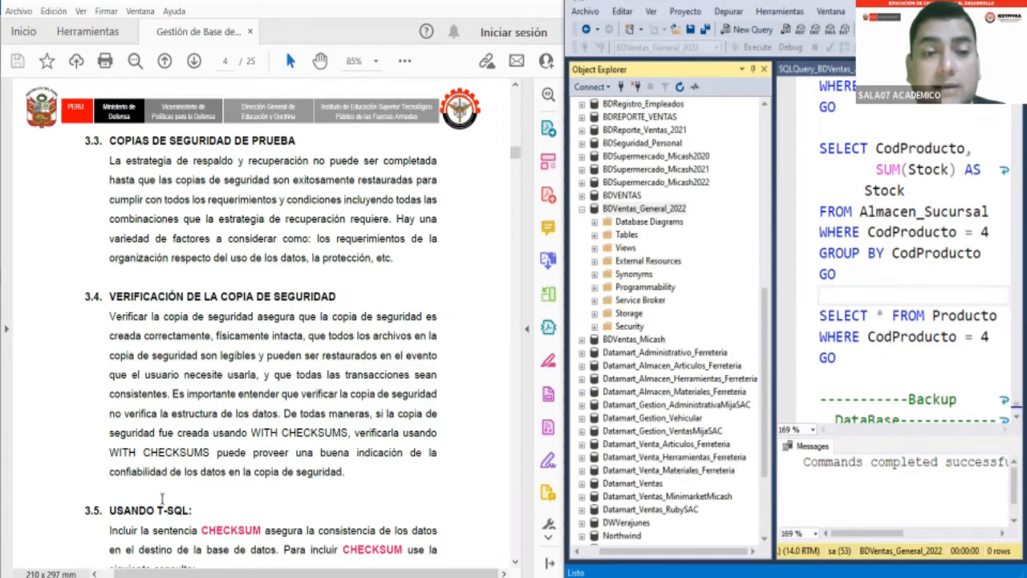
- Read section 3.5 of the guide on using T-SQL to include CHECKSUM in a database backup
{"action": "scroll", "coordinate": [95, 391], "scroll_direction": "down", "scroll_amount": 3}
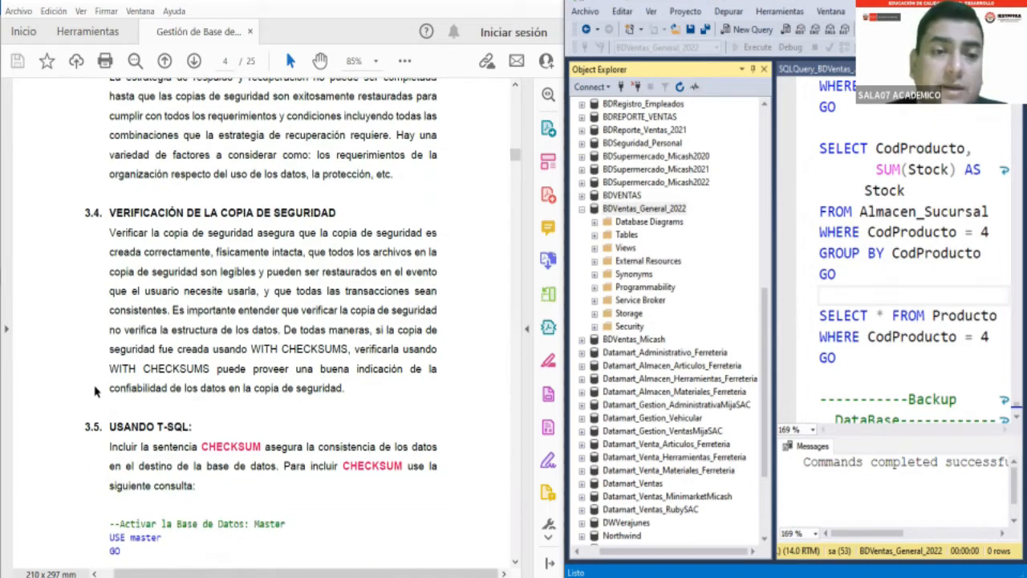
{"action": "scroll", "coordinate": [95, 391], "scroll_direction": "down", "scroll_amount": 2}
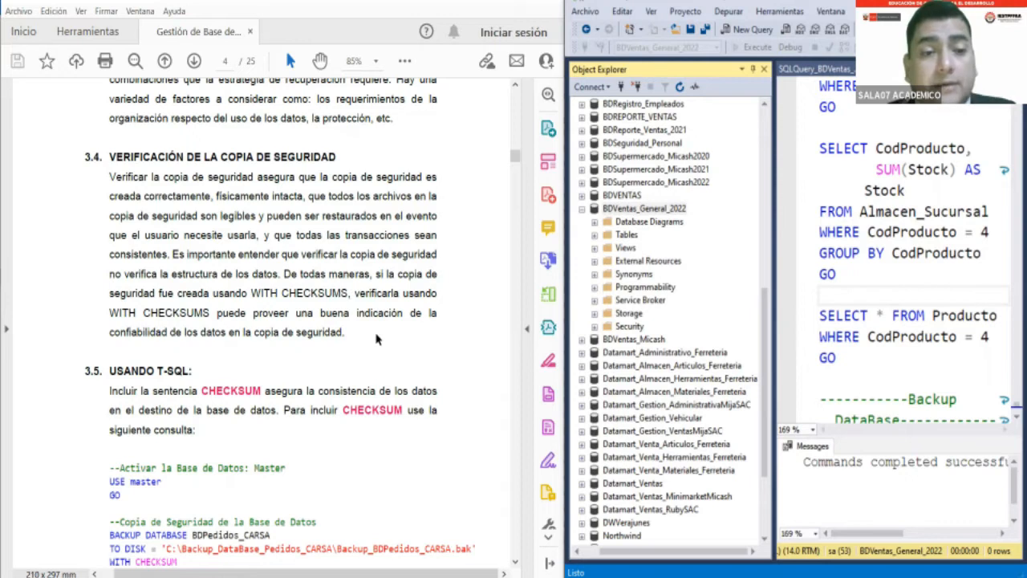
{"action": "scroll", "coordinate": [377, 339], "scroll_direction": "down", "scroll_amount": 4}
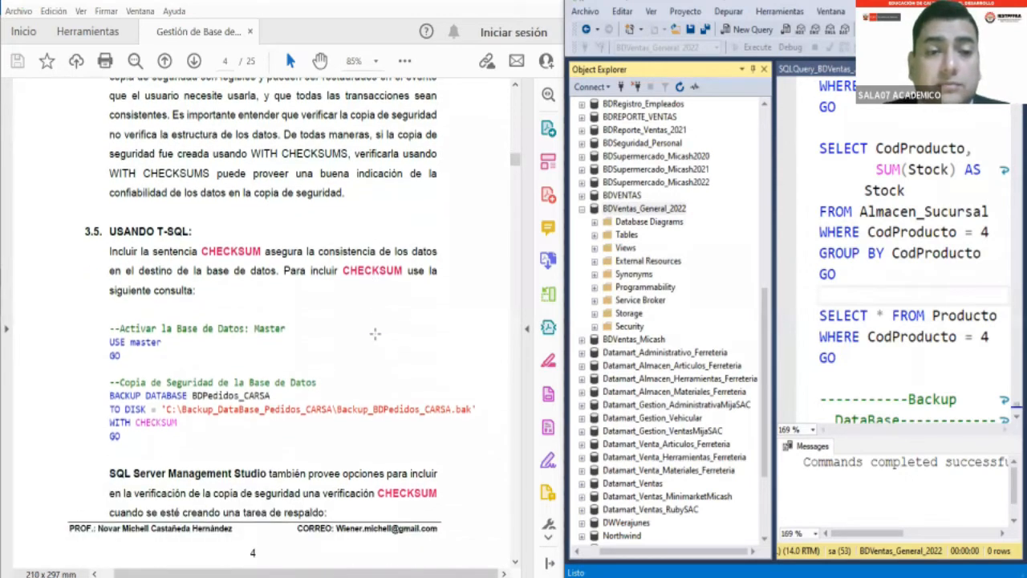
{"action": "scroll", "coordinate": [375, 333], "scroll_direction": "down", "scroll_amount": 3}
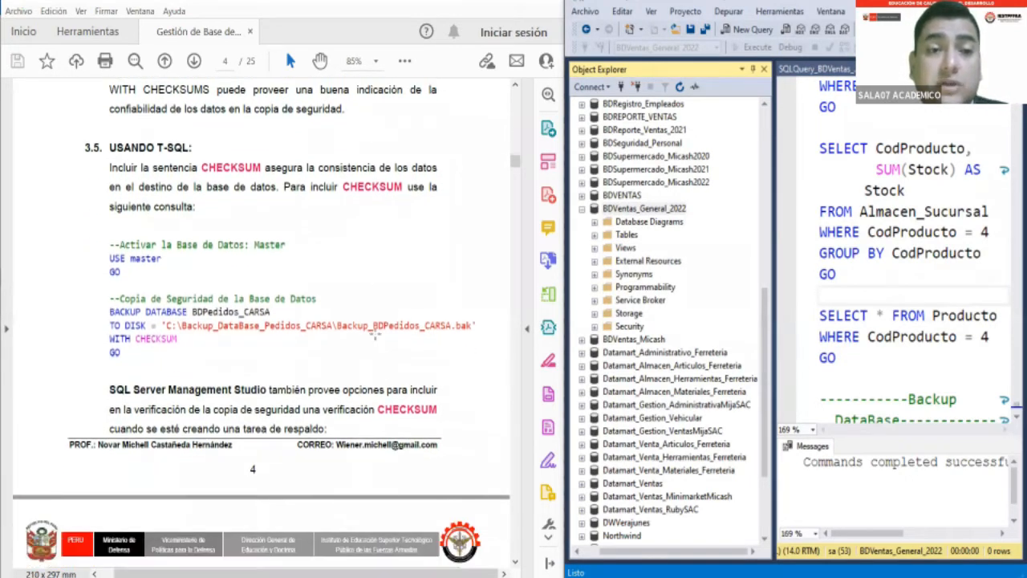
{"action": "scroll", "coordinate": [376, 335], "scroll_direction": "down", "scroll_amount": 1}
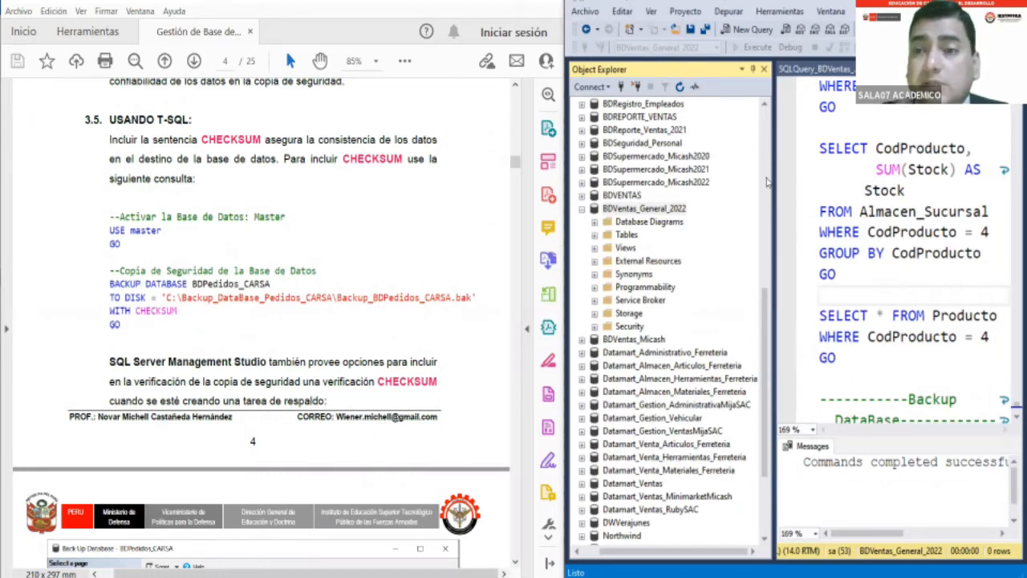
- Switch to the SQL Server Management Studio query, find the Backup DataBase block and auto-hide the Object Explorer
{"action": "left_click", "coordinate": [864, 211]}
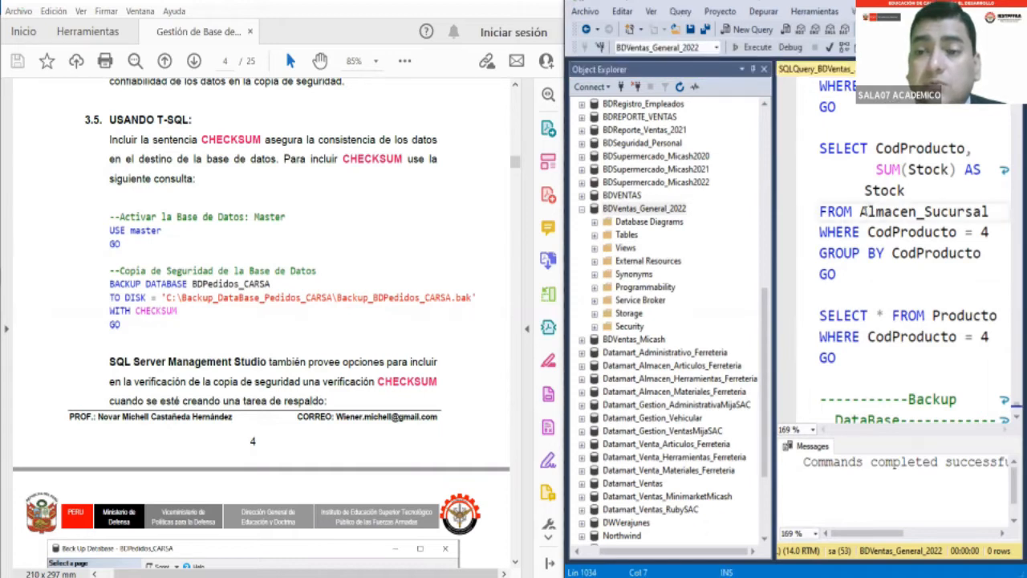
{"action": "scroll", "coordinate": [863, 211], "scroll_direction": "down", "scroll_amount": 4}
{"action": "scroll", "coordinate": [863, 211], "scroll_direction": "down", "scroll_amount": 2}
{"action": "scroll", "coordinate": [863, 211], "scroll_direction": "up", "scroll_amount": 1}
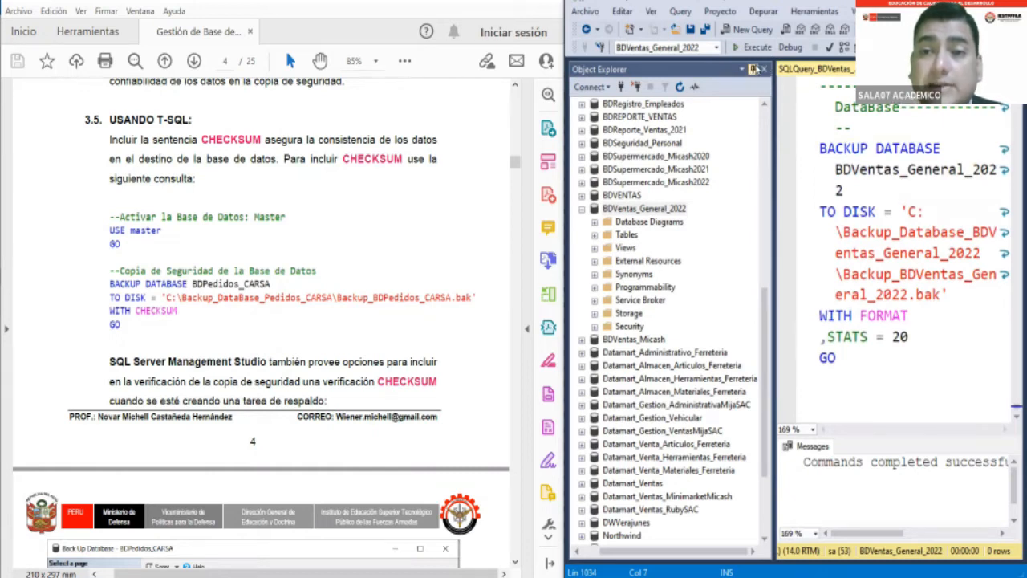
{"action": "left_click", "coordinate": [755, 69]}
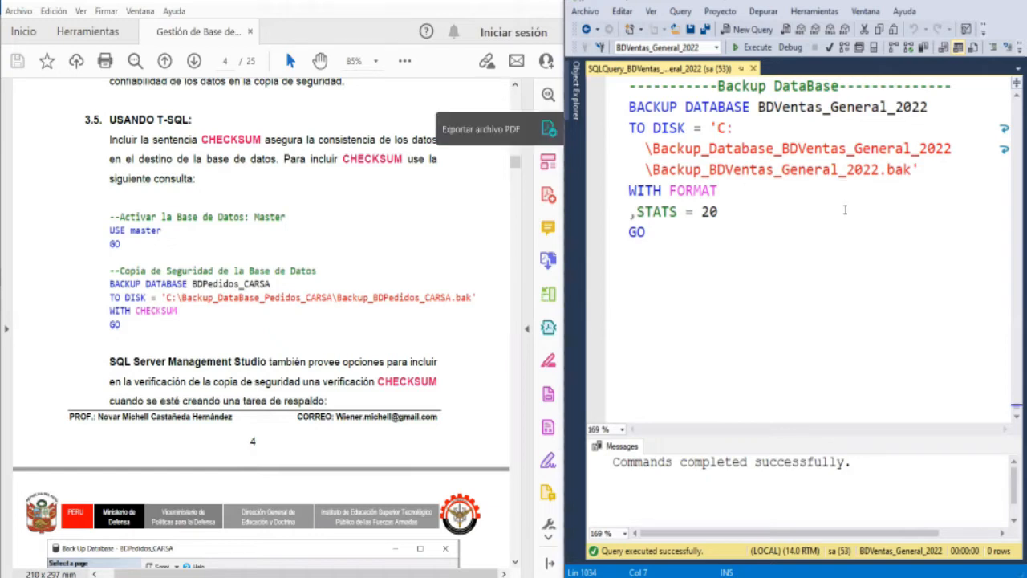
- Compare the script's TO DISK folder path with the C:\Backup_Database_BDVentas_General_2022 folder and its .bak file in File Explorer
{"action": "left_click_drag", "start_coordinate": [716, 127], "coordinate": [983, 157]}
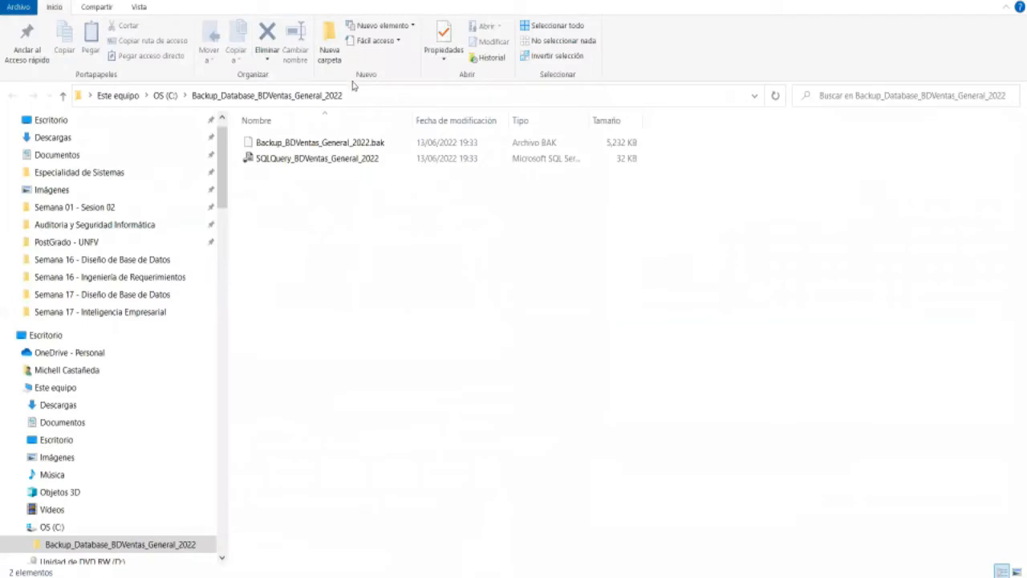
{"action": "left_click", "coordinate": [362, 91]}
{"action": "left_click", "coordinate": [361, 92]}
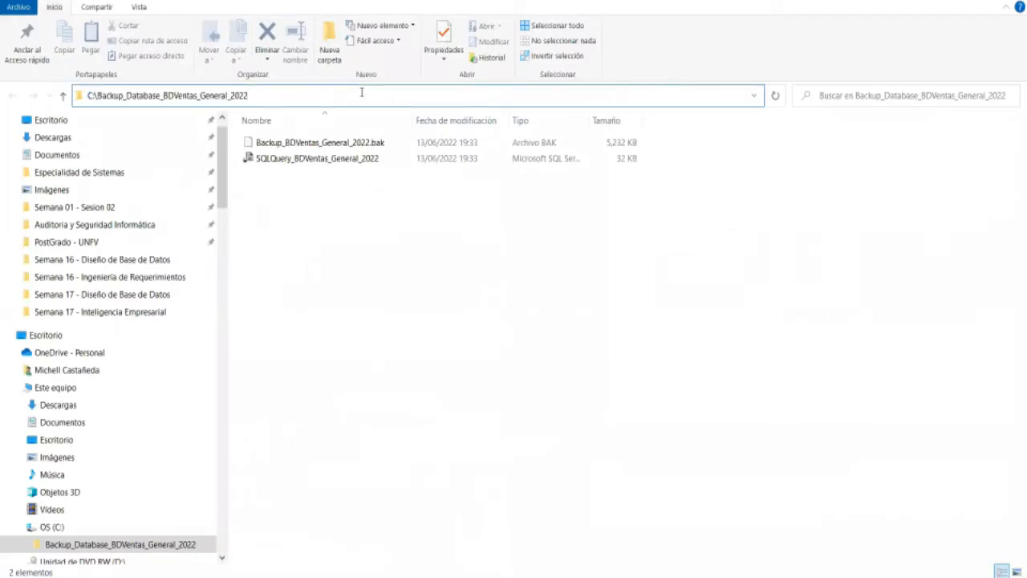
{"action": "key", "text": "Escape"}
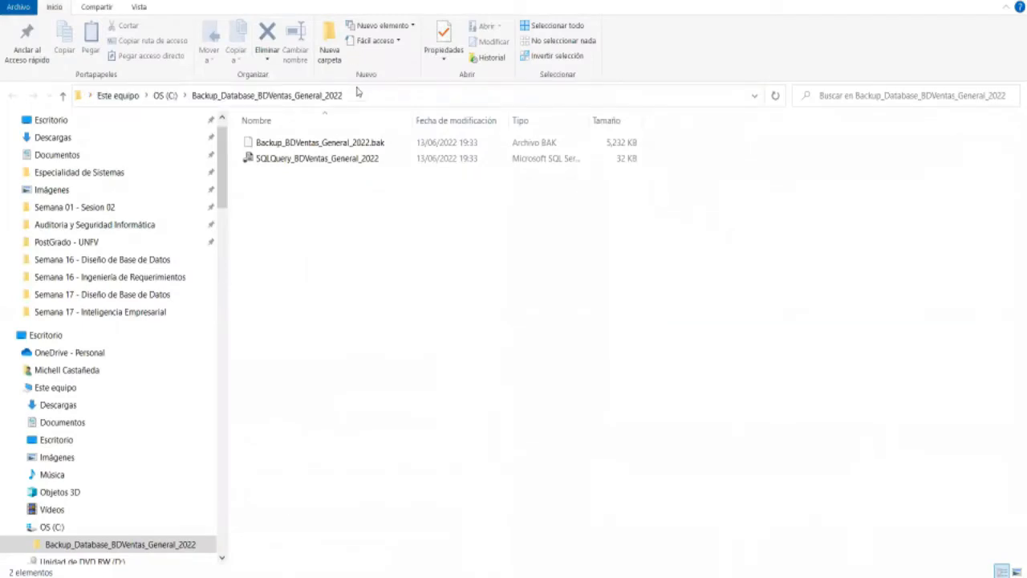
{"action": "left_click", "coordinate": [374, 143]}
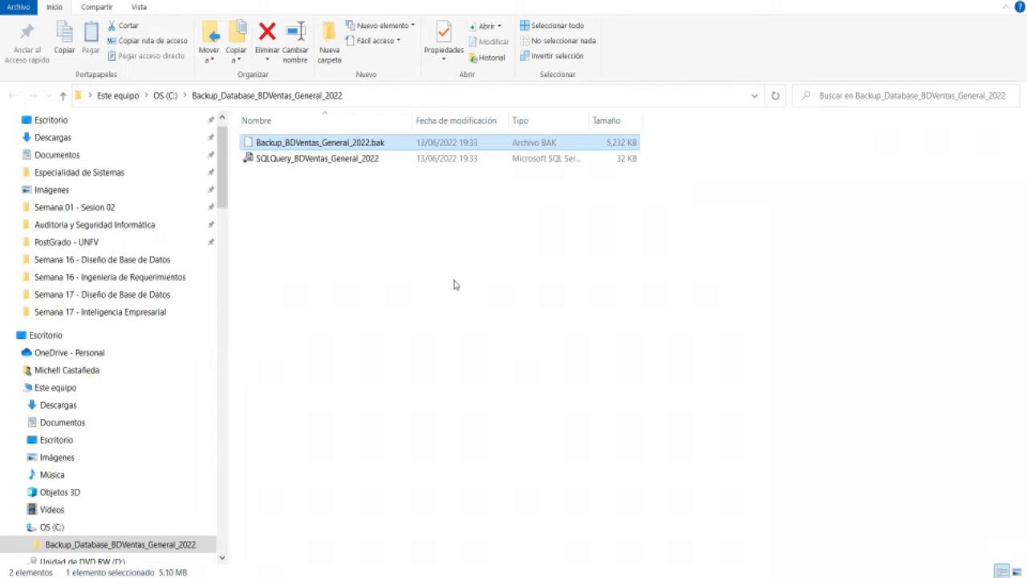
{"action": "key", "text": "alt+Tab"}
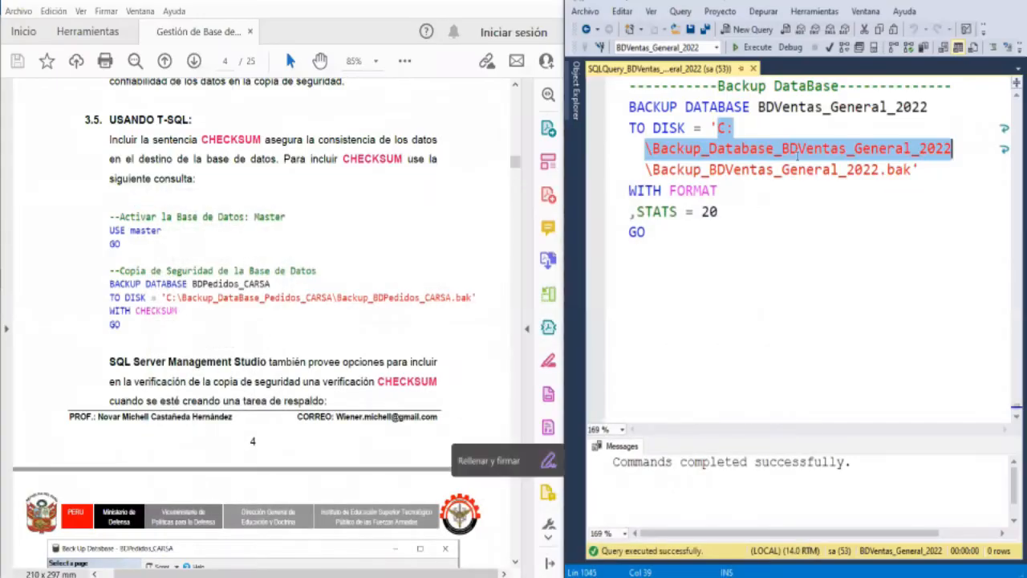
- Add a dashed comment separator line below the final GO of the Backup DataBase block
{"action": "left_click", "coordinate": [745, 243]}
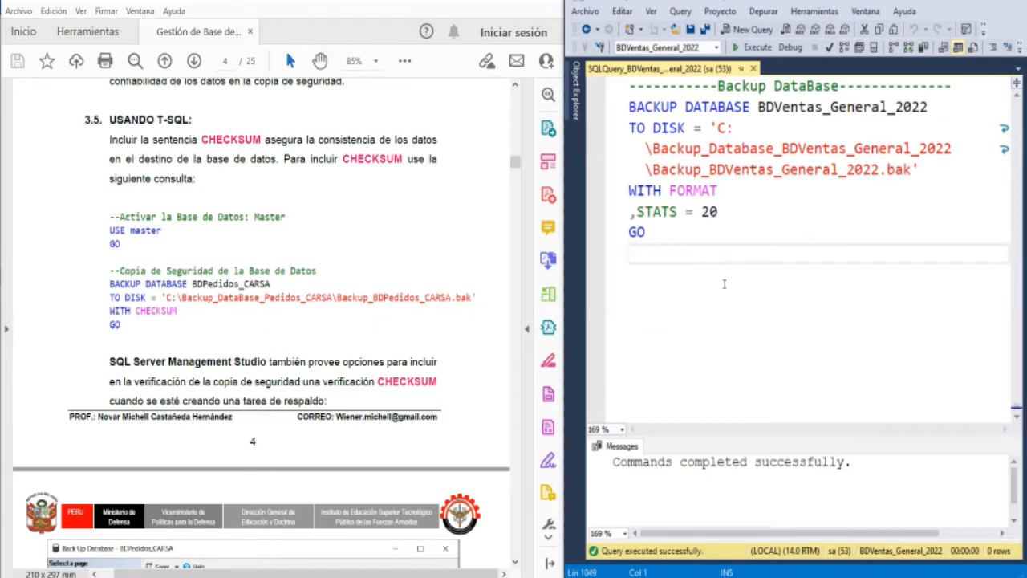
{"action": "key", "text": "Return"}
{"action": "type", "text": "-"}
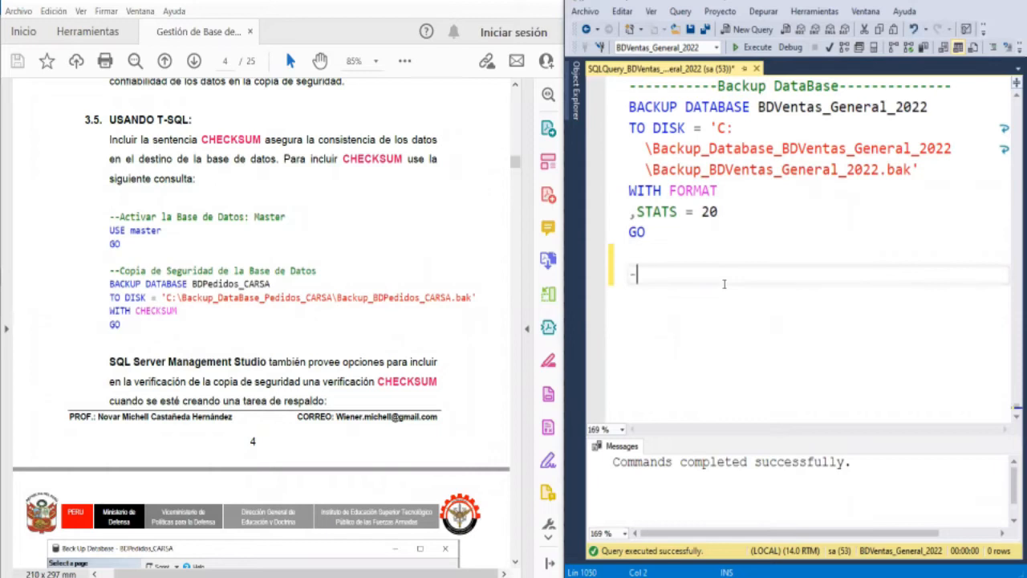
{"action": "type", "text": "-------------------------------------------"}
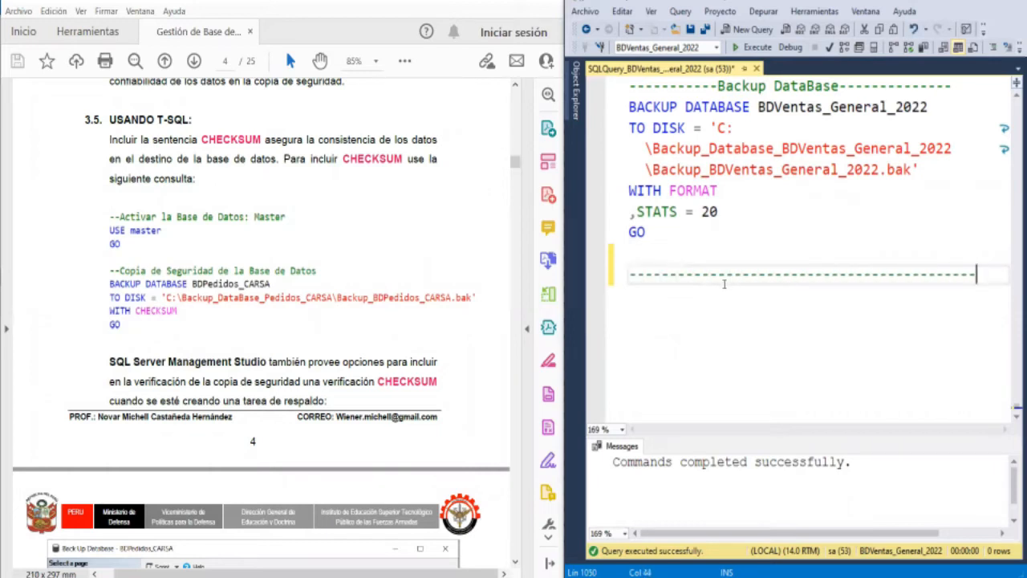
{"action": "key", "text": "Return"}
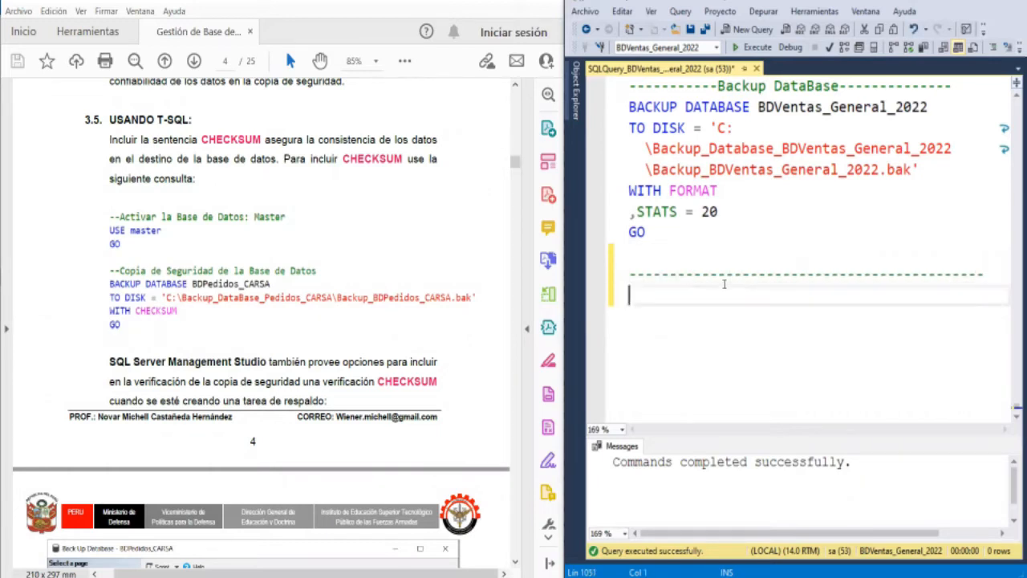
{"action": "key", "text": "Return"}
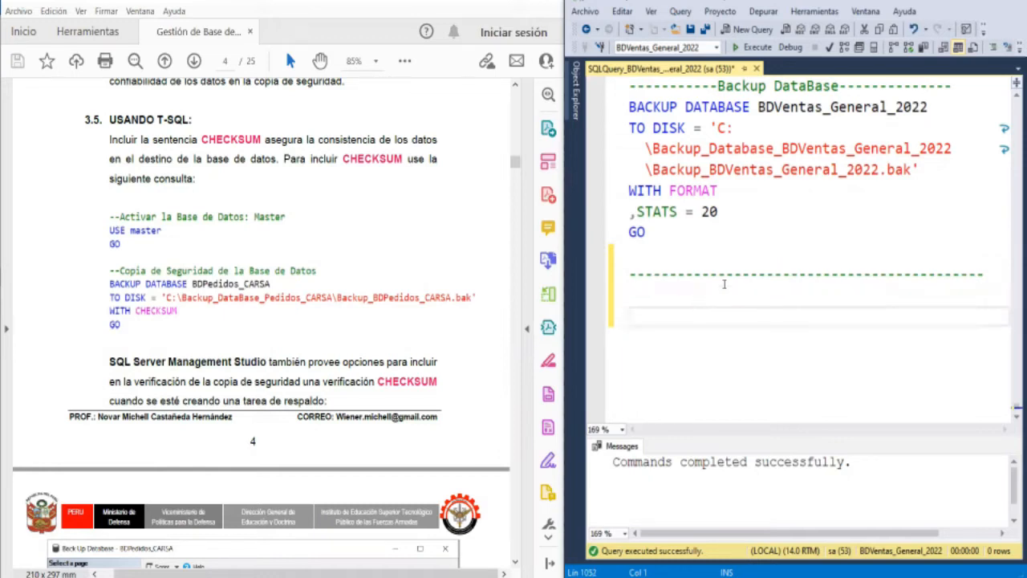
- Write the comment "--Activar la Base de Datos: Master" followed by the statements USE Master and GO
{"action": "type", "text": "--Activar la Base de"}
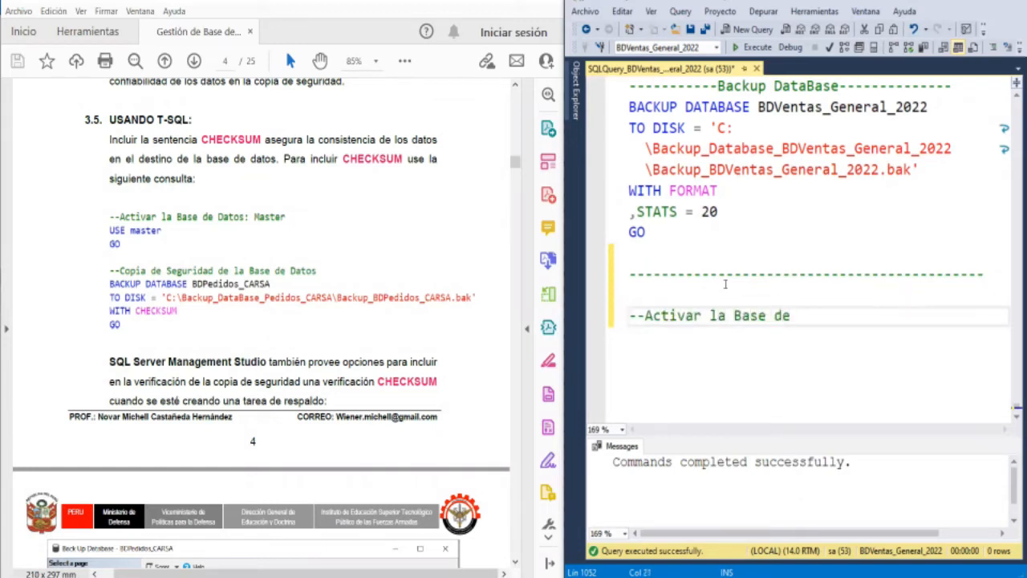
{"action": "type", "text": " Dato"}
{"action": "type", "text": "s: Maste"}
{"action": "type", "text": "r"}
{"action": "key", "text": "Return"}
{"action": "type", "text": "USE Master"}
{"action": "key", "text": "Return"}
{"action": "type", "text": "GO"}
{"action": "key", "text": "Return"}
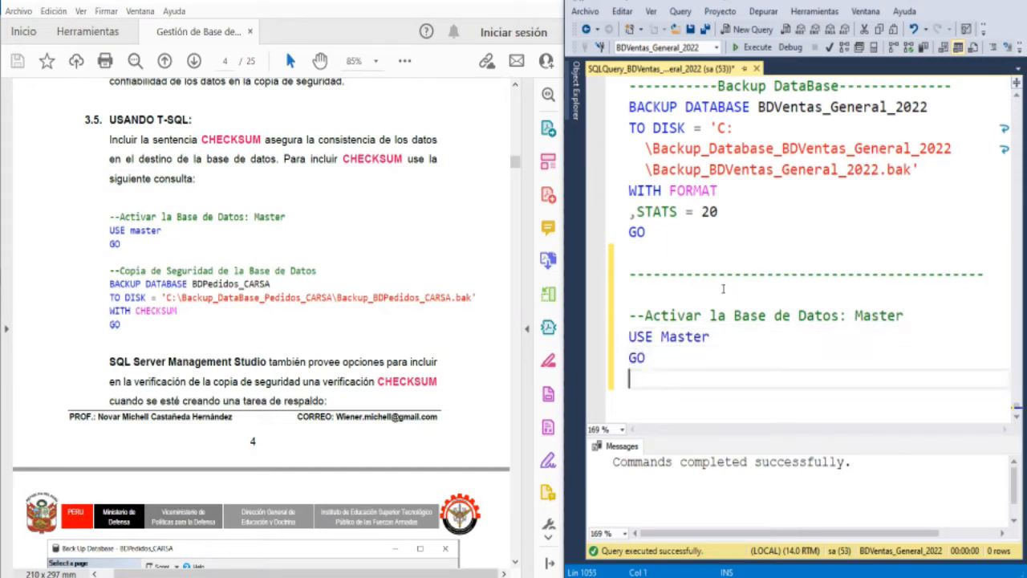
- Execute only the USE Master and GO lines, and leave a blank line below them
{"action": "key", "text": "shift+Up"}
{"action": "key", "text": "shift+Up"}
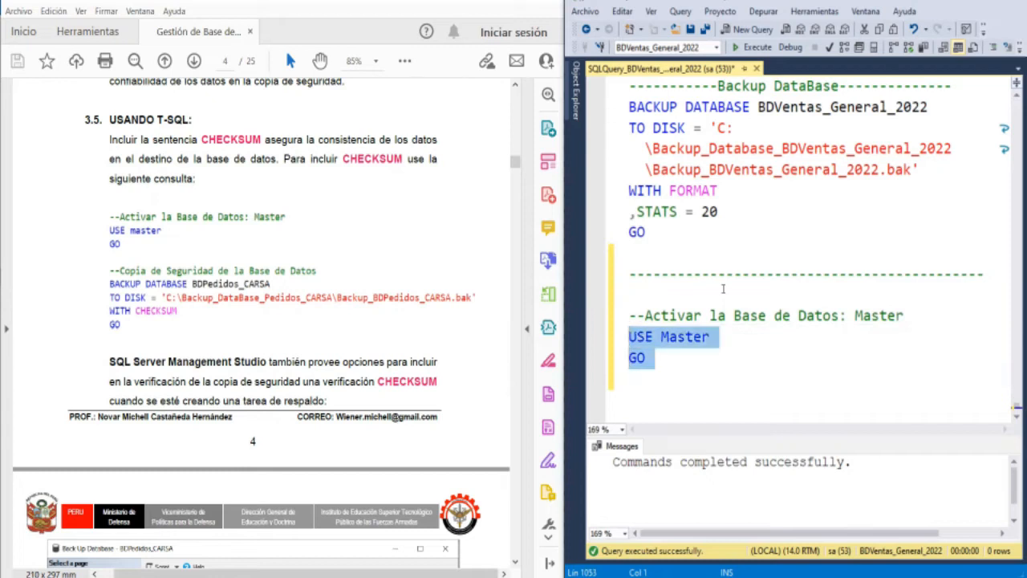
{"action": "key", "text": "F5"}
{"action": "key", "text": "Down"}
{"action": "key", "text": "Down"}
{"action": "key", "text": "Return"}
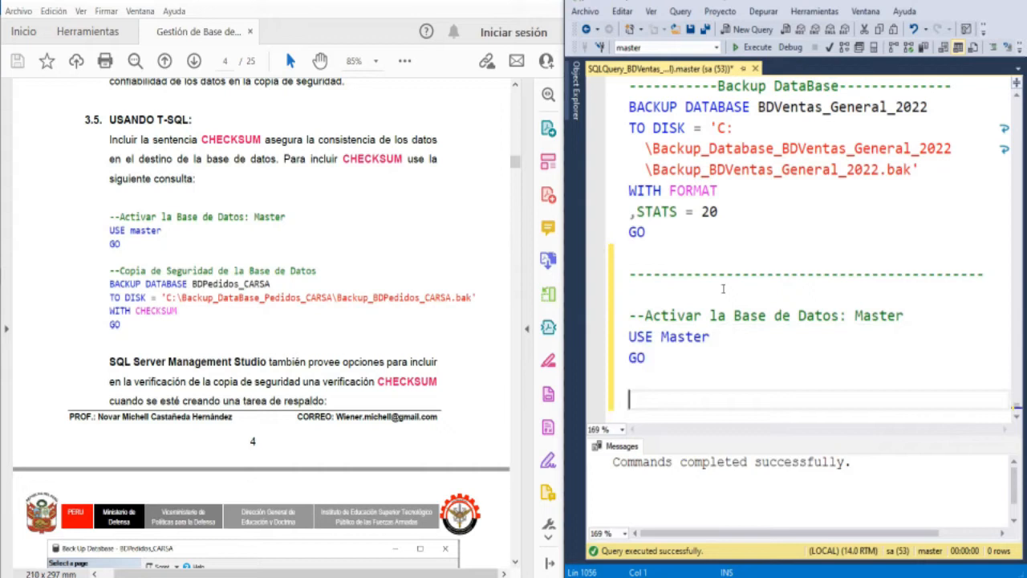
- Add the comment "--Copia de Seguridad de la Base de Datos" below the USE Master block
{"action": "type", "text": "--Copia de "}
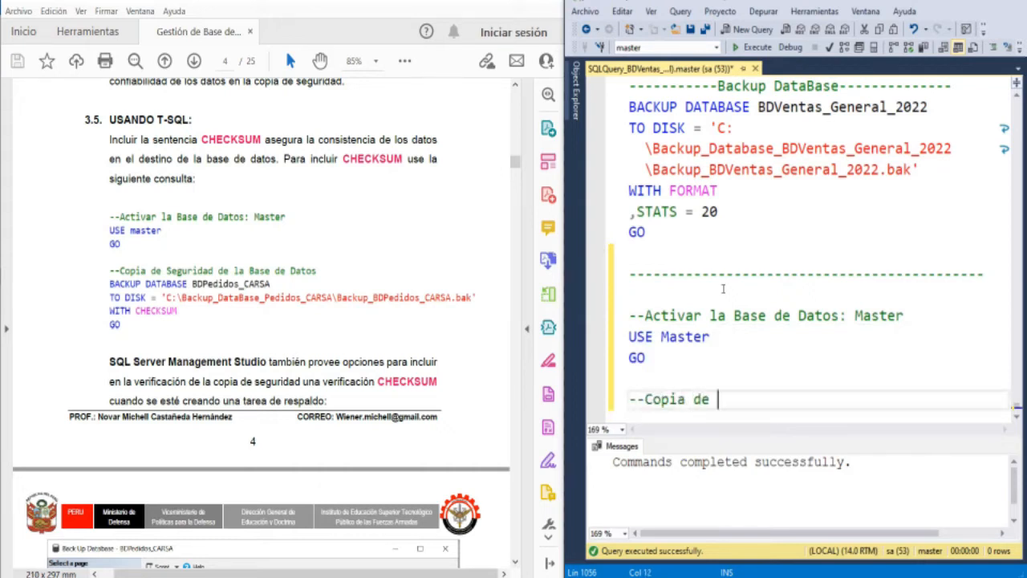
{"action": "type", "text": "s"}
{"action": "key", "text": "BackSpace"}
{"action": "type", "text": "Seguridad de la Base de Datos"}
{"action": "key", "text": "Return"}
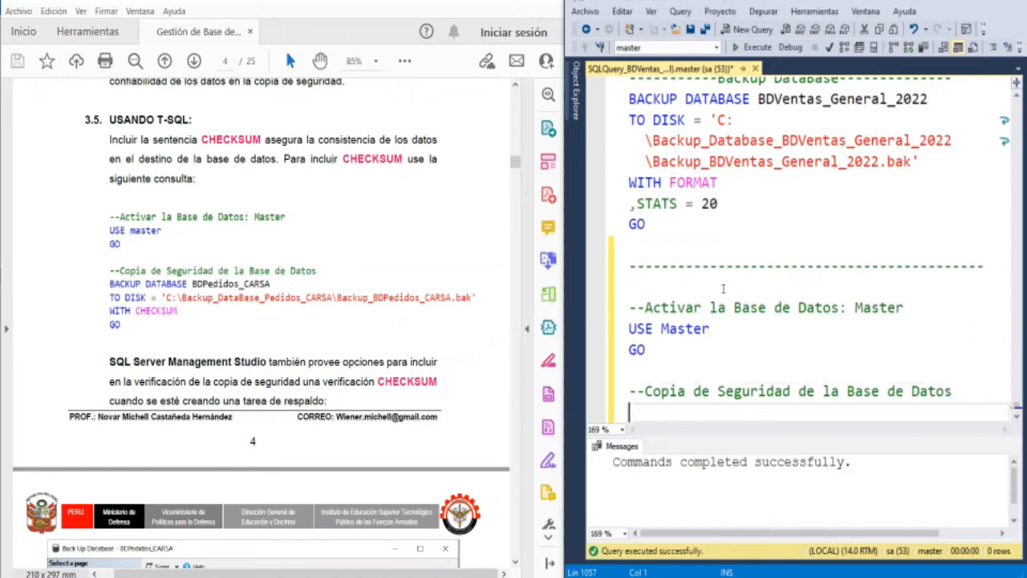
- Write the statement line BACKUP DATABASE BDVentas_General_2022 under the backup comment
{"action": "type", "text": "BACKUP DATABASE"}
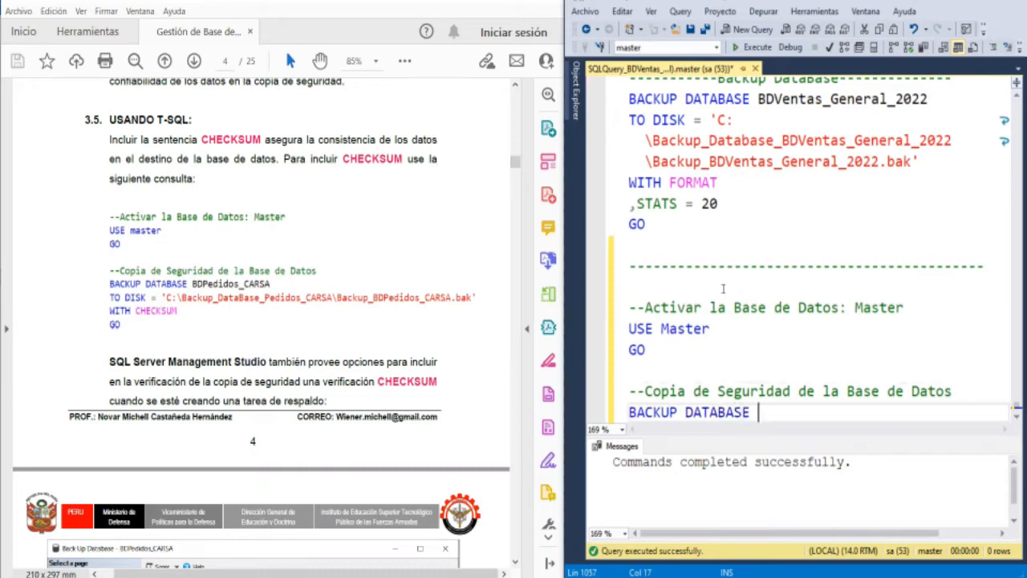
{"action": "type", "text": " BDVentas_"}
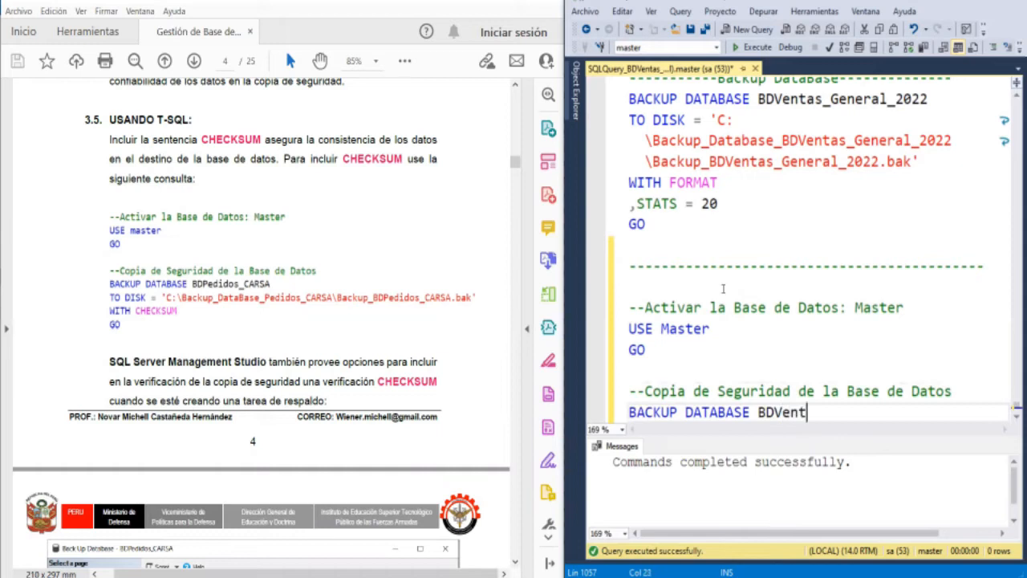
{"action": "type", "text": "ene"}
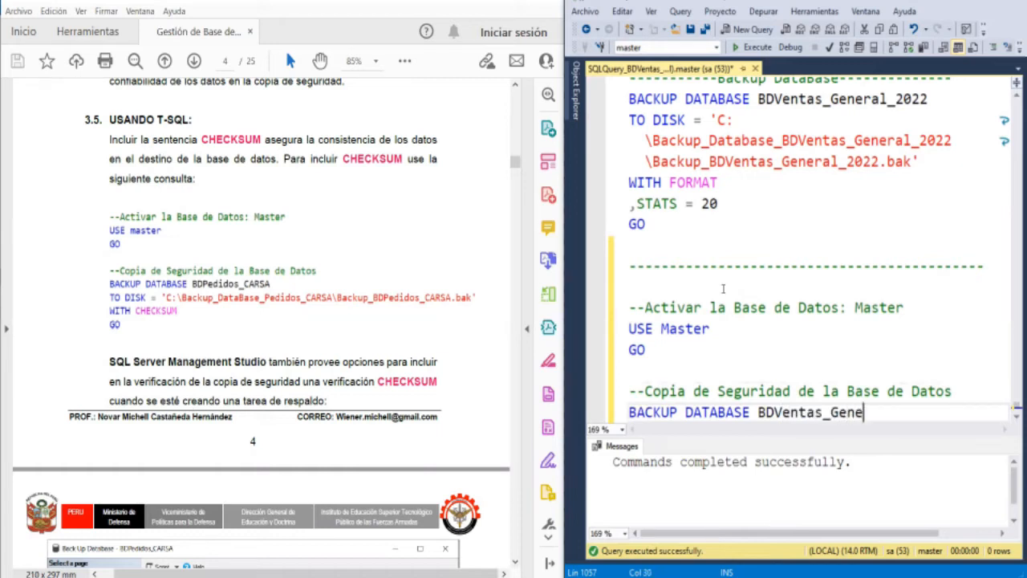
{"action": "type", "text": "ral_2002"}
{"action": "key", "text": "BackSpace"}
{"action": "key", "text": "BackSpace"}
{"action": "type", "text": "22"}
{"action": "key", "text": "Return"}
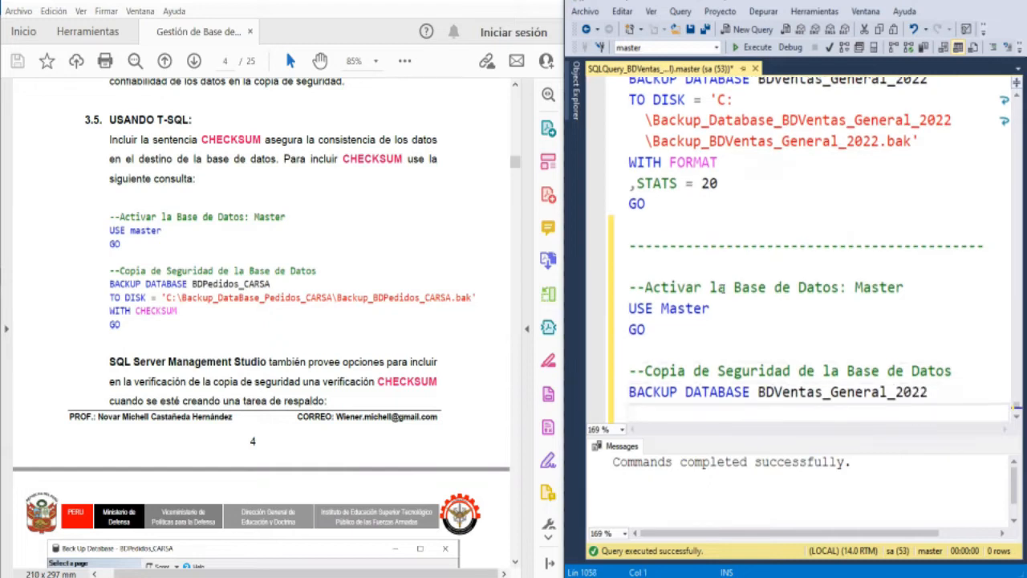
- Begin the clause TO DISK 'C:\Backup_Database_BDVentas_General_2022\ on the line below the BACKUP DATABASE statement
{"action": "type", "text": "TO DISK"}
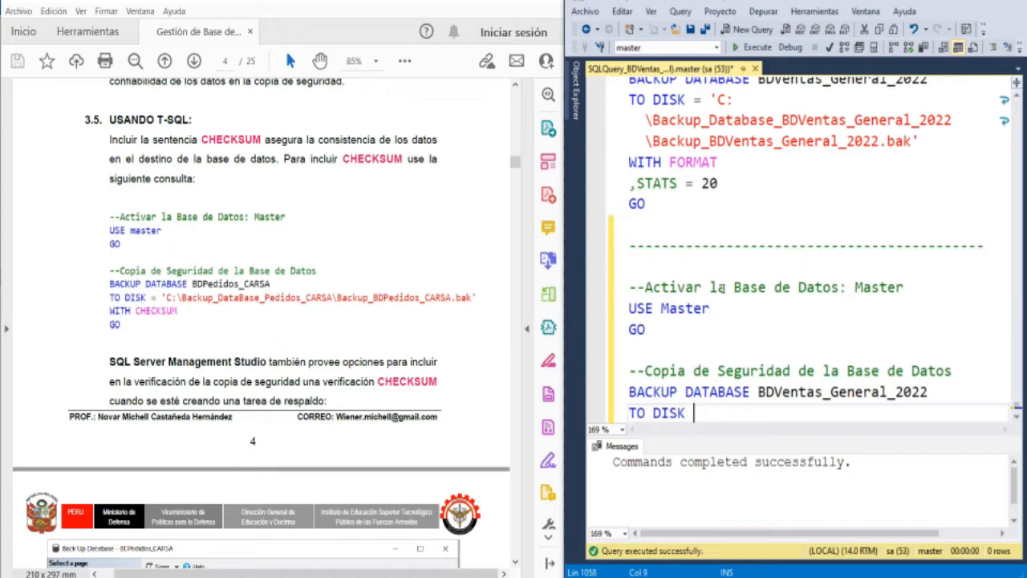
{"action": "type", "text": "'C:\\Backup_"}
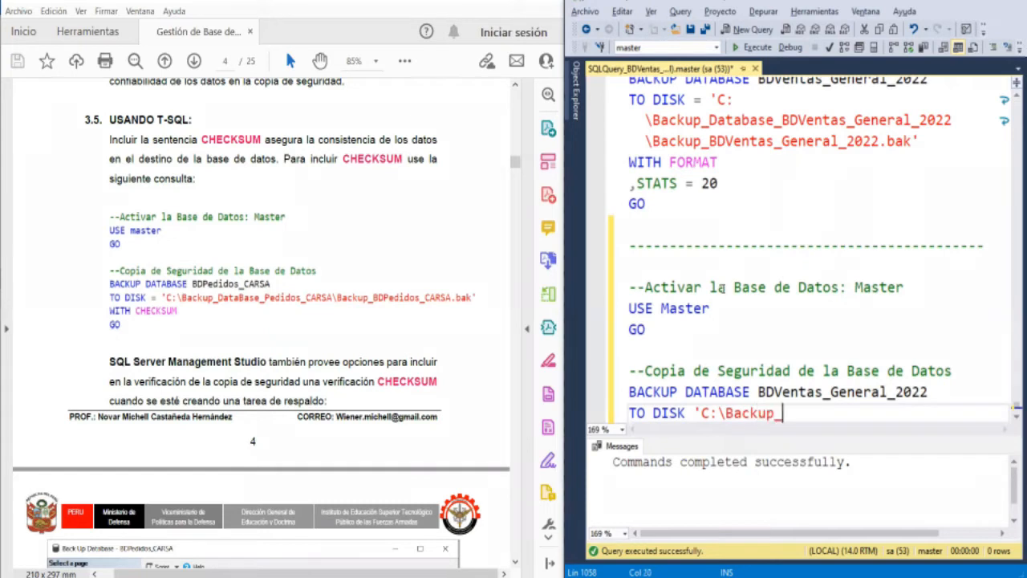
{"action": "type", "text": "Database"}
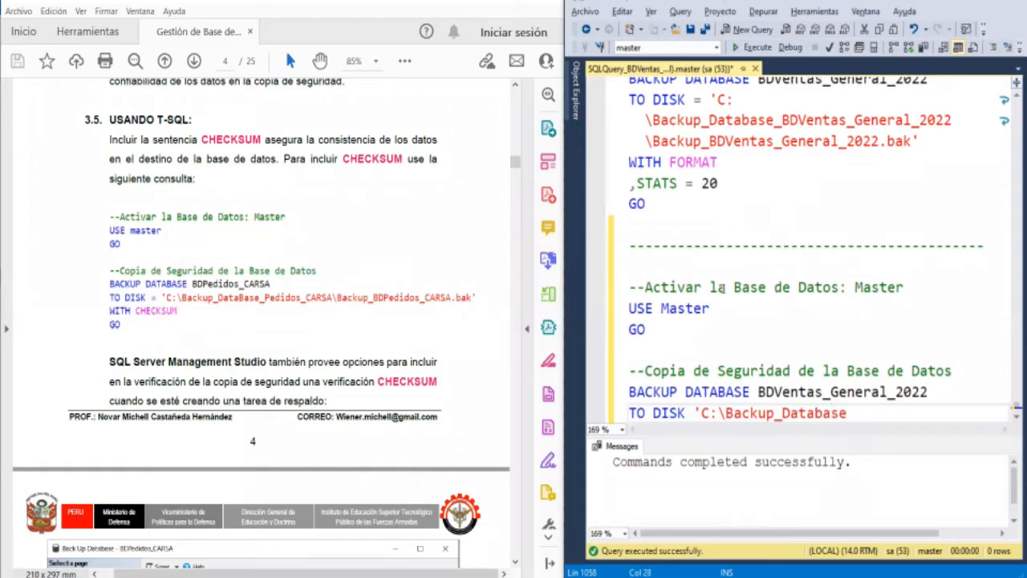
{"action": "type", "text": "_BDVentas_General_2022\\"}
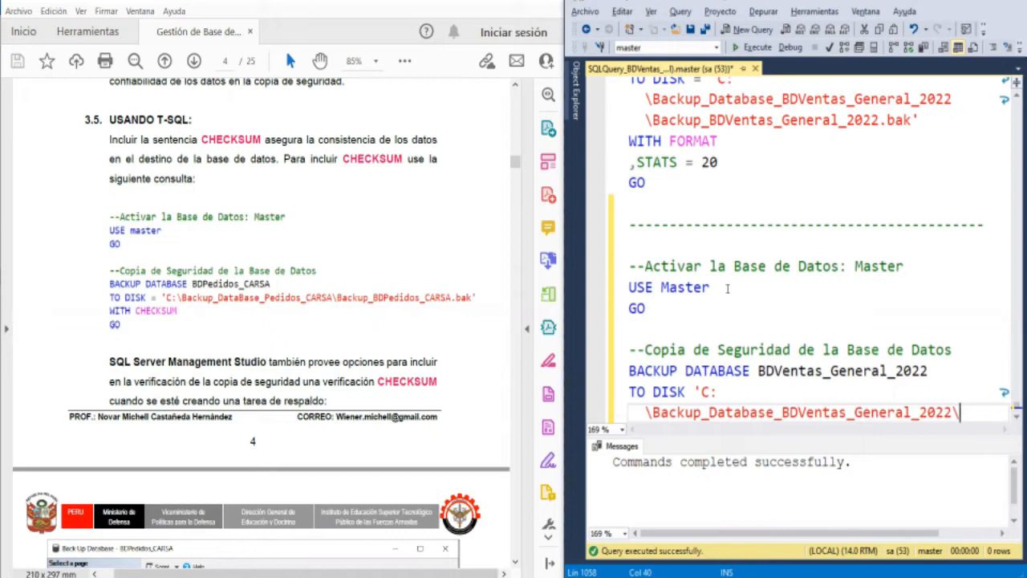
- Append the file name Backup_BDVentas2022 to the folder path in the TO DISK clause
{"action": "type", "text": "Backup"}
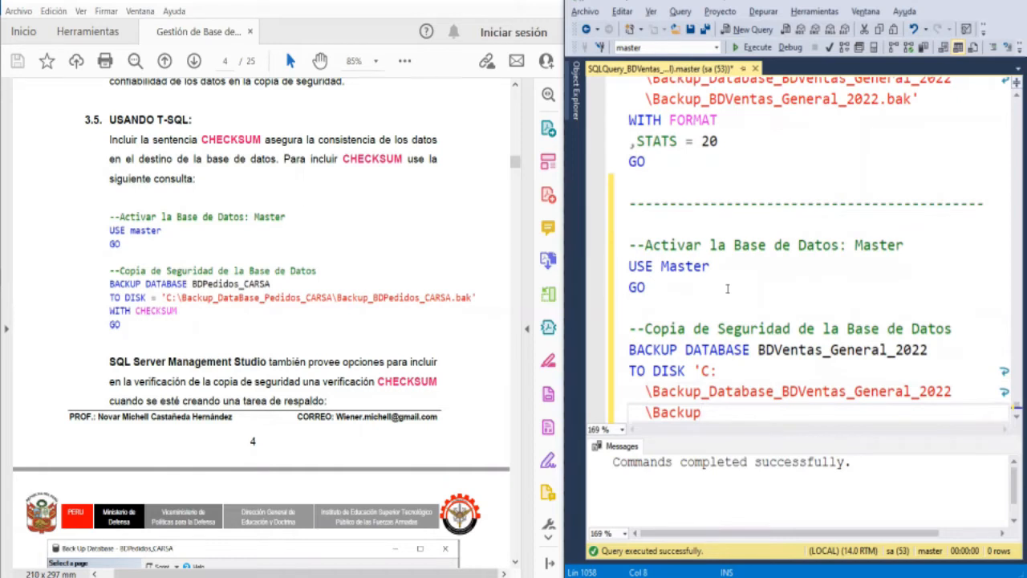
{"action": "type", "text": "_BDVentas2022"}
- Insert _General between BDVentas and 2022 in the backup file name
{"action": "key", "text": "Left"}
{"action": "key", "text": "Left"}
{"action": "key", "text": "Left"}
{"action": "key", "text": "Left"}
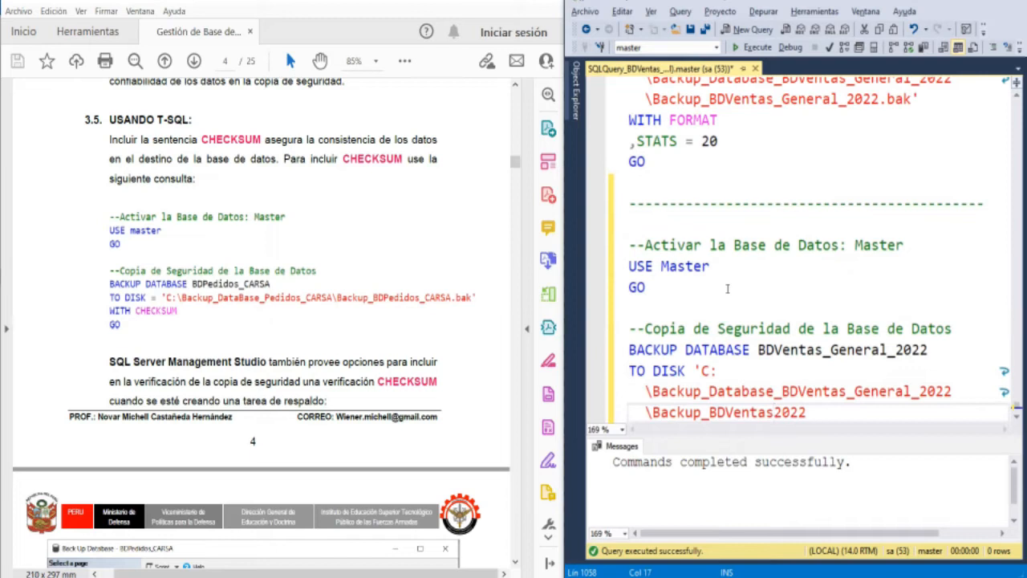
{"action": "type", "text": "General"}
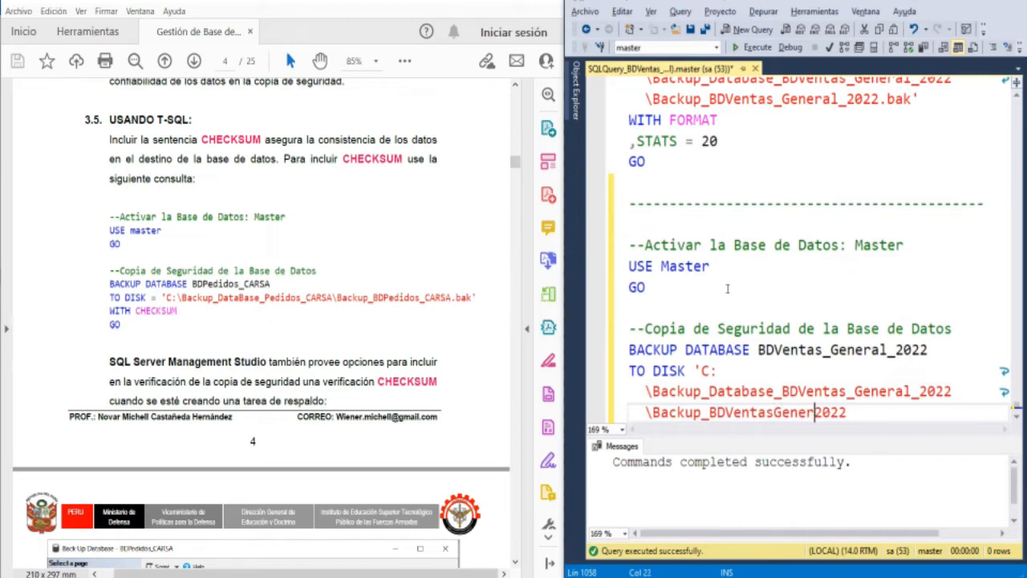
{"action": "key", "text": "Left"}
{"action": "key", "text": "Left"}
{"action": "key", "text": "Left"}
{"action": "key", "text": "Left"}
{"action": "key", "text": "Left"}
{"action": "key", "text": "Left"}
{"action": "key", "text": "Left"}
{"action": "type", "text": "_"}
{"action": "key", "text": "Right"}
{"action": "key", "text": "Right"}
{"action": "key", "text": "Right"}
{"action": "key", "text": "Right"}
{"action": "key", "text": "Right"}
{"action": "key", "text": "Right"}
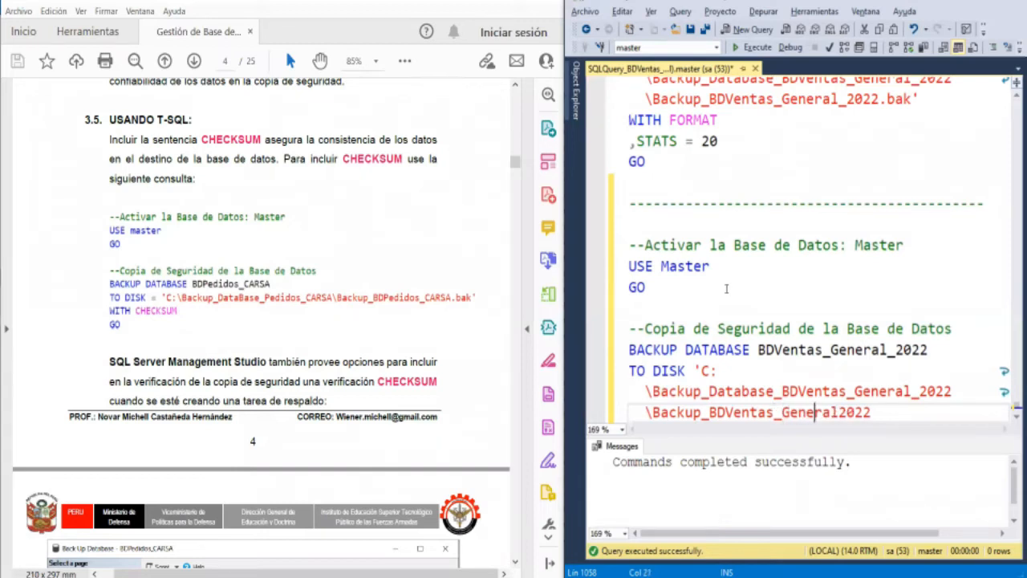
- Replace BD with Database_ in the backup file name so it reads Backup_Database_Ventas_General2022
{"action": "key", "text": "Left"}
{"action": "key", "text": "Right"}
{"action": "key", "text": "Right"}
{"action": "key", "text": "Right"}
{"action": "key", "text": "Right"}
{"action": "key", "text": "Left"}
{"action": "key", "text": "Left"}
{"action": "key", "text": "Left"}
{"action": "key", "text": "Left"}
{"action": "key", "text": "Left"}
{"action": "key", "text": "Left"}
{"action": "key", "text": "Left"}
{"action": "key", "text": "Left"}
{"action": "key", "text": "Left"}
{"action": "key", "text": "Left"}
{"action": "key", "text": "Left"}
{"action": "key", "text": "Left"}
{"action": "key", "text": "Left"}
{"action": "key", "text": "Left"}
{"action": "key", "text": "Left"}
{"action": "key", "text": "Left"}
{"action": "key", "text": "Left"}
{"action": "key", "text": "Right"}
{"action": "key", "text": "shift+Left"}
{"action": "key", "text": "shift+Left"}
{"action": "type", "text": "Databa"}
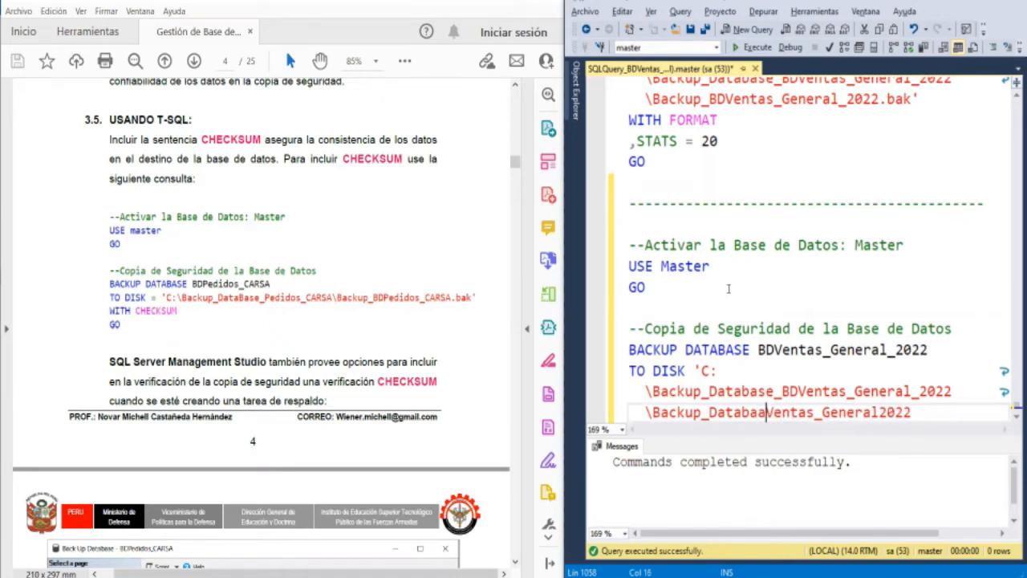
{"action": "type", "text": "se"}
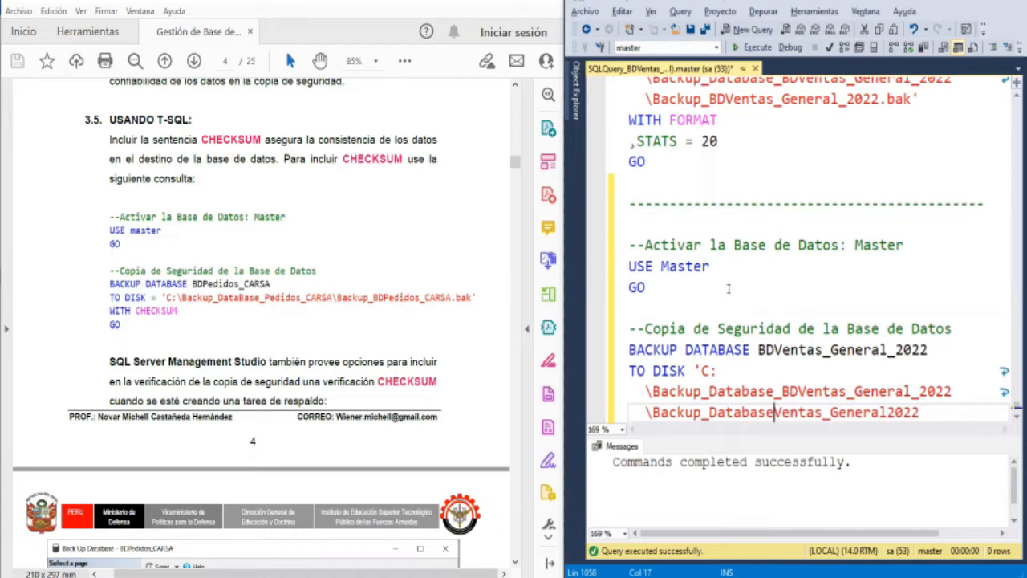
{"action": "type", "text": "_"}
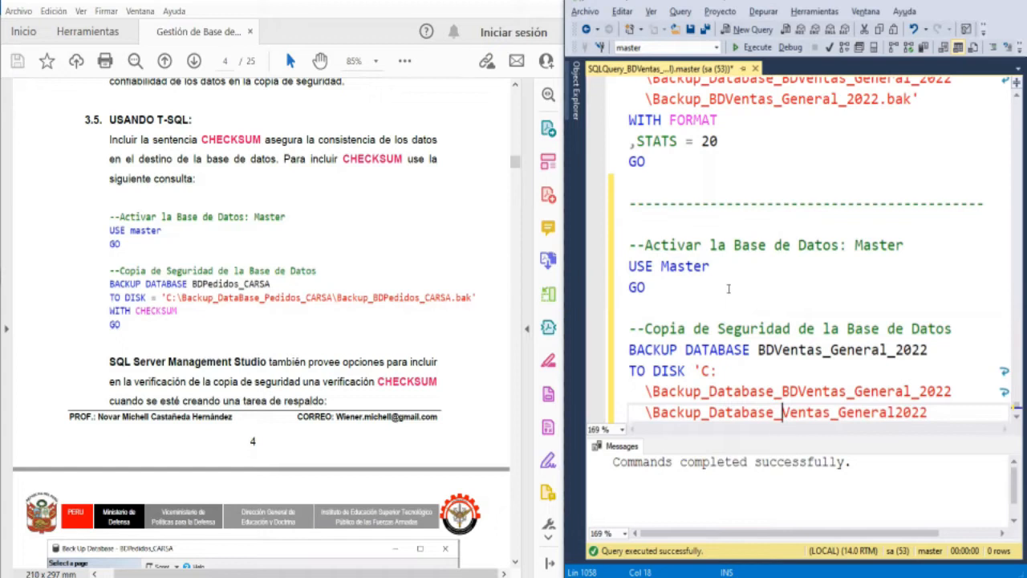
- Insert an underscore before 2022 in the backup file name
{"action": "key", "text": "Right"}
{"action": "key", "text": "Right"}
{"action": "key", "text": "Right"}
{"action": "key", "text": "Right"}
{"action": "key", "text": "Right"}
{"action": "key", "text": "Right"}
{"action": "key", "text": "Right"}
{"action": "key", "text": "Right"}
{"action": "key", "text": "Right"}
{"action": "key", "text": "Right"}
{"action": "key", "text": "Right"}
{"action": "key", "text": "Right"}
- Complete the backup file name with the lowercase .bak extension and close the path with a single quote
{"action": "key", "text": "Right"}
{"action": "key", "text": "Right"}
{"action": "type", "text": "_"}
{"action": "key", "text": "Right"}
{"action": "key", "text": "Right"}
{"action": "key", "text": "Right"}
{"action": "key", "text": "Right"}
{"action": "type", "text": ".BAK"}
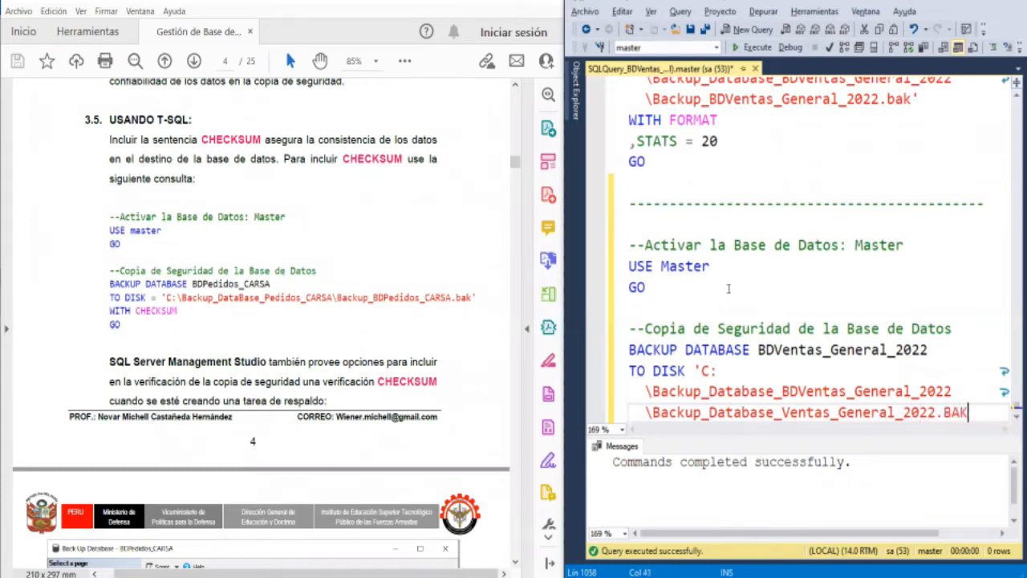
{"action": "key", "text": "BackSpace"}
{"action": "key", "text": "BackSpace"}
{"action": "key", "text": "BackSpace"}
{"action": "key", "text": "BackSpace"}
{"action": "type", "text": ".nak"}
{"action": "key", "text": "BackSpace"}
{"action": "key", "text": "BackSpace"}
{"action": "key", "text": "BackSpace"}
{"action": "key", "text": "BackSpace"}
{"action": "type", "text": ".bak'"}
- Add a WITH CHECKSUM line below the TO DISK path and end the statement with a GO line
{"action": "key", "text": "Return"}
{"action": "type", "text": "WTI"}
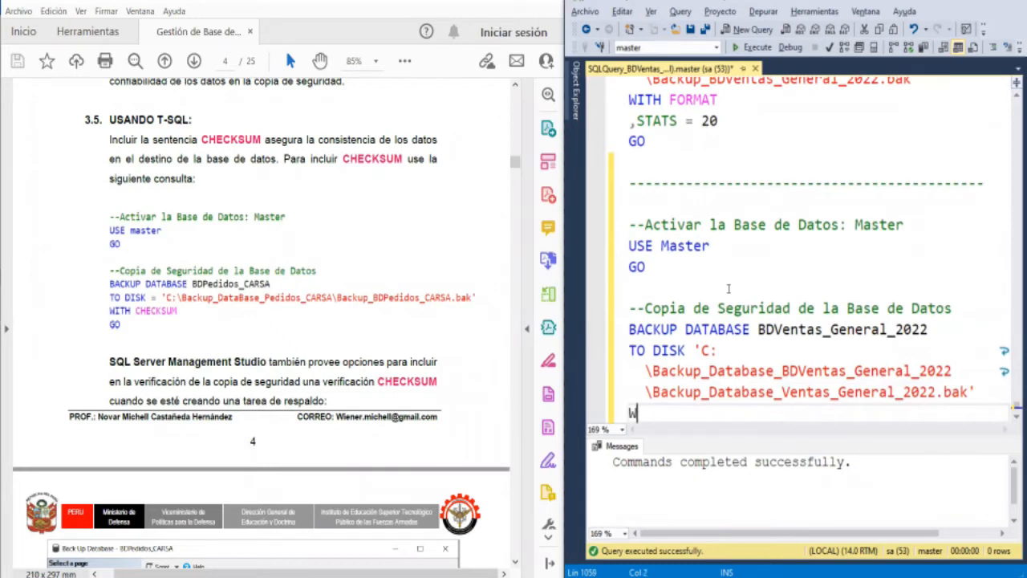
{"action": "key", "text": "BackSpace"}
{"action": "key", "text": "BackSpace"}
{"action": "type", "text": "ITH"}
{"action": "type", "text": "CHECKSUM"}
{"action": "key", "text": "Return"}
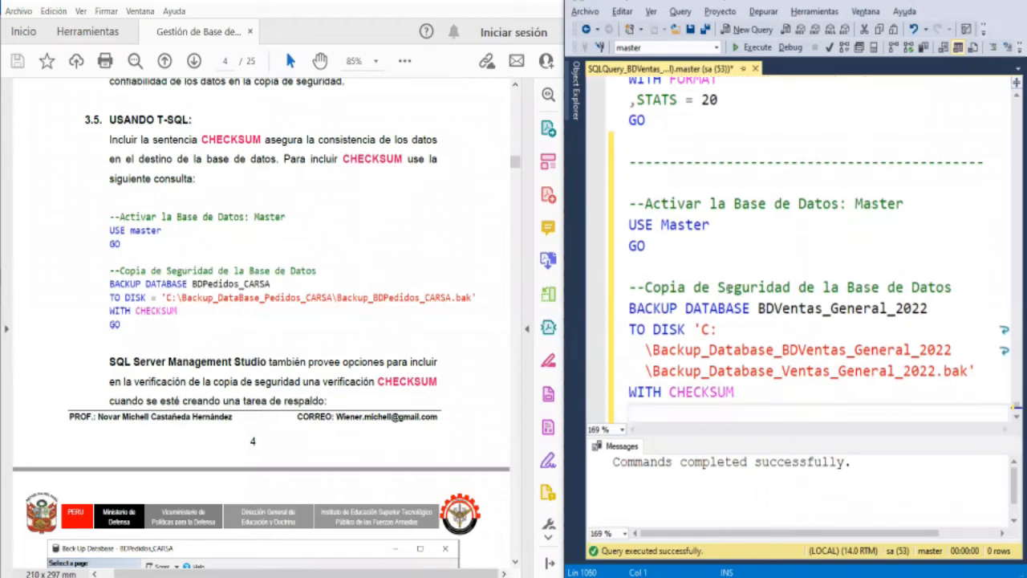
{"action": "type", "text": "GO"}
{"action": "key", "text": "Return"}
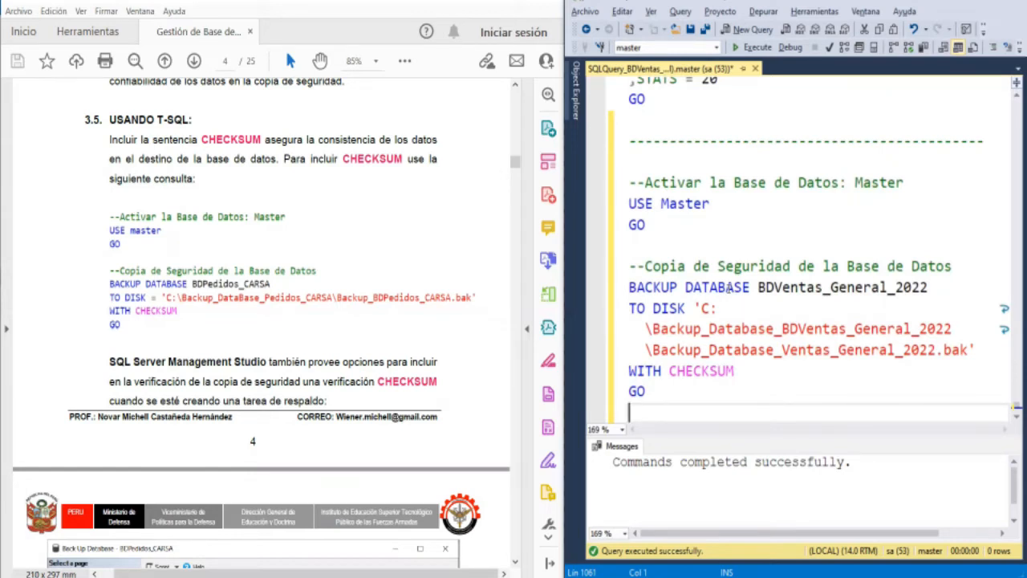
- Try to execute the script from USE Master through the final GO
{"action": "key", "text": "shift+Up"}
{"action": "key", "text": "shift+Up"}
{"action": "key", "text": "shift+Up"}
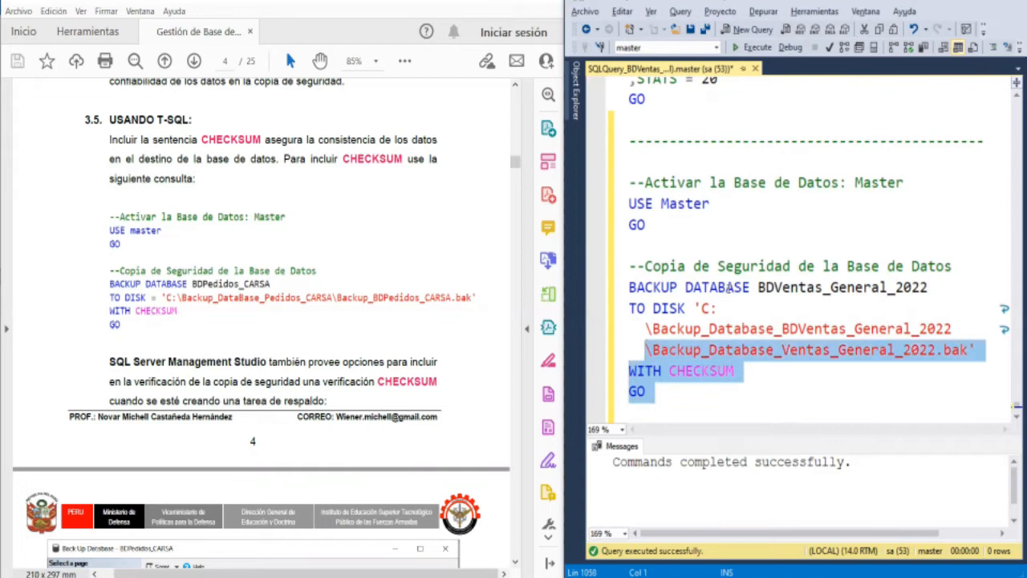
{"action": "key", "text": "shift+Up"}
{"action": "key", "text": "shift+Up"}
{"action": "key", "text": "shift+Up"}
{"action": "key", "text": "shift+Up"}
{"action": "key", "text": "shift+Up"}
{"action": "key", "text": "shift+Up"}
{"action": "key", "text": "shift+Up"}
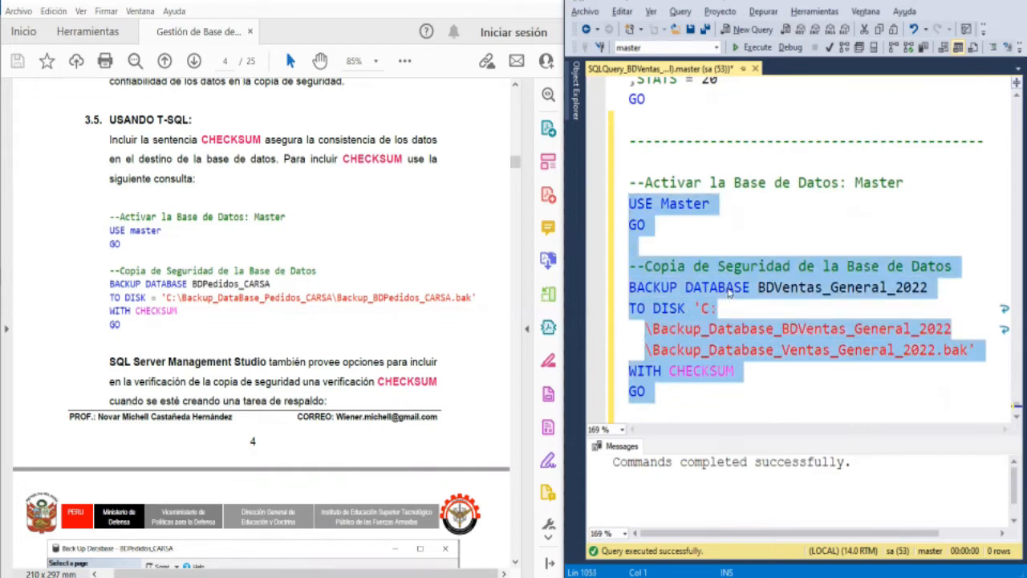
{"action": "key", "text": "F5"}
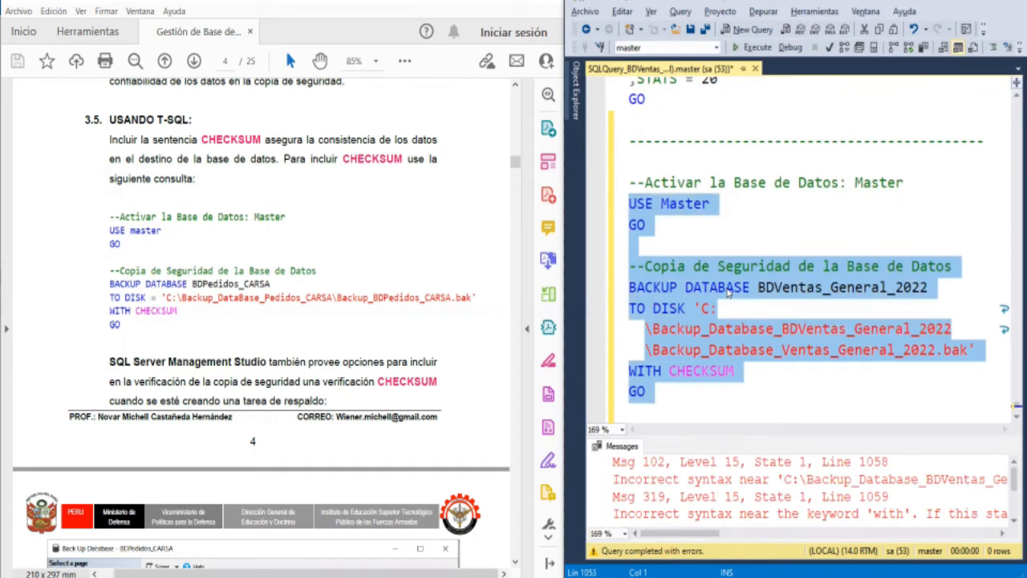
- Review the error messages and insert the equals sign between TO DISK and the quoted path
{"action": "left_click", "coordinate": [885, 355]}
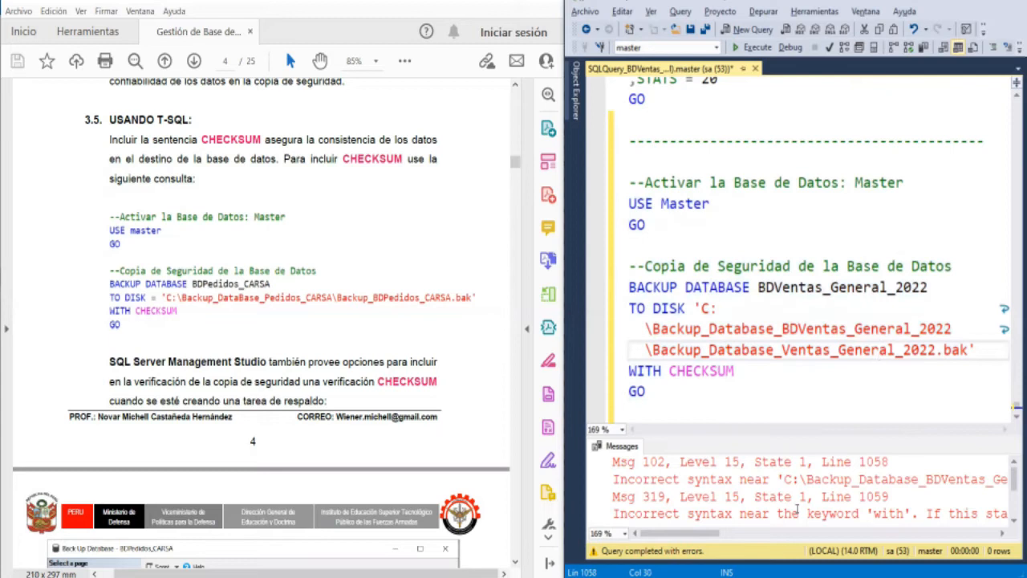
{"action": "left_click", "coordinate": [712, 534]}
{"action": "mouse_move", "coordinate": [713, 535]}
{"action": "left_mouse_down"}
{"action": "mouse_move", "coordinate": [843, 541]}
{"action": "mouse_move", "coordinate": [714, 548]}
{"action": "left_mouse_up"}
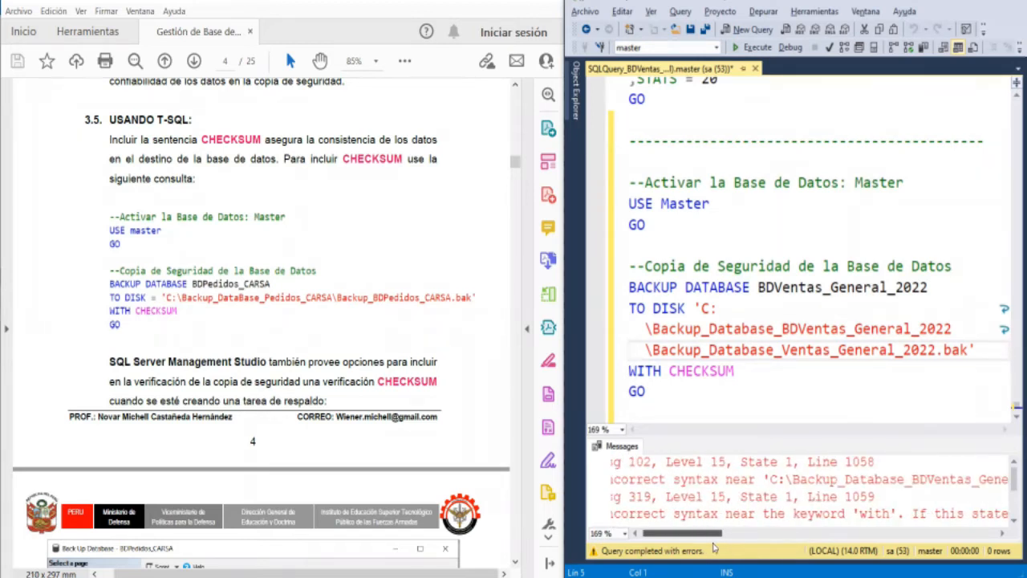
{"action": "left_click_drag", "start_coordinate": [714, 548], "coordinate": [683, 547]}
{"action": "left_click", "coordinate": [695, 311]}
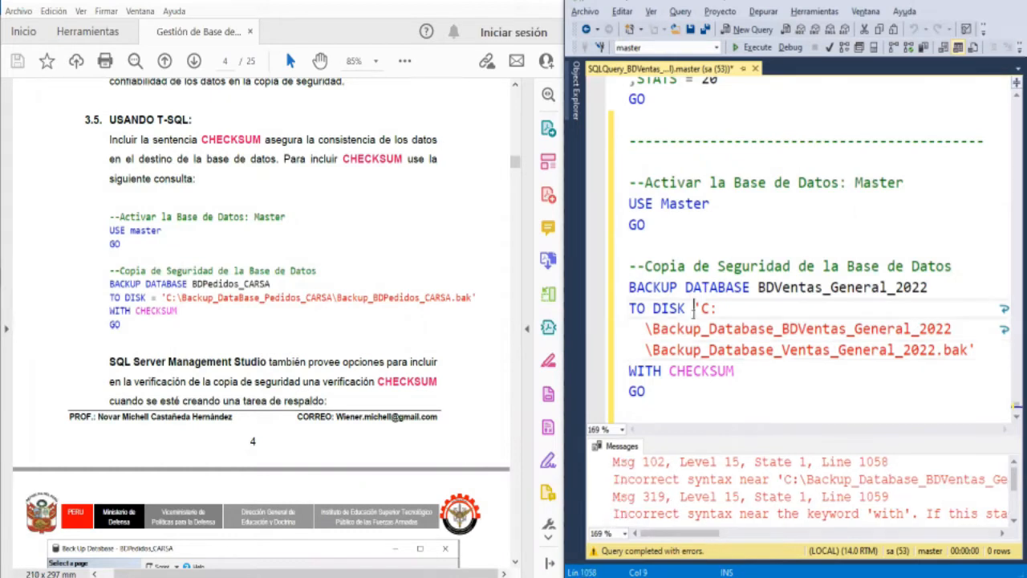
{"action": "type", "text": "="}
- Execute only the statement from BACKUP DATABASE BDVentas_General_2022 through its closing GO
{"action": "key", "text": "Down"}
{"action": "key", "text": "Down"}
{"action": "key", "text": "Down"}
{"action": "key", "text": "Down"}
{"action": "key", "text": "shift+Home"}
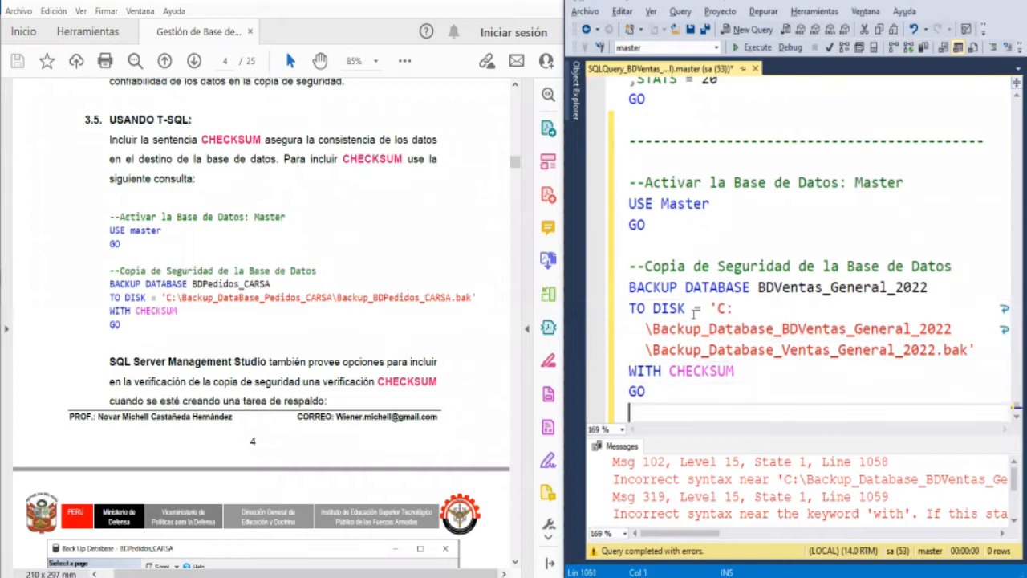
{"action": "key", "text": "shift+Up"}
{"action": "key", "text": "shift+Up"}
{"action": "key", "text": "shift+Up"}
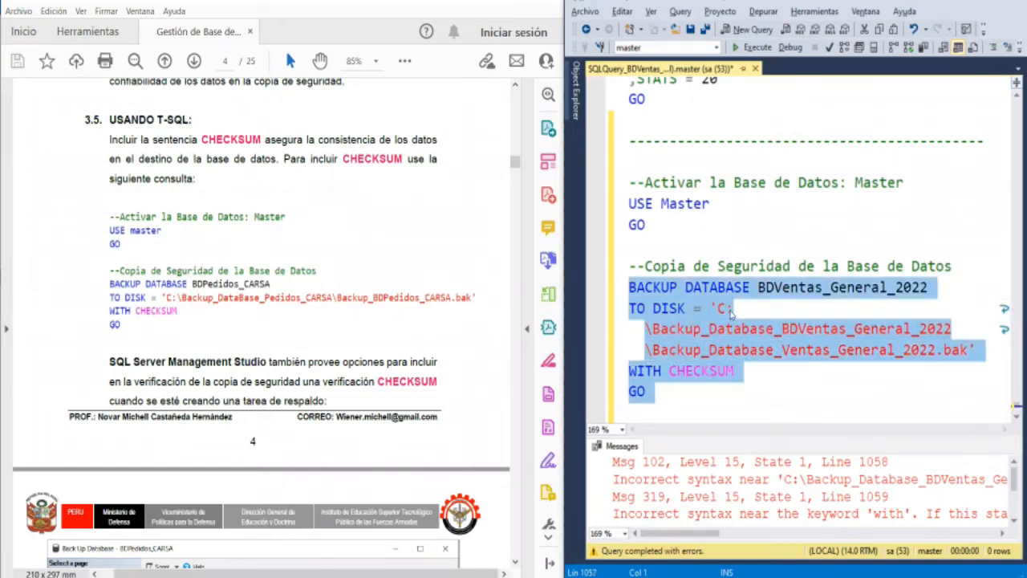
{"action": "key", "text": "F5"}
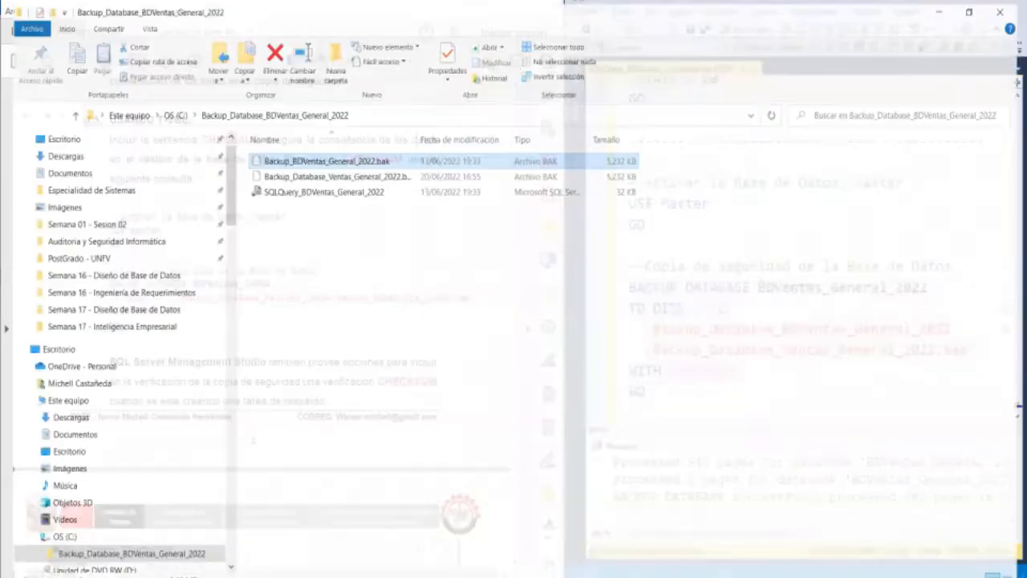
- Switch to File Explorer and check for Backup_Database_Ventas_General_2022.bak in the Backup_Database_BDVentas_General_2022 folder, widening the name column to show the full file name
{"action": "left_click", "coordinate": [419, 204]}
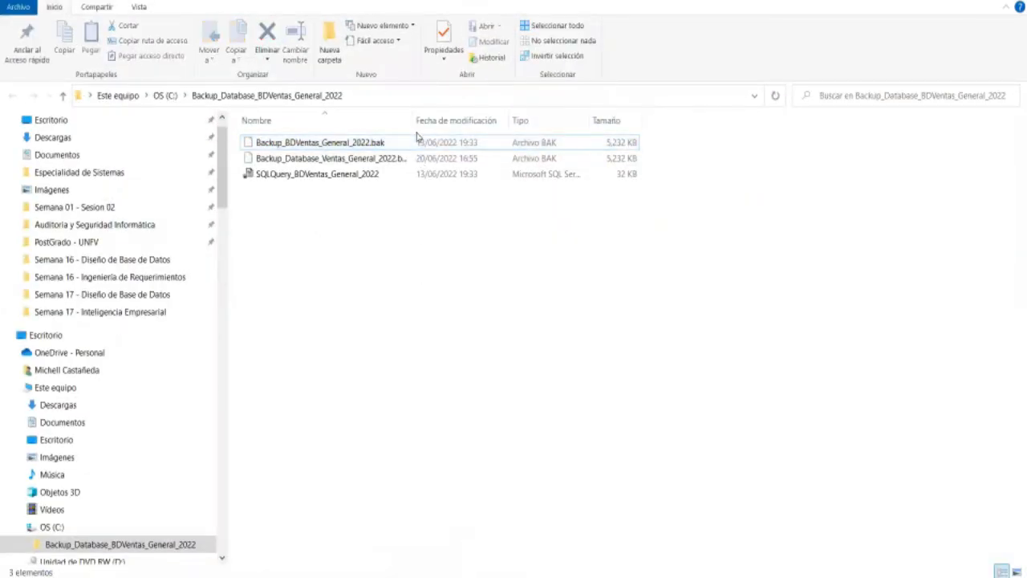
{"action": "left_click_drag", "start_coordinate": [413, 119], "coordinate": [415, 119]}
{"action": "left_click", "coordinate": [442, 158]}
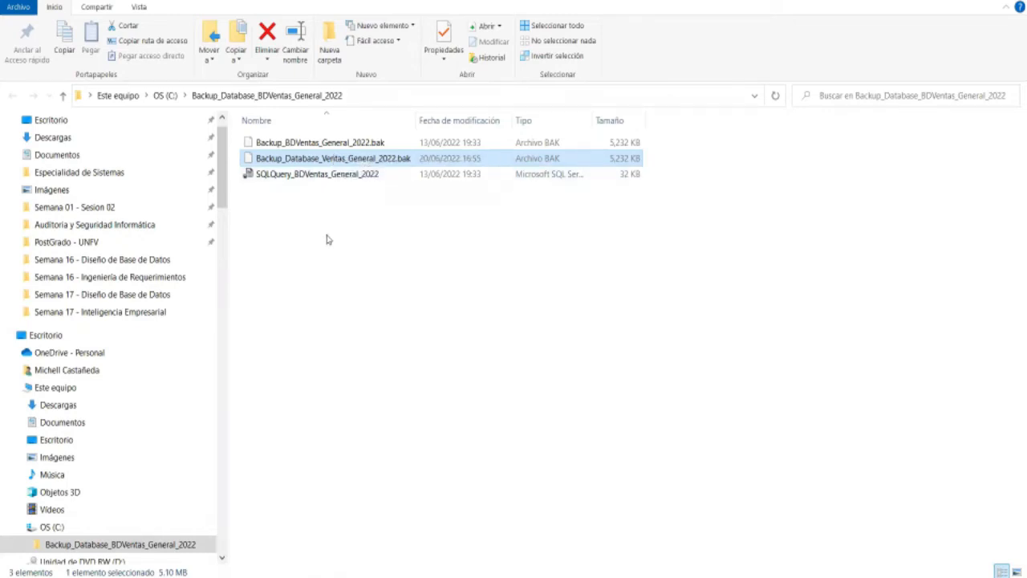
{"action": "left_click", "coordinate": [638, 377]}
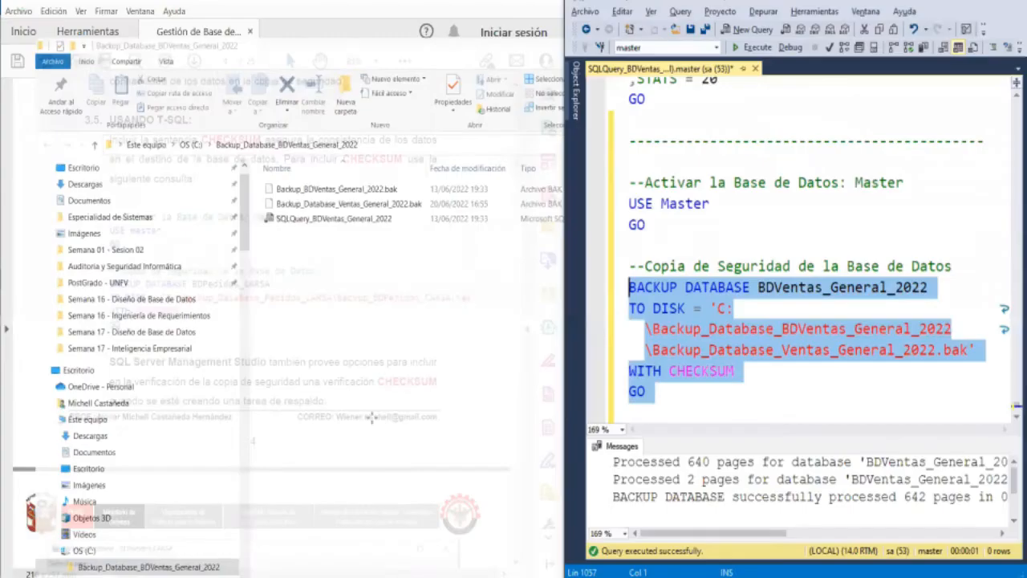
- Read the PDF guide's explanation of the Verify backup when finished and Perform checksum before writing to media options
{"action": "scroll", "coordinate": [331, 232], "scroll_direction": "down", "scroll_amount": 5}
{"action": "scroll", "coordinate": [332, 232], "scroll_direction": "down", "scroll_amount": 4}
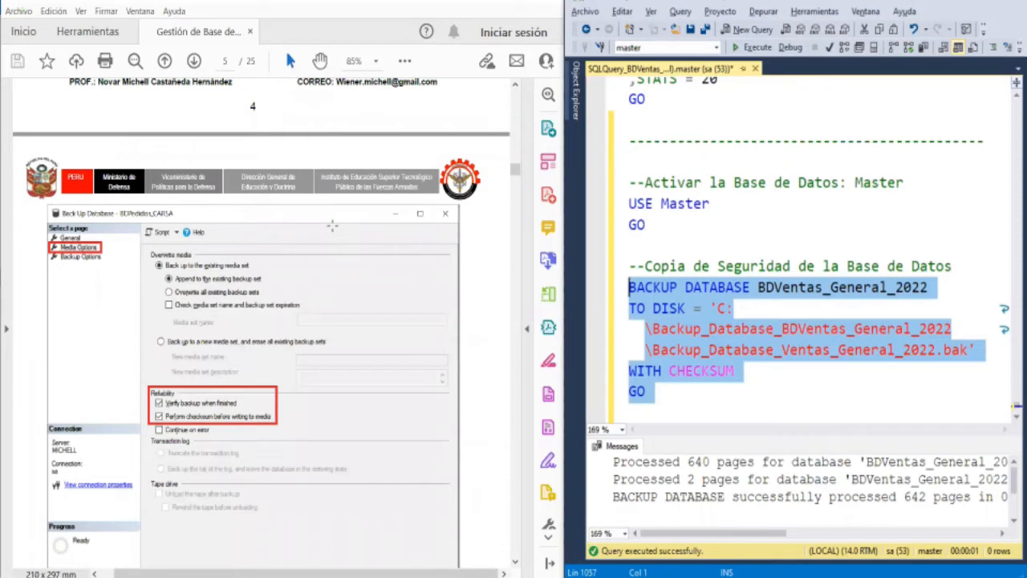
{"action": "scroll", "coordinate": [332, 227], "scroll_direction": "down", "scroll_amount": 2}
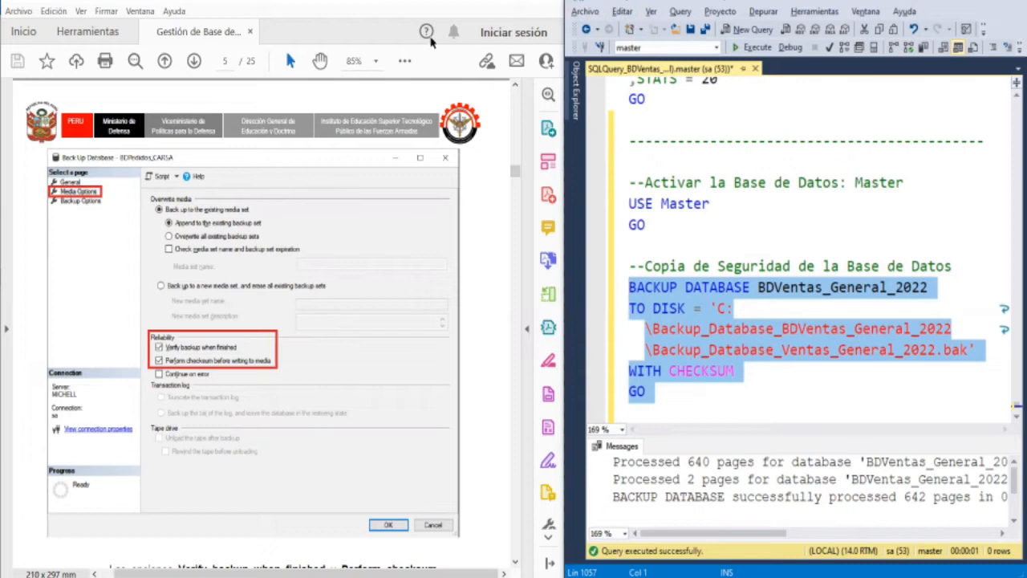
{"action": "scroll", "coordinate": [248, 285], "scroll_direction": "down", "scroll_amount": 5}
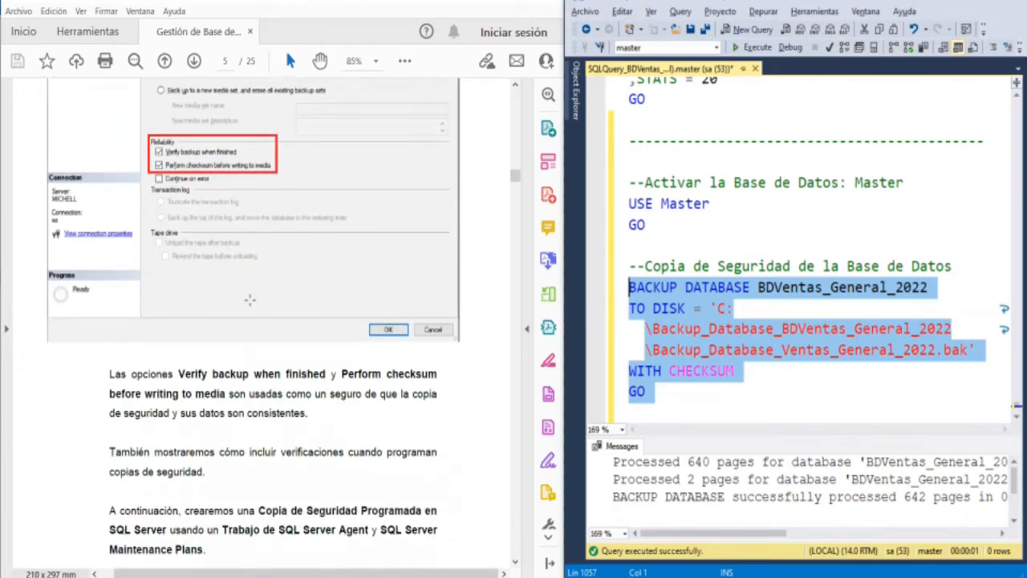
{"action": "scroll", "coordinate": [250, 299], "scroll_direction": "down", "scroll_amount": 1}
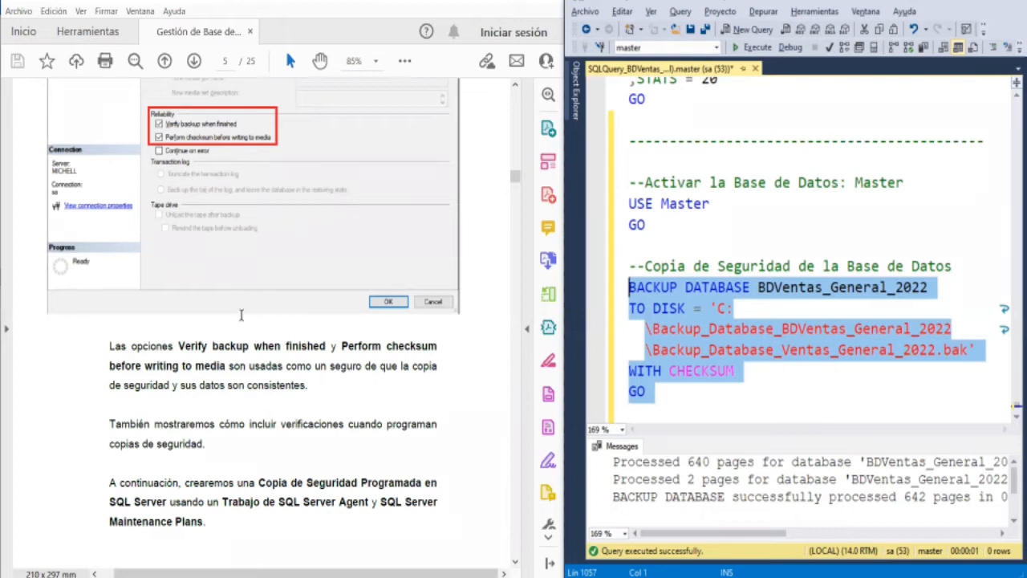
{"action": "scroll", "coordinate": [220, 403], "scroll_direction": "down", "scroll_amount": 2}
{"action": "scroll", "coordinate": [221, 404], "scroll_direction": "down", "scroll_amount": 4}
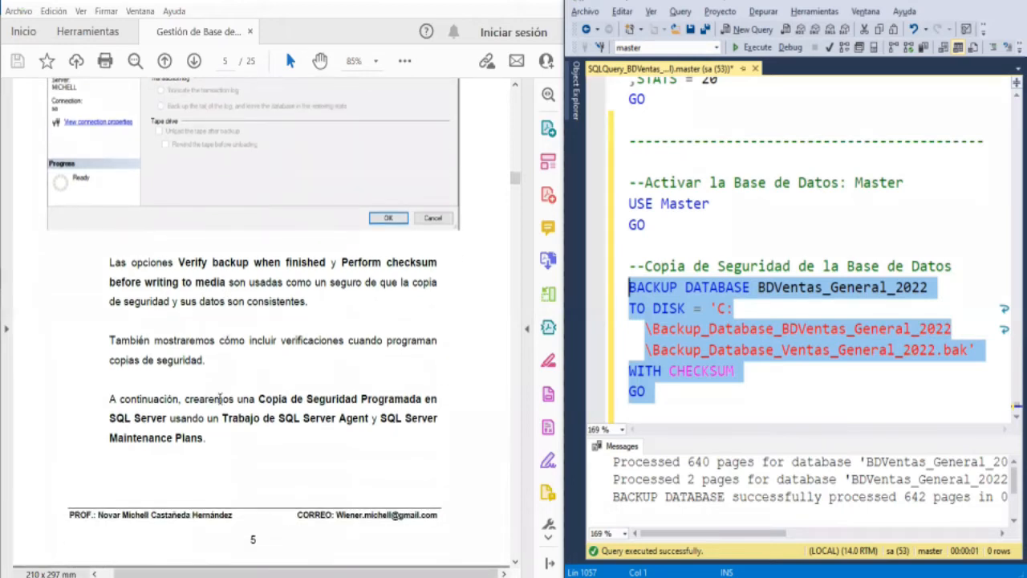
{"action": "scroll", "coordinate": [219, 399], "scroll_direction": "up", "scroll_amount": 1}
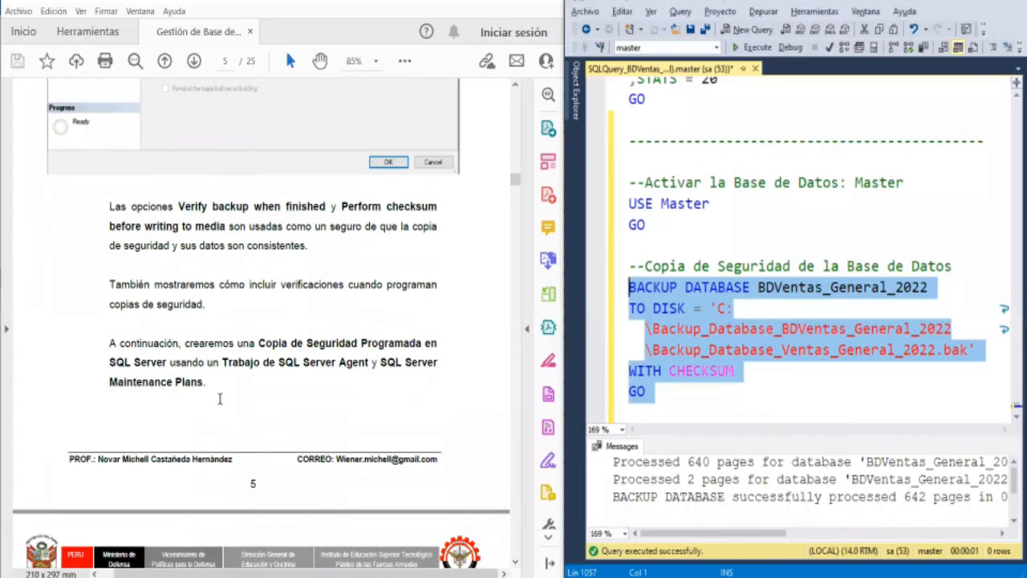
{"action": "scroll", "coordinate": [219, 399], "scroll_direction": "down", "scroll_amount": 2}
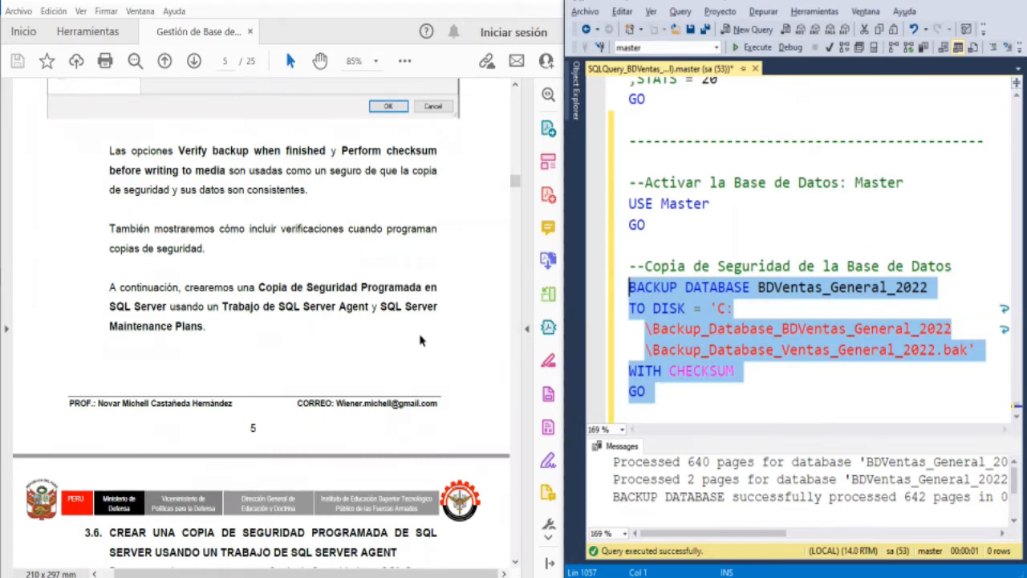
- Go to section 3.6 of the guide and read the first steps for scheduling a backup with a SQL Server Agent job
{"action": "scroll", "coordinate": [419, 340], "scroll_direction": "down", "scroll_amount": 1}
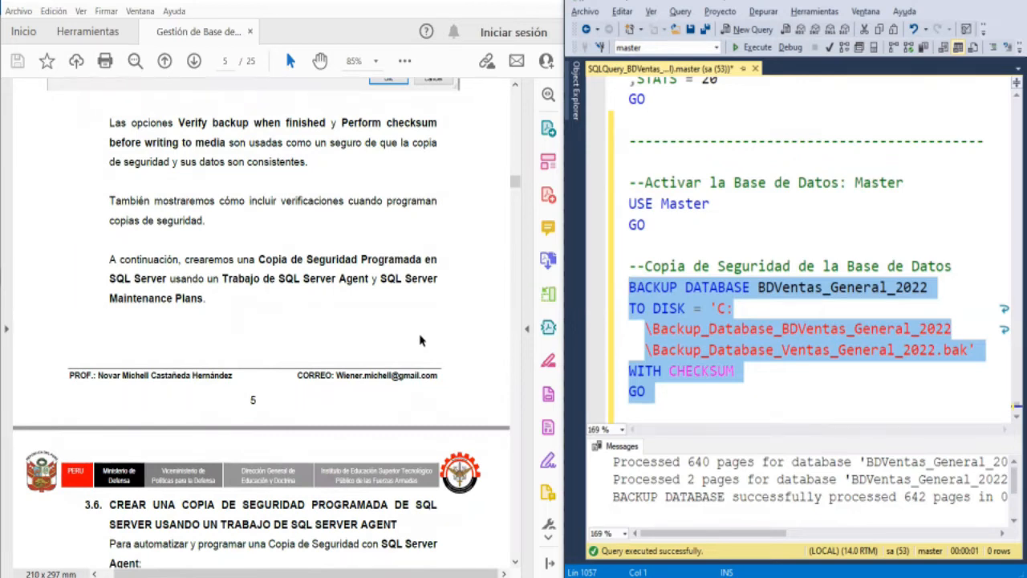
{"action": "scroll", "coordinate": [419, 340], "scroll_direction": "down", "scroll_amount": 3}
{"action": "scroll", "coordinate": [419, 341], "scroll_direction": "up", "scroll_amount": 1}
{"action": "scroll", "coordinate": [419, 341], "scroll_direction": "down", "scroll_amount": 3}
{"action": "scroll", "coordinate": [420, 334], "scroll_direction": "down", "scroll_amount": 2}
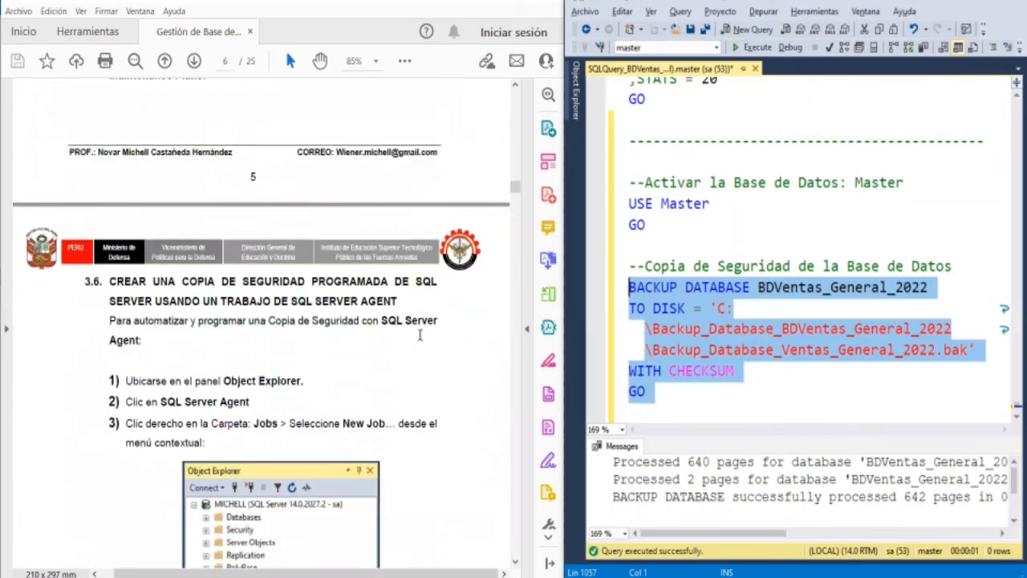
{"action": "scroll", "coordinate": [419, 337], "scroll_direction": "down", "scroll_amount": 3}
{"action": "scroll", "coordinate": [419, 340], "scroll_direction": "down", "scroll_amount": 1}
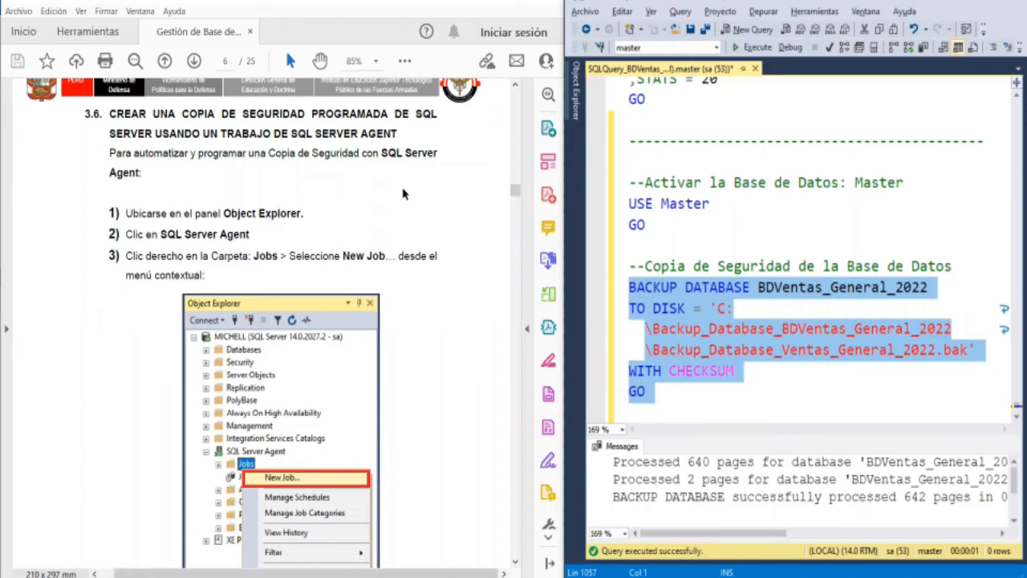
- Open Object Explorer in SQL Server Management Studio and pin it beside the query editor
{"action": "left_click", "coordinate": [578, 98]}
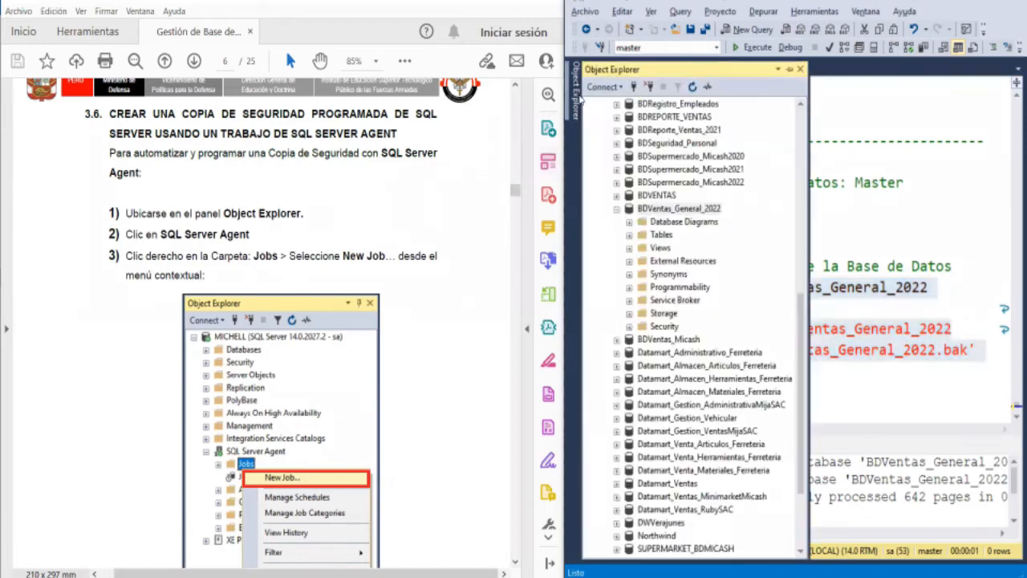
{"action": "left_click", "coordinate": [788, 71]}
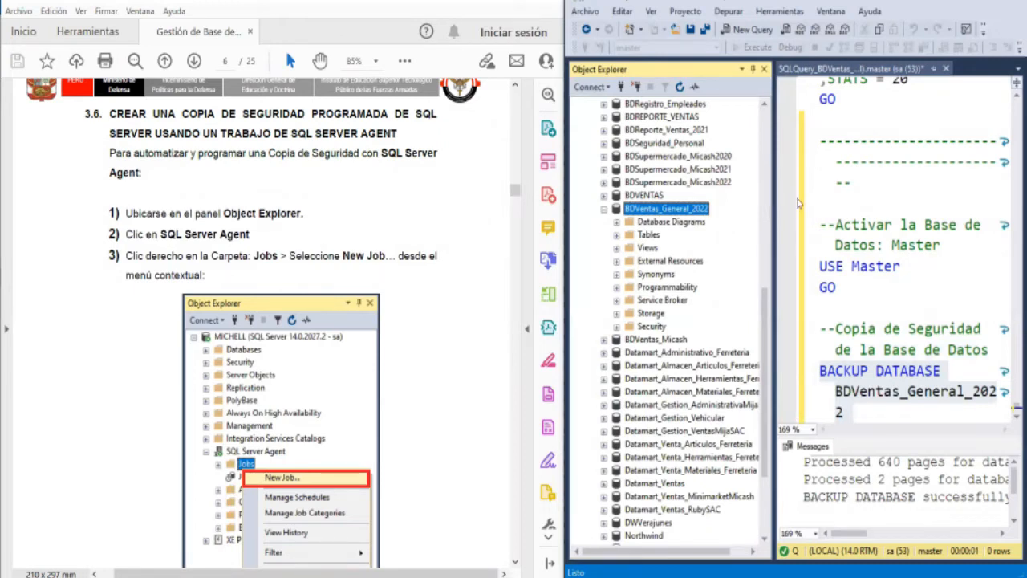
- Widen Object Explorer so the full database names fit, and collapse the Databases folder of the local server
{"action": "left_click_drag", "start_coordinate": [773, 201], "coordinate": [822, 213]}
{"action": "left_click_drag", "start_coordinate": [832, 218], "coordinate": [829, 213]}
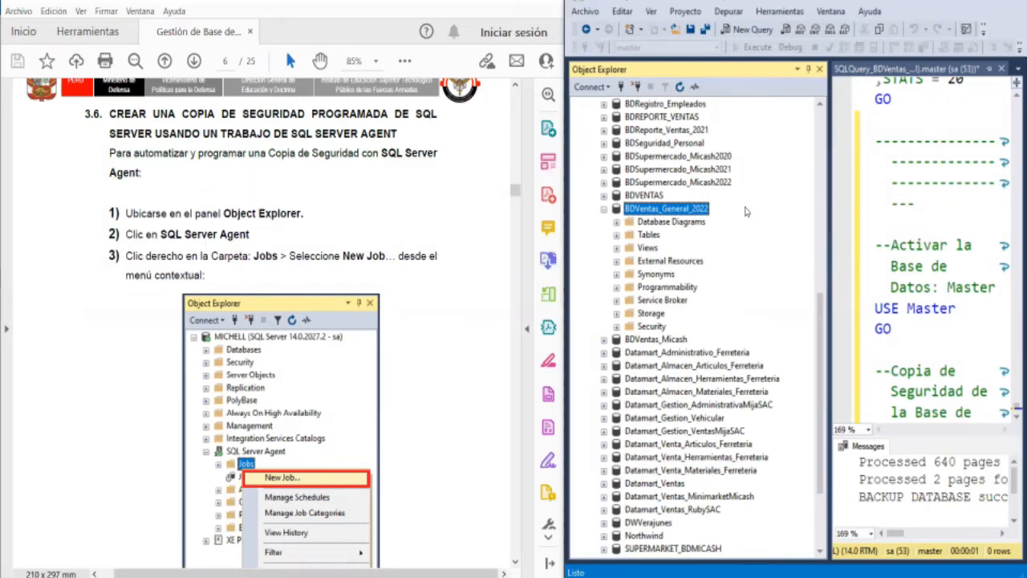
{"action": "scroll", "coordinate": [745, 211], "scroll_direction": "up", "scroll_amount": 10}
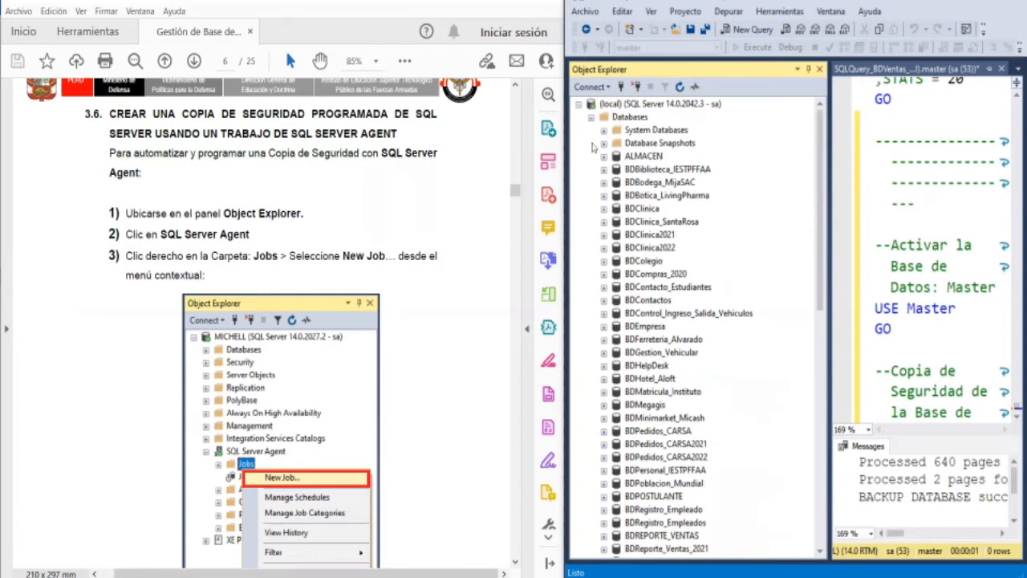
{"action": "left_click", "coordinate": [592, 119]}
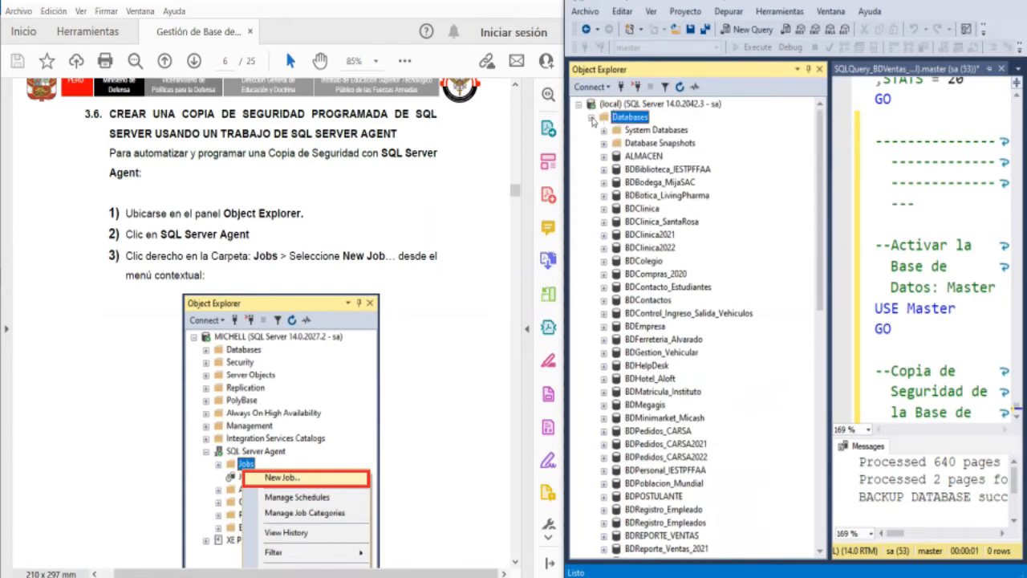
{"action": "left_click", "coordinate": [591, 118]}
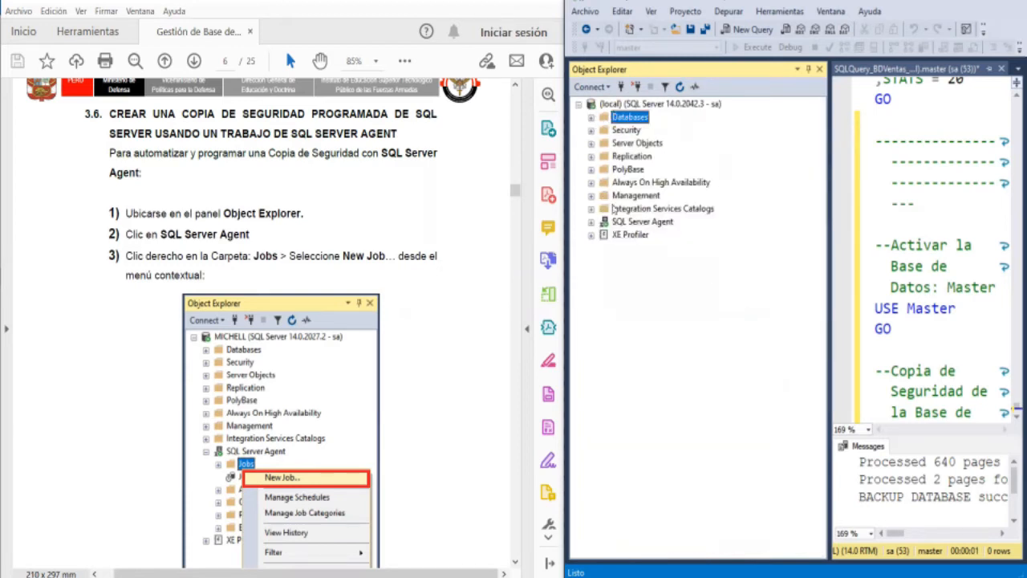
- Expand the SQL Server Agent node and its Jobs folder in Object Explorer
{"action": "left_click", "coordinate": [591, 222]}
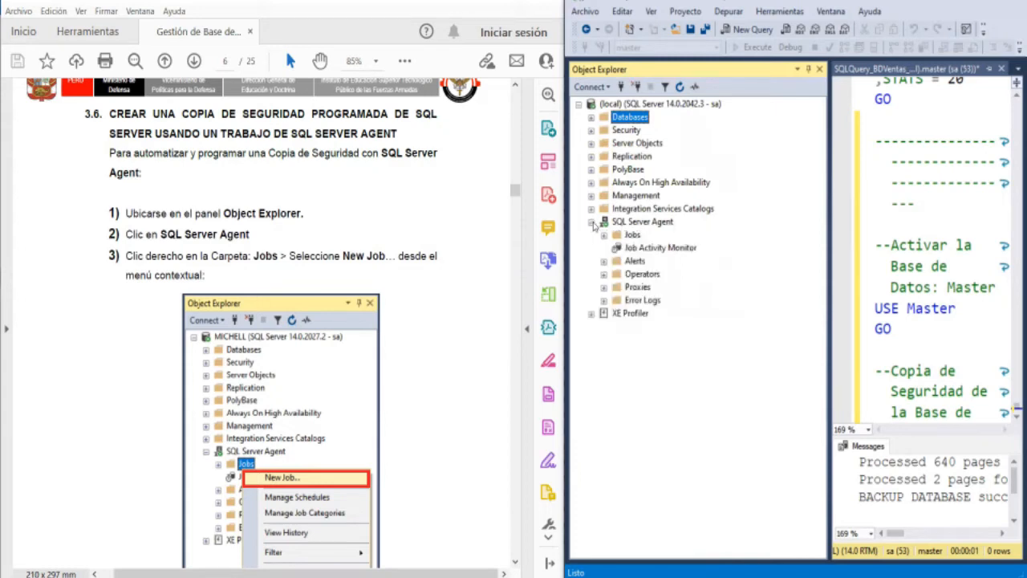
{"action": "left_click", "coordinate": [633, 226]}
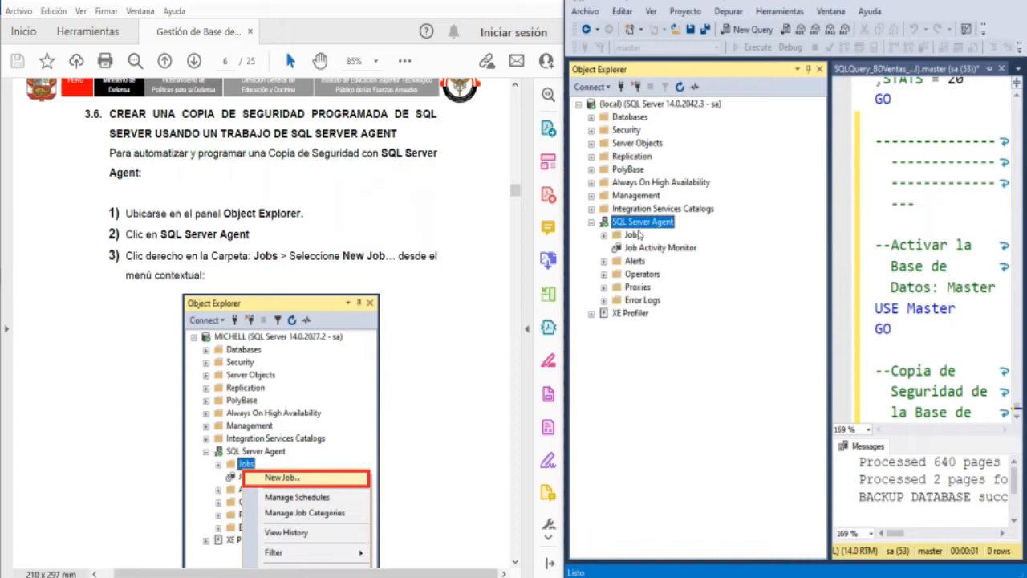
{"action": "left_click", "coordinate": [604, 235]}
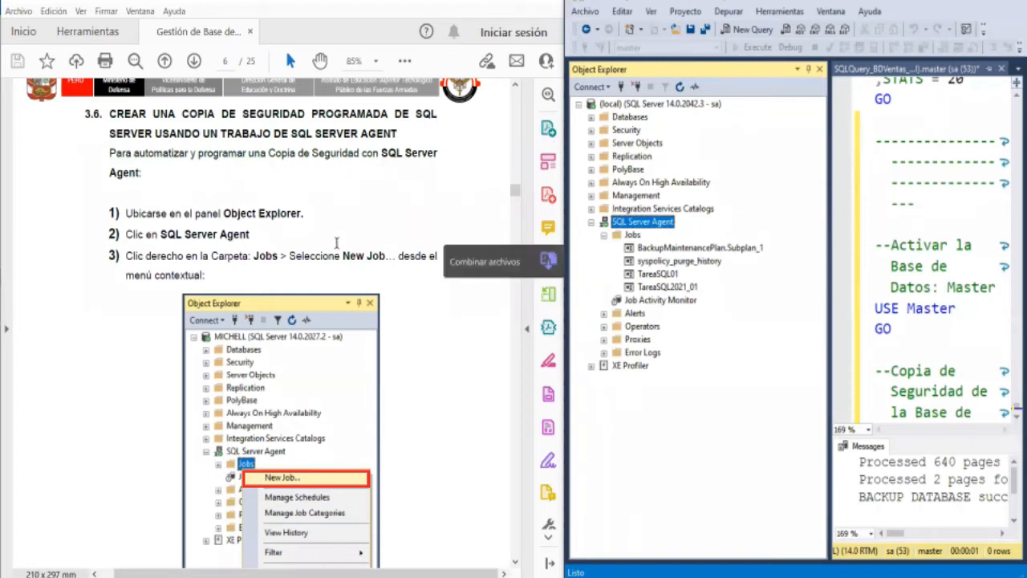
- Consult the guide's New Job steps 4 to 8 and start a new job in SQL Server Agent's Jobs folder
{"action": "scroll", "coordinate": [307, 237], "scroll_direction": "down", "scroll_amount": 3}
{"action": "scroll", "coordinate": [306, 235], "scroll_direction": "down", "scroll_amount": 3}
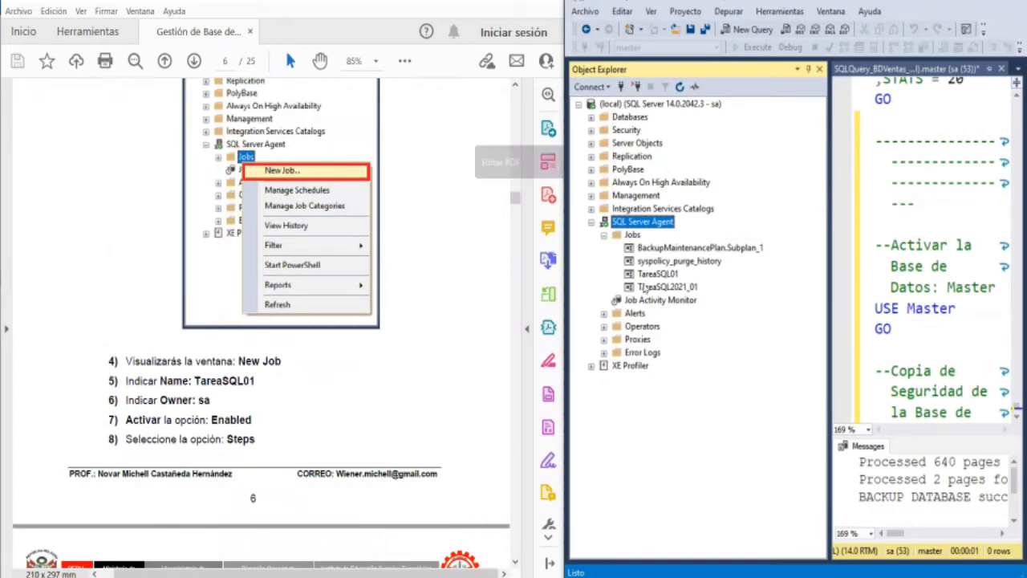
{"action": "left_click", "coordinate": [633, 235]}
{"action": "right_click", "coordinate": [652, 236]}
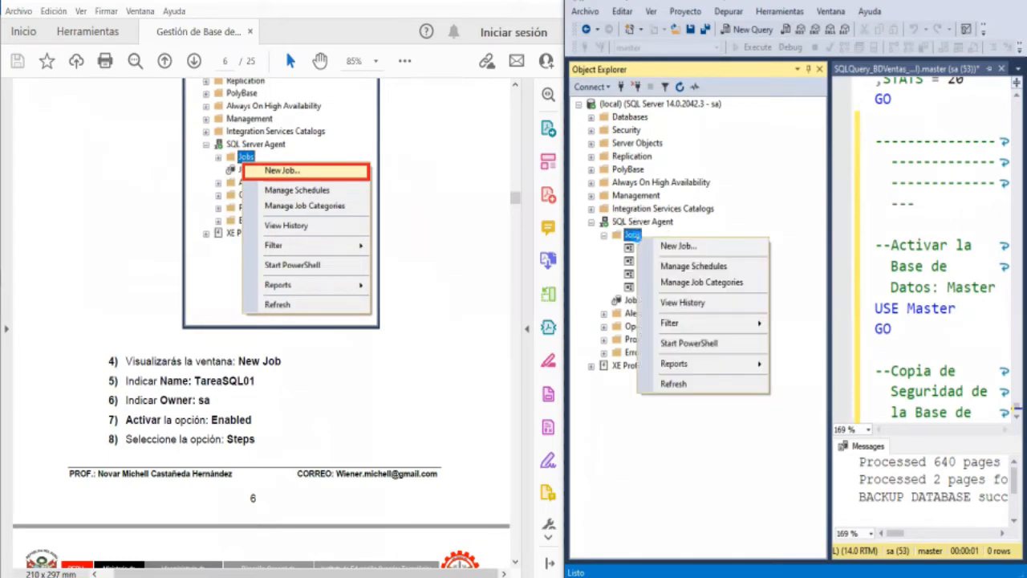
{"action": "left_click", "coordinate": [660, 246]}
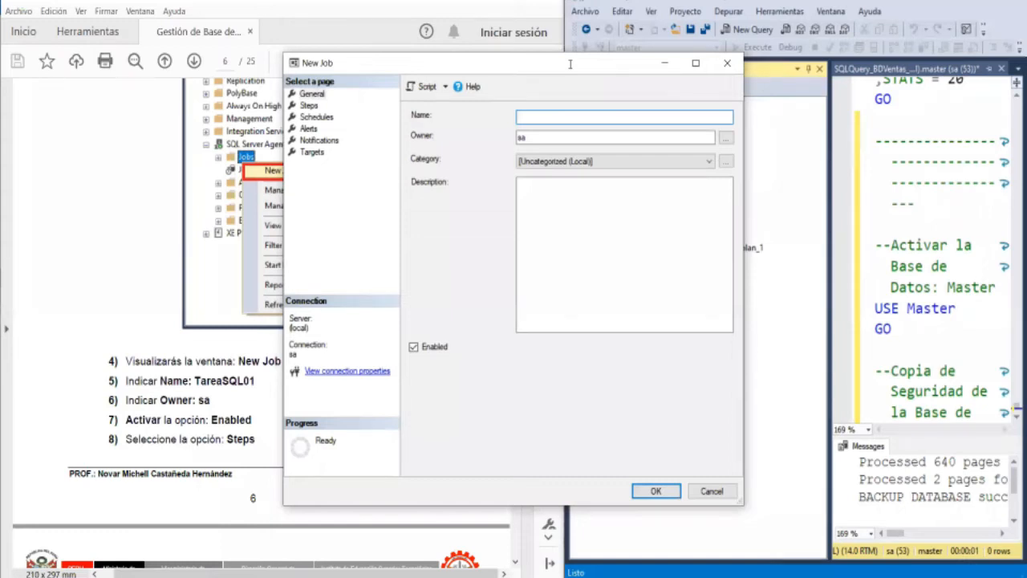
- Name the new job TareaSQL2022_01, moving the New Job window aside to compare with the existing jobs and the guide
{"action": "left_click_drag", "start_coordinate": [570, 63], "coordinate": [778, 77]}
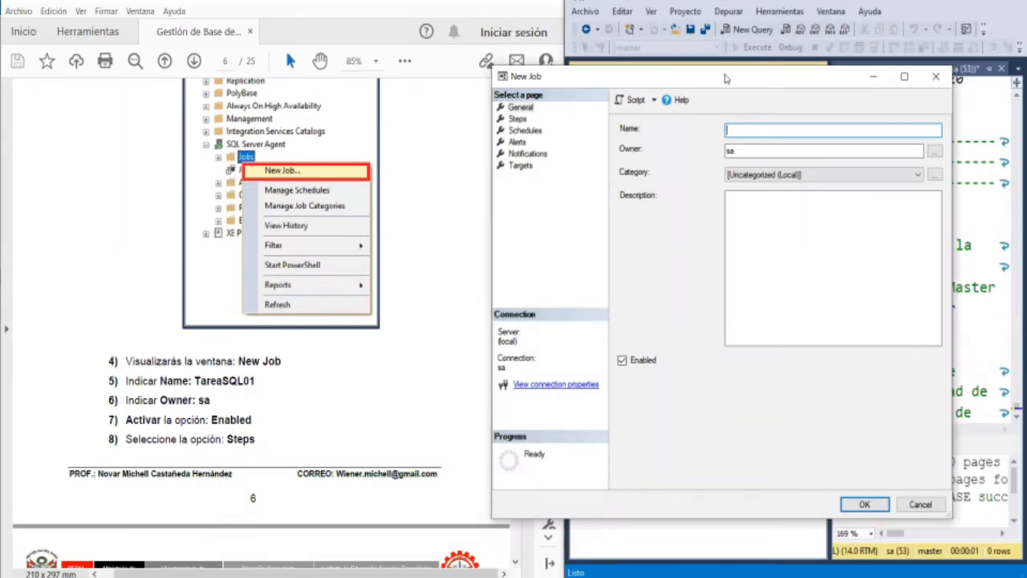
{"action": "left_click_drag", "start_coordinate": [725, 78], "coordinate": [328, 76]}
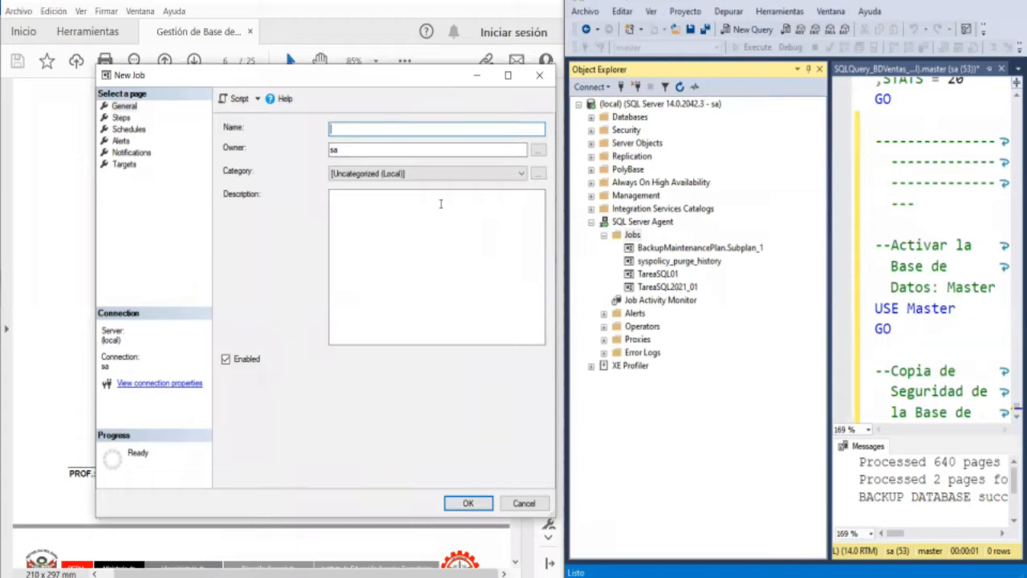
{"action": "type", "text": "t"}
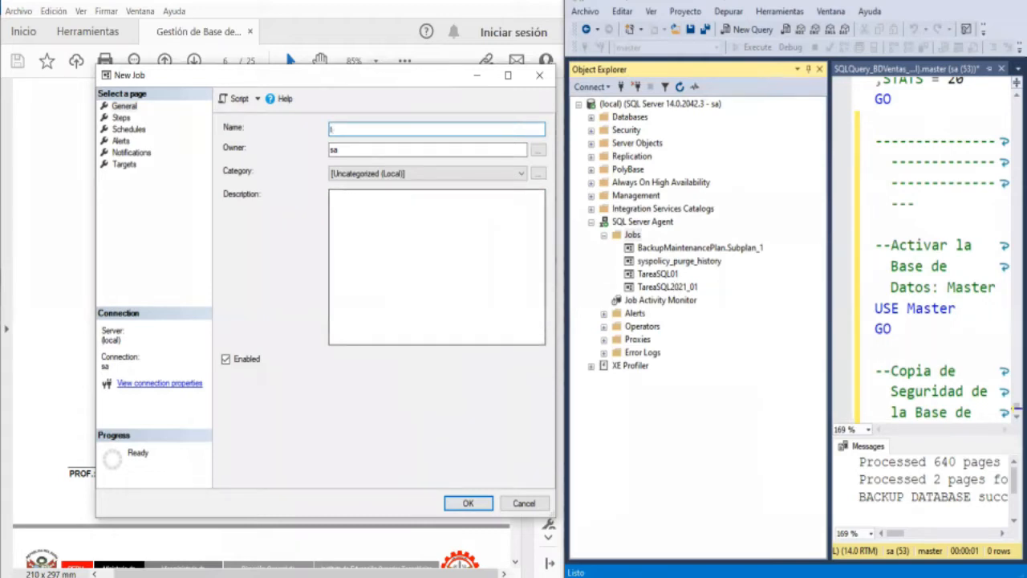
{"action": "type", "text": "TareaSQL2022_01"}
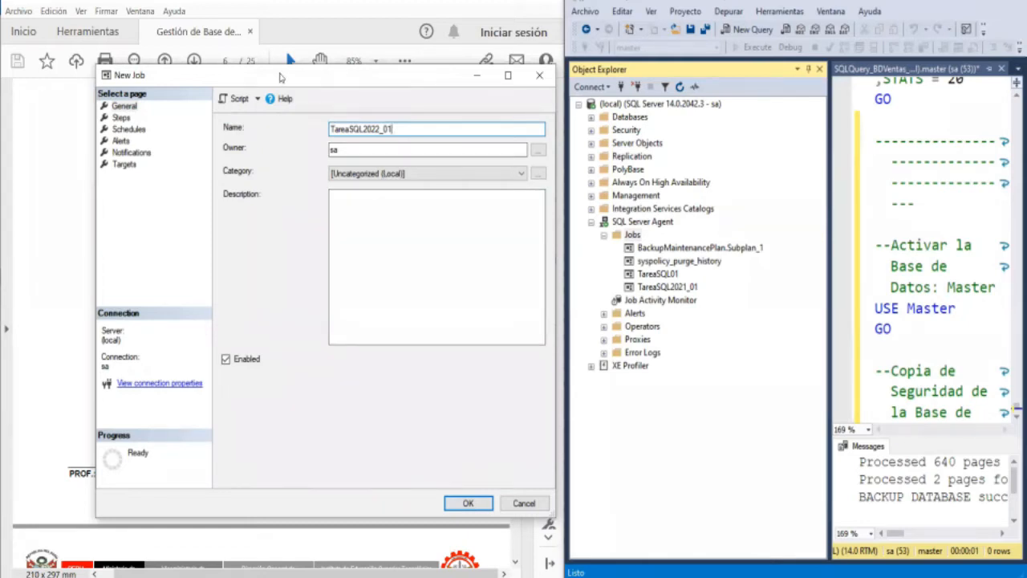
{"action": "left_click_drag", "start_coordinate": [280, 77], "coordinate": [708, 71]}
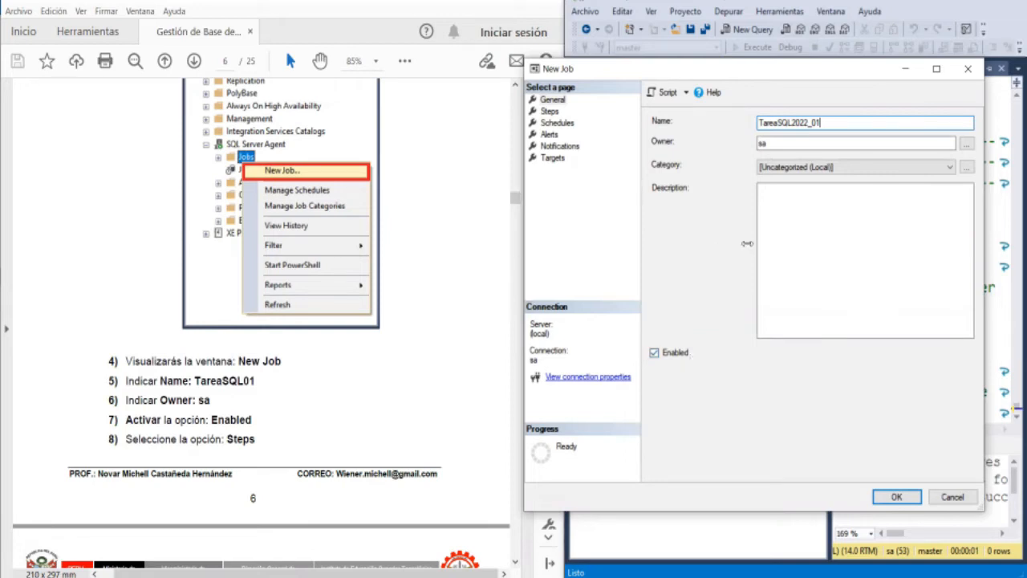
- Show the new job's Steps page and consult step 9 of the guide on adding a job step
{"action": "left_click", "coordinate": [551, 111]}
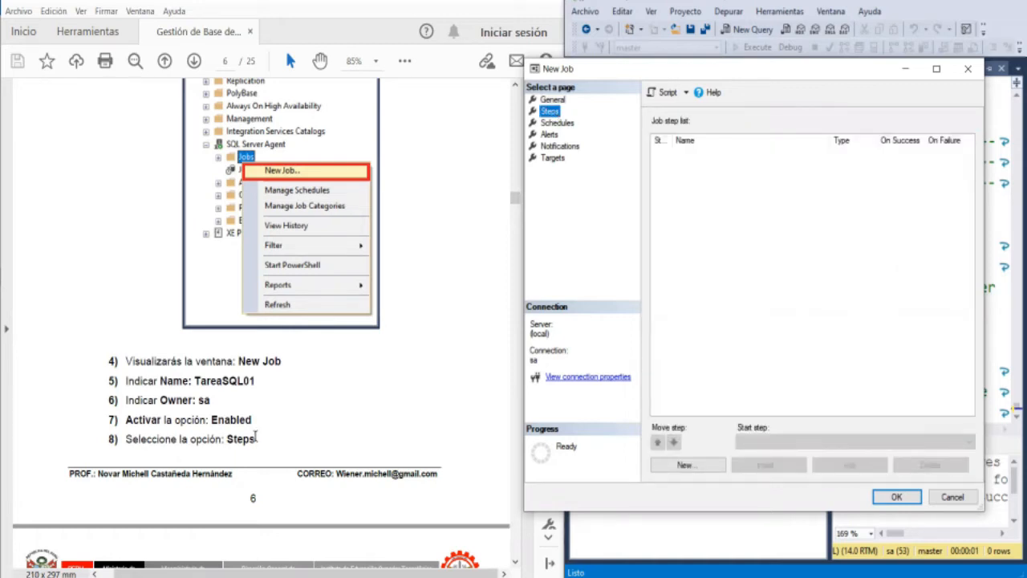
{"action": "left_click", "coordinate": [110, 320]}
{"action": "scroll", "coordinate": [109, 305], "scroll_direction": "down", "scroll_amount": 3}
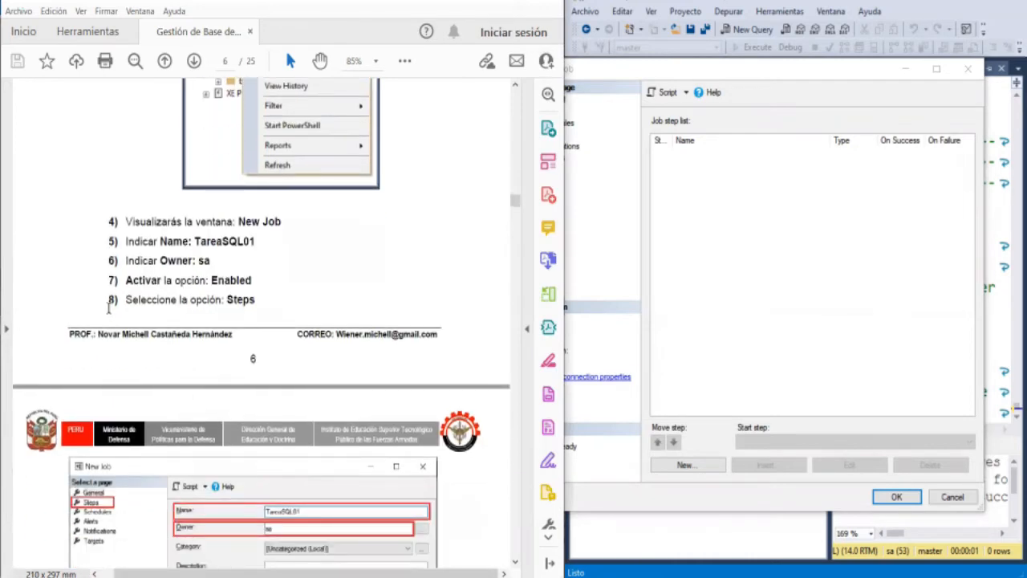
{"action": "scroll", "coordinate": [109, 306], "scroll_direction": "down", "scroll_amount": 6}
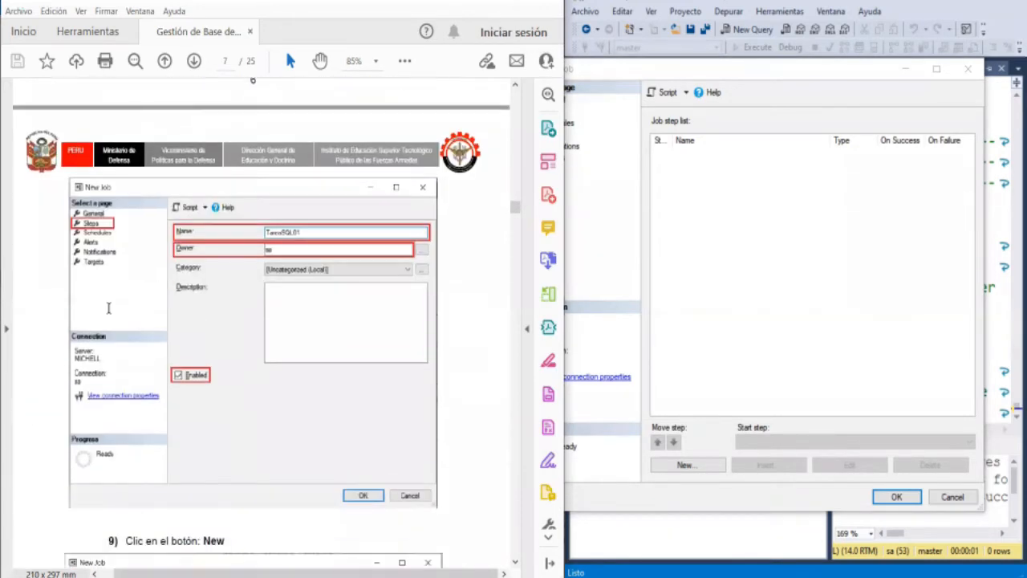
{"action": "scroll", "coordinate": [108, 308], "scroll_direction": "down", "scroll_amount": 1}
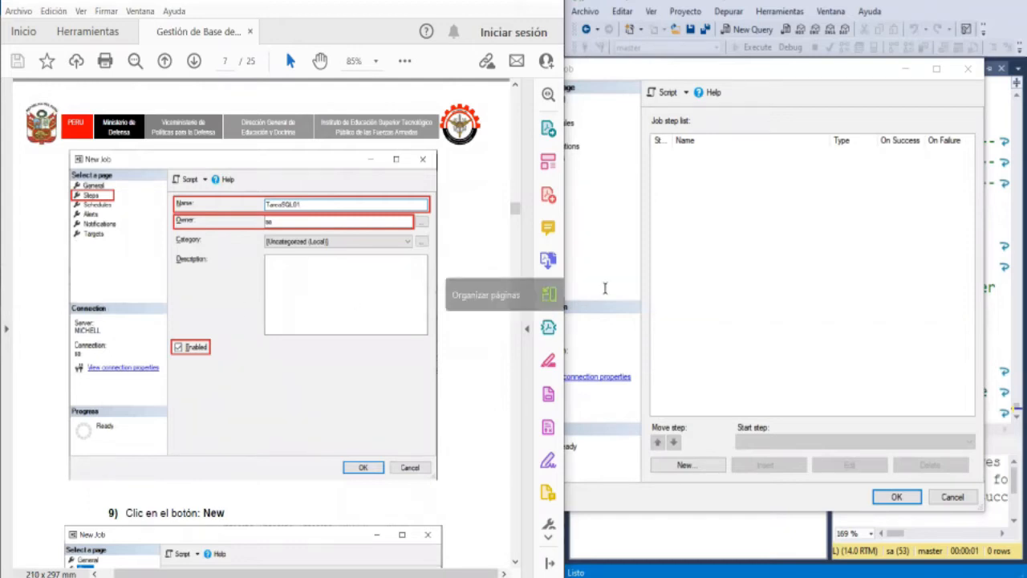
- Start a new step for the job and move the New Job Step window beside the guide
{"action": "left_click", "coordinate": [787, 72]}
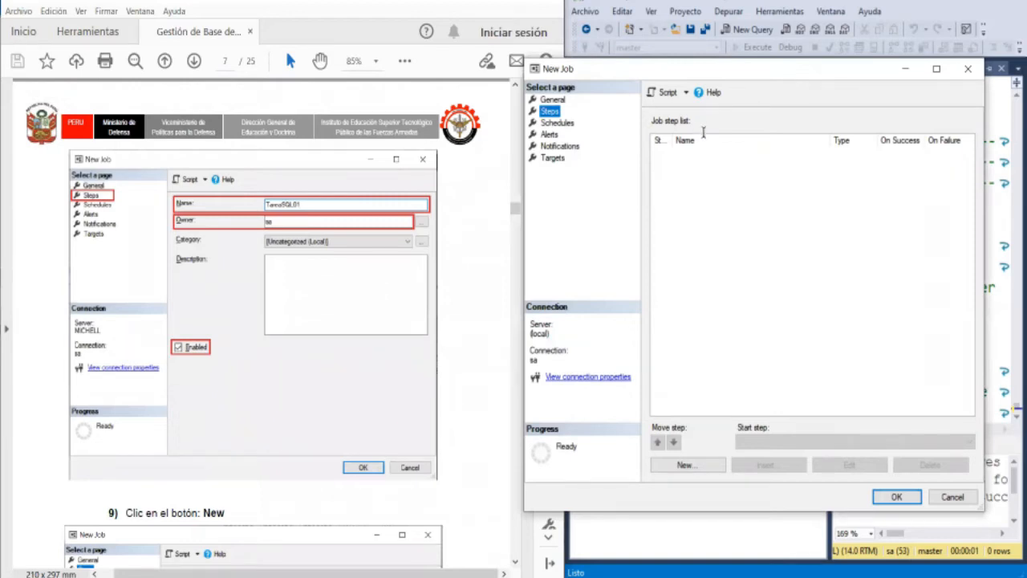
{"action": "left_click", "coordinate": [697, 465]}
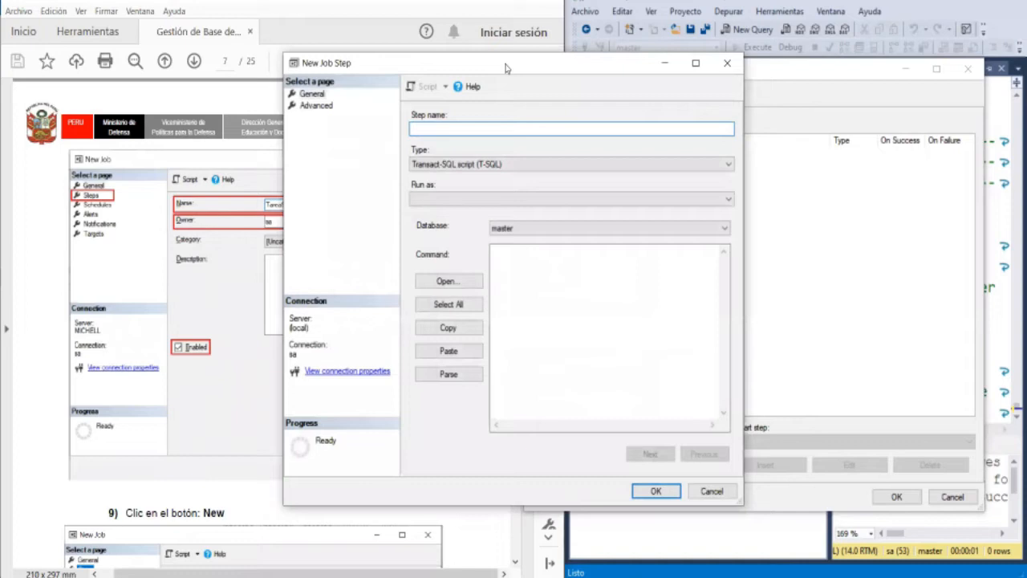
{"action": "left_click_drag", "start_coordinate": [505, 68], "coordinate": [755, 68]}
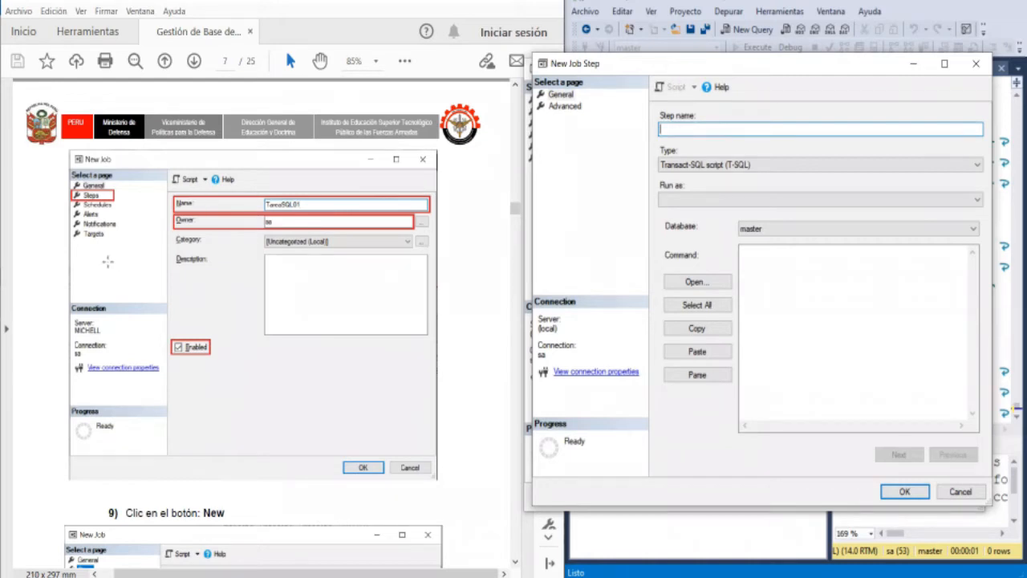
- Examine step 10 of the guide for the T-SQL scripts for full, differential and transaction log backups
{"action": "left_click", "coordinate": [46, 259]}
{"action": "scroll", "coordinate": [46, 259], "scroll_direction": "down", "scroll_amount": 1}
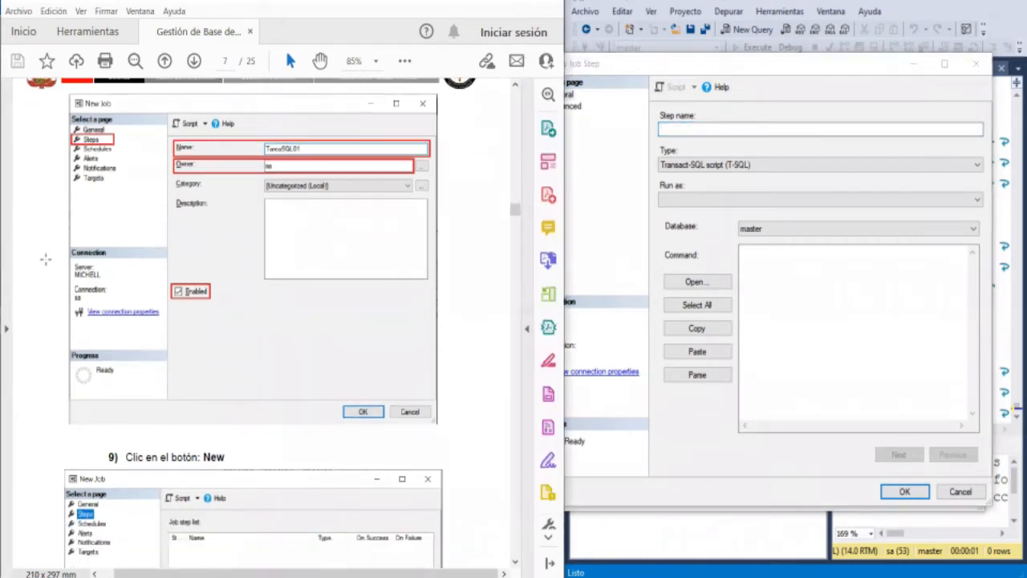
{"action": "scroll", "coordinate": [46, 259], "scroll_direction": "down", "scroll_amount": 5}
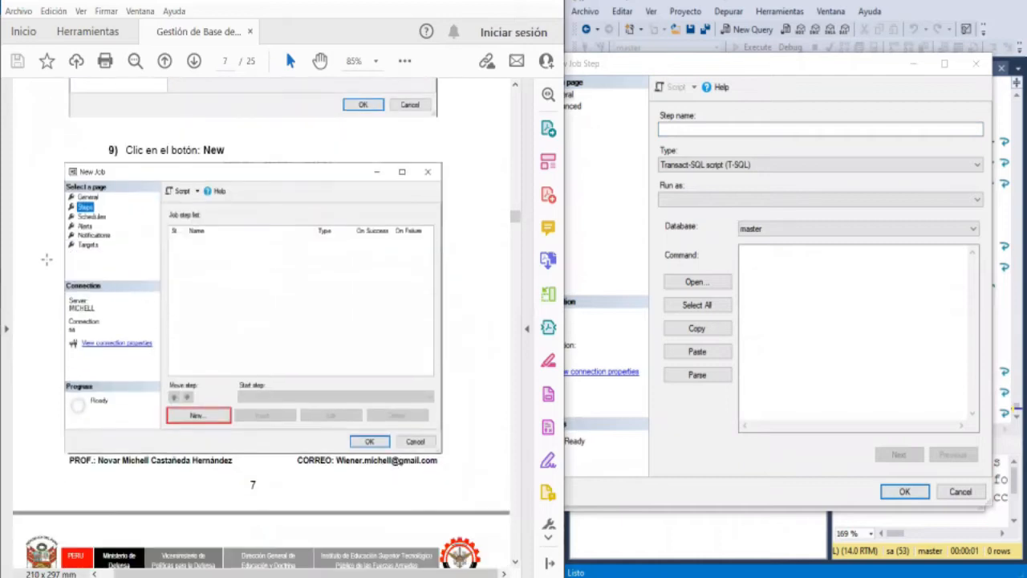
{"action": "scroll", "coordinate": [45, 259], "scroll_direction": "down", "scroll_amount": 4}
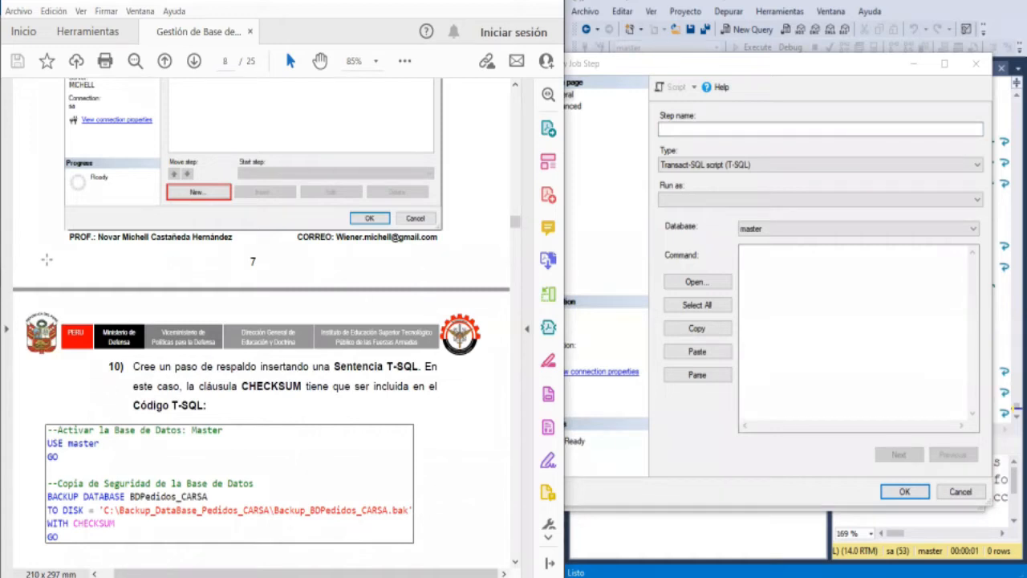
{"action": "scroll", "coordinate": [45, 259], "scroll_direction": "down", "scroll_amount": 2}
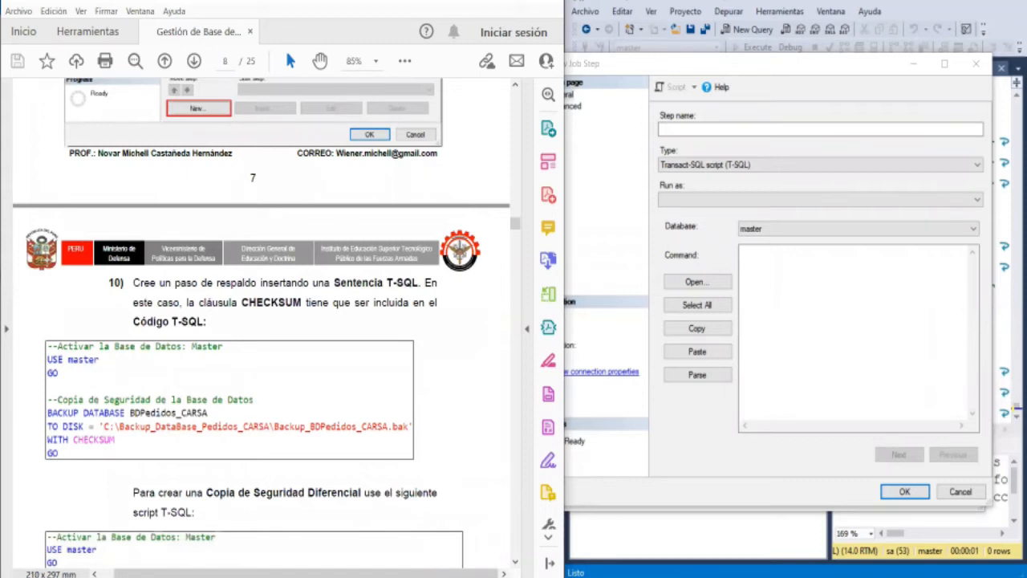
{"action": "scroll", "coordinate": [47, 259], "scroll_direction": "down", "scroll_amount": 1}
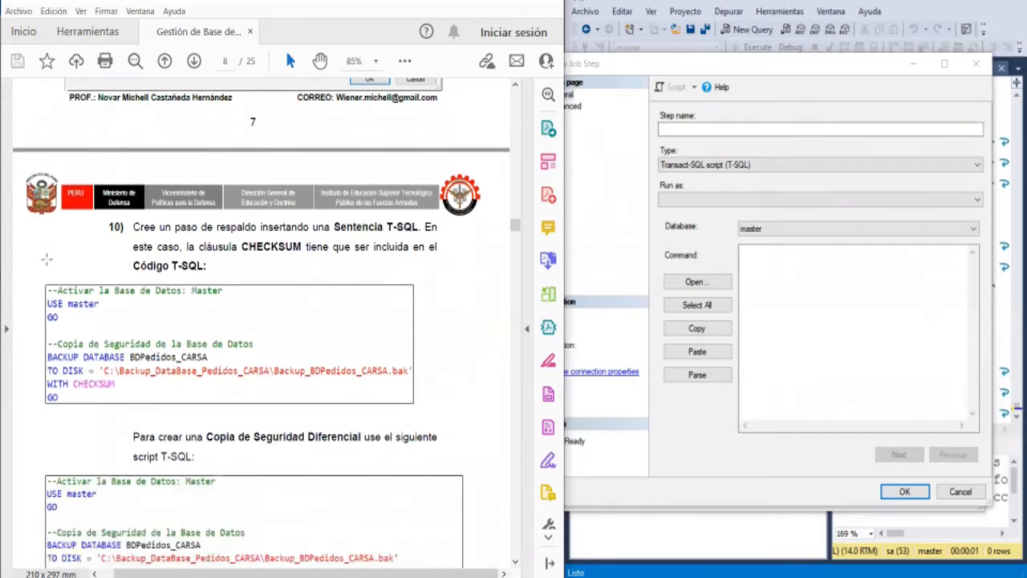
{"action": "scroll", "coordinate": [47, 258], "scroll_direction": "down", "scroll_amount": 1}
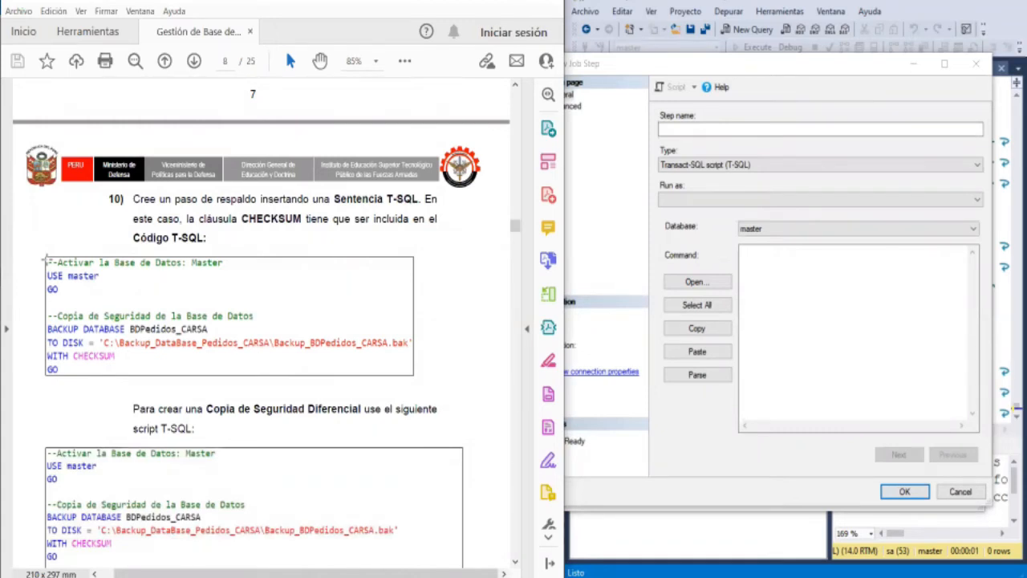
{"action": "scroll", "coordinate": [46, 258], "scroll_direction": "down", "scroll_amount": 1}
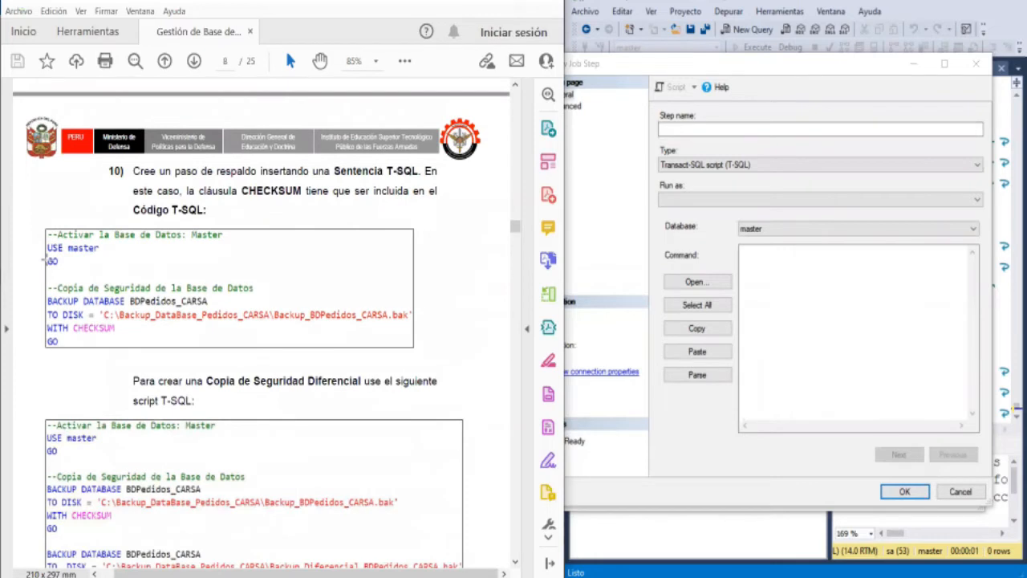
{"action": "scroll", "coordinate": [45, 258], "scroll_direction": "down", "scroll_amount": 3}
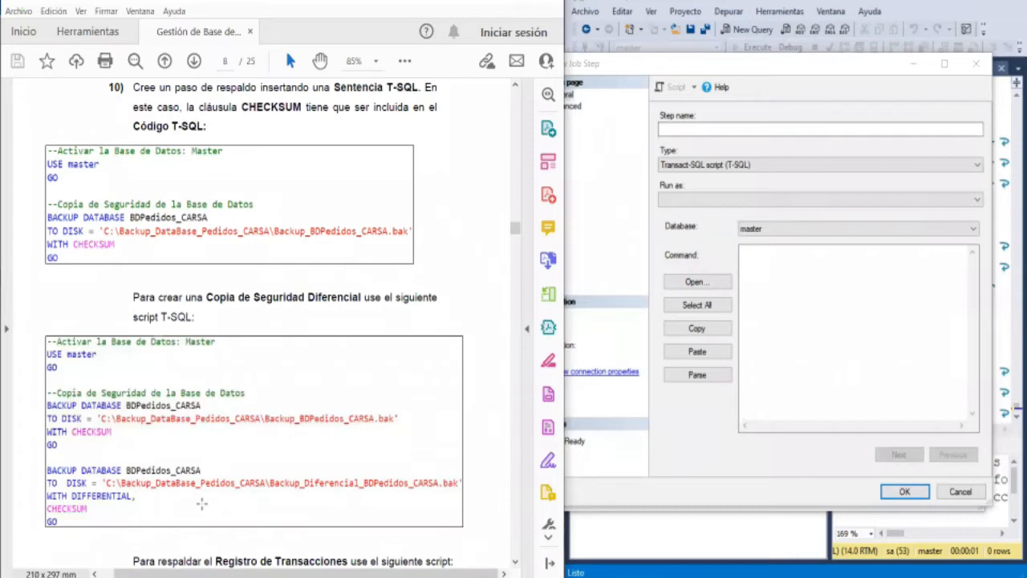
{"action": "scroll", "coordinate": [201, 503], "scroll_direction": "down", "scroll_amount": 3}
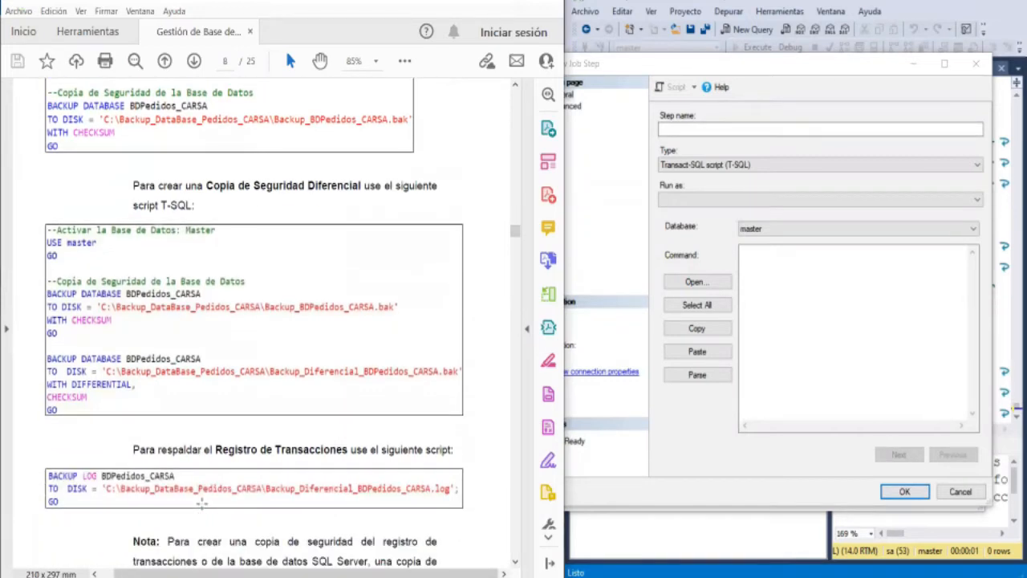
{"action": "scroll", "coordinate": [201, 503], "scroll_direction": "down", "scroll_amount": 1}
{"action": "scroll", "coordinate": [201, 503], "scroll_direction": "down", "scroll_amount": 1}
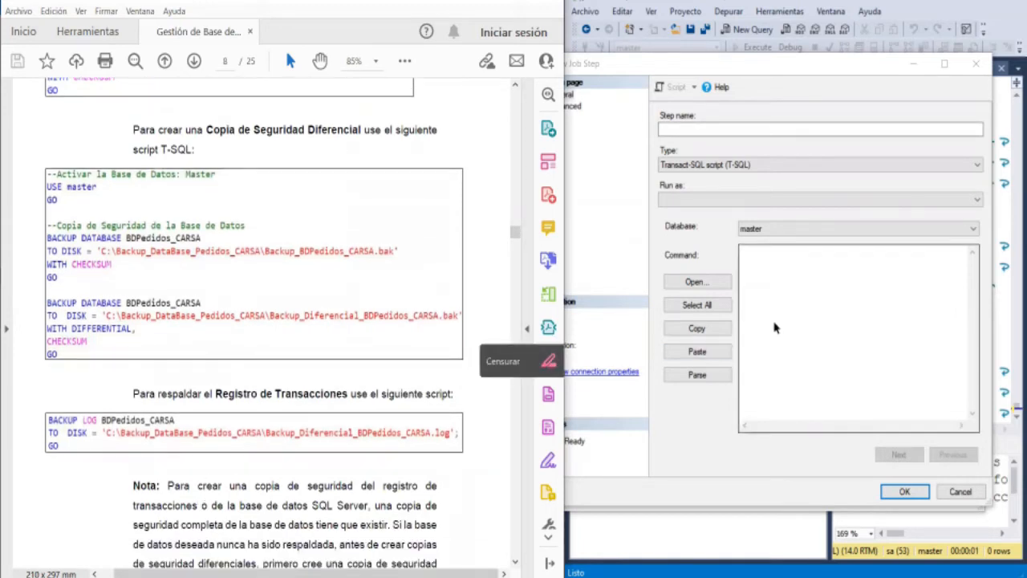
- Begin the job step's command with the comment "--Activar la Base de Datos: Master"
{"action": "left_click", "coordinate": [796, 306]}
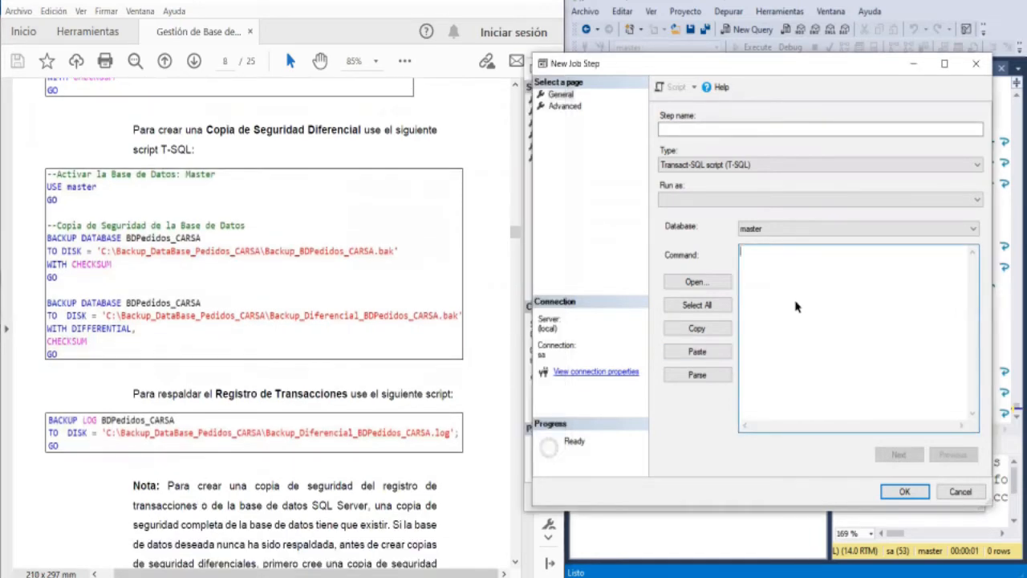
{"action": "type", "text": "--Activar la Base de Datos: Master"}
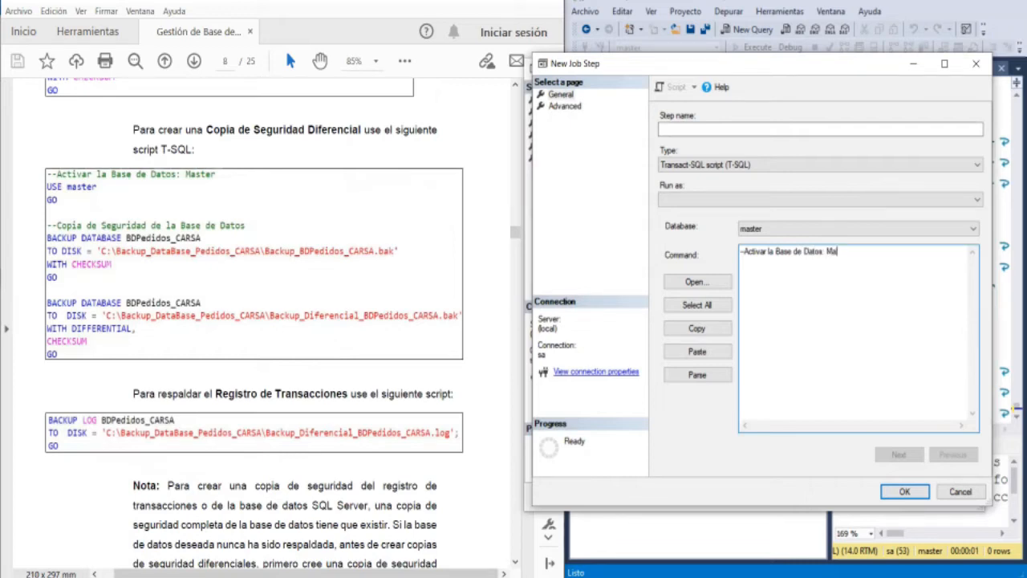
- Add the lines USE MASTER and GO to the command, followed by a blank line
{"action": "key", "text": "Return"}
{"action": "type", "text": "USE MASTER"}
{"action": "key", "text": "Return"}
{"action": "type", "text": "GO"}
{"action": "key", "text": "Return"}
{"action": "key", "text": "Return"}
- Add the comment "--Copia de Seguridad de la Base de Datos" to the command
{"action": "type", "text": "--Copia de "}
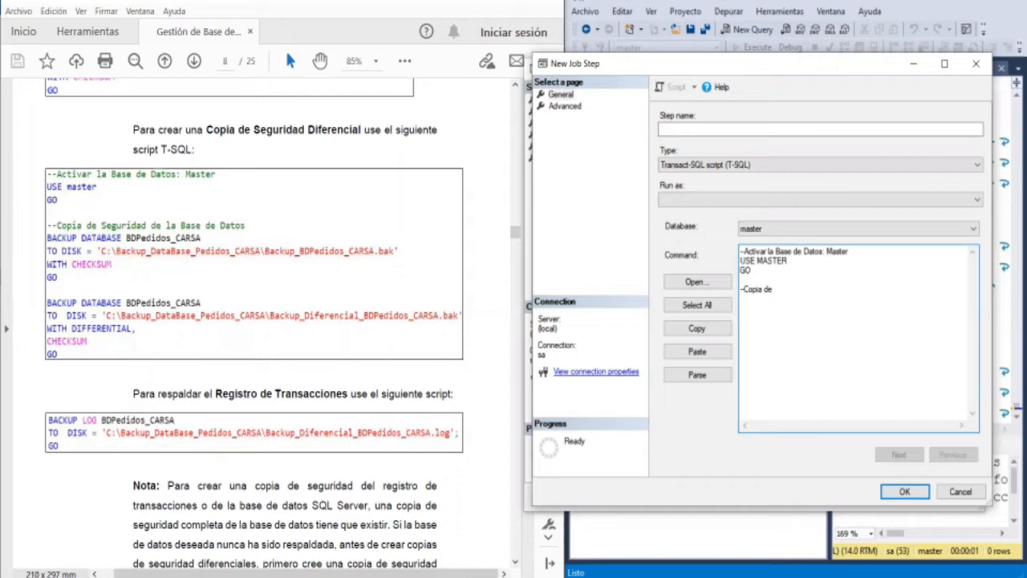
{"action": "type", "text": "Seguridad de la Base de Datos"}
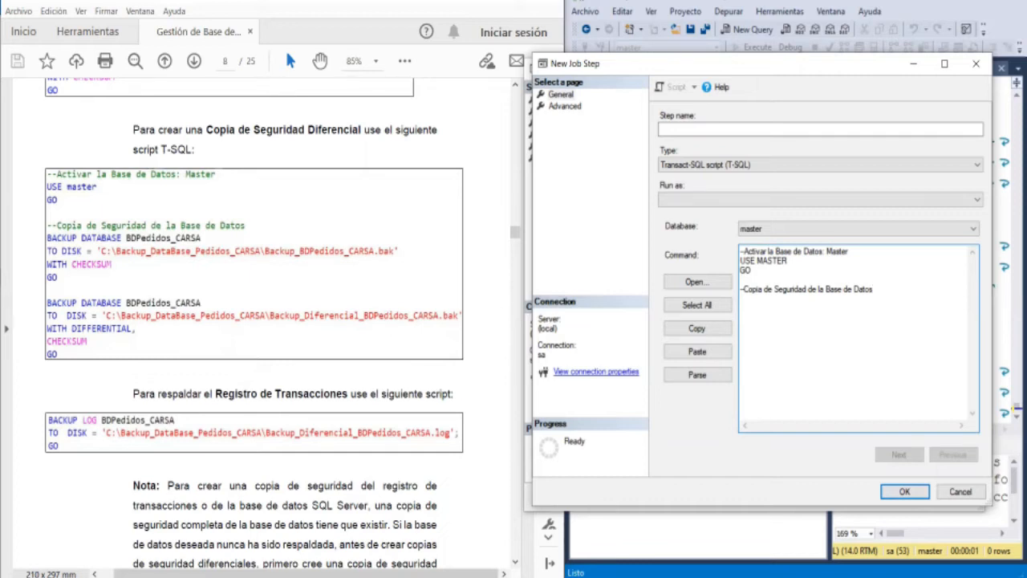
- Add the statement BACKUP DATABASE BDVentas_General_2022 below the backup comment
{"action": "key", "text": "Return"}
{"action": "type", "text": "BACKUP DATABASE"}
{"action": "type", "text": "BDVentas_General_"}
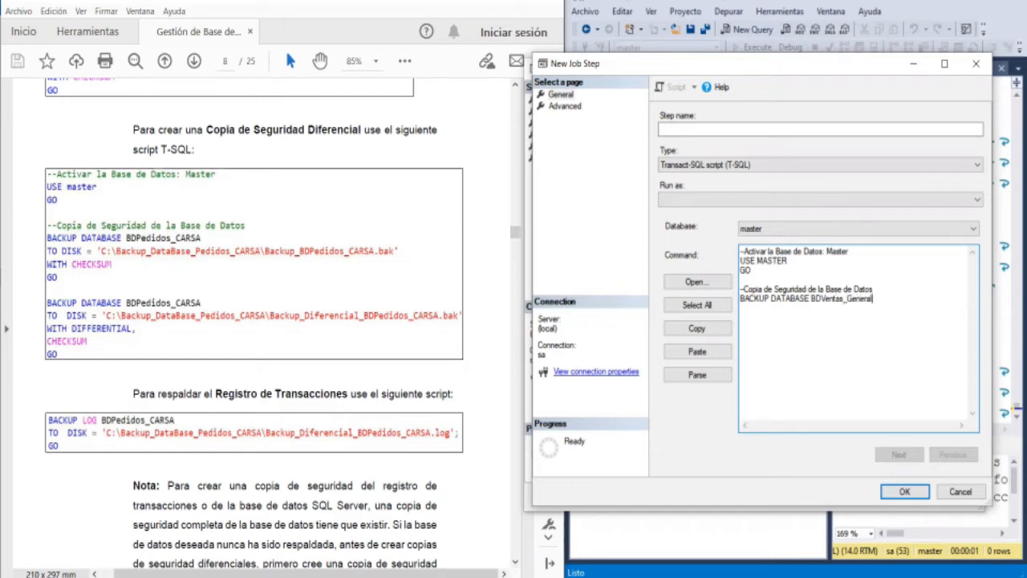
{"action": "type", "text": "2022"}
- Begin the backup's destination line with TO DISK = 'C:\Backup_Database
{"action": "key", "text": "Return"}
{"action": "type", "text": "TO DISK = 'C:\\Backup_Database"}
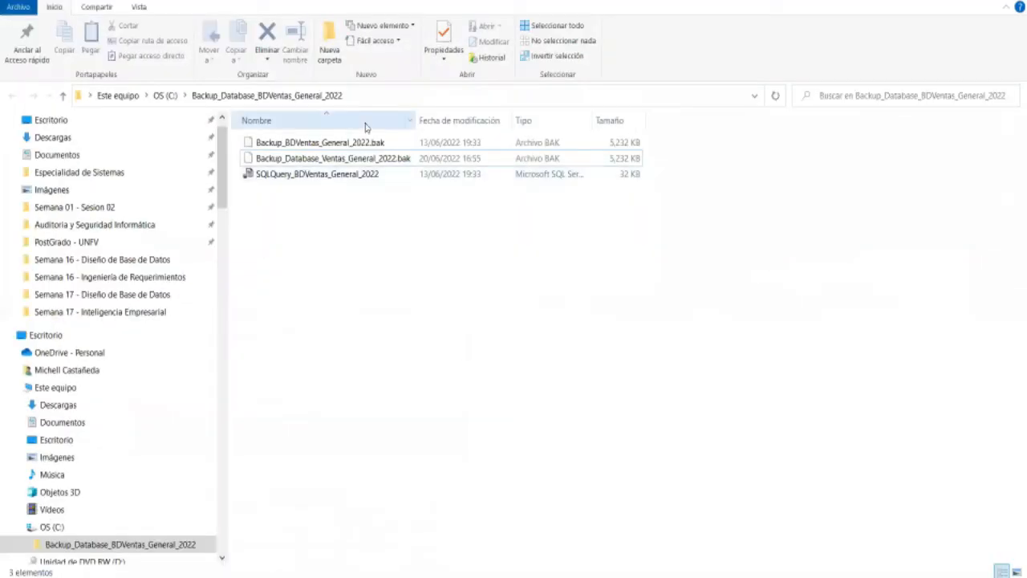
- Copy the full path of the Backup_Database_BDVentas_General_2022 folder in File Explorer and return to the job step's command
{"action": "left_click", "coordinate": [367, 92]}
{"action": "key", "text": "ctrl+c"}
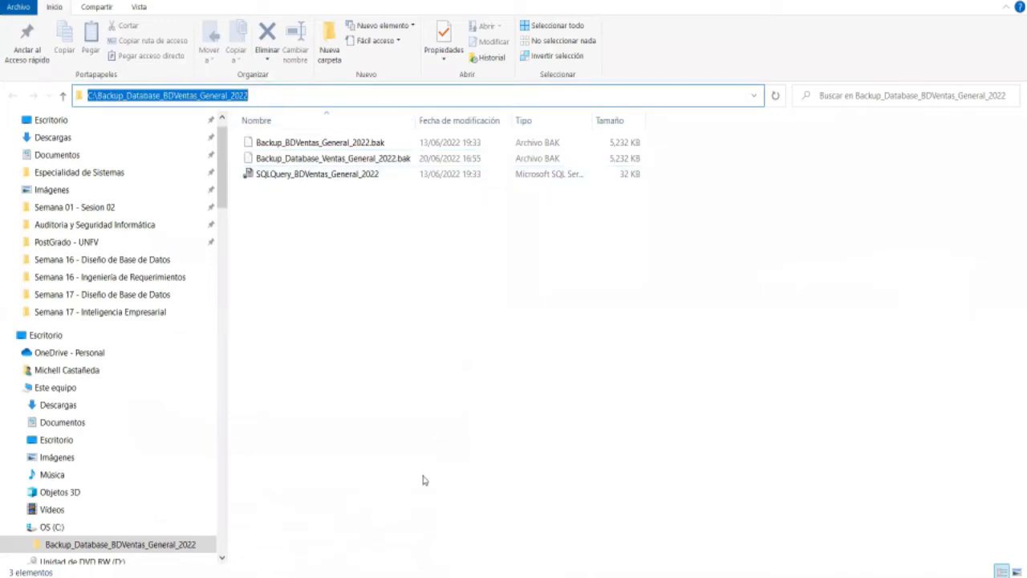
{"action": "left_click", "coordinate": [407, 577]}
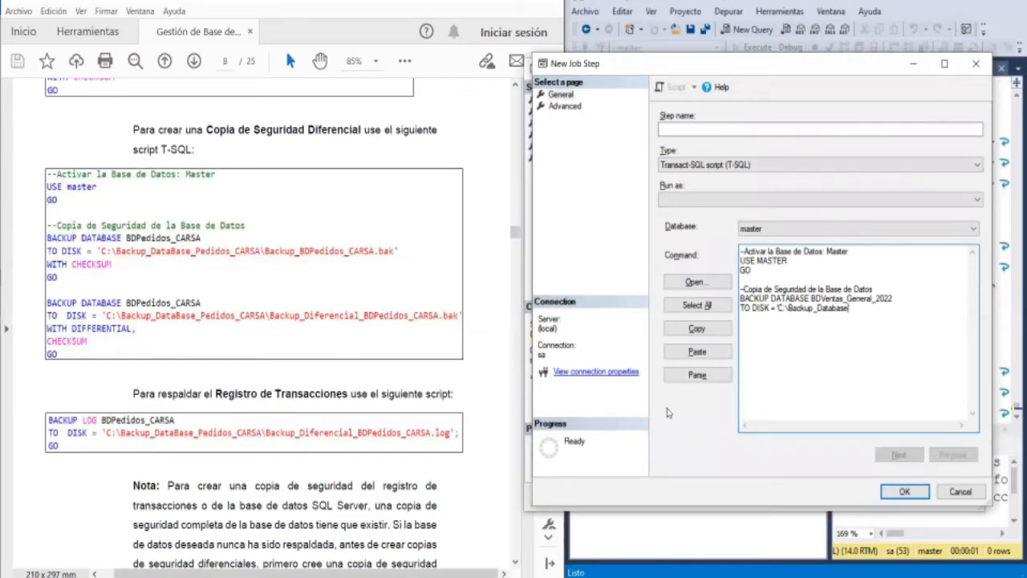
{"action": "key", "text": "shift+Left"}
{"action": "key", "text": "shift+Left"}
{"action": "key", "text": "shift+Left"}
{"action": "key", "text": "shift+Left"}
{"action": "key", "text": "shift+Left"}
{"action": "key", "text": "shift+Left"}
{"action": "key", "text": "shift+Left"}
{"action": "key", "text": "shift+Left"}
{"action": "key", "text": "shift+Left"}
{"action": "key", "text": "shift+Left"}
{"action": "key", "text": "shift+Left"}
{"action": "key", "text": "shift+Left"}
{"action": "key", "text": "shift+Left"}
{"action": "key", "text": "shift+Left"}
{"action": "key", "text": "shift+Left"}
{"action": "key", "text": "shift+Left"}
{"action": "key", "text": "shift+Left"}
{"action": "key", "text": "shift+Left"}
{"action": "key", "text": "shift+Left"}
{"action": "key", "text": "shift+Left"}
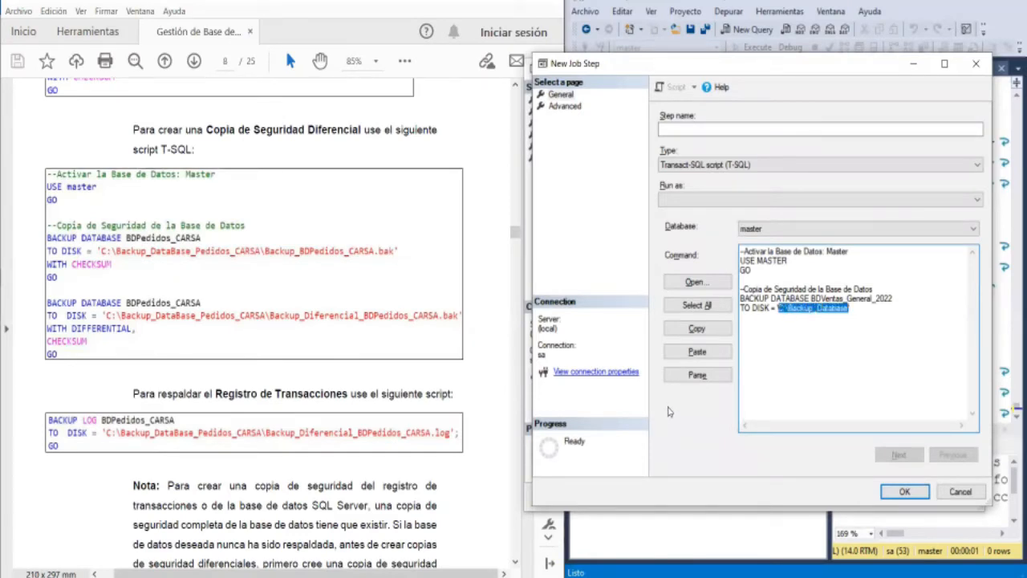
{"action": "key", "text": "ctrl+v"}
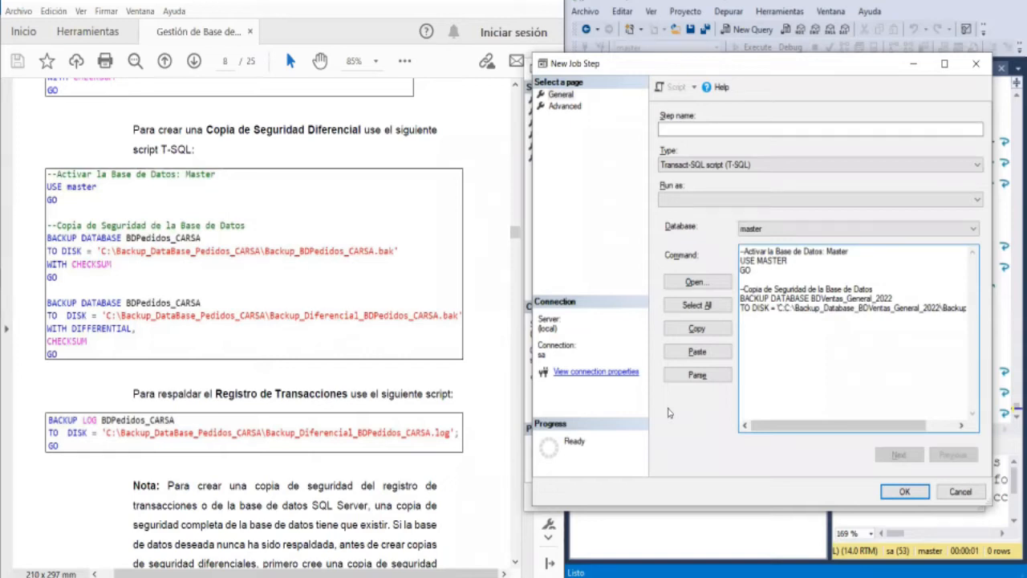
{"action": "key", "text": "ctrl+z"}
- Replace the path in the TO DISK line with the copied folder path C:\Backup_Database_BDVentas_General_2022\, including the final backslash
{"action": "key", "text": "Left"}
{"action": "key", "text": "Left"}
{"action": "key", "text": "shift+Right"}
{"action": "key", "text": "shift+Right"}
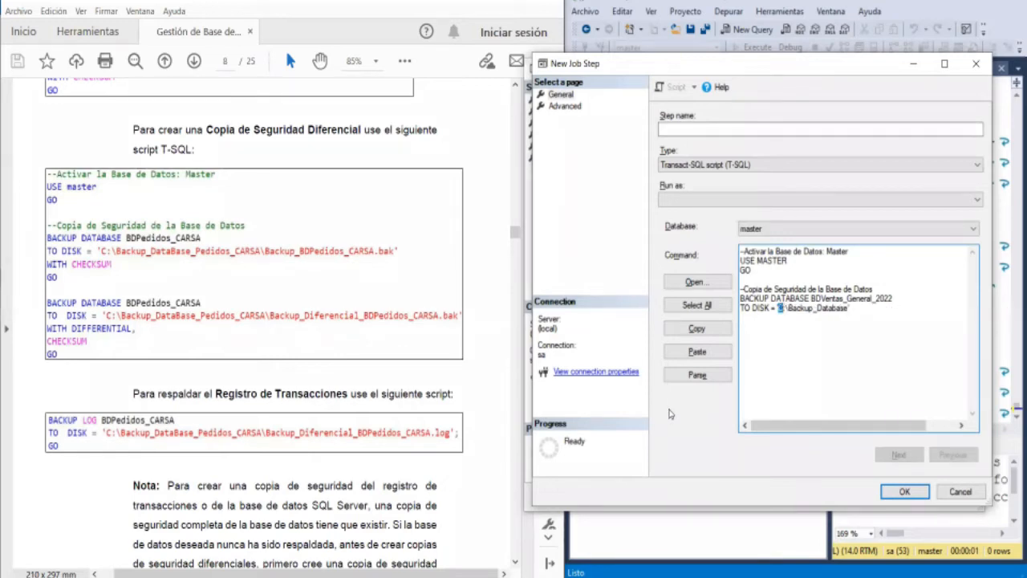
{"action": "key", "text": "shift+Right"}
{"action": "key", "text": "shift+Right"}
{"action": "key", "text": "shift+Right"}
{"action": "key", "text": "shift+Right"}
{"action": "key", "text": "shift+Right"}
{"action": "key", "text": "shift+Right"}
{"action": "key", "text": "shift+Right"}
{"action": "key", "text": "shift+Right"}
{"action": "key", "text": "shift+Right"}
{"action": "key", "text": "shift+Right"}
{"action": "key", "text": "shift+Right"}
{"action": "key", "text": "shift+Right"}
{"action": "key", "text": "shift+Right"}
{"action": "key", "text": "shift+Right"}
{"action": "key", "text": "shift+Right"}
{"action": "key", "text": "shift+Right"}
{"action": "key", "text": "Delete"}
{"action": "key", "text": "ctrl+v"}
{"action": "type", "text": "\\"}
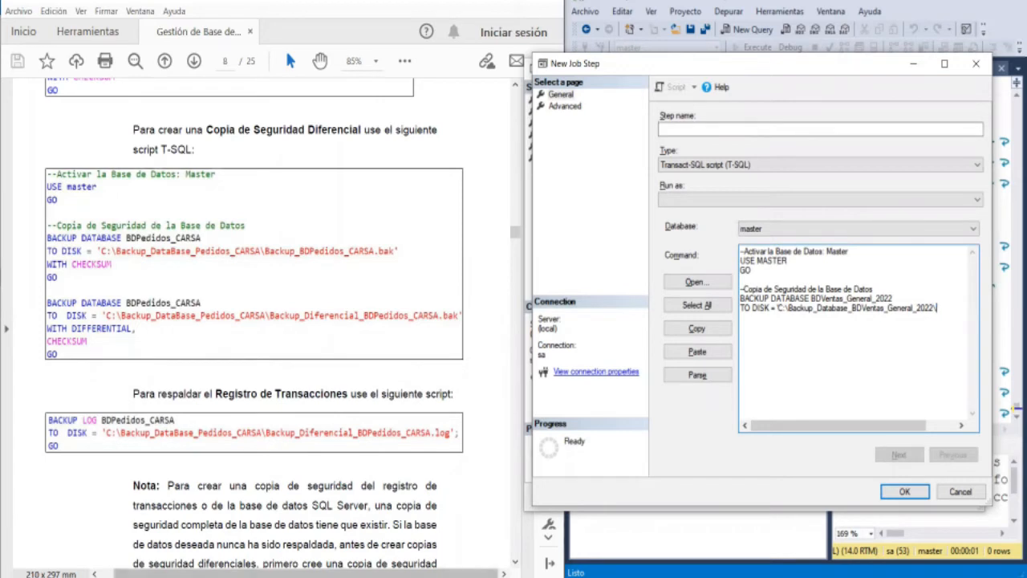
- Select the name text of Backup_Database_Ventas_General_2022.bak in File Explorer without renaming the file, and return to the job step's command
{"action": "left_click", "coordinate": [345, 577]}
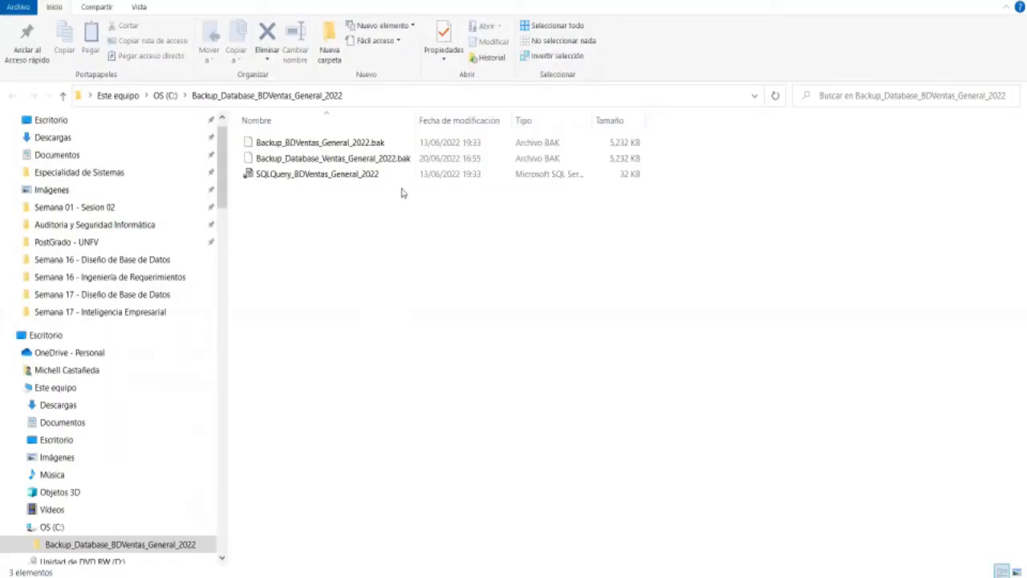
{"action": "left_click", "coordinate": [399, 158]}
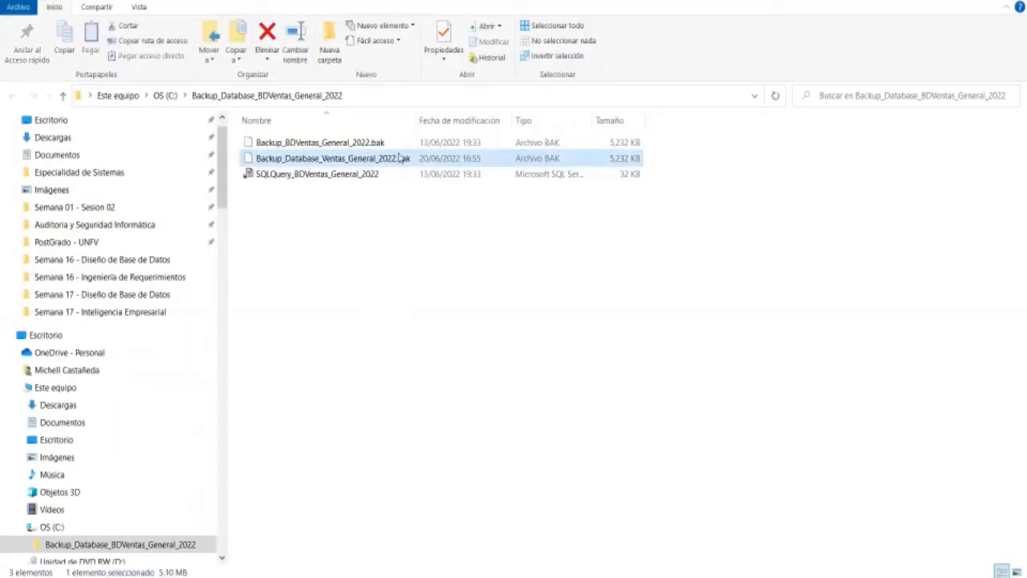
{"action": "right_click", "coordinate": [399, 154]}
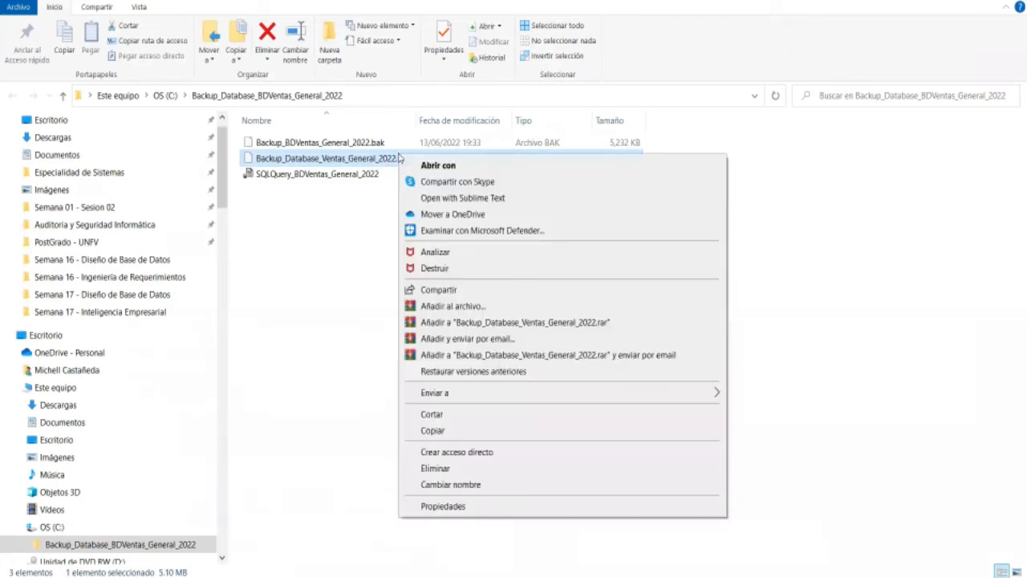
{"action": "left_click", "coordinate": [436, 484]}
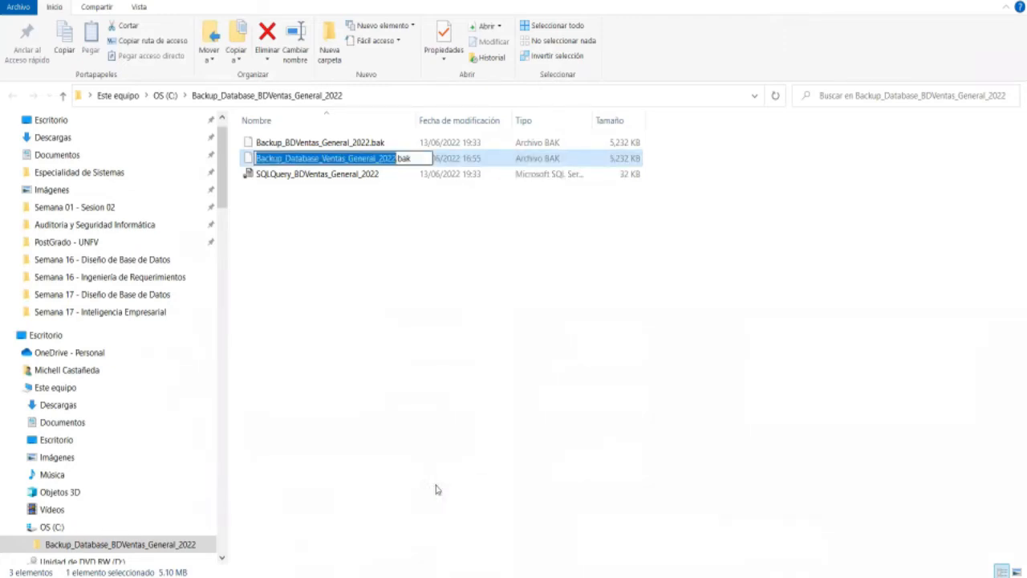
{"action": "key", "text": "Home"}
{"action": "key", "text": "shift+Right"}
{"action": "key", "text": "shift+Right"}
{"action": "key", "text": "shift+Right"}
{"action": "key", "text": "shift+Right"}
{"action": "key", "text": "shift+Right"}
{"action": "key", "text": "shift+Right"}
{"action": "key", "text": "shift+Right"}
{"action": "key", "text": "shift+Right"}
{"action": "key", "text": "shift+Right"}
{"action": "key", "text": "shift+Right"}
{"action": "key", "text": "shift+Right"}
{"action": "key", "text": "shift+Right"}
{"action": "key", "text": "shift+Right"}
{"action": "key", "text": "shift+Right"}
{"action": "key", "text": "shift+Right"}
{"action": "key", "text": "shift+Right"}
{"action": "key", "text": "shift+Right"}
{"action": "key", "text": "shift+Right"}
{"action": "key", "text": "shift+Right"}
{"action": "key", "text": "shift+Right"}
{"action": "key", "text": "shift+Right"}
{"action": "key", "text": "shift+Right"}
{"action": "key", "text": "shift+Right"}
{"action": "key", "text": "shift+Right"}
{"action": "key", "text": "shift+Right"}
{"action": "key", "text": "shift+Right"}
{"action": "key", "text": "shift+Right"}
{"action": "key", "text": "shift+Right"}
{"action": "key", "text": "shift+Right"}
{"action": "key", "text": "shift+Right"}
{"action": "key", "text": "shift+Right"}
{"action": "key", "text": "shift+Right"}
{"action": "key", "text": "shift+Right"}
{"action": "key", "text": "shift+Right"}
{"action": "key", "text": "shift+Right"}
{"action": "left_click", "coordinate": [431, 501]}
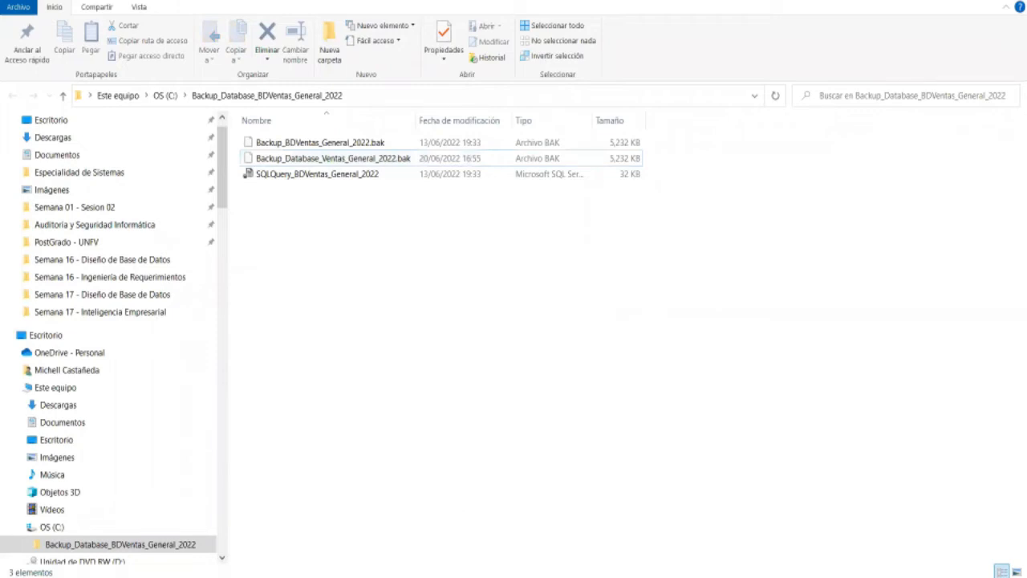
{"action": "key", "text": "alt+Tab"}
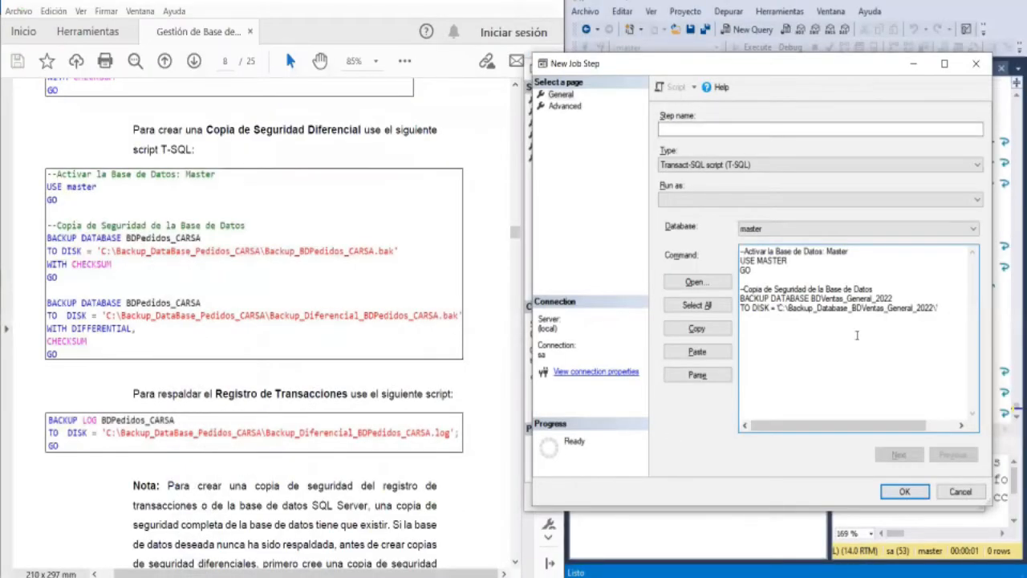
- Complete the destination in the TO DISK line with the file name Backup_Database_Ventas_General_2022.bak
{"action": "type", "text": "Backup_Database_Ventas_General_2022.bak'"}
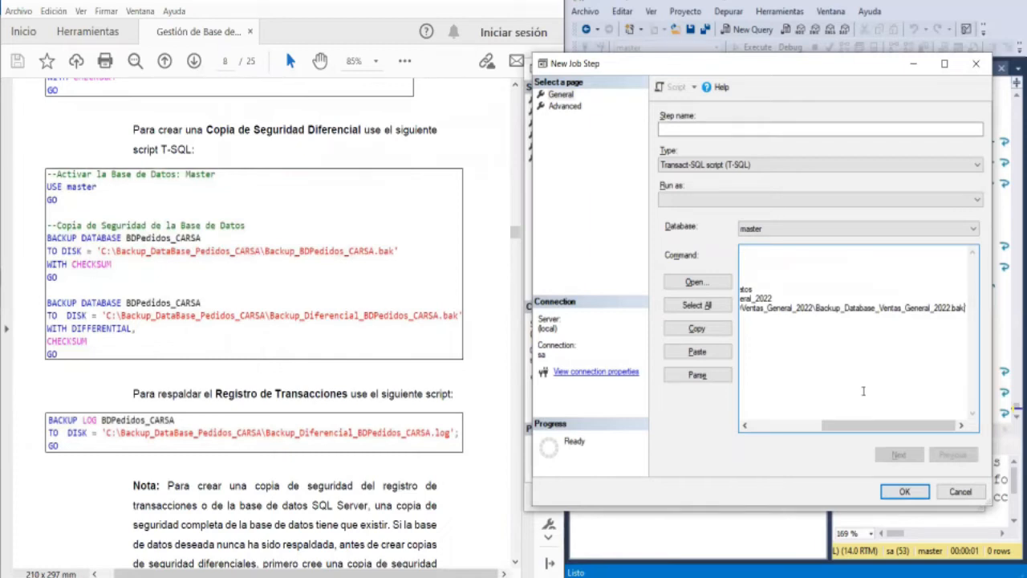
{"action": "left_click_drag", "start_coordinate": [872, 425], "coordinate": [902, 411]}
{"action": "key", "text": "Return"}
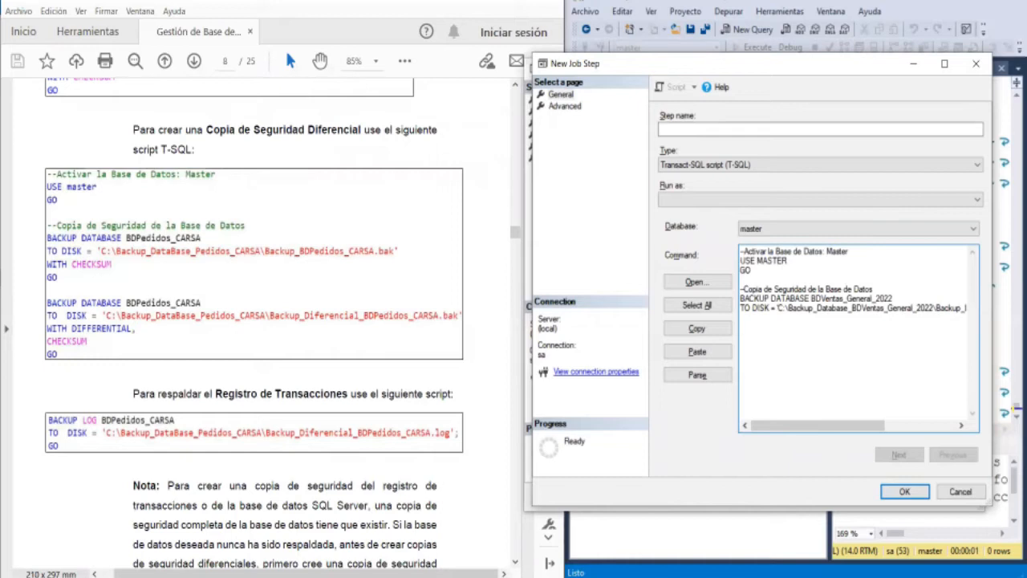
- Add the lines WITH CHECKSUM and GO below the TO DISK line to close the first backup statement
{"action": "type", "text": "wi"}
{"action": "key", "text": "BackSpace"}
{"action": "key", "text": "BackSpace"}
{"action": "type", "text": "W"}
{"action": "key", "text": "BackSpace"}
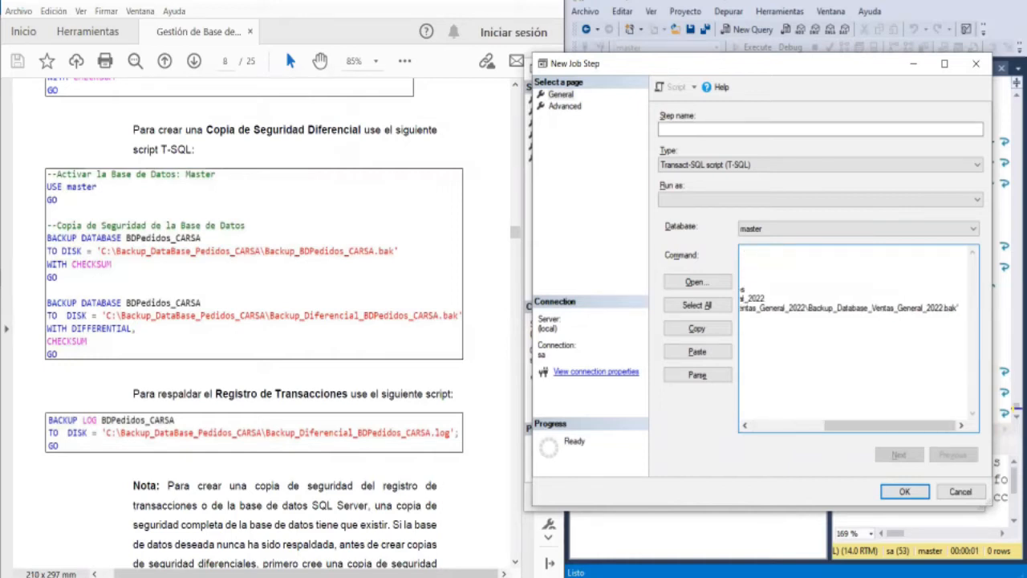
{"action": "key", "text": "Return"}
{"action": "type", "text": "WITH C"}
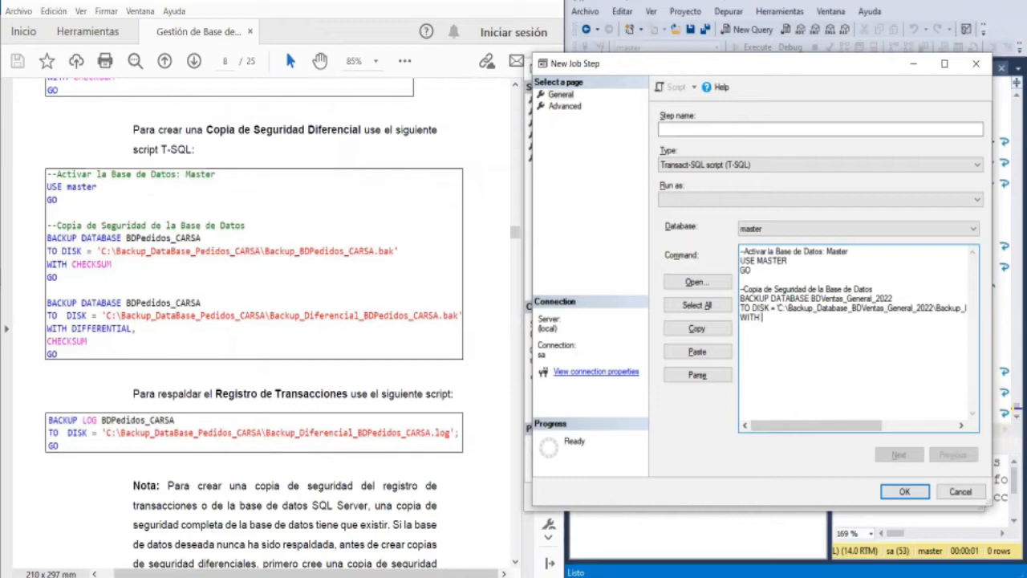
{"action": "type", "text": "HECKSUM GO"}
{"action": "key", "text": "Return"}
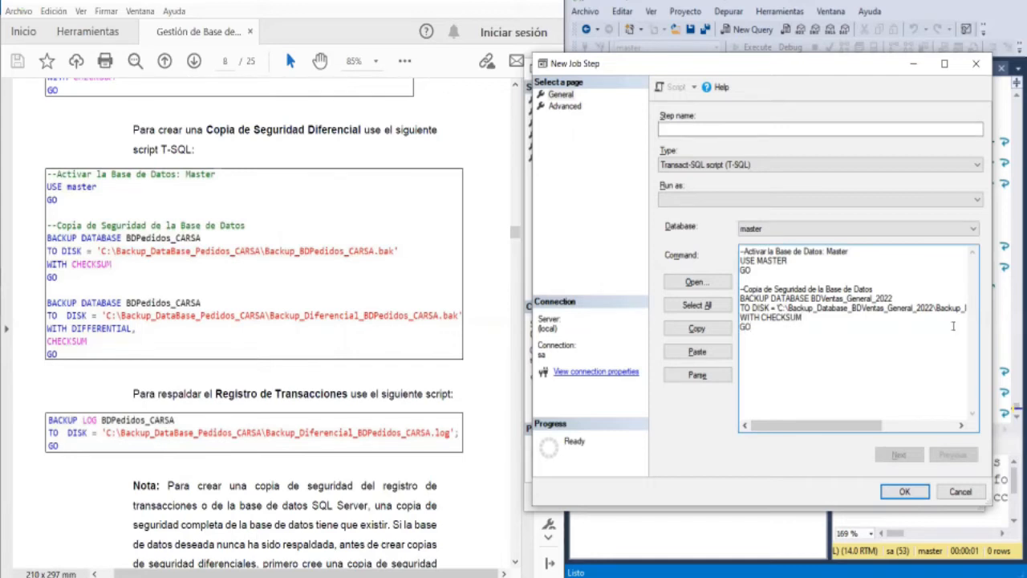
- Check the end of the backup file path in the first TO DISK line
{"action": "key", "text": "Left"}
{"action": "key", "text": "Right"}
{"action": "key", "text": "Left"}
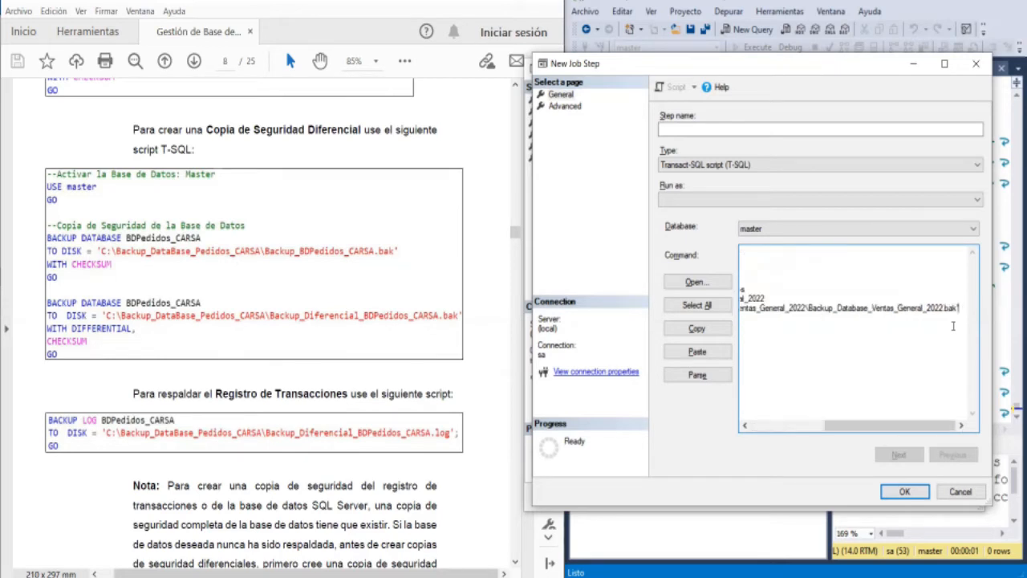
{"action": "key", "text": "Right"}
{"action": "key", "text": "Down"}
{"action": "key", "text": "Down"}
{"action": "key", "text": "Down"}
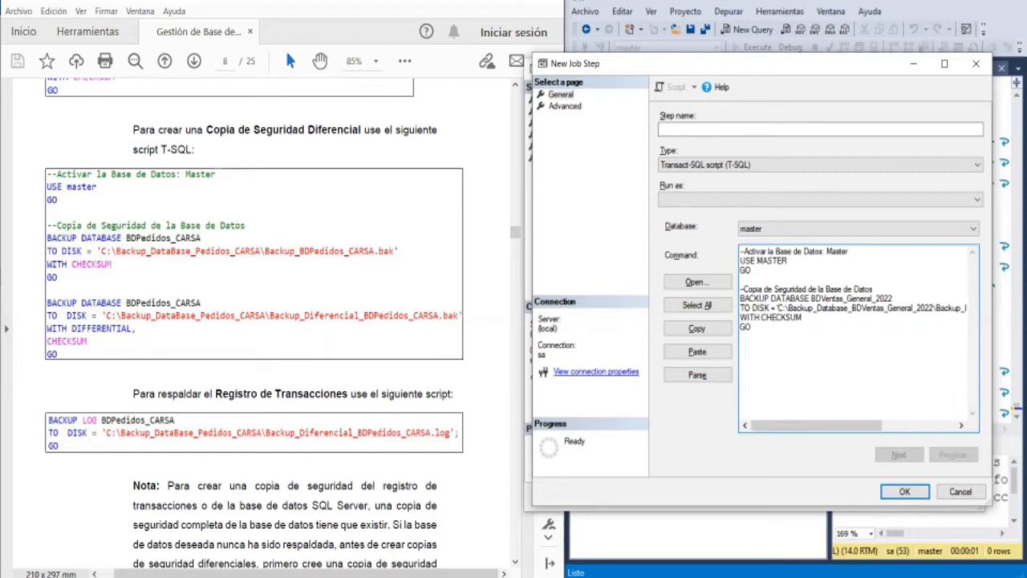
- Add the comment --Copia de Seguridad Diferencial de la Base de Datos below the first backup block
{"action": "key", "text": "Up"}
{"action": "type", "text": "--Copia de Seguridad de la "}
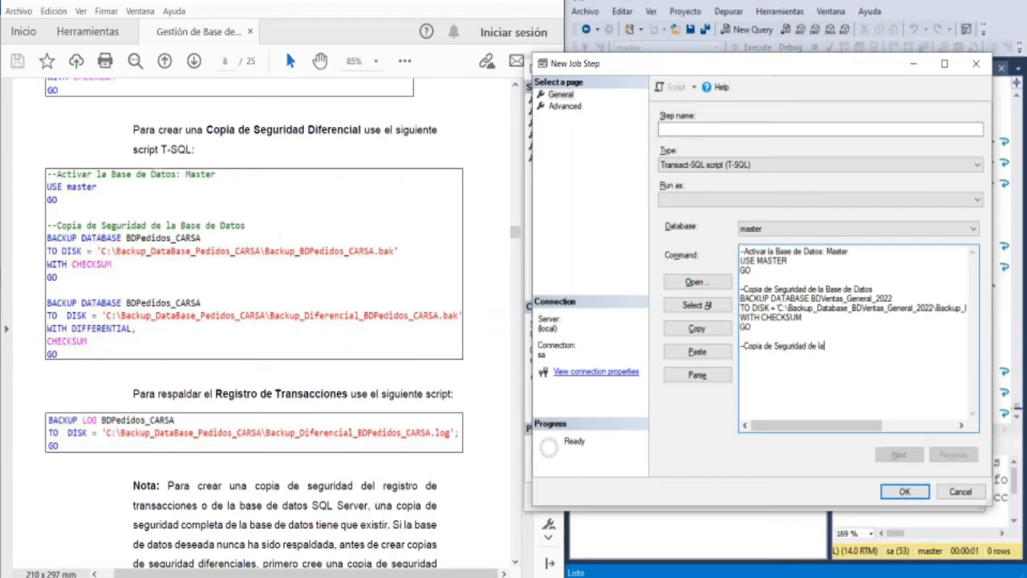
{"action": "type", "text": "Base de Datos"}
{"action": "left_click", "coordinate": [809, 345]}
{"action": "type", "text": "Diferencial"}
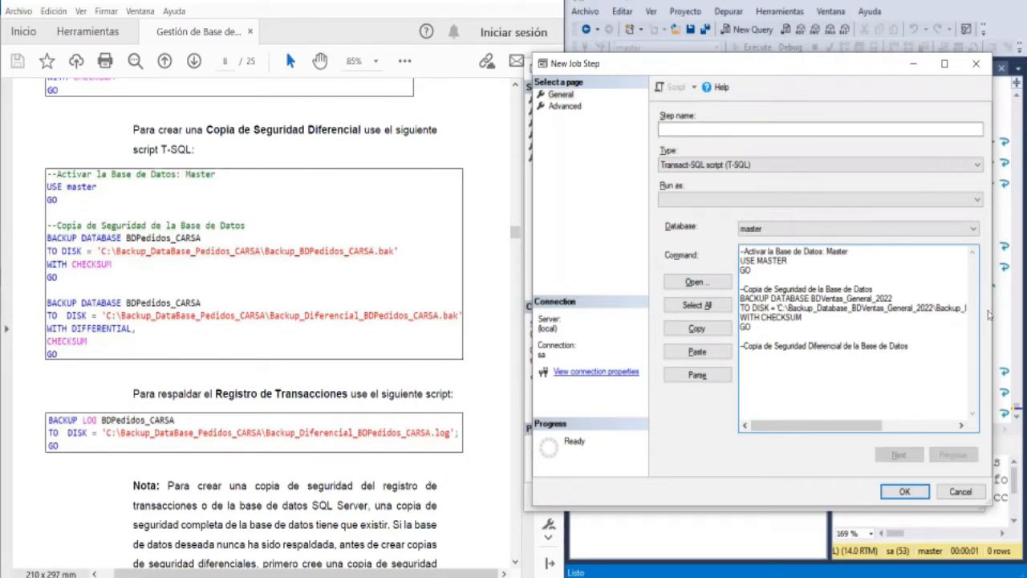
- Change the first backup's comment to --Copia de Seguridad con verificación de la Base de Datos
{"action": "left_click", "coordinate": [910, 287]}
{"action": "key", "text": "Left"}
{"action": "key", "text": "Left"}
{"action": "key", "text": "Left"}
{"action": "key", "text": "Left"}
{"action": "key", "text": "Left"}
{"action": "key", "text": "Left"}
{"action": "key", "text": "Left"}
{"action": "key", "text": "Left"}
{"action": "key", "text": "Left"}
{"action": "key", "text": "Left"}
{"action": "key", "text": "Left"}
{"action": "key", "text": "Left"}
{"action": "key", "text": "Left"}
{"action": "key", "text": "Left"}
{"action": "key", "text": "Left"}
{"action": "key", "text": "Left"}
{"action": "type", "text": "con verificación de"}
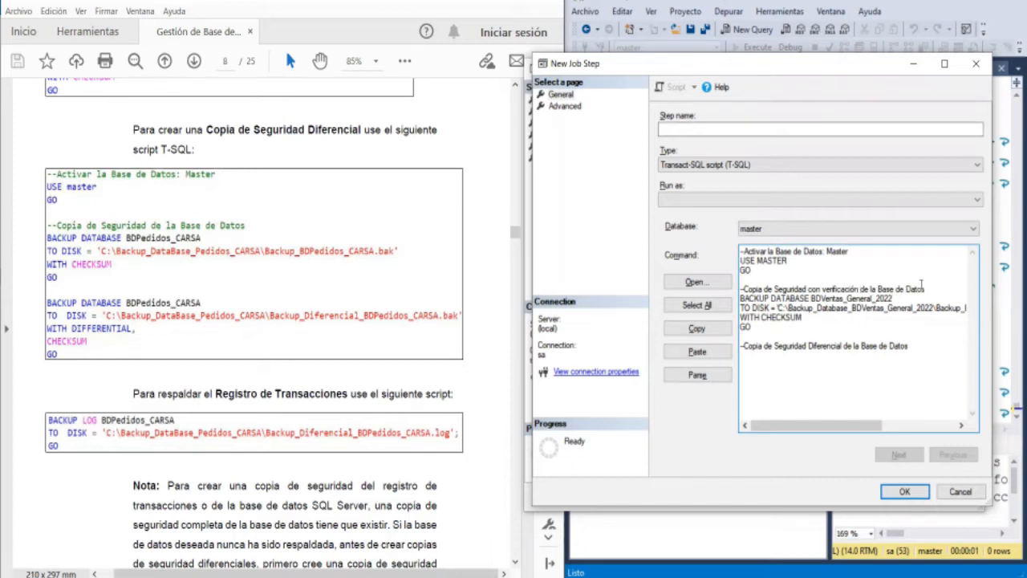
- Add the line BACKUP DATABASE BDVentas_General_2022 below the differential backup comment
{"action": "left_click", "coordinate": [934, 352]}
{"action": "key", "text": "Return"}
{"action": "type", "text": "BACKUP DATABASE B"}
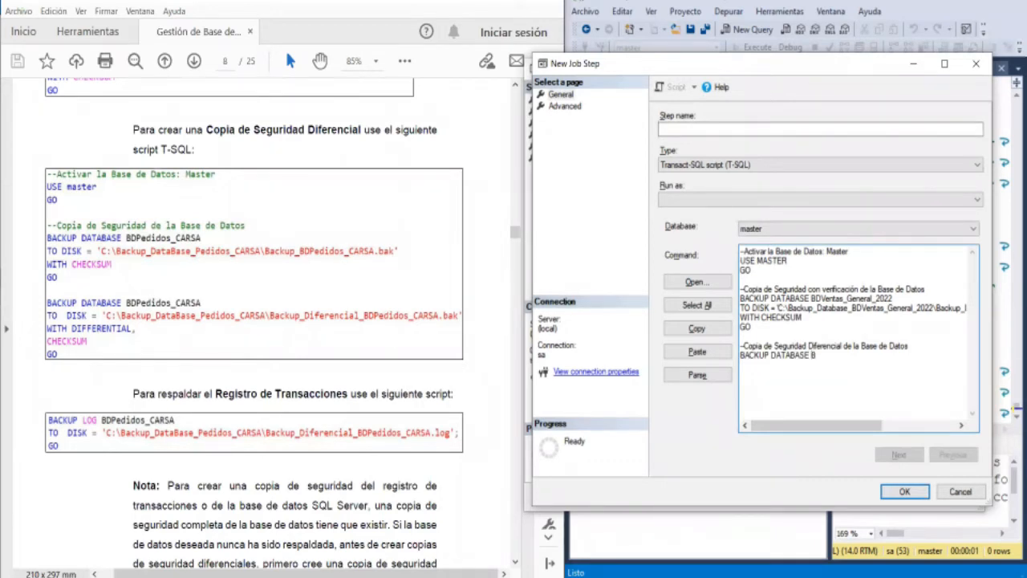
{"action": "type", "text": "DVentas_Genera"}
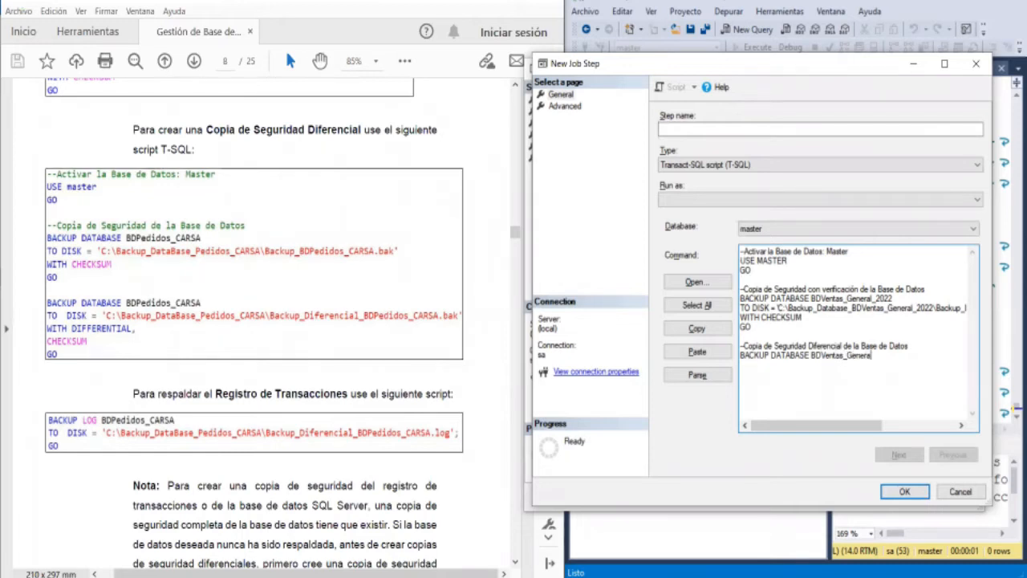
{"action": "type", "text": "l_2022"}
- Start the differential backup's destination line with TO DISK = and a pair of single quotes
{"action": "key", "text": "Return"}
{"action": "type", "text": "TO DISK"}
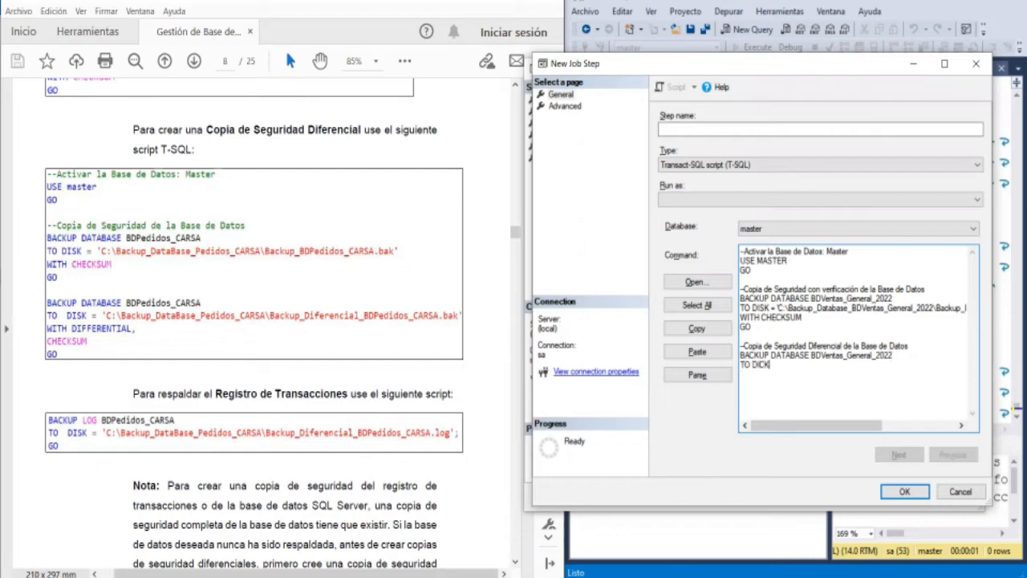
{"action": "type", "text": " = "}
{"action": "type", "text": "'"}
{"action": "type", "text": "C:"}
{"action": "key", "text": "BackSpace"}
{"action": "key", "text": "BackSpace"}
- Copy the folder path C:\Backup_Database_BDVentas_General_2022\ from the first TO DISK line into the differential backup's TO DISK quotes
{"action": "key", "text": "shift+Right"}
{"action": "key", "text": "shift+Right"}
{"action": "key", "text": "shift+Right"}
{"action": "key", "text": "shift+Right"}
{"action": "key", "text": "shift+Right"}
{"action": "key", "text": "shift+Right"}
{"action": "key", "text": "shift+Right"}
{"action": "key", "text": "shift+Right"}
{"action": "key", "text": "shift+Right"}
{"action": "key", "text": "shift+Right"}
{"action": "key", "text": "shift+Right"}
{"action": "key", "text": "shift+Right"}
{"action": "key", "text": "shift+Right"}
{"action": "key", "text": "shift+Right"}
{"action": "key", "text": "shift+Right"}
{"action": "key", "text": "shift+Right"}
{"action": "key", "text": "shift+Right"}
{"action": "key", "text": "shift+Right"}
{"action": "key", "text": "shift+Right"}
{"action": "key", "text": "shift+Right"}
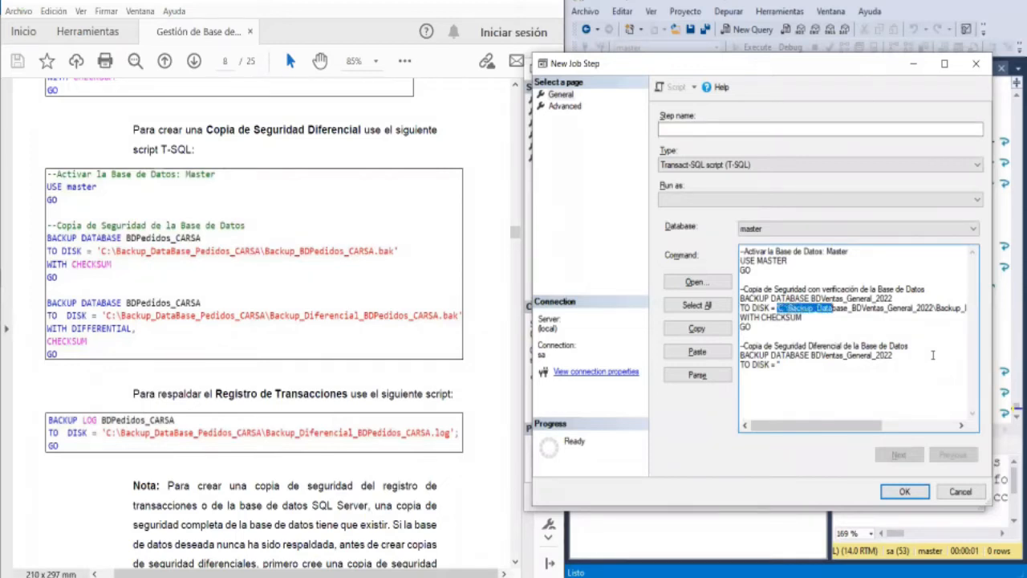
{"action": "key", "text": "shift+Right"}
{"action": "key", "text": "shift+Right"}
{"action": "key", "text": "shift+Right"}
{"action": "key", "text": "shift+Right"}
{"action": "key", "text": "shift+Right"}
{"action": "key", "text": "shift+Right"}
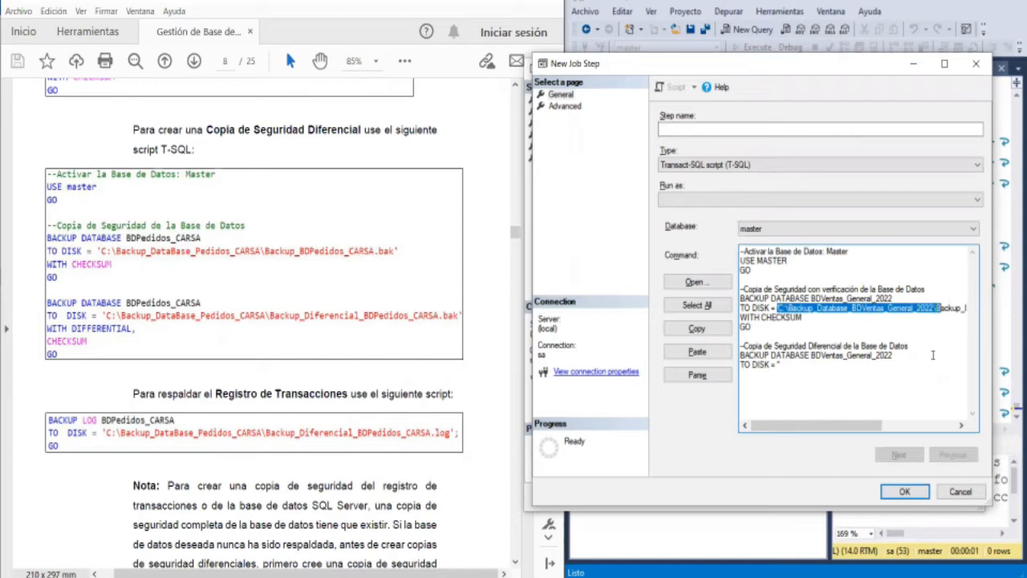
{"action": "key", "text": "Down"}
{"action": "key", "text": "Down"}
{"action": "key", "text": "Down"}
{"action": "key", "text": "Down"}
{"action": "key", "text": "Down"}
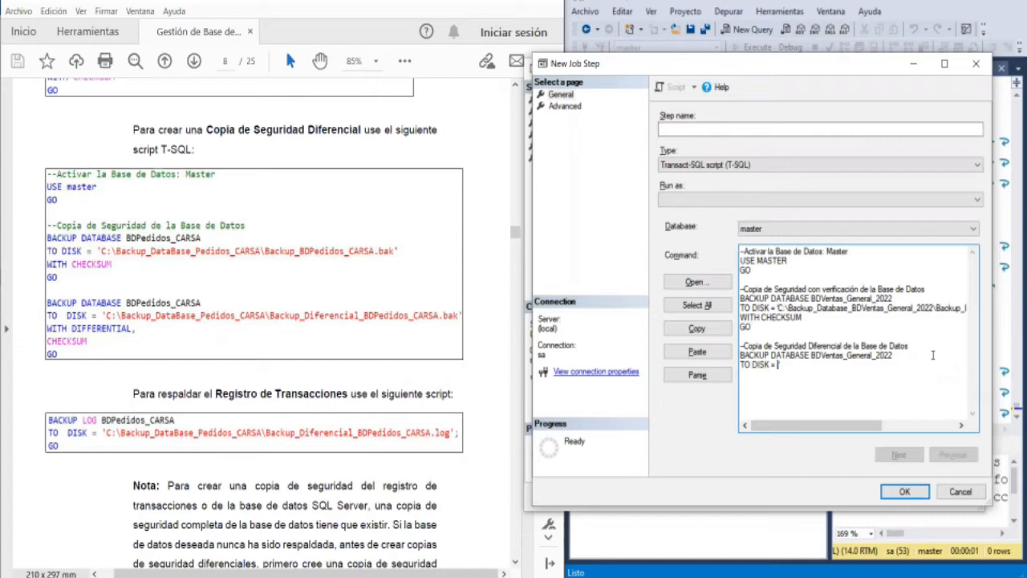
{"action": "type", "text": "C:\\Backup_Database_BDVentas_General_2022\\"}
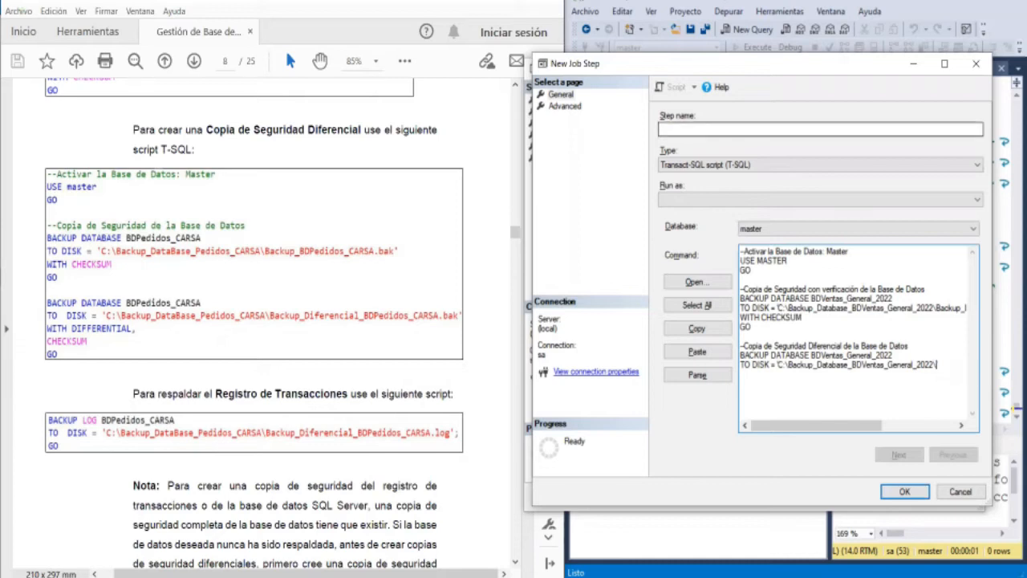
- Begin the differential backup's file name with Backup_Diferencial_ after the folder path
{"action": "key", "text": "alt+Tab"}
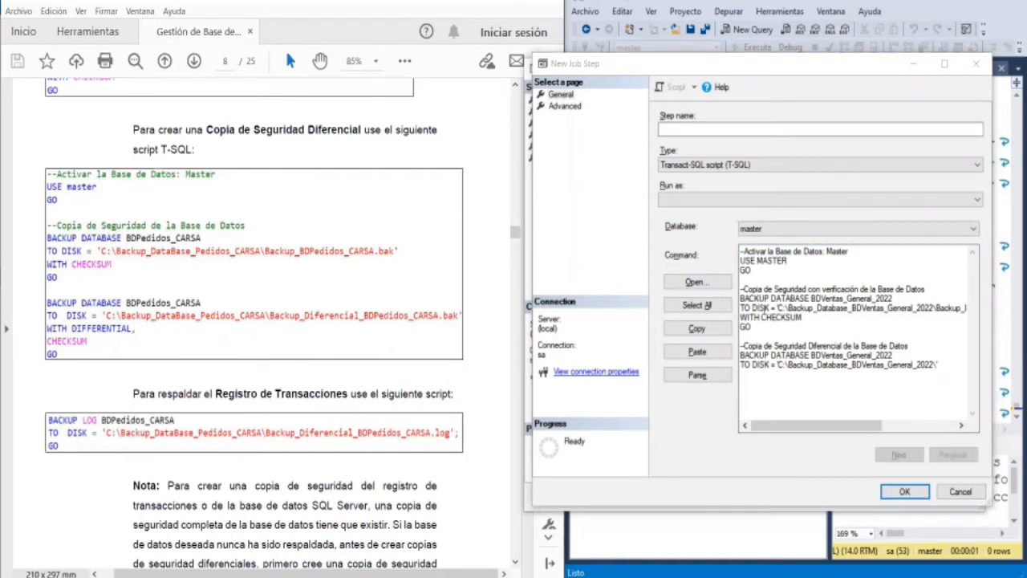
{"action": "left_click", "coordinate": [934, 378]}
{"action": "type", "text": "b"}
{"action": "key", "text": "BackSpace"}
{"action": "type", "text": "B"}
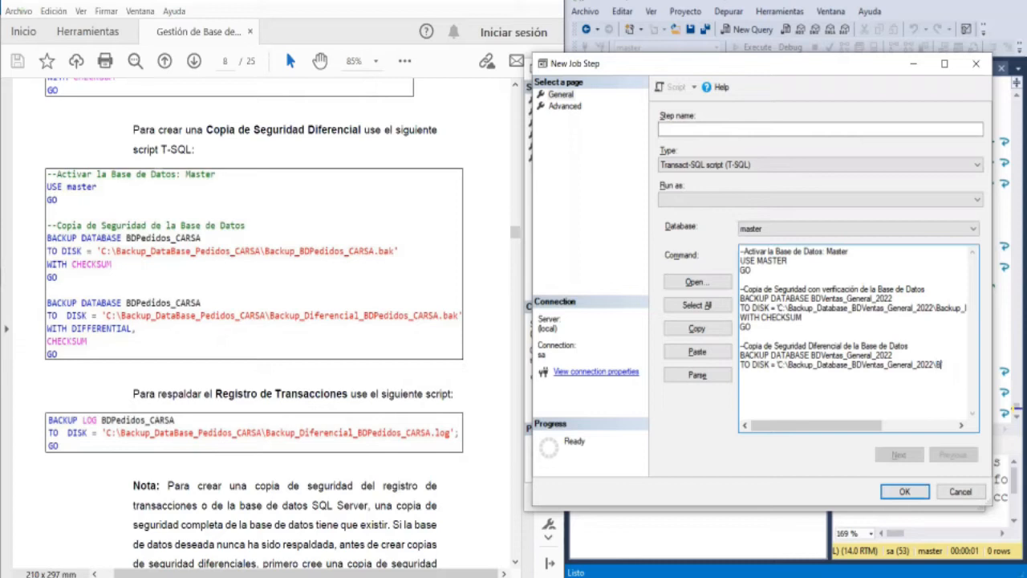
{"action": "type", "text": "ackup_F"}
{"action": "key", "text": "BackSpace"}
{"action": "type", "text": "Dif"}
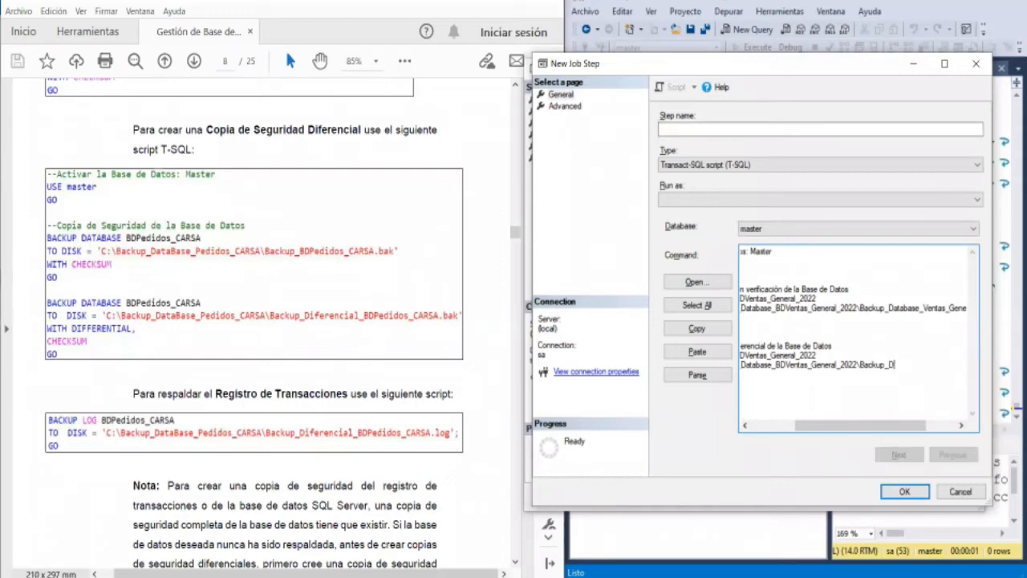
{"action": "type", "text": "erencial_Database_Ventas_"}
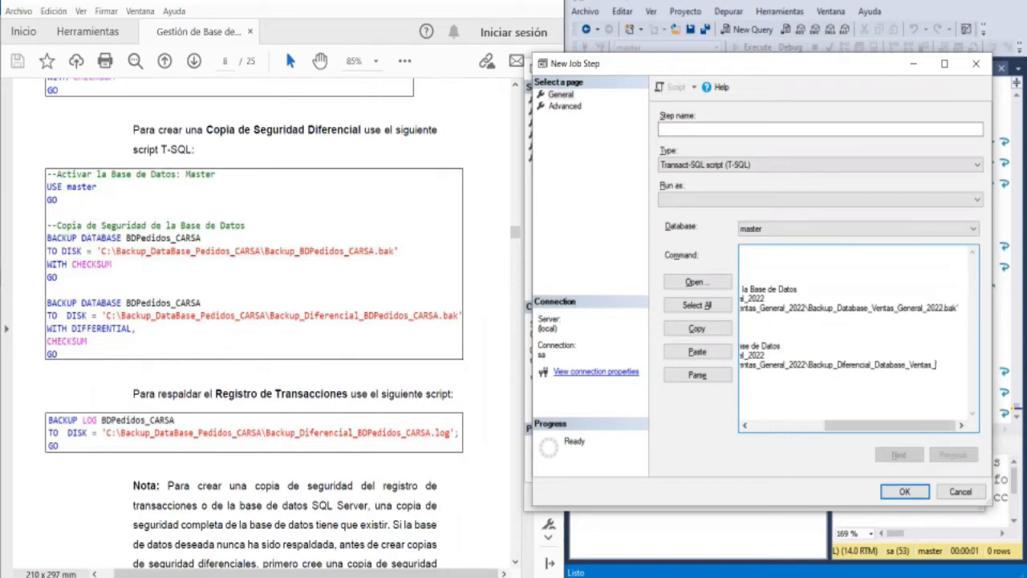
{"action": "type", "text": "General_2022"}
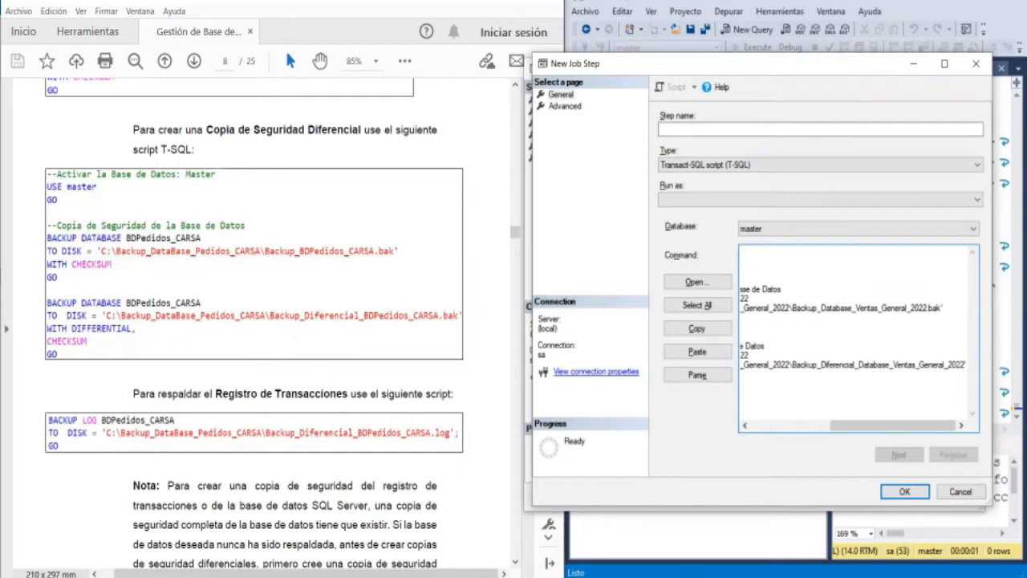
{"action": "type", "text": ".BAK"}
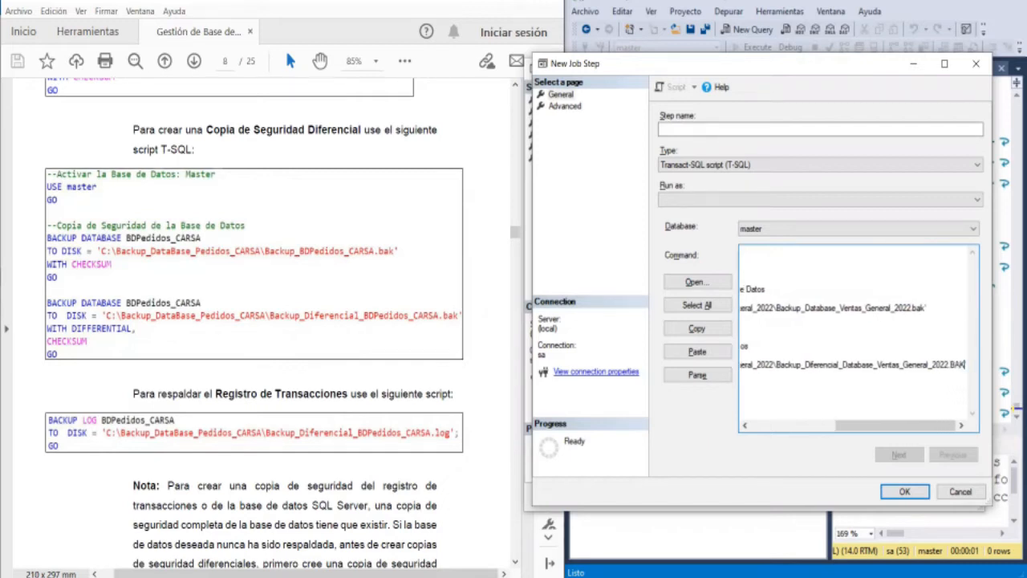
- Complete the differential backup's file name with Database_Ventas_General_2022.bak, keeping the extension in lowercase
{"action": "key", "text": "BackSpace"}
{"action": "key", "text": "BackSpace"}
{"action": "key", "text": "BackSpace"}
{"action": "type", "text": "bak"}
- Finish the differential backup statement with the lines WITH DIFFERENTIAL, CHECKSUM and GO
{"action": "key", "text": "Home"}
{"action": "type", "text": "WITH DIFERENTIAL,"}
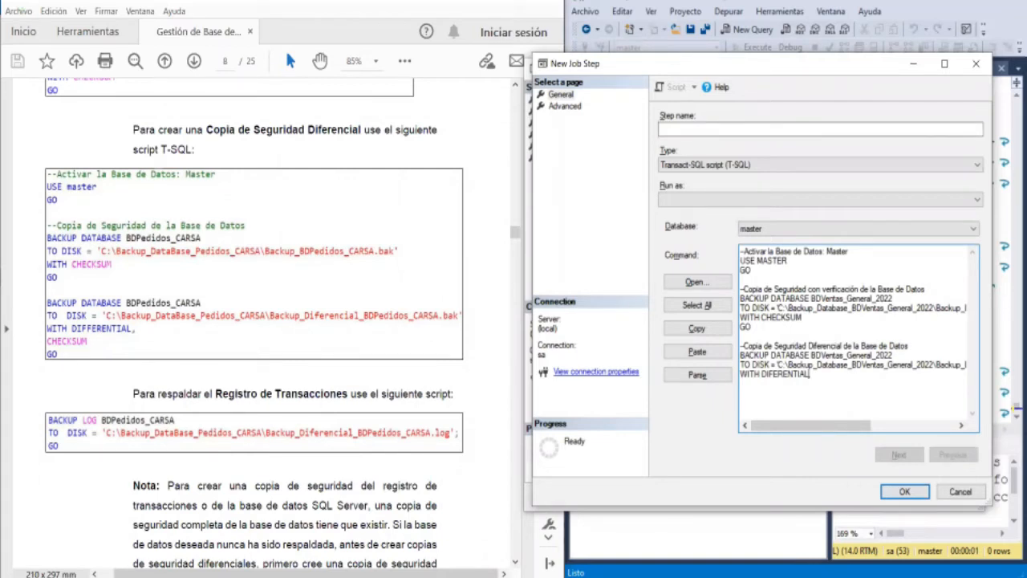
{"action": "left_click", "coordinate": [775, 374]}
{"action": "type", "text": "F"}
{"action": "key", "text": "Return"}
{"action": "type", "text": "CHEC"}
{"action": "type", "text": "UM "}
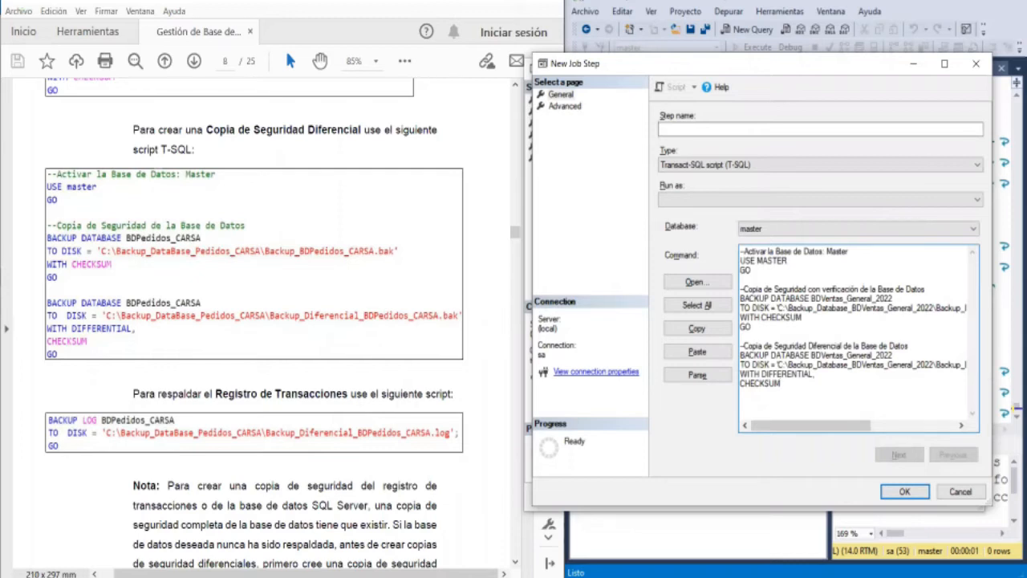
{"action": "type", "text": "GO"}
{"action": "key", "text": "Return"}
{"action": "key", "text": "Return"}
- Add the comment --Copia de Seguridad del Registro de Transacciones de la Base de Datos below the differential backup block
{"action": "type", "text": "--Copia de Seguridad del "}
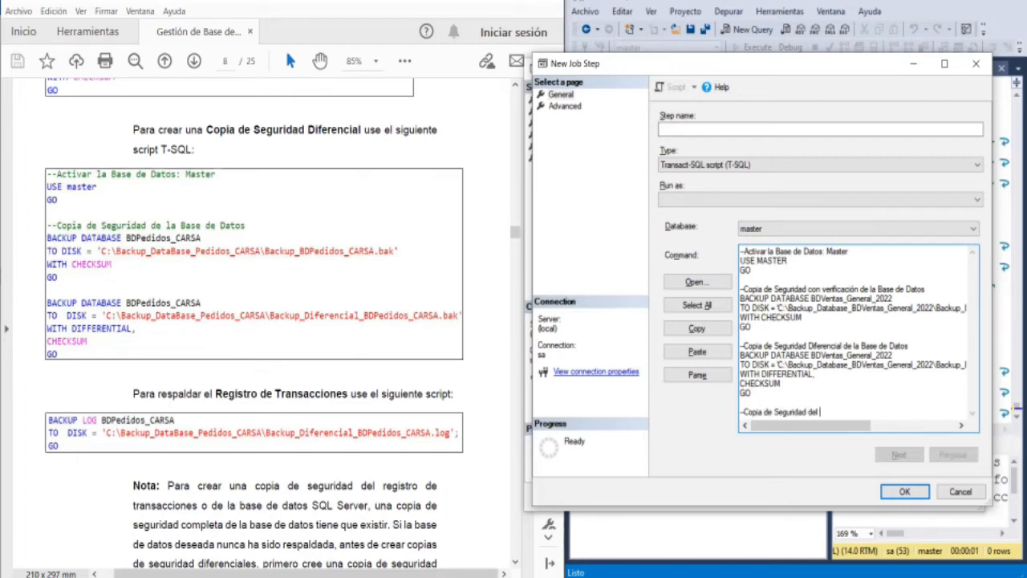
{"action": "type", "text": "Registro de Transacciones de la Base de"}
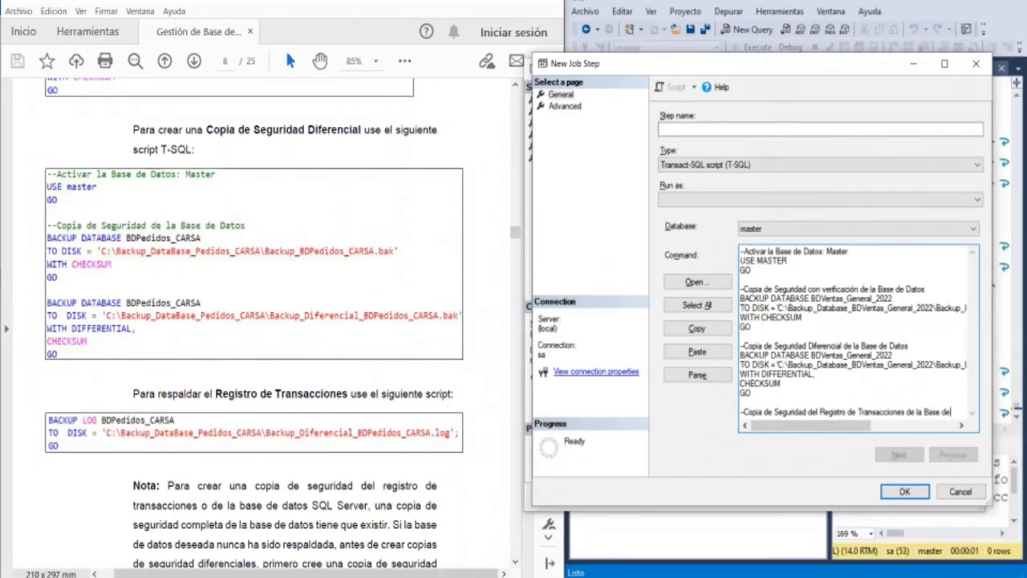
{"action": "type", "text": " Datos"}
- Add the line BACKUP LOG BDVentas_General_2022 under the transaction log comment and begin its TO DISK = line
{"action": "key", "text": "Return"}
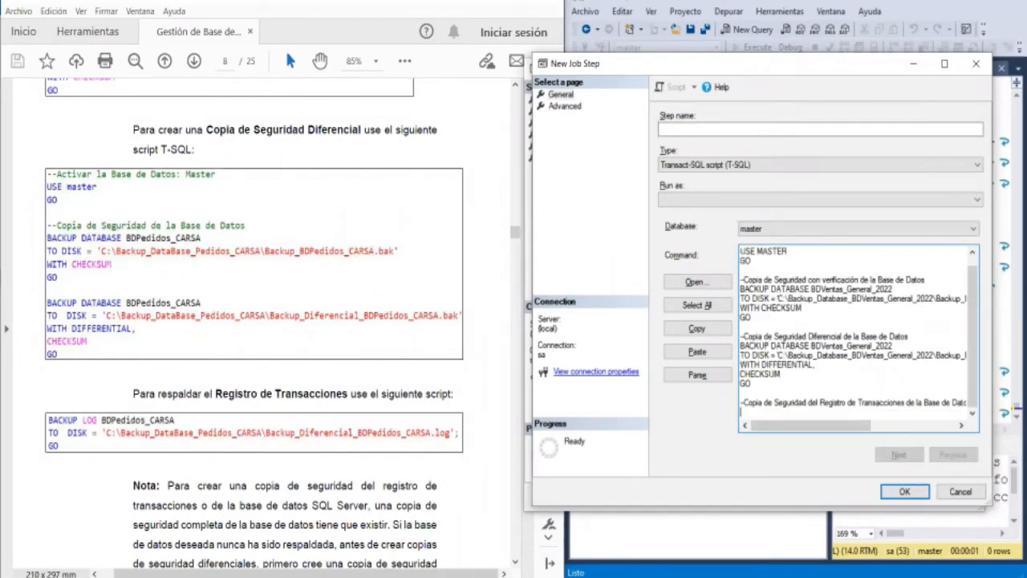
{"action": "type", "text": "BACKUP LOG BDVentas_"}
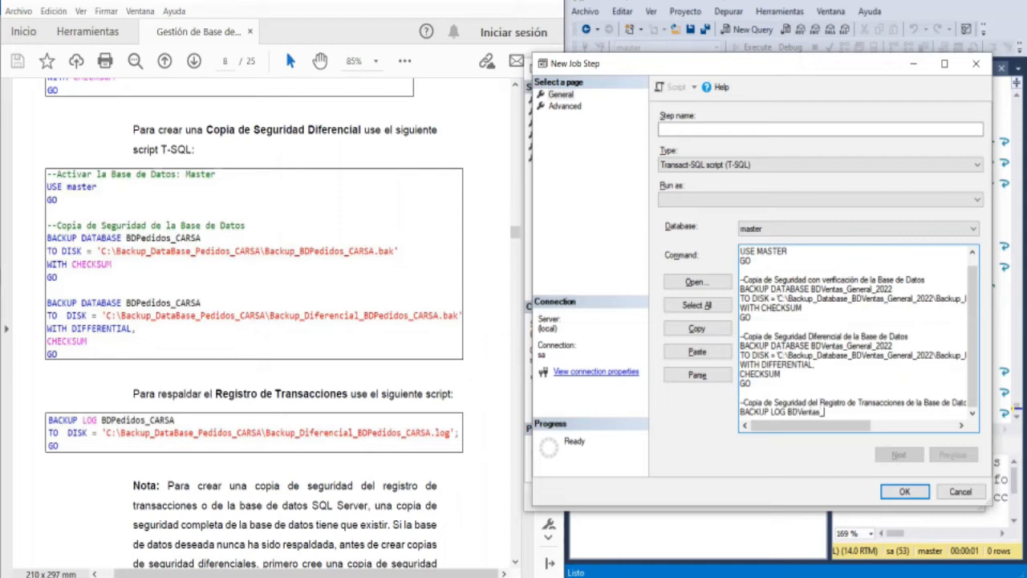
{"action": "type", "text": "General_2022"}
{"action": "key", "text": "Return"}
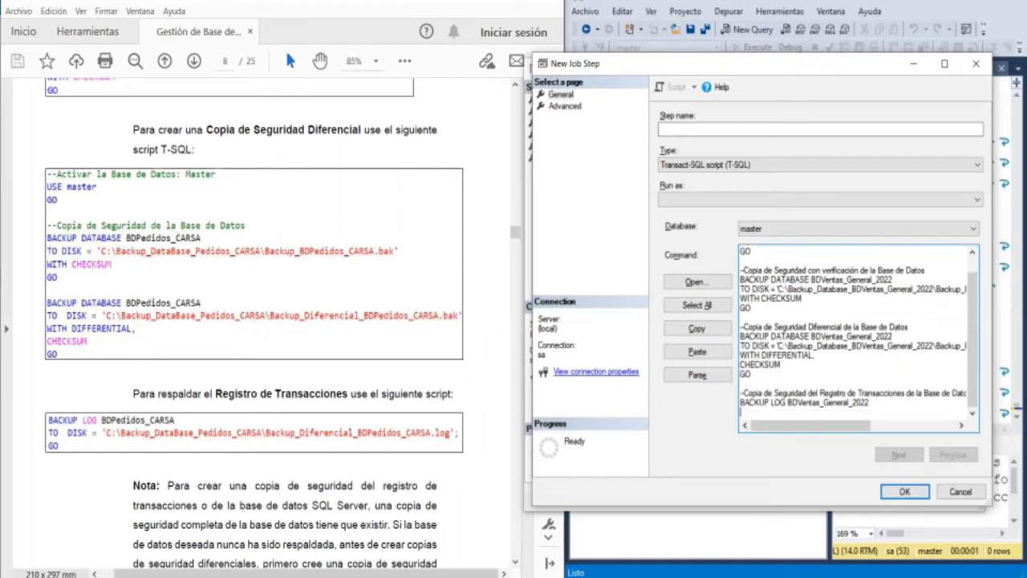
{"action": "type", "text": "TO DISK = 'C:"}
- Copy the folder path C:\Backup_Database_BDVentas_General_2022\ from the differential backup's TO DISK line into the log backup's TO DISK line
{"action": "key", "text": "Up"}
{"action": "key", "text": "Up"}
{"action": "key", "text": "Up"}
{"action": "key", "text": "Up"}
{"action": "key", "text": "shift+Right"}
{"action": "key", "text": "shift+Right"}
{"action": "key", "text": "shift+Right"}
{"action": "key", "text": "shift+Right"}
{"action": "key", "text": "shift+Right"}
{"action": "key", "text": "shift+Right"}
{"action": "key", "text": "shift+Right"}
{"action": "key", "text": "shift+Right"}
{"action": "key", "text": "shift+Right"}
{"action": "key", "text": "shift+Right"}
{"action": "key", "text": "shift+Right"}
{"action": "key", "text": "shift+Right"}
{"action": "key", "text": "shift+Right"}
{"action": "key", "text": "shift+Right"}
{"action": "key", "text": "shift+Right"}
{"action": "key", "text": "shift+Right"}
{"action": "key", "text": "shift+Right"}
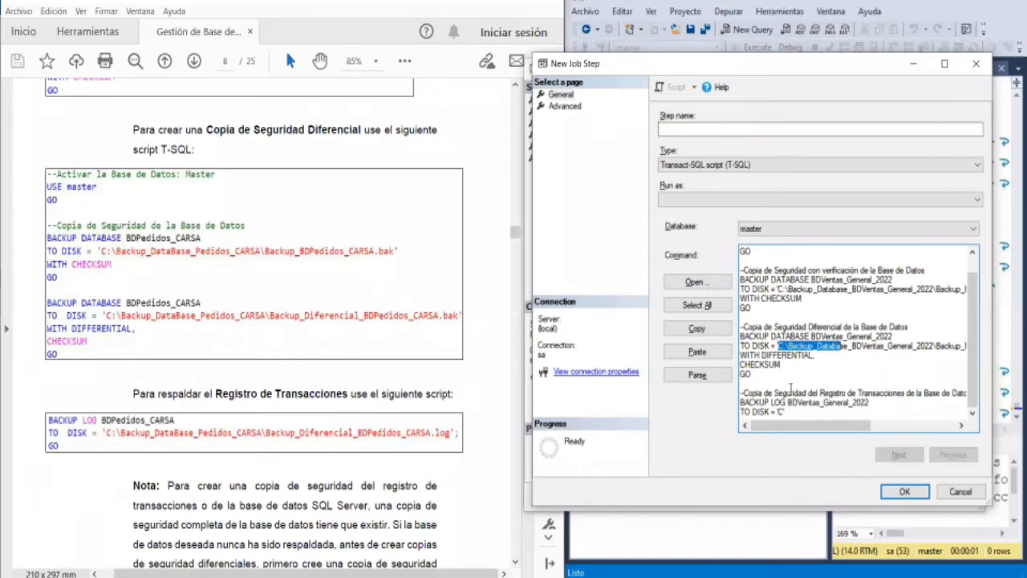
{"action": "key", "text": "shift+Right"}
{"action": "key", "text": "shift+Right"}
{"action": "key", "text": "shift+Right"}
{"action": "key", "text": "shift+Right"}
{"action": "key", "text": "shift+Right"}
{"action": "key", "text": "shift+Right"}
{"action": "key", "text": "shift+Right"}
{"action": "key", "text": "shift+Right"}
{"action": "key", "text": "shift+Right"}
{"action": "key", "text": "shift+Right"}
{"action": "key", "text": "shift+Right"}
{"action": "key", "text": "shift+Right"}
{"action": "key", "text": "shift+Right"}
{"action": "key", "text": "shift+Right"}
{"action": "key", "text": "shift+Right"}
{"action": "key", "text": "shift+Right"}
{"action": "key", "text": "shift+Right"}
{"action": "key", "text": "shift+Right"}
{"action": "key", "text": "shift+Right"}
{"action": "key", "text": "shift+Right"}
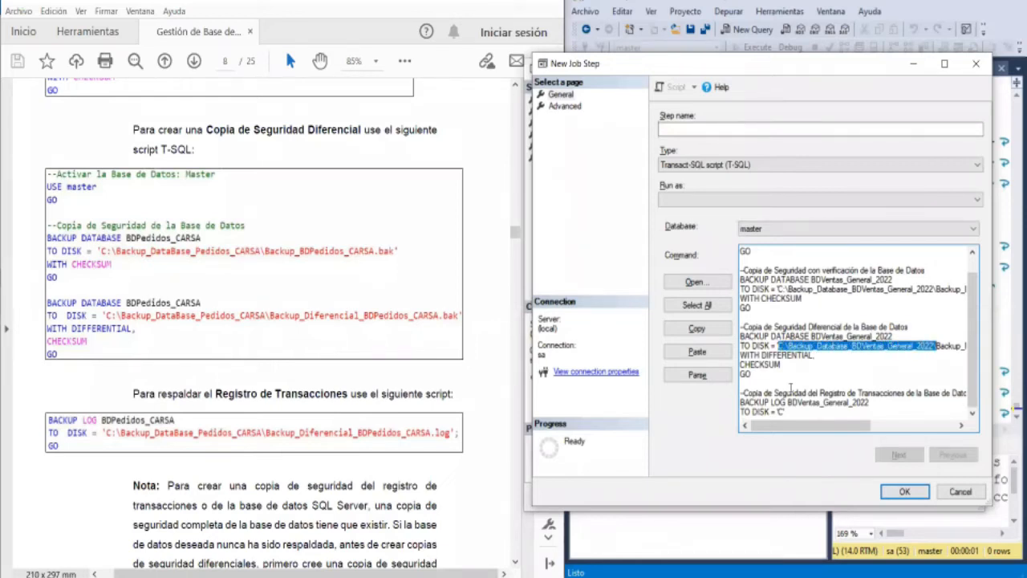
{"action": "key", "text": "Down"}
{"action": "key", "text": "Down"}
{"action": "key", "text": "Down"}
{"action": "key", "text": "Down"}
{"action": "key", "text": "Down"}
{"action": "key", "text": "Down"}
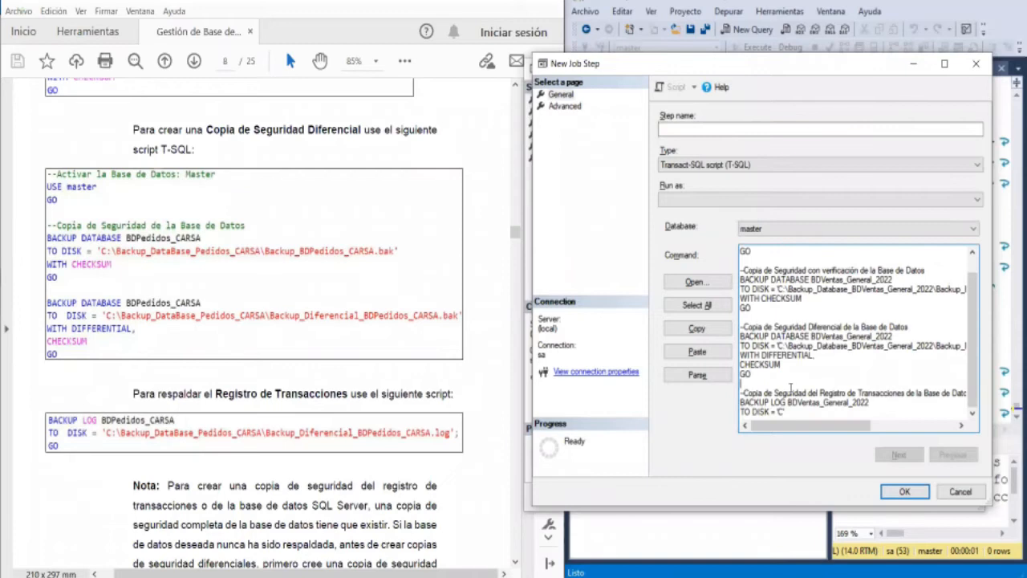
{"action": "key", "text": "shift+Right"}
{"action": "key", "text": "shift+Right"}
{"action": "key", "text": "shift+Right"}
{"action": "key", "text": "shift+Right"}
{"action": "type", "text": "'C:\\Backup_Database_BDVentas_General_2022\\"}
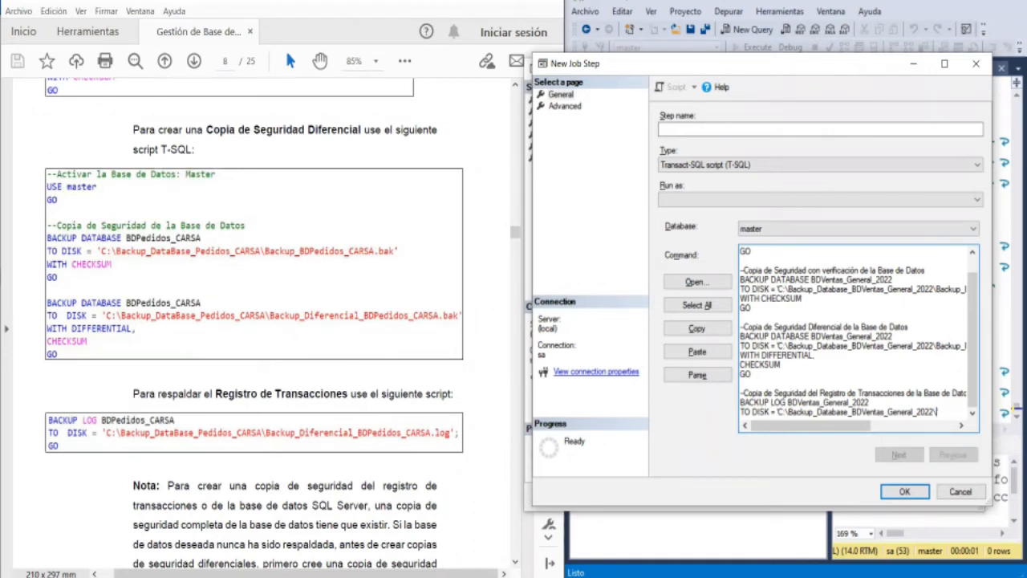
- Complete the log backup's TO DISK path with Backup_Diferencial_BDVentas_General_2022.log' and close the block with GO
{"action": "type", "text": "Backup_Diferencial_"}
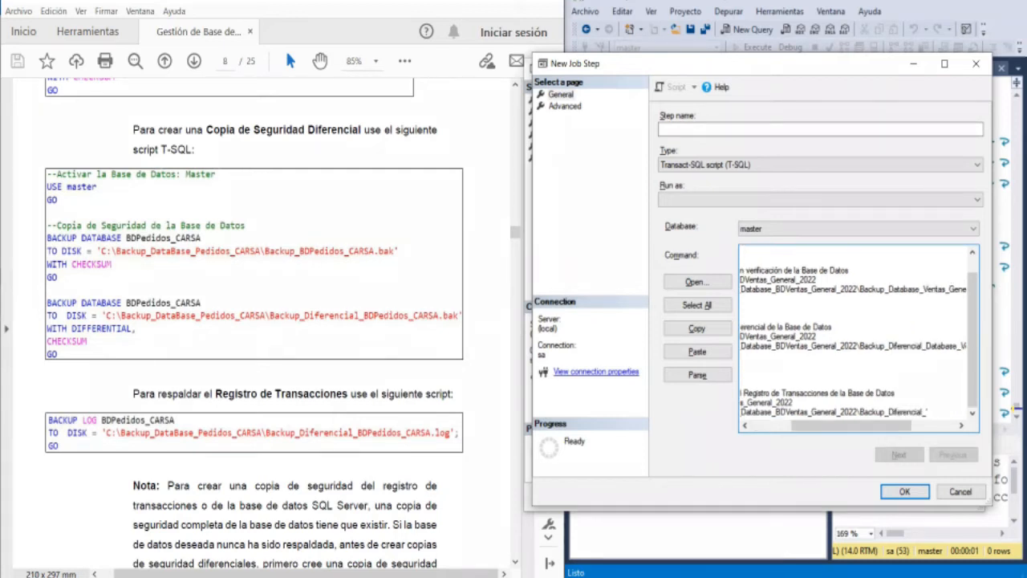
{"action": "type", "text": "BDVentas_General"}
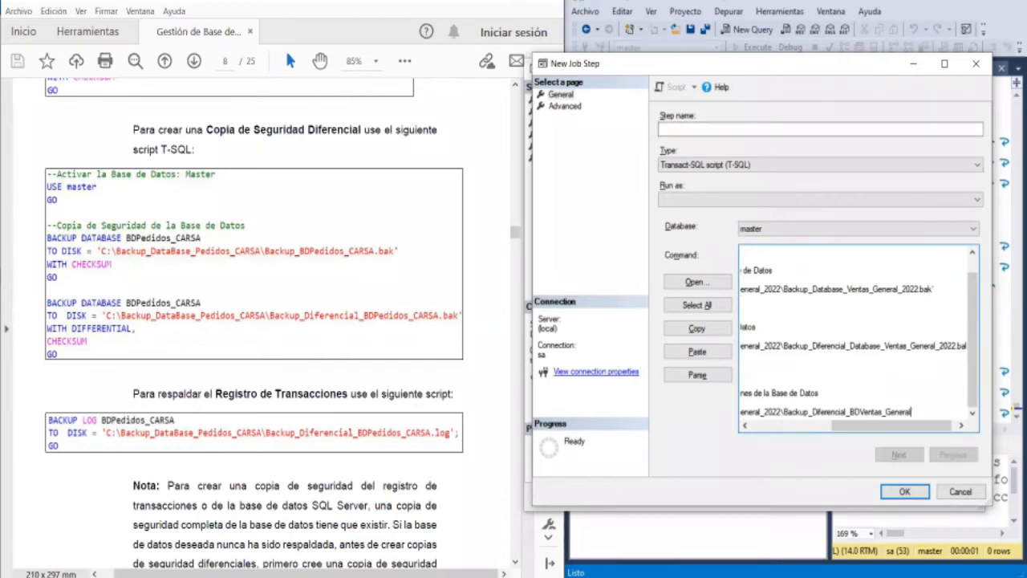
{"action": "type", "text": "_2022"}
{"action": "type", "text": ".L"}
{"action": "key", "text": "BackSpace"}
{"action": "type", "text": "log'"}
{"action": "key", "text": "Return"}
{"action": "type", "text": "GO"}
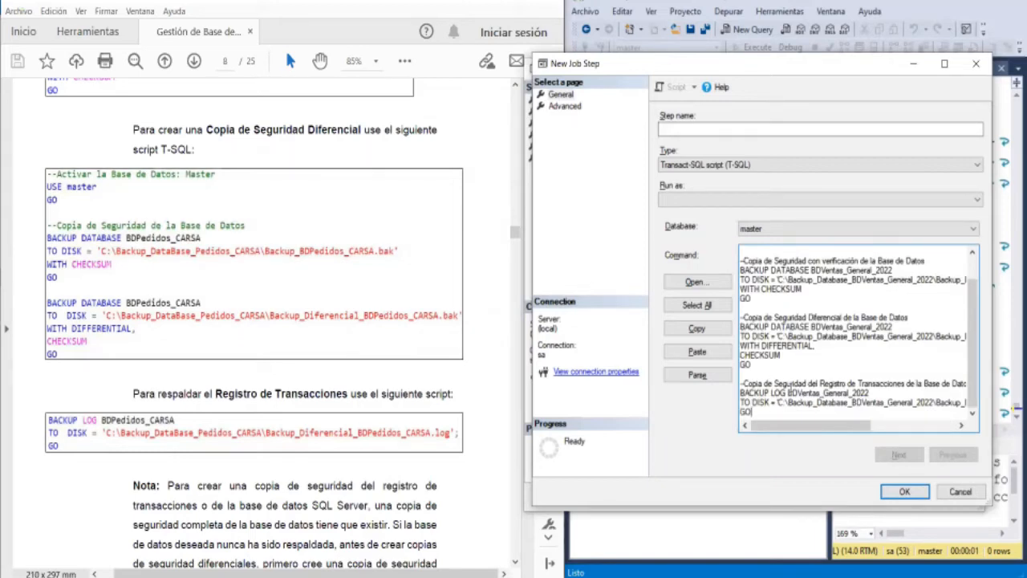
- Review the log backup's TO DISK line from its file name back to the beginning of the path
{"action": "key", "text": "Up"}
{"action": "key", "text": "End"}
{"action": "key", "text": "Left"}
{"action": "key", "text": "Left"}
{"action": "key", "text": "Left"}
{"action": "key", "text": "Left"}
{"action": "key", "text": "Left"}
{"action": "key", "text": "Left"}
{"action": "key", "text": "Left"}
{"action": "key", "text": "Left"}
{"action": "key", "text": "Left"}
{"action": "key", "text": "Left"}
{"action": "key", "text": "Left"}
{"action": "key", "text": "Left"}
{"action": "key", "text": "Left"}
{"action": "key", "text": "Left"}
{"action": "key", "text": "Left"}
{"action": "key", "text": "Left"}
{"action": "key", "text": "Left"}
{"action": "key", "text": "Left"}
{"action": "key", "text": "Left"}
{"action": "key", "text": "Left"}
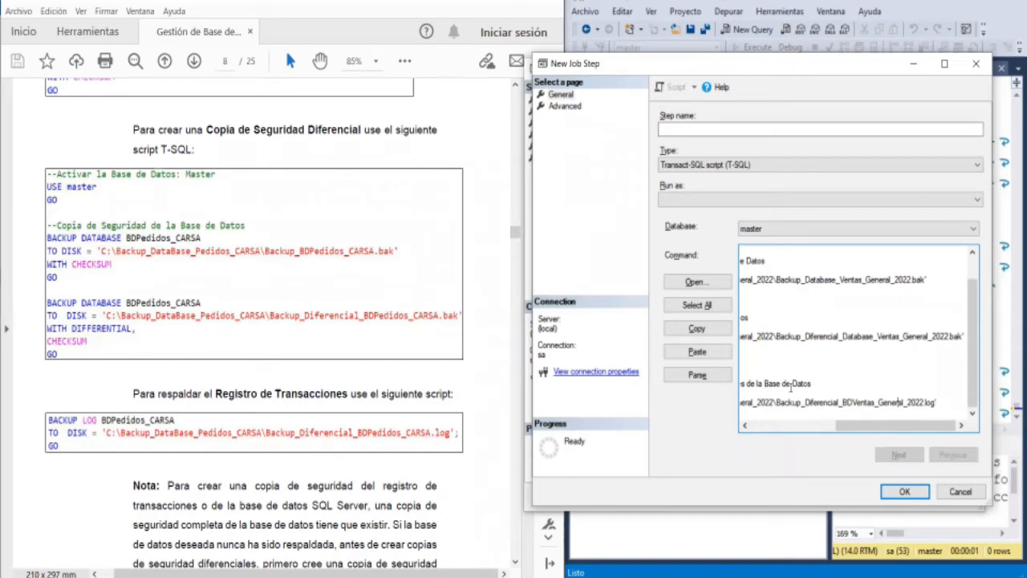
{"action": "key", "text": "Left"}
{"action": "key", "text": "Left"}
{"action": "key", "text": "Left"}
{"action": "key", "text": "Left"}
{"action": "key", "text": "Left"}
{"action": "key", "text": "Left"}
{"action": "key", "text": "Left"}
{"action": "key", "text": "Left"}
{"action": "key", "text": "Left"}
{"action": "key", "text": "Left"}
{"action": "key", "text": "Left"}
{"action": "key", "text": "Left"}
{"action": "key", "text": "Left"}
{"action": "key", "text": "Left"}
{"action": "key", "text": "Left"}
{"action": "key", "text": "Left"}
{"action": "key", "text": "Left"}
{"action": "key", "text": "Left"}
{"action": "key", "text": "Left"}
{"action": "key", "text": "Left"}
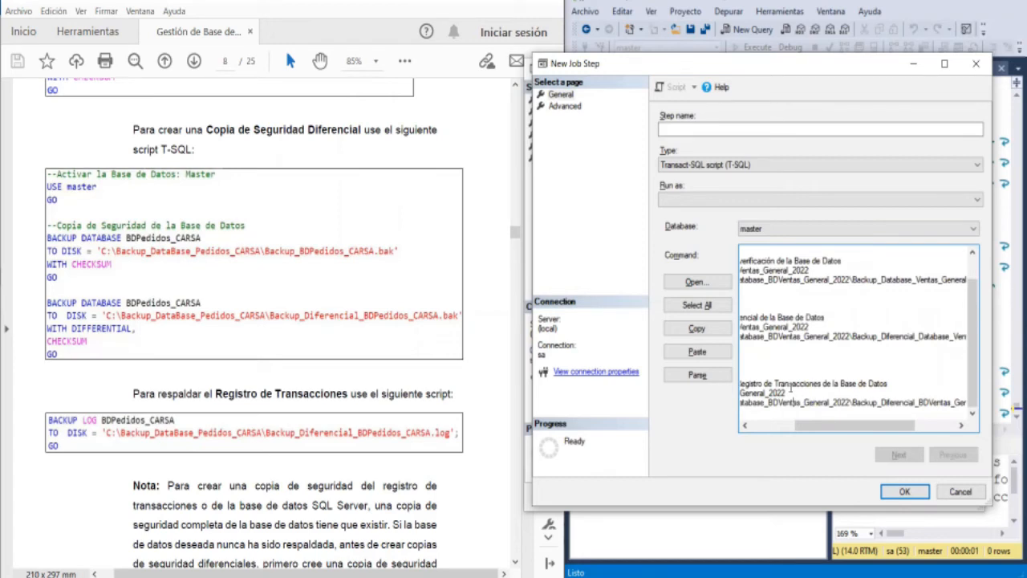
{"action": "key", "text": "Left"}
{"action": "key", "text": "Left"}
{"action": "key", "text": "Left"}
{"action": "key", "text": "Left"}
{"action": "key", "text": "Left"}
{"action": "key", "text": "Left"}
{"action": "key", "text": "Left"}
{"action": "key", "text": "Left"}
{"action": "key", "text": "Left"}
{"action": "key", "text": "Left"}
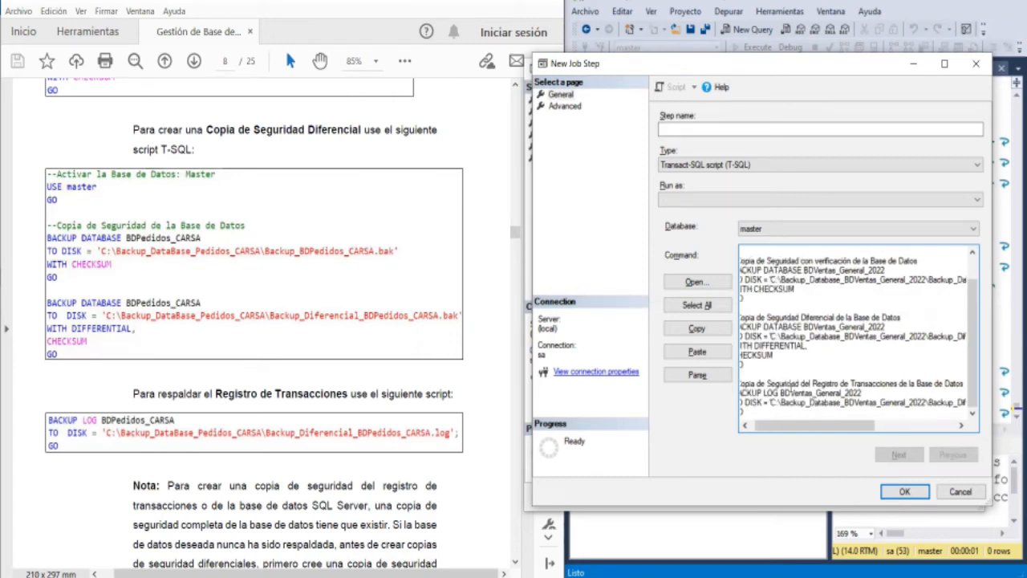
{"action": "key", "text": "Left"}
{"action": "key", "text": "Left"}
{"action": "key", "text": "Left"}
{"action": "key", "text": "Left"}
{"action": "key", "text": "Left"}
{"action": "key", "text": "Left"}
{"action": "key", "text": "Left"}
{"action": "key", "text": "Left"}
{"action": "key", "text": "Left"}
{"action": "key", "text": "Left"}
{"action": "key", "text": "Left"}
{"action": "key", "text": "Left"}
{"action": "key", "text": "Left"}
{"action": "key", "text": "Left"}
{"action": "key", "text": "Left"}
{"action": "key", "text": "Left"}
{"action": "key", "text": "Left"}
{"action": "key", "text": "Left"}
{"action": "key", "text": "Left"}
{"action": "key", "text": "Left"}
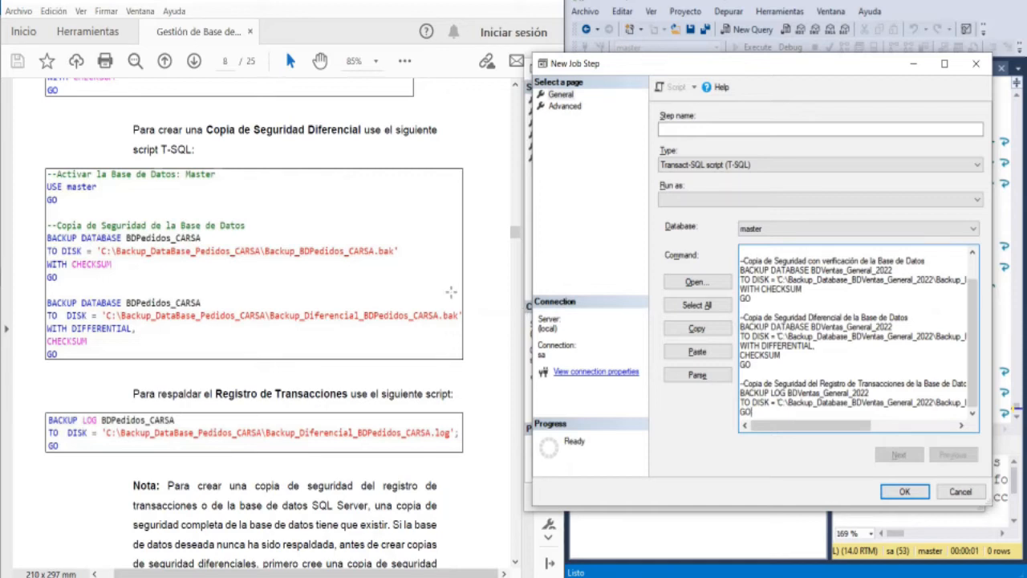
- Read the guide's note on transaction log backups and its instructions 11 to 14 for configuring the job step
{"action": "scroll", "coordinate": [445, 298], "scroll_direction": "down", "scroll_amount": 3}
{"action": "scroll", "coordinate": [437, 303], "scroll_direction": "down", "scroll_amount": 5}
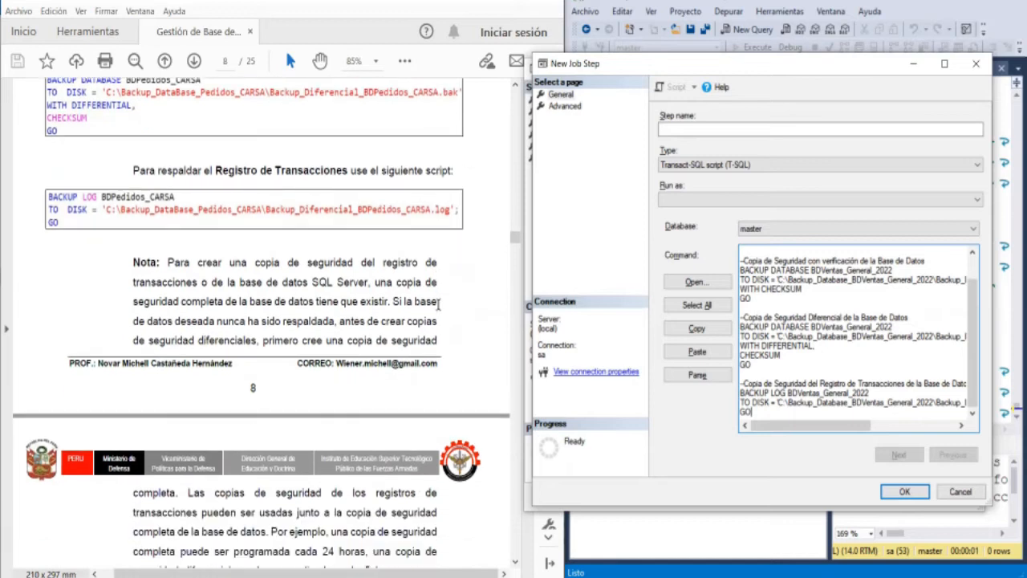
{"action": "scroll", "coordinate": [438, 302], "scroll_direction": "down", "scroll_amount": 1}
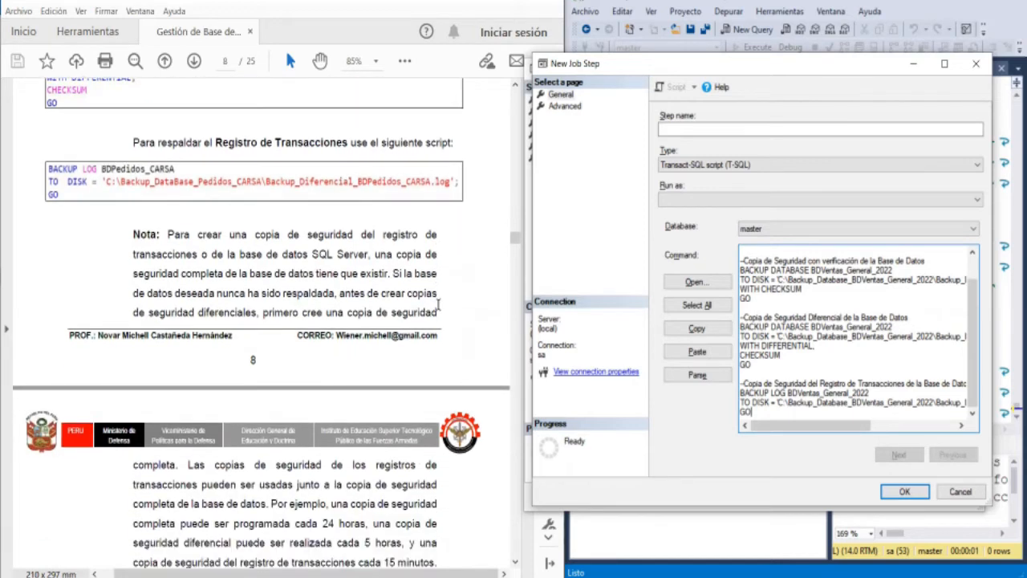
{"action": "scroll", "coordinate": [438, 303], "scroll_direction": "down", "scroll_amount": 1}
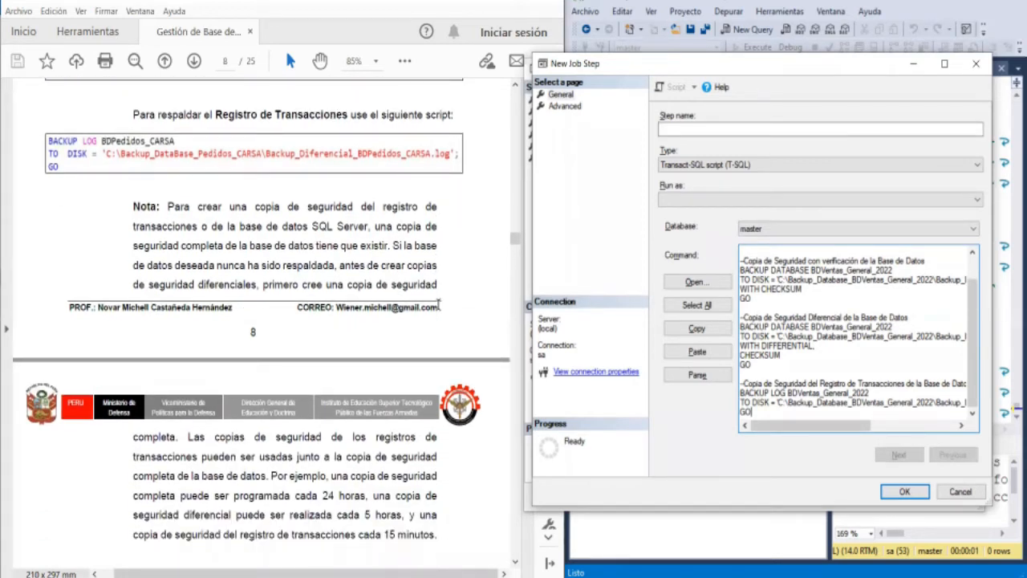
{"action": "scroll", "coordinate": [438, 305], "scroll_direction": "down", "scroll_amount": 1}
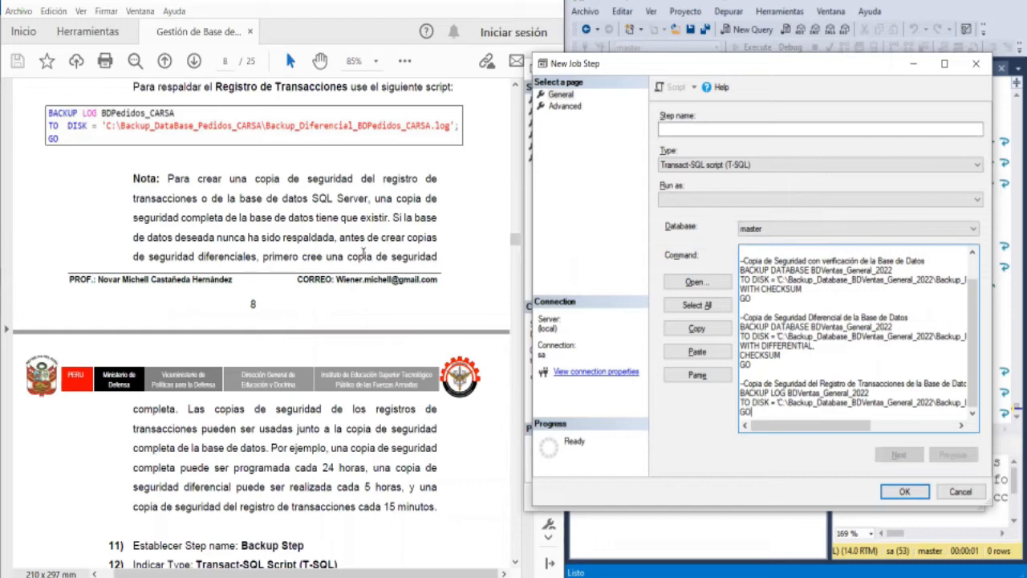
{"action": "scroll", "coordinate": [363, 254], "scroll_direction": "down", "scroll_amount": 4}
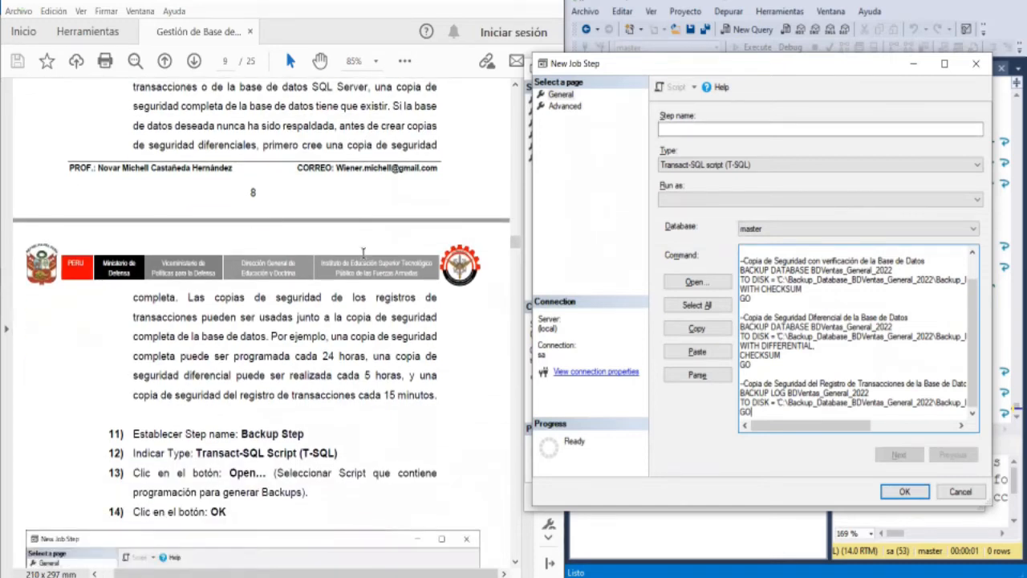
{"action": "scroll", "coordinate": [363, 253], "scroll_direction": "down", "scroll_amount": 1}
{"action": "scroll", "coordinate": [364, 254], "scroll_direction": "down", "scroll_amount": 1}
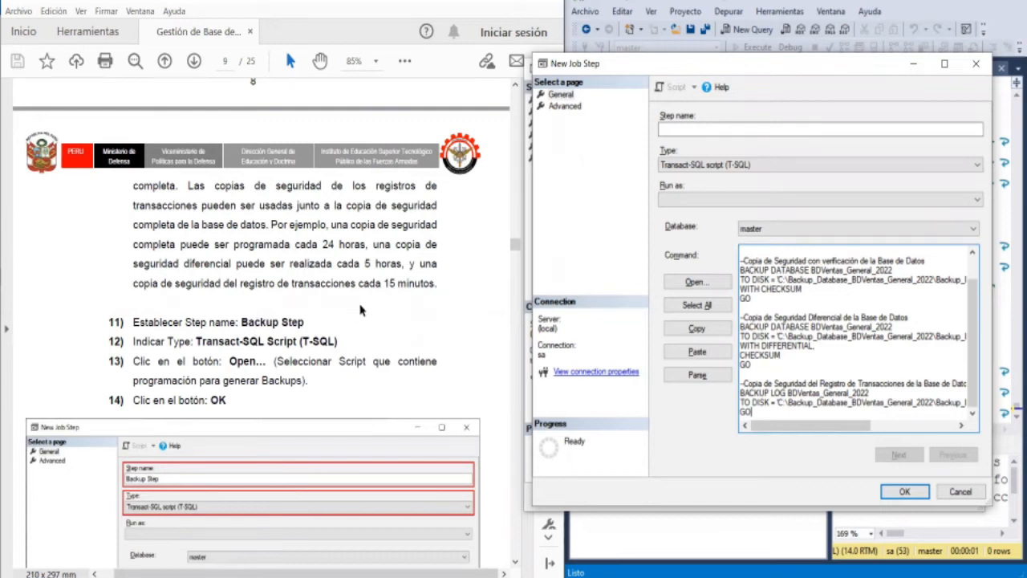
- Name the job step Backup Step, compare it with the guide's example and save it to the job
{"action": "left_click", "coordinate": [712, 126]}
{"action": "type", "text": "Backup Step"}
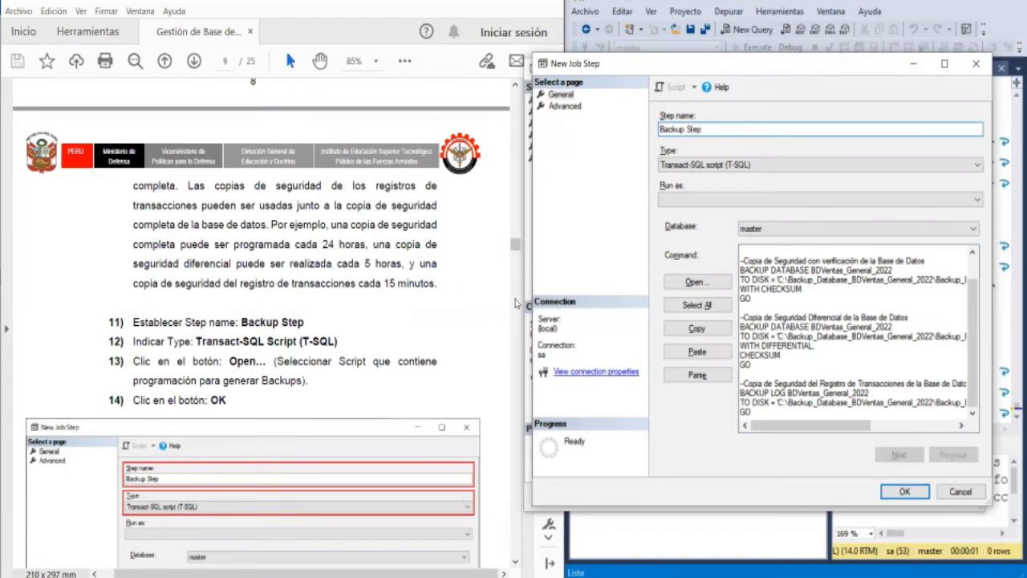
{"action": "scroll", "coordinate": [427, 337], "scroll_direction": "down", "scroll_amount": 2}
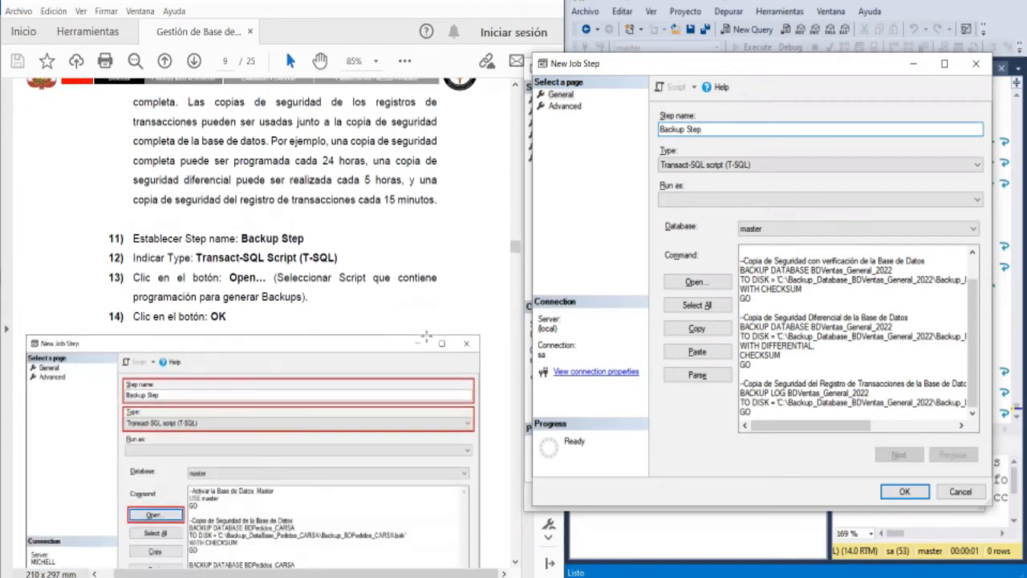
{"action": "scroll", "coordinate": [427, 335], "scroll_direction": "down", "scroll_amount": 3}
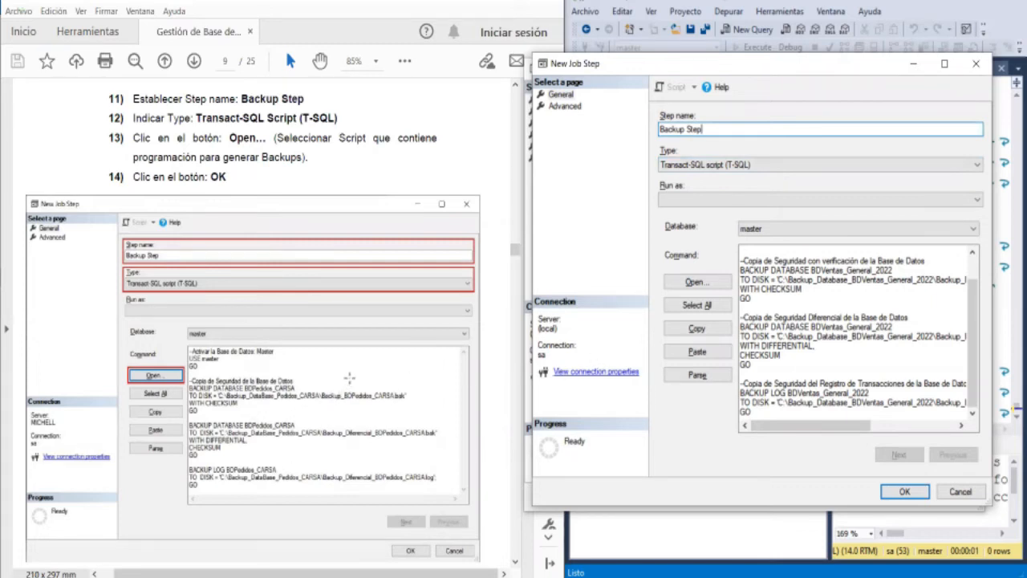
{"action": "scroll", "coordinate": [347, 378], "scroll_direction": "down", "scroll_amount": 2}
{"action": "scroll", "coordinate": [349, 378], "scroll_direction": "down", "scroll_amount": 3}
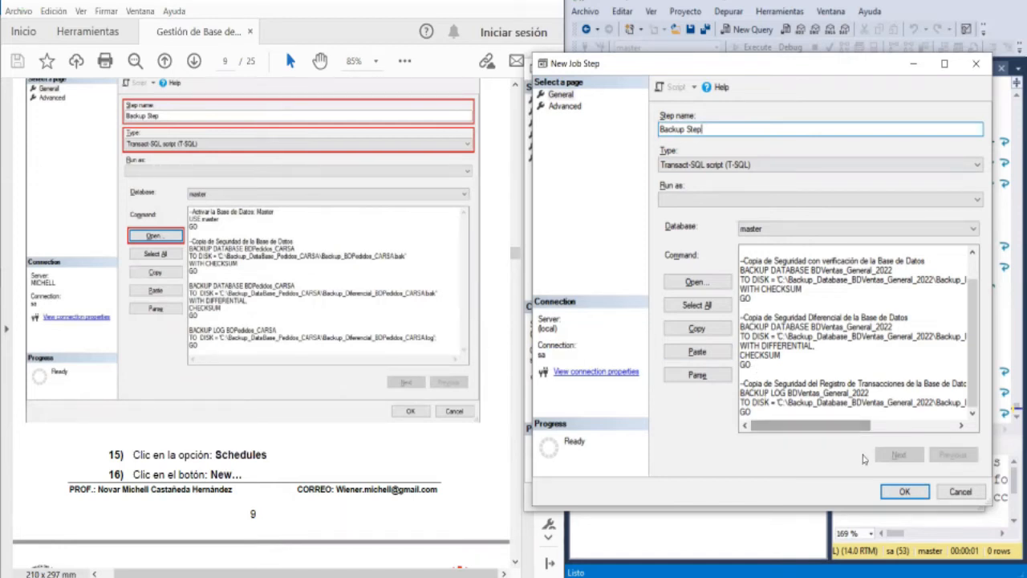
{"action": "left_click", "coordinate": [904, 490]}
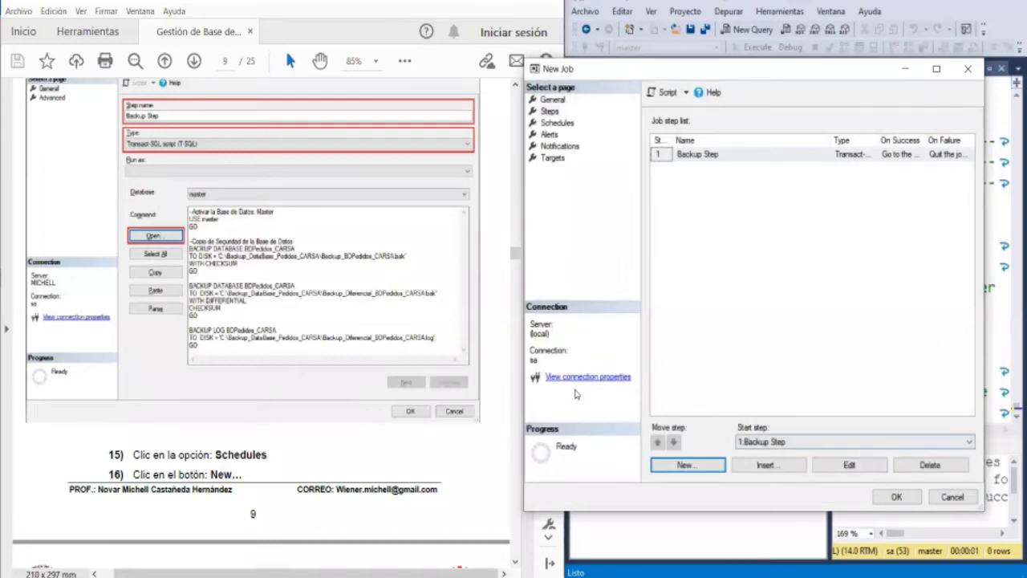
- Start a new schedule for the job, consult the guide's schedule settings and keep them visible beside the dialog
{"action": "left_click", "coordinate": [555, 123]}
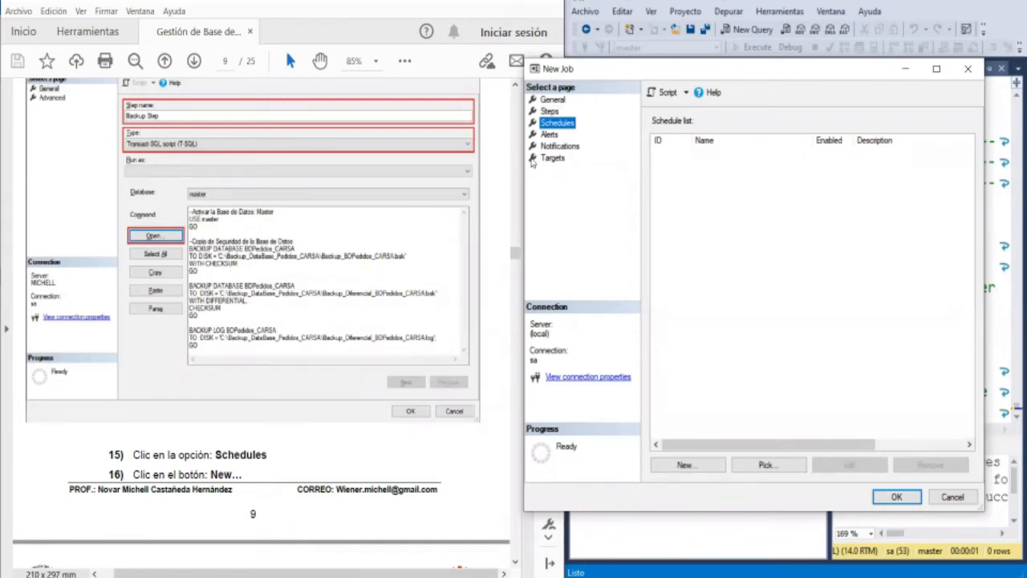
{"action": "scroll", "coordinate": [358, 365], "scroll_direction": "down", "scroll_amount": 2}
{"action": "scroll", "coordinate": [358, 365], "scroll_direction": "down", "scroll_amount": 3}
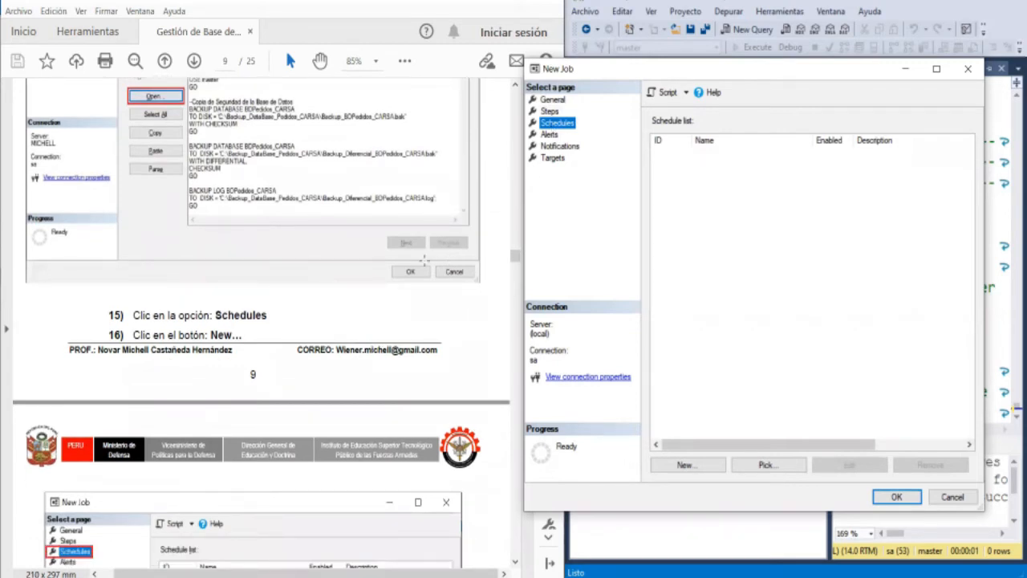
{"action": "scroll", "coordinate": [420, 264], "scroll_direction": "down", "scroll_amount": 6}
{"action": "scroll", "coordinate": [414, 255], "scroll_direction": "down", "scroll_amount": 10}
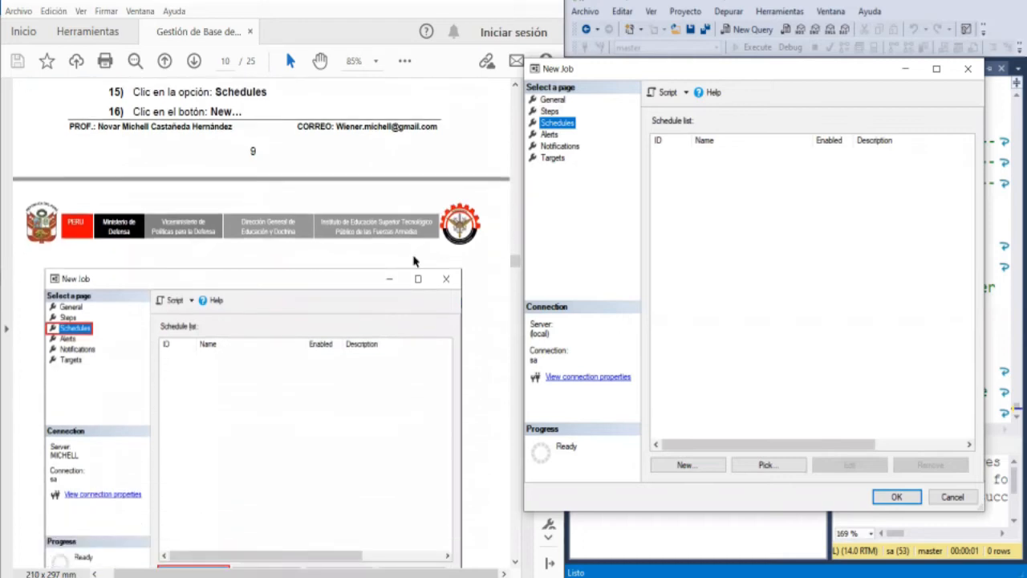
{"action": "scroll", "coordinate": [247, 328], "scroll_direction": "down", "scroll_amount": 2}
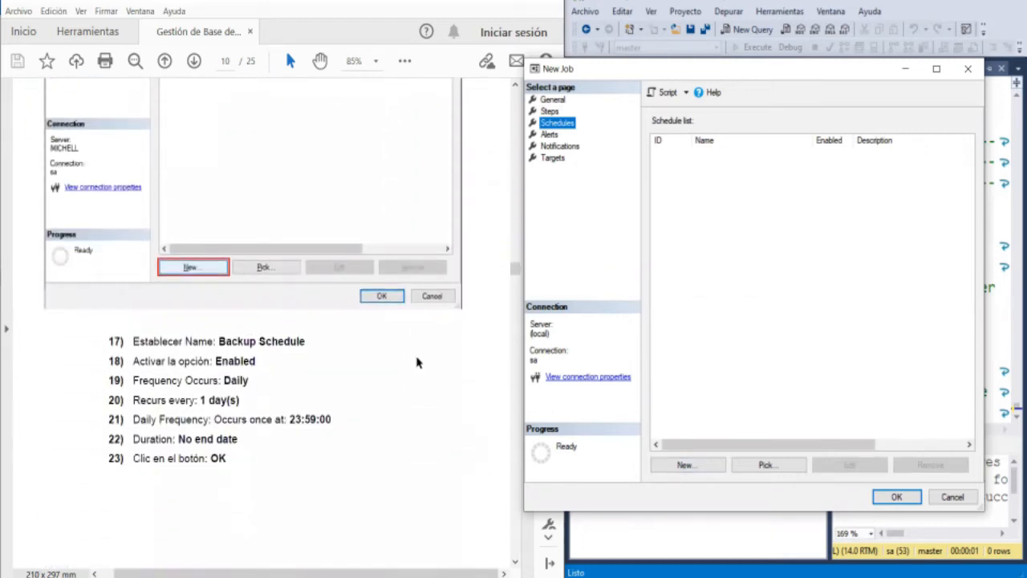
{"action": "scroll", "coordinate": [418, 360], "scroll_direction": "down", "scroll_amount": 6}
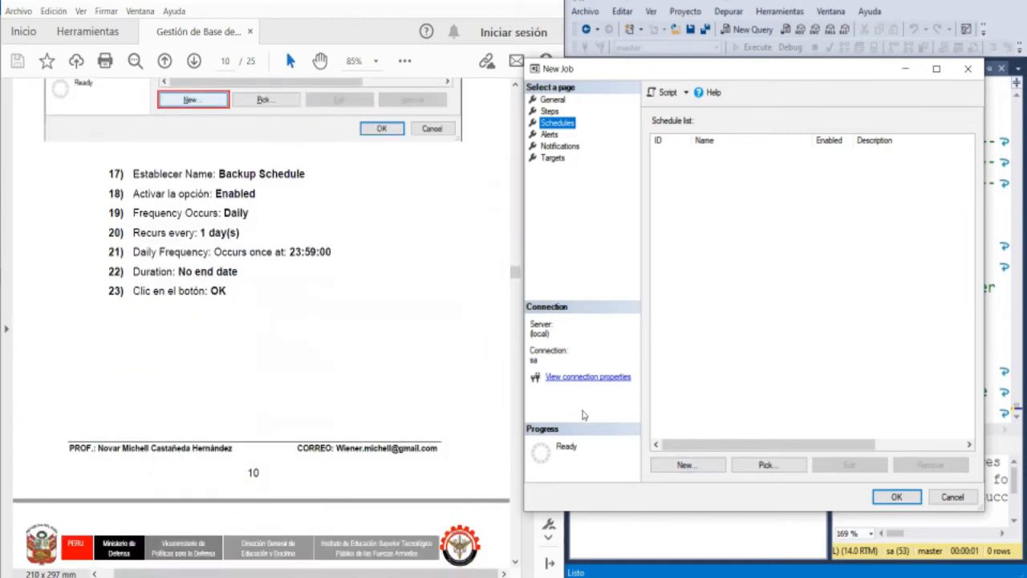
{"action": "left_click", "coordinate": [709, 467]}
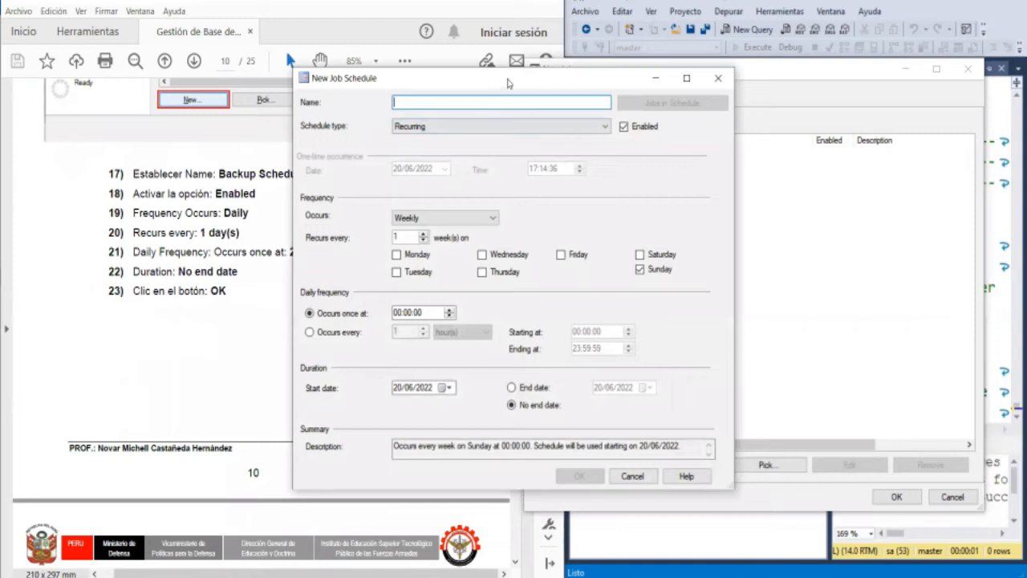
{"action": "left_click_drag", "start_coordinate": [507, 80], "coordinate": [740, 67]}
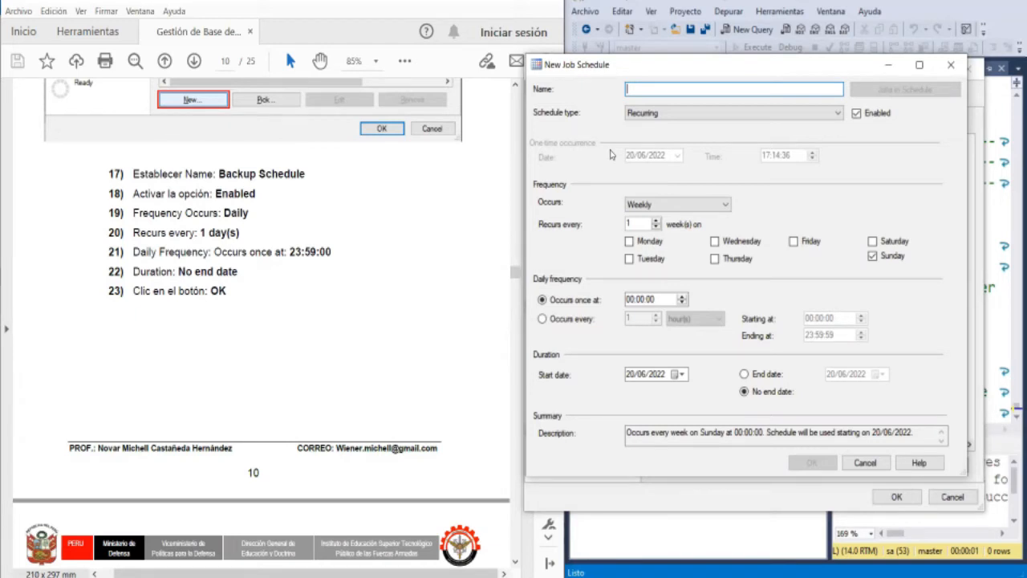
- Name the new job schedule Backup Schedule
{"action": "type", "text": "Backu"}
{"action": "type", "text": "p Ch"}
{"action": "key", "text": "BackSpace"}
{"action": "key", "text": "BackSpace"}
{"action": "type", "text": "S"}
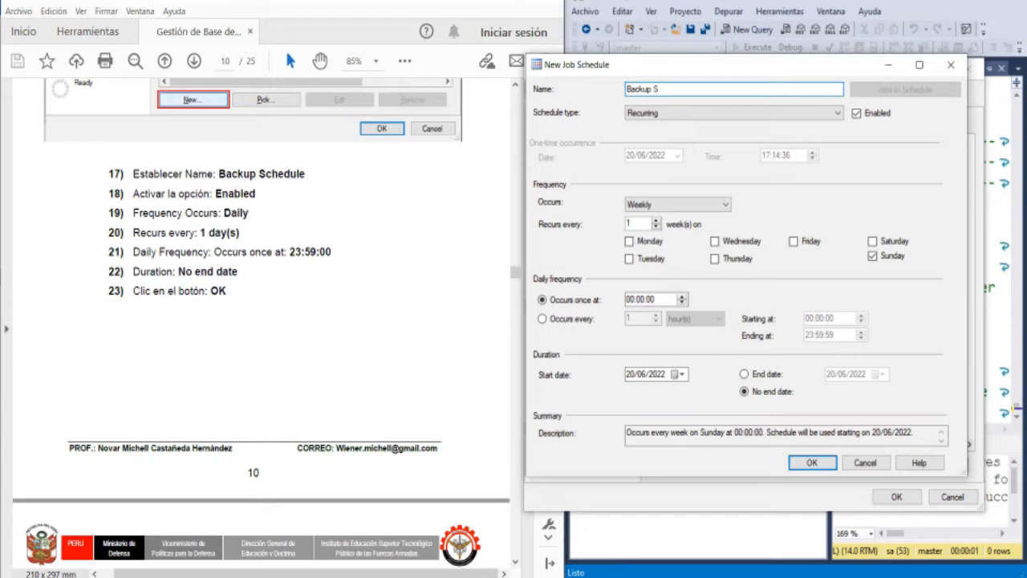
{"action": "type", "text": "chedule"}
- Set the schedule to occur daily, once at 23:59:00, and save it to the job
{"action": "left_click", "coordinate": [698, 205]}
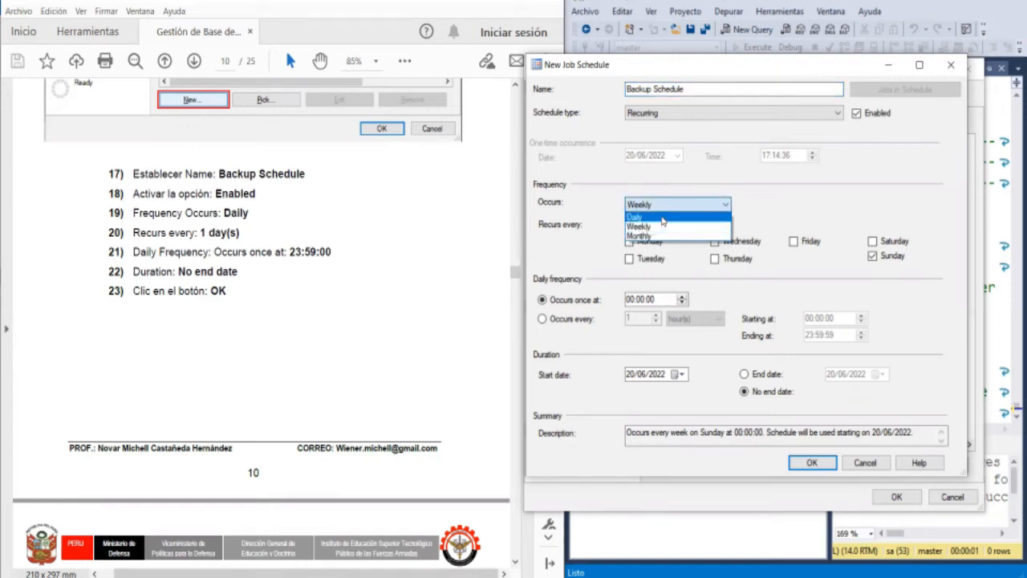
{"action": "left_click", "coordinate": [662, 218]}
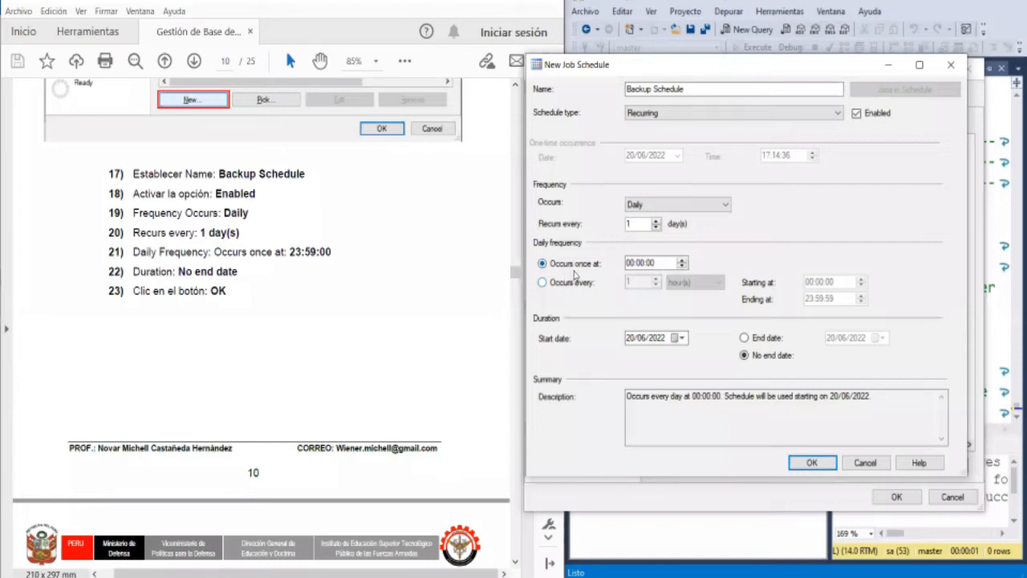
{"action": "left_click", "coordinate": [646, 267]}
{"action": "left_click", "coordinate": [633, 263]}
{"action": "type", "text": "23"}
{"action": "key", "text": "Right"}
{"action": "type", "text": "59"}
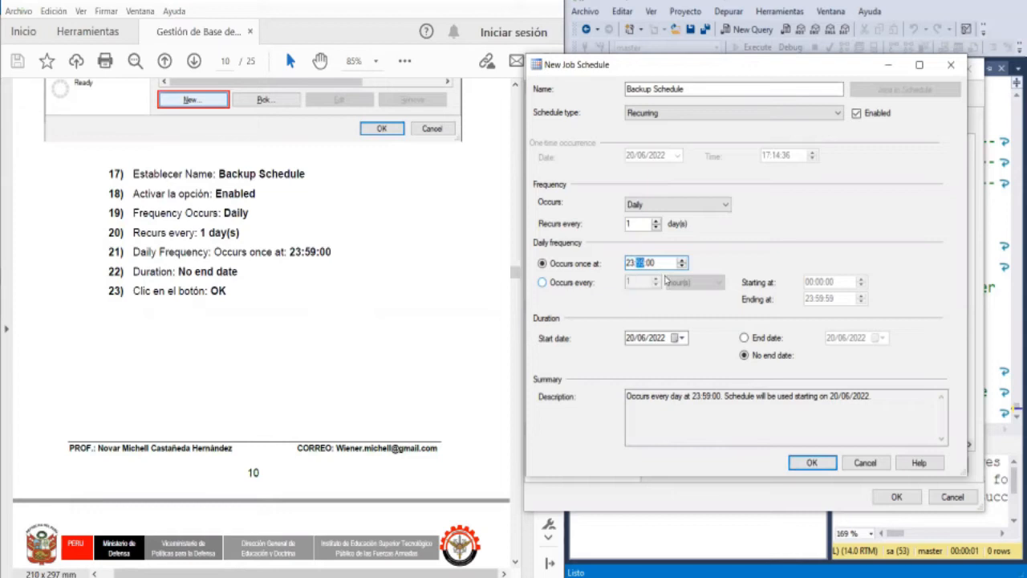
{"action": "key", "text": "Right"}
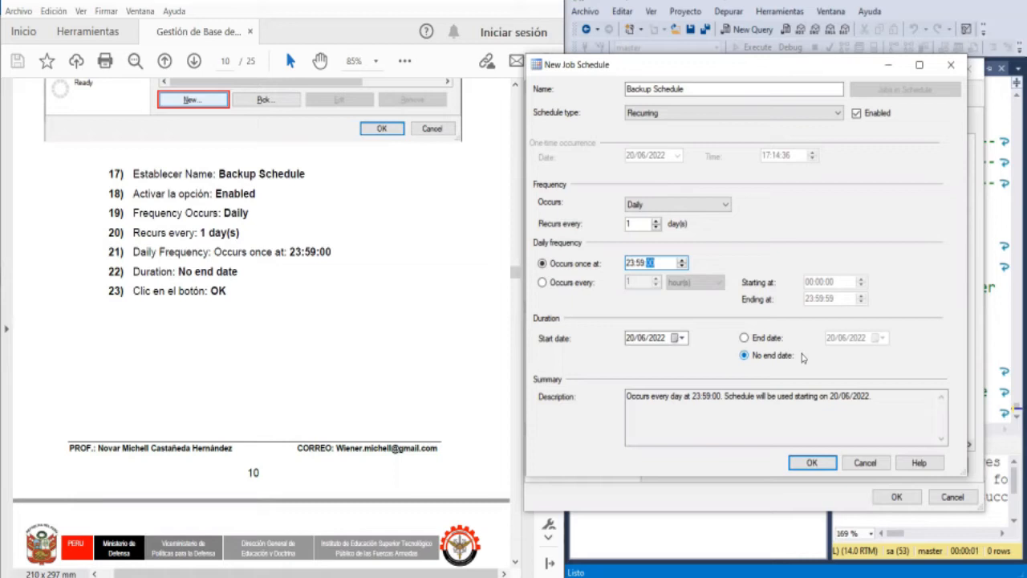
{"action": "left_click", "coordinate": [809, 463]}
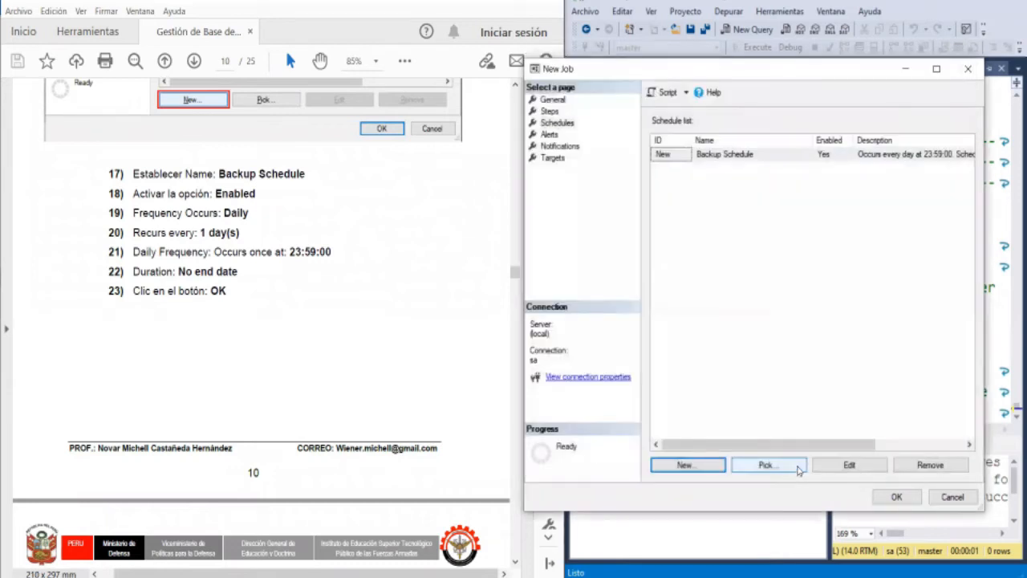
- Check the guide's schedule example and read its instructions for verifying the created job
{"action": "left_click", "coordinate": [439, 333]}
{"action": "scroll", "coordinate": [439, 330], "scroll_direction": "down", "scroll_amount": 5}
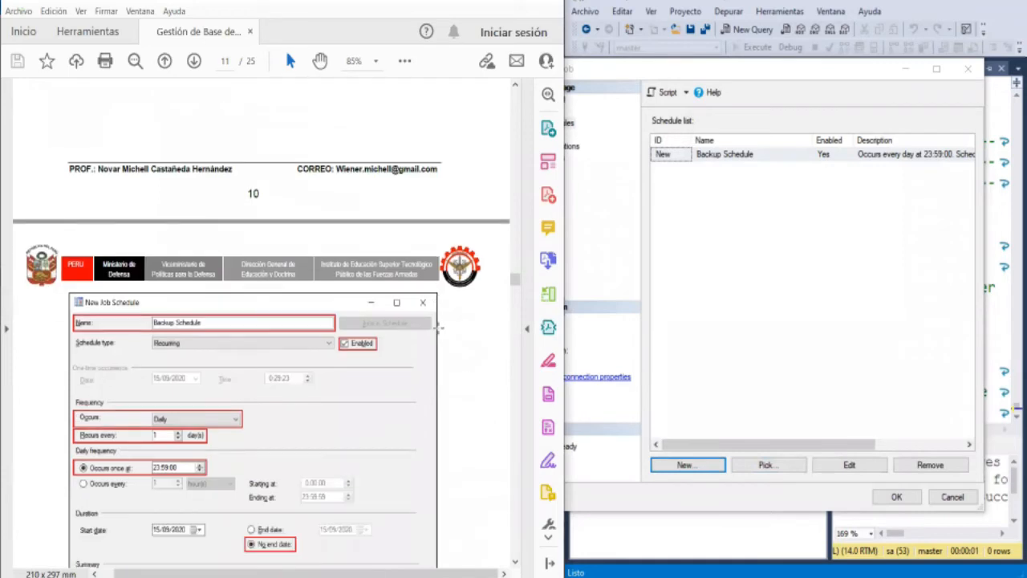
{"action": "scroll", "coordinate": [439, 327], "scroll_direction": "down", "scroll_amount": 4}
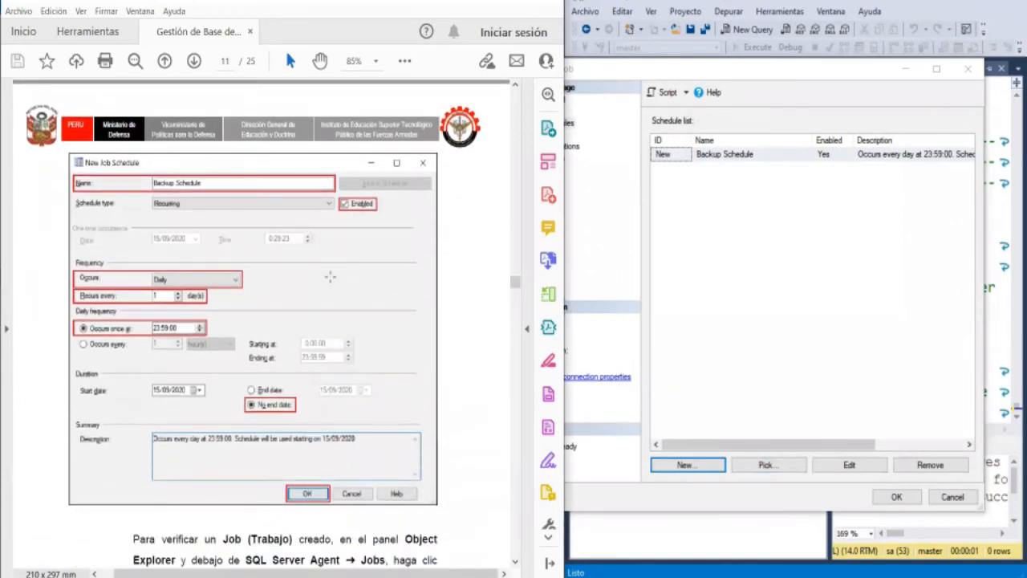
{"action": "scroll", "coordinate": [271, 286], "scroll_direction": "down", "scroll_amount": 4}
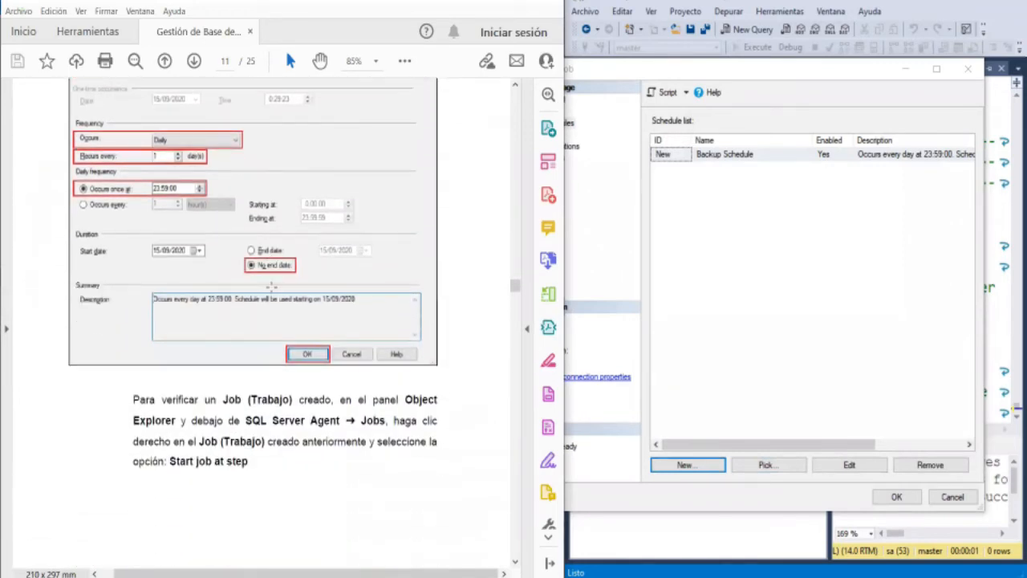
{"action": "scroll", "coordinate": [271, 285], "scroll_direction": "down", "scroll_amount": 3}
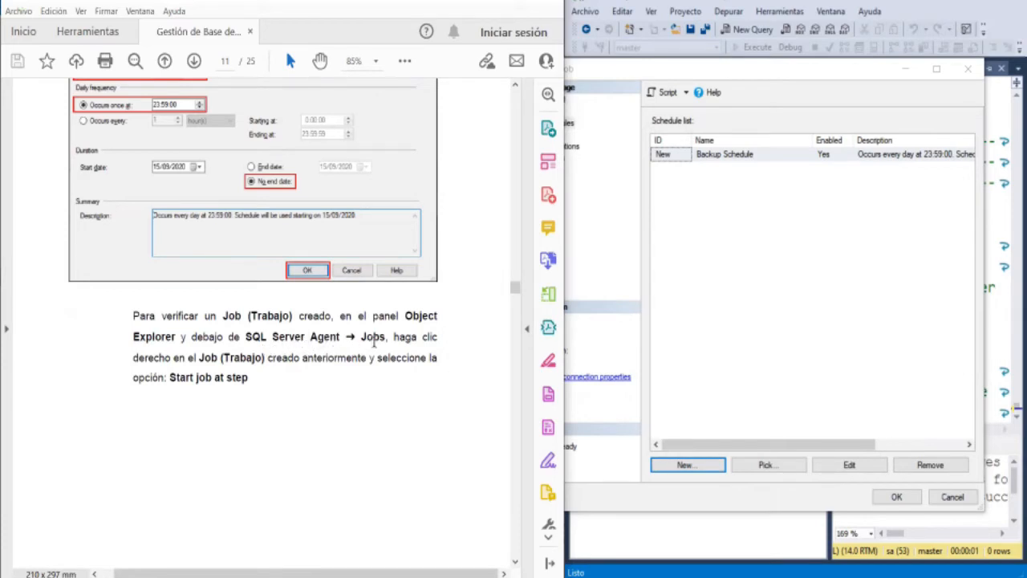
- Read the guide's instructions and example for verifying a job with Start Job at Step, including the expected result
{"action": "scroll", "coordinate": [373, 341], "scroll_direction": "down", "scroll_amount": 1}
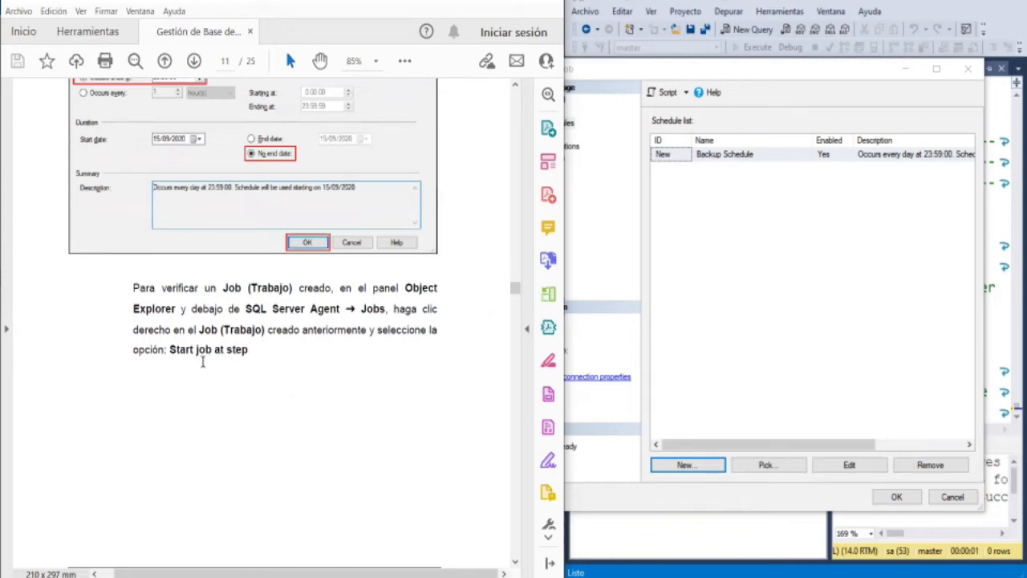
{"action": "scroll", "coordinate": [265, 368], "scroll_direction": "down", "scroll_amount": 5}
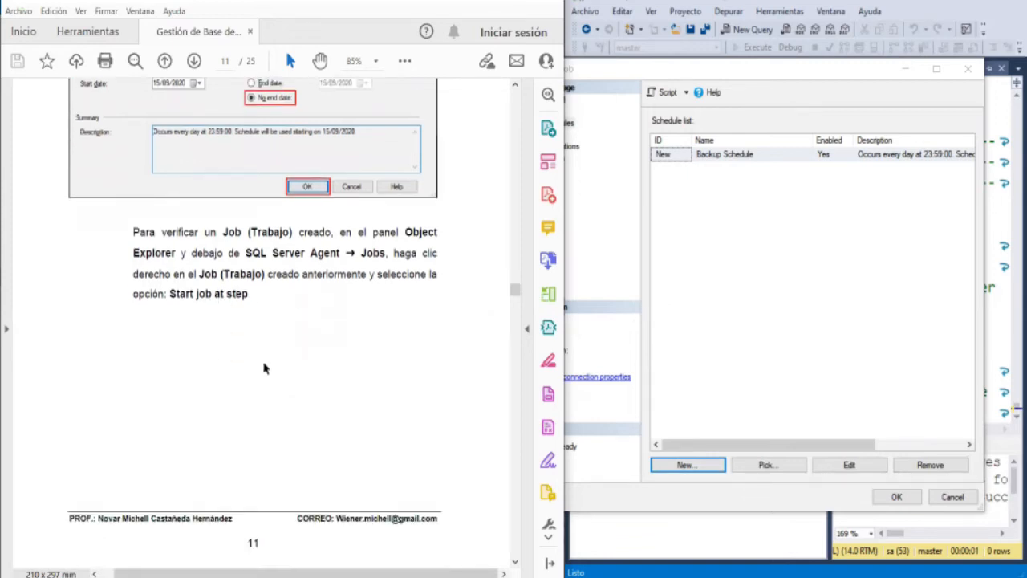
{"action": "scroll", "coordinate": [264, 364], "scroll_direction": "down", "scroll_amount": 4}
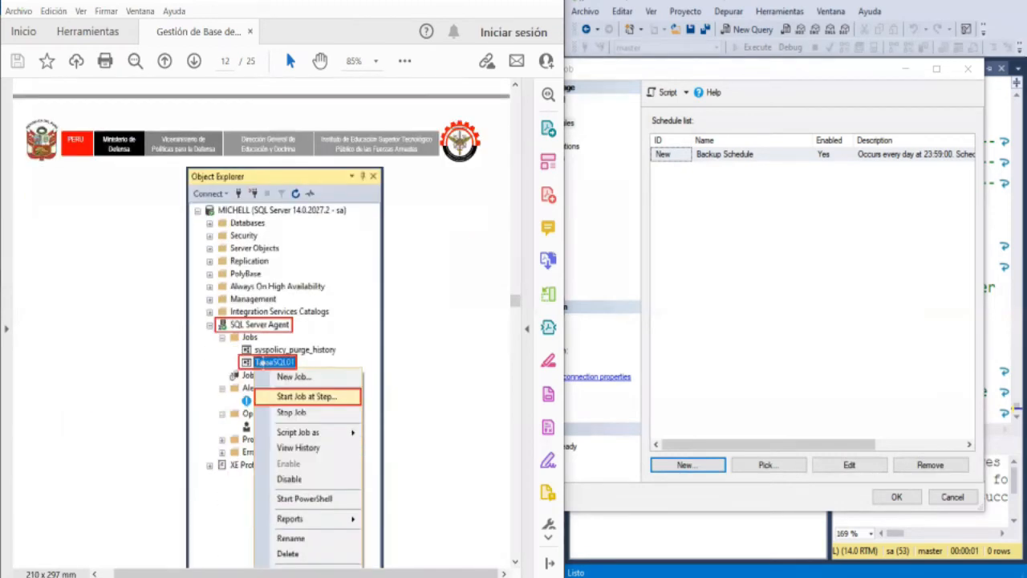
{"action": "scroll", "coordinate": [263, 364], "scroll_direction": "down", "scroll_amount": 1}
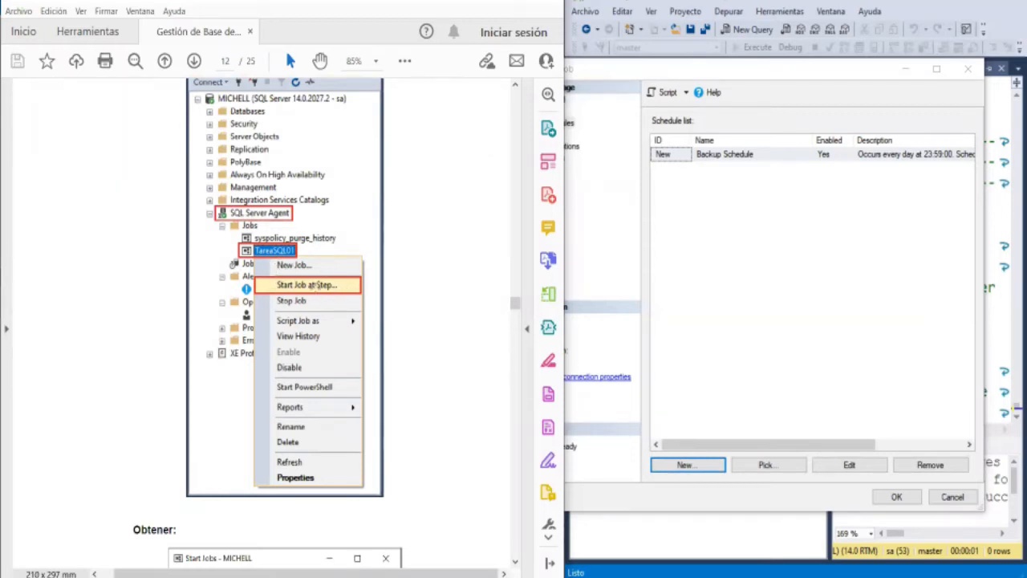
{"action": "scroll", "coordinate": [317, 295], "scroll_direction": "down", "scroll_amount": 5}
{"action": "scroll", "coordinate": [317, 295], "scroll_direction": "down", "scroll_amount": 1}
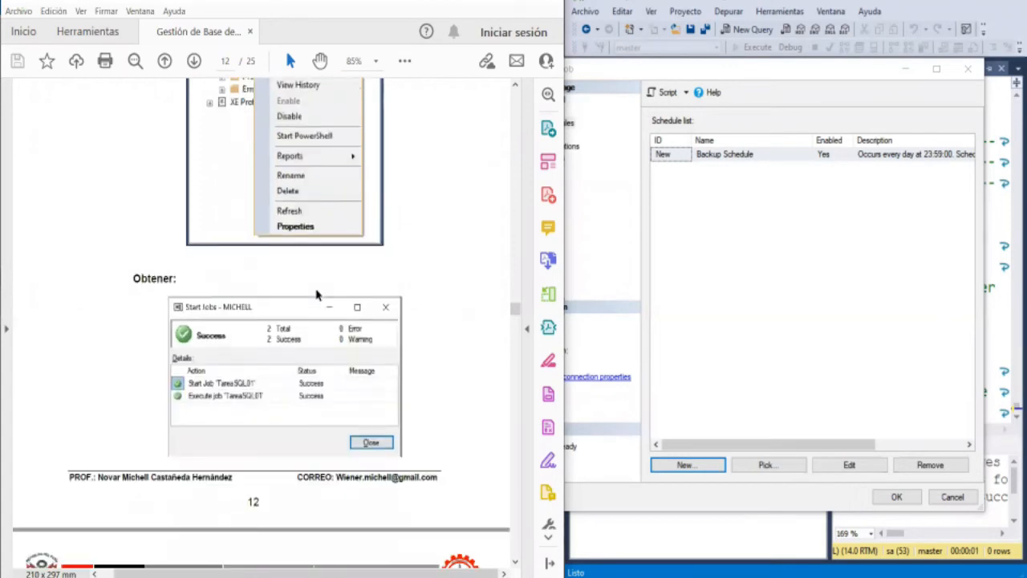
- Save the new job with its Backup Schedule and select TareaSQL2022_01 under the SQL Server Agent jobs, leaving its name unedited
{"action": "left_click", "coordinate": [667, 80]}
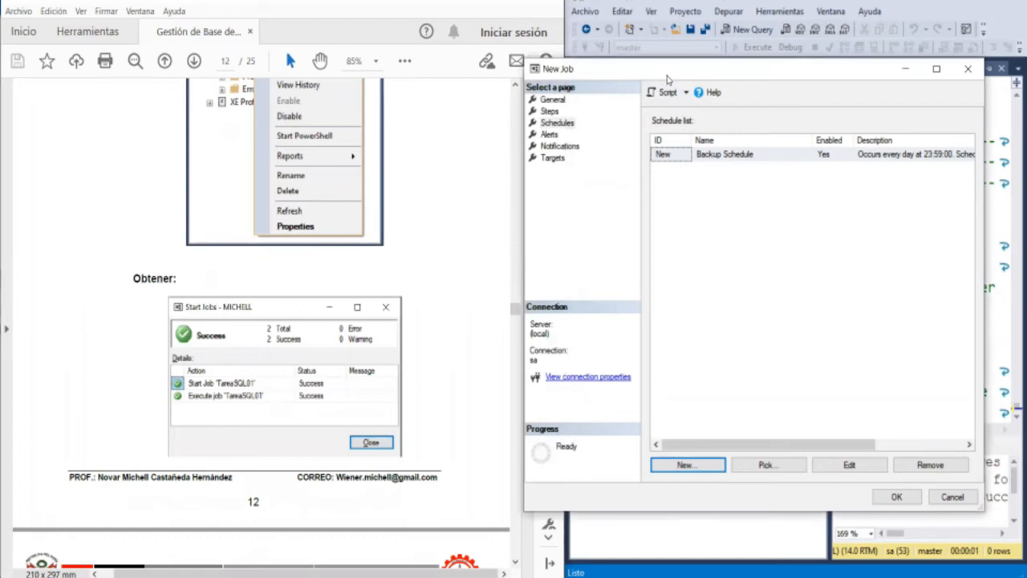
{"action": "left_click", "coordinate": [897, 497]}
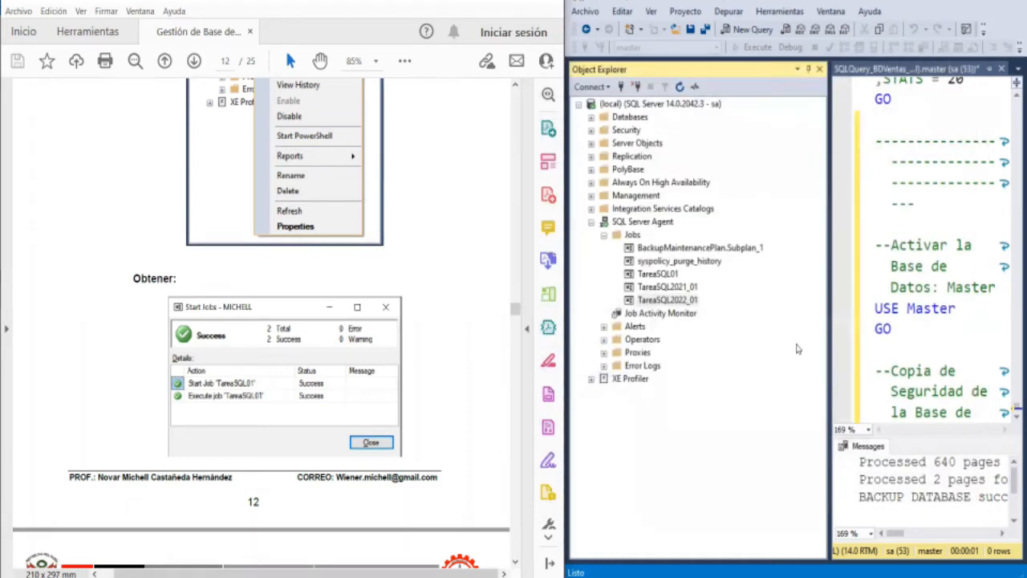
{"action": "left_click", "coordinate": [689, 303]}
{"action": "left_click", "coordinate": [688, 303]}
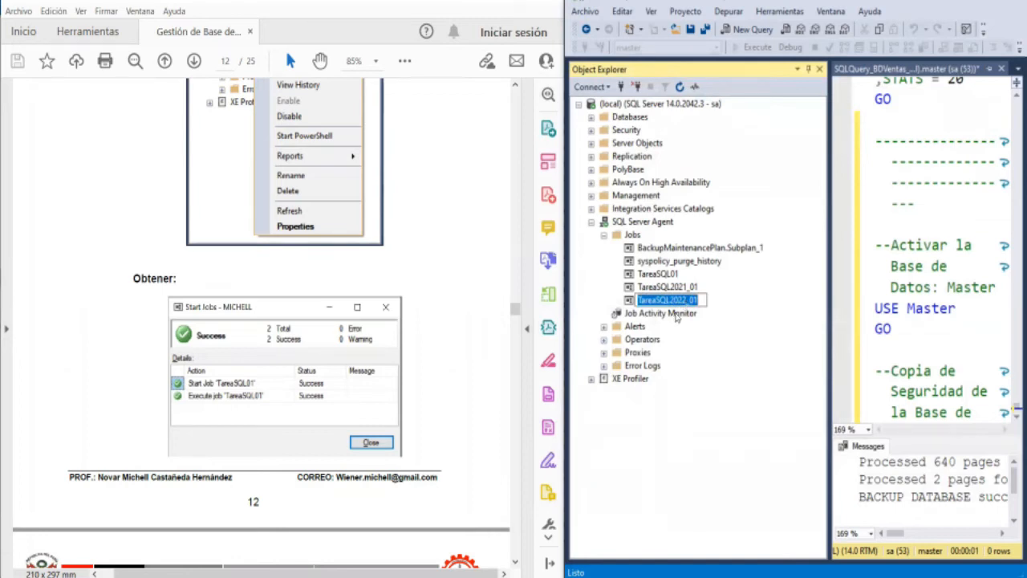
{"action": "left_click", "coordinate": [675, 313]}
{"action": "left_click", "coordinate": [680, 302]}
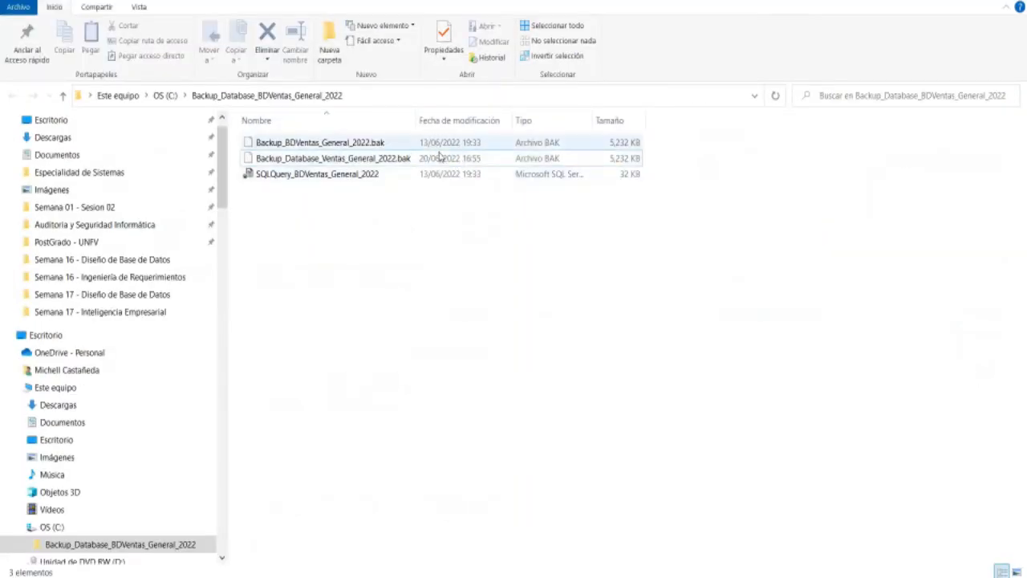
- Check Backup_Database_Ventas_General_2022.bak in the backup folder, and run the TareaSQL2022_01 job with Start Job at Step
{"action": "left_click", "coordinate": [412, 161]}
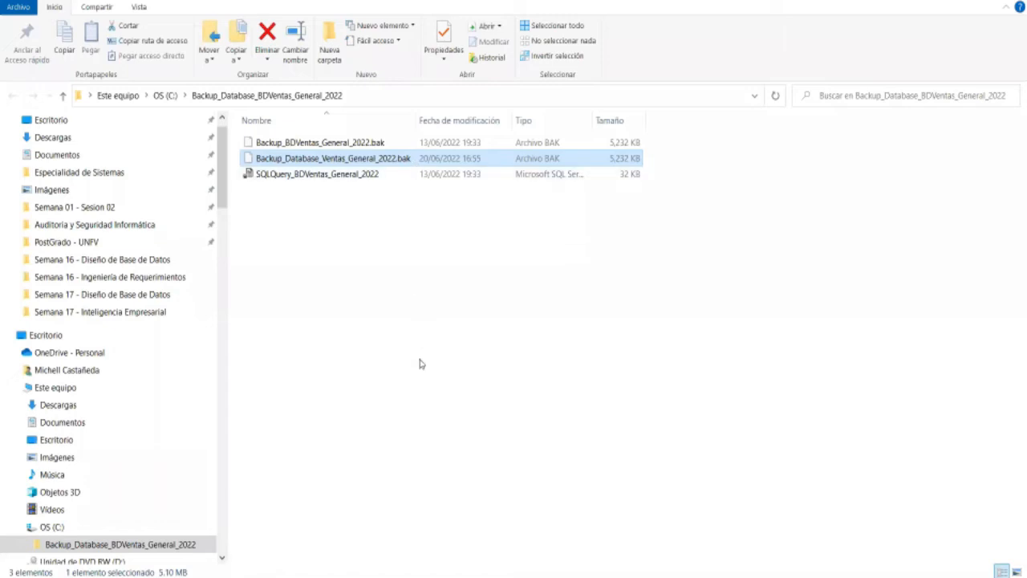
{"action": "left_click", "coordinate": [562, 577]}
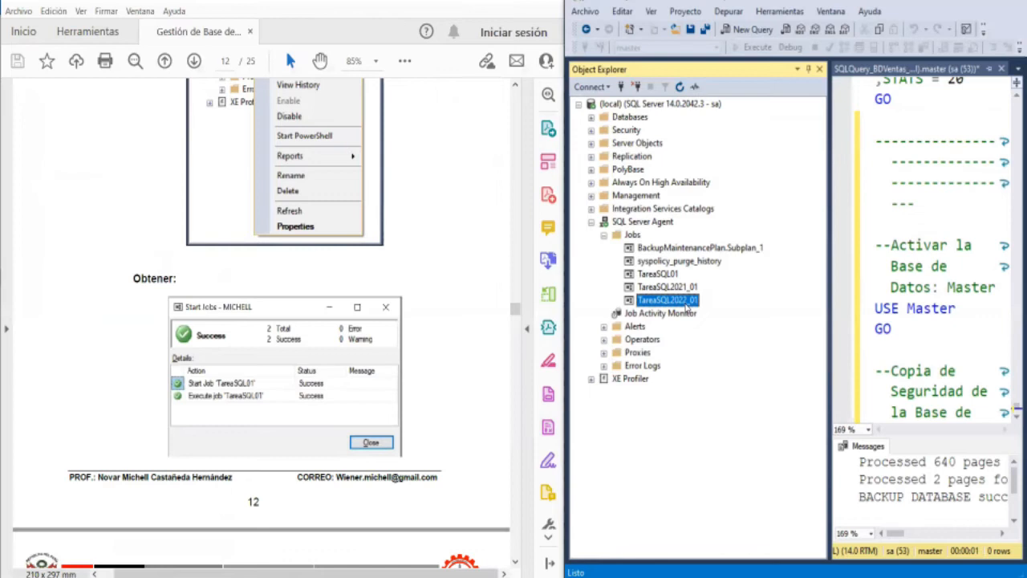
{"action": "right_click", "coordinate": [686, 306]}
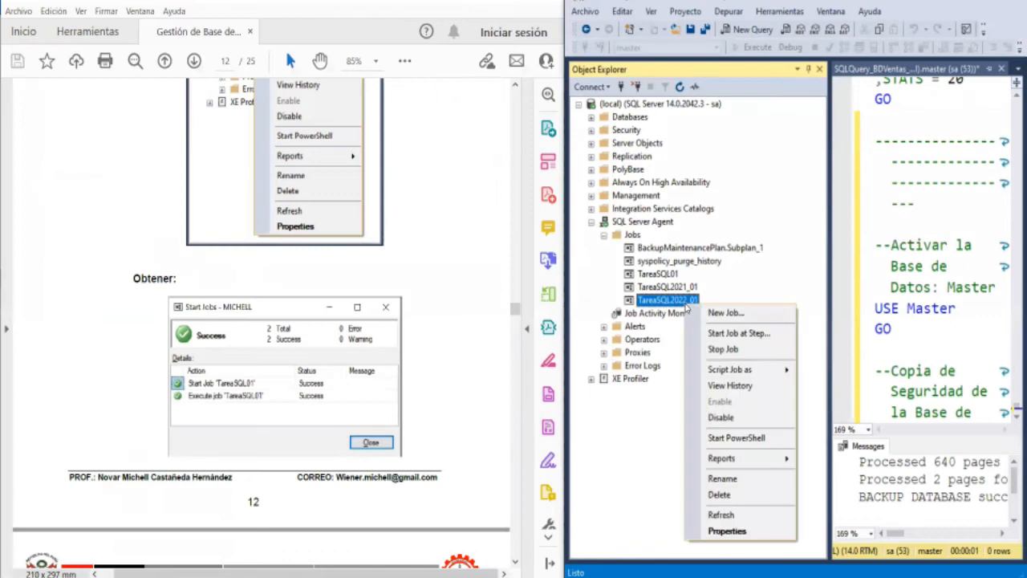
{"action": "left_click", "coordinate": [776, 335]}
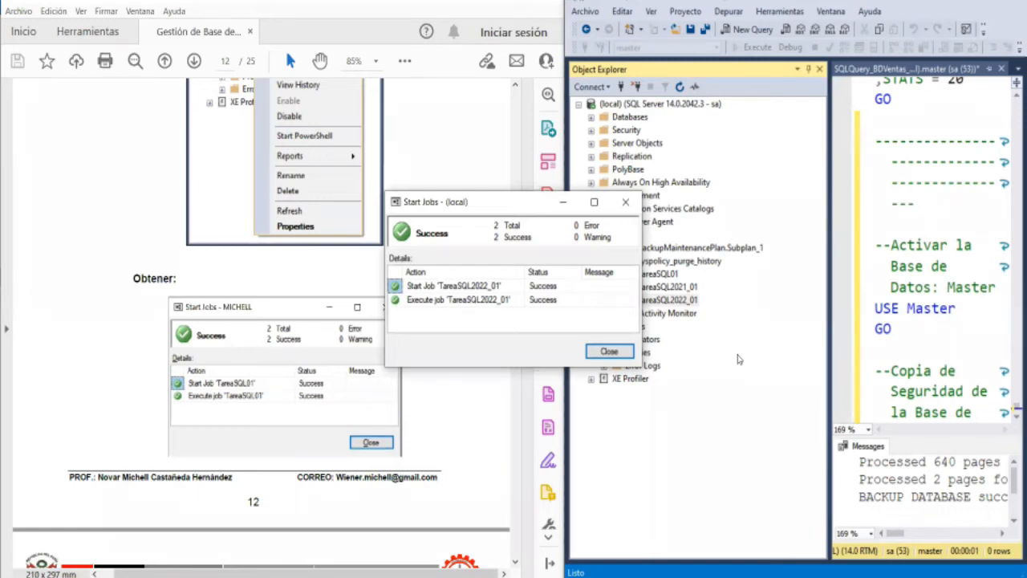
{"action": "left_click", "coordinate": [610, 351]}
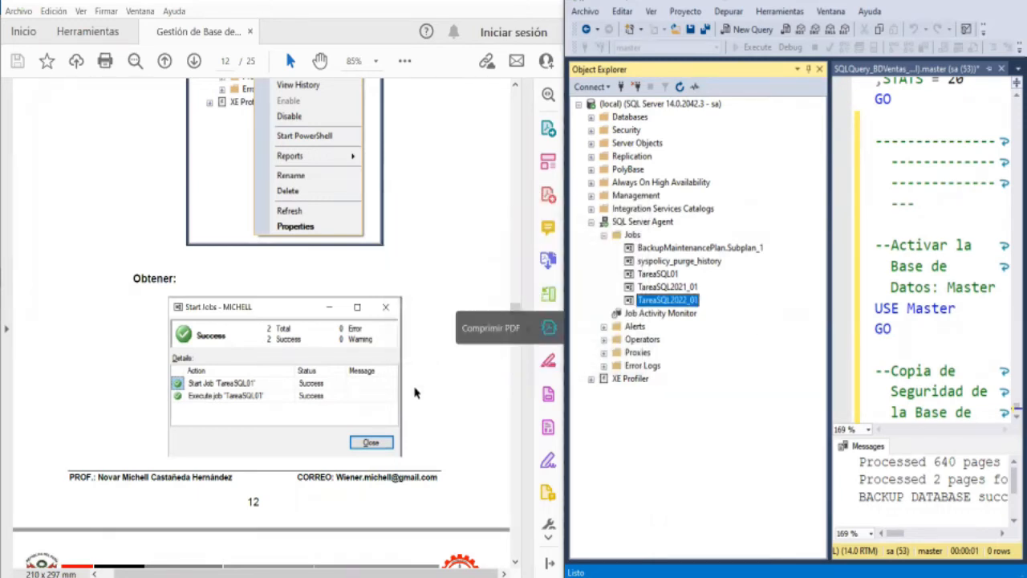
- Switch to the Backup_Database_BDVentas_General_2022 folder in File Explorer and inspect the backup files with their full names shown
{"action": "left_click", "coordinate": [307, 577]}
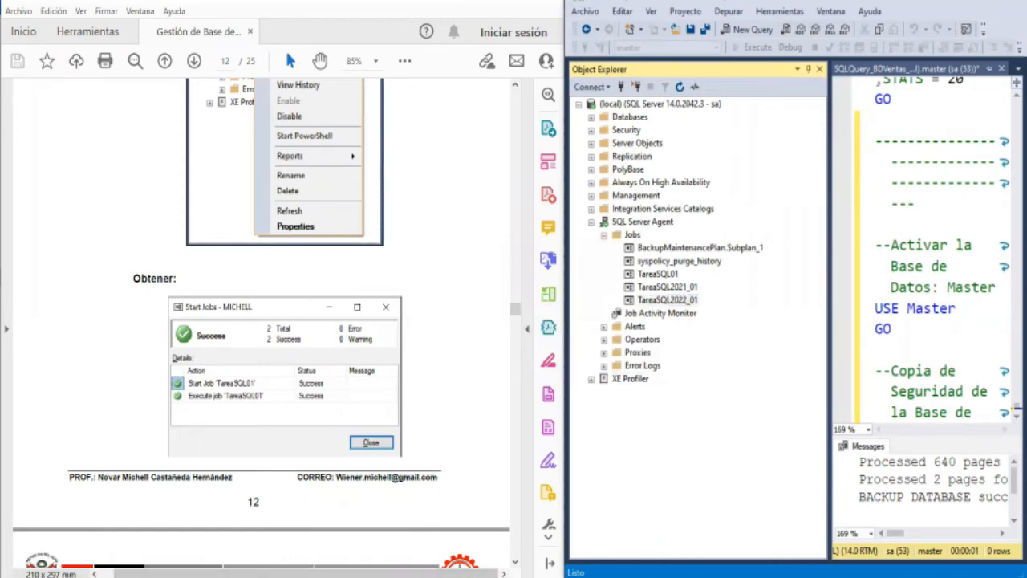
{"action": "left_click_drag", "start_coordinate": [428, 118], "coordinate": [505, 119]}
{"action": "left_click", "coordinate": [420, 197]}
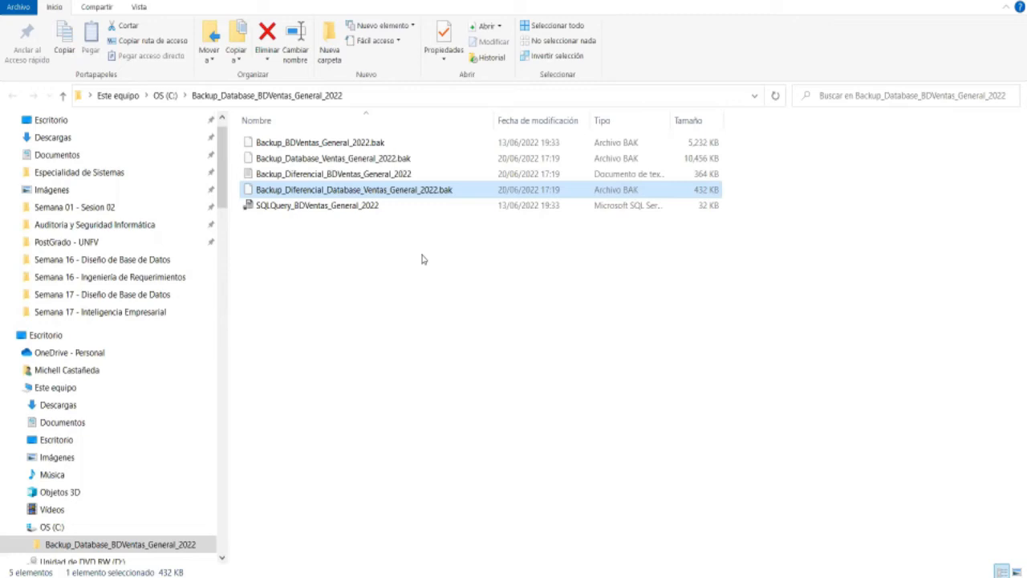
- Inspect the text file Backup_Diferencial_BDVentas_General_2022 in Notepad, close it, and review the differential and full backup files in the folder
{"action": "double_click", "coordinate": [397, 173]}
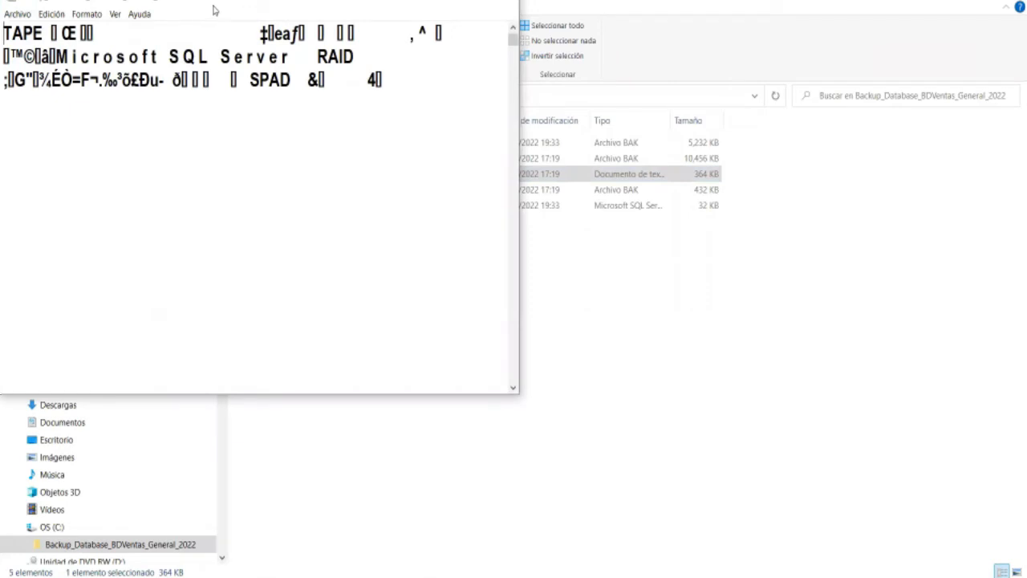
{"action": "left_click_drag", "start_coordinate": [214, 9], "coordinate": [316, 69]}
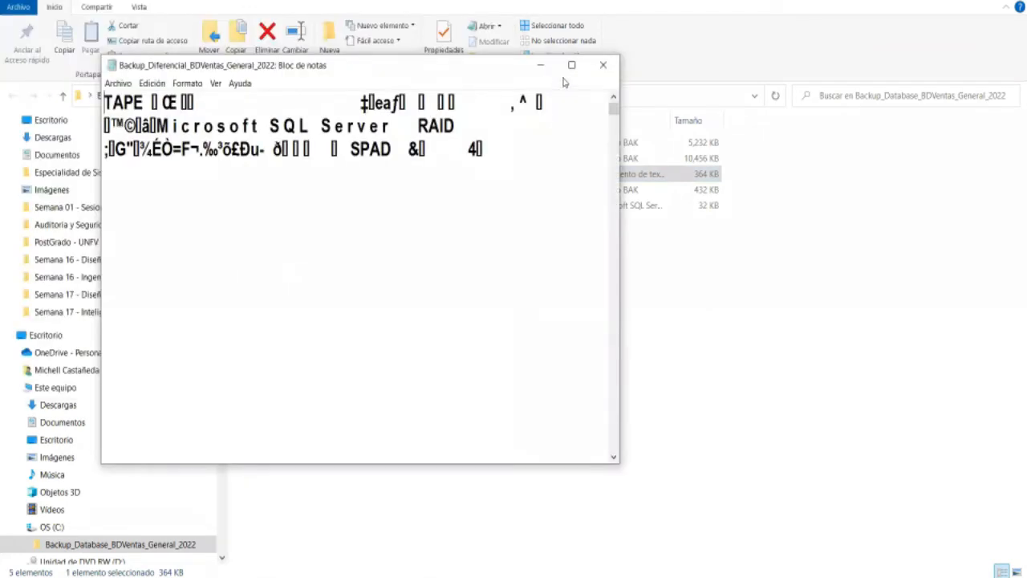
{"action": "left_click", "coordinate": [608, 65]}
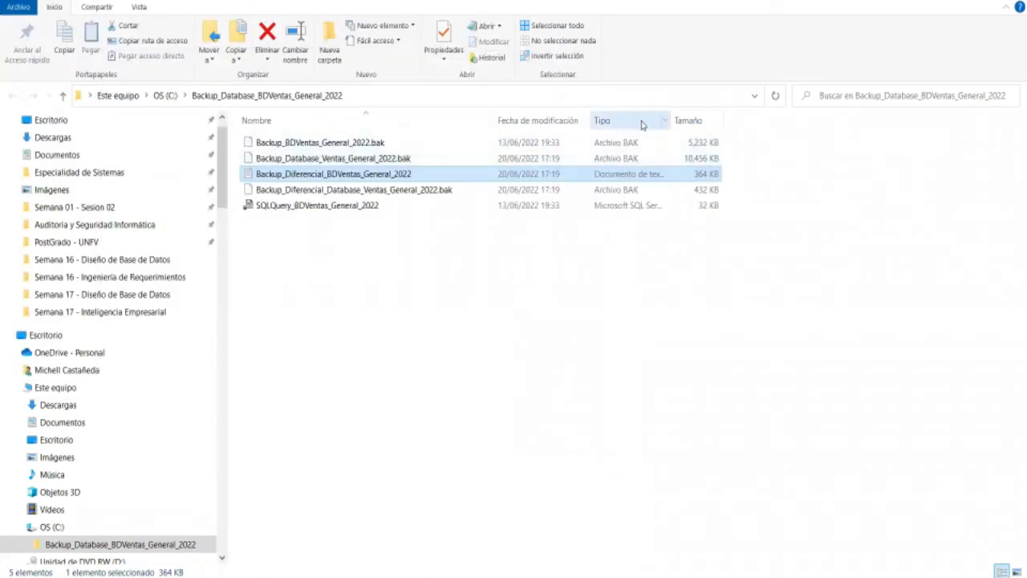
{"action": "left_click", "coordinate": [401, 191]}
{"action": "left_click", "coordinate": [402, 176]}
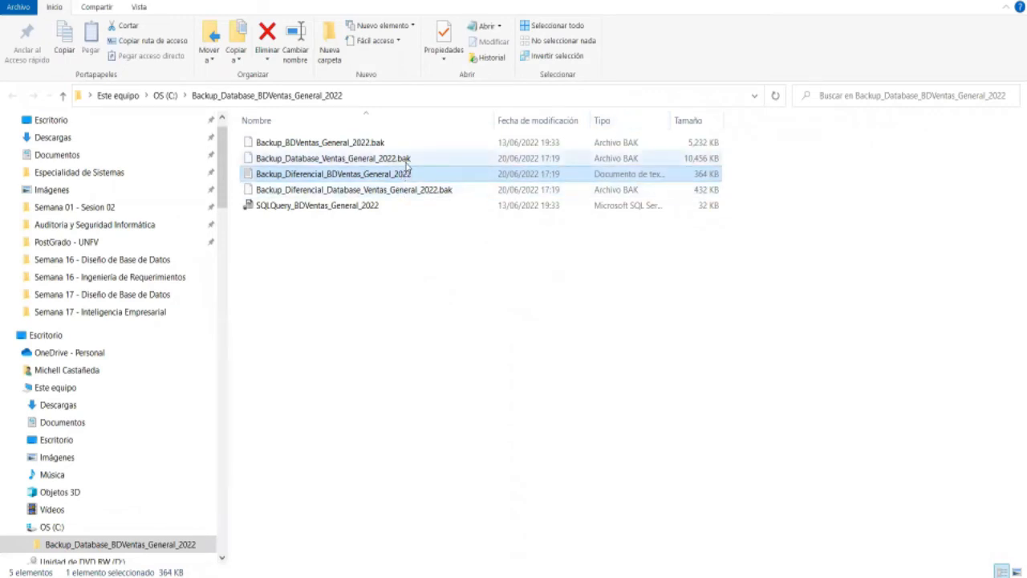
{"action": "left_click", "coordinate": [405, 159]}
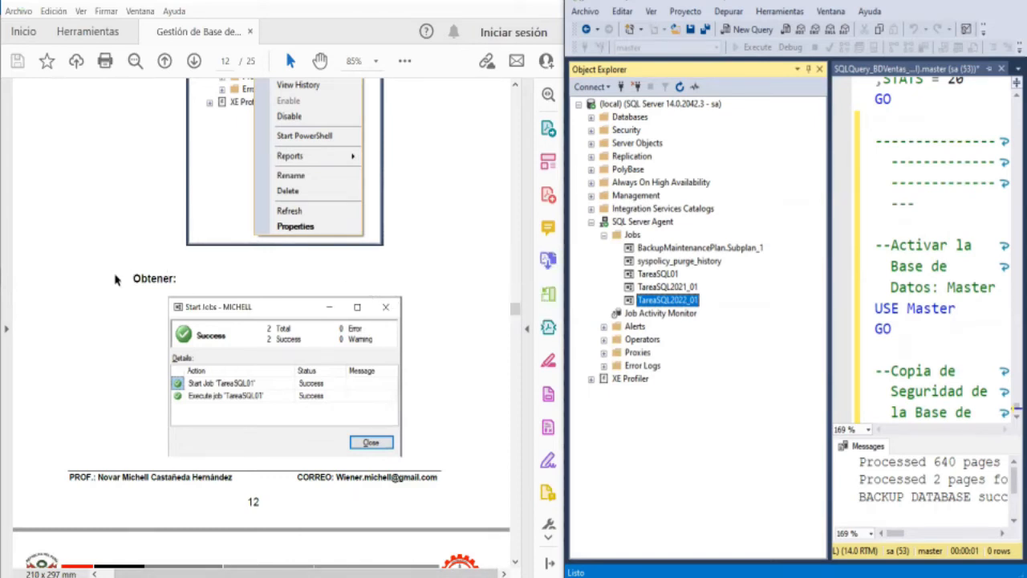
- Read the guide's notes on backing up all databases and its section on scheduled backups using SQL Server Maintenance Plans
{"action": "scroll", "coordinate": [115, 278], "scroll_direction": "down", "scroll_amount": 5}
{"action": "scroll", "coordinate": [115, 281], "scroll_direction": "down", "scroll_amount": 5}
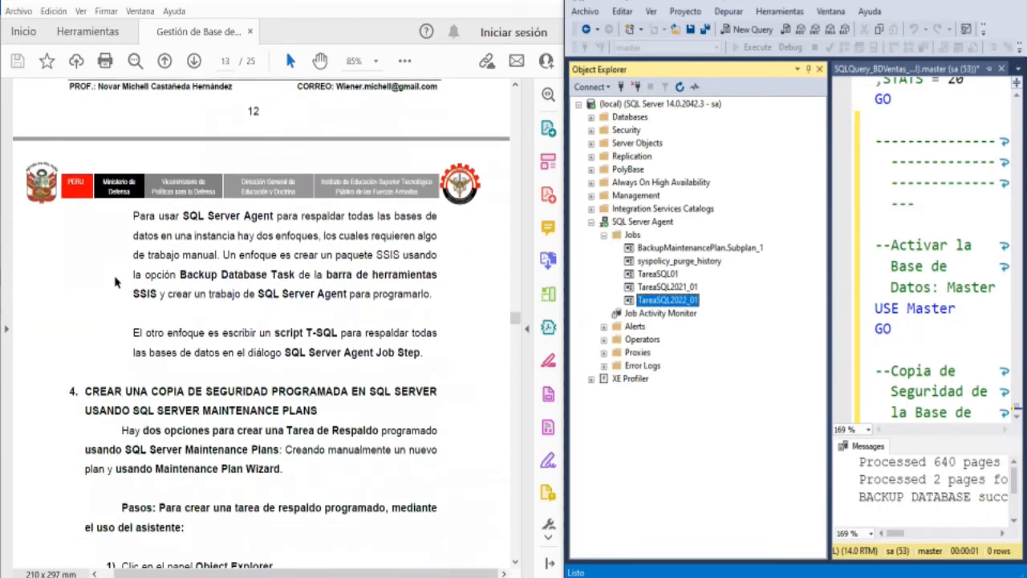
{"action": "scroll", "coordinate": [115, 282], "scroll_direction": "down", "scroll_amount": 1}
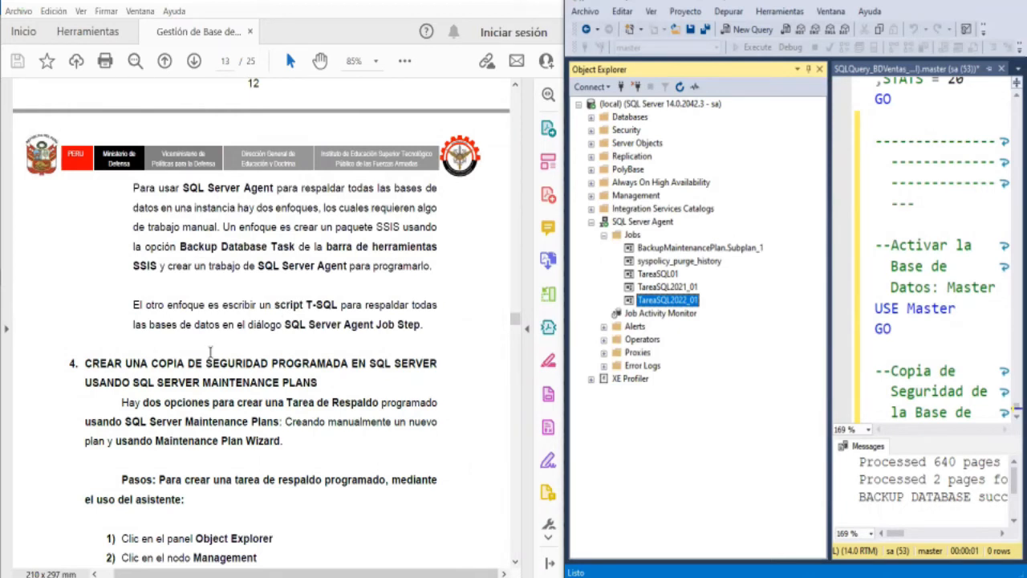
- Read the guide's steps for starting the Maintenance Plan Wizard and expand the Management node in Object Explorer
{"action": "scroll", "coordinate": [213, 353], "scroll_direction": "down", "scroll_amount": 1}
{"action": "scroll", "coordinate": [214, 353], "scroll_direction": "down", "scroll_amount": 5}
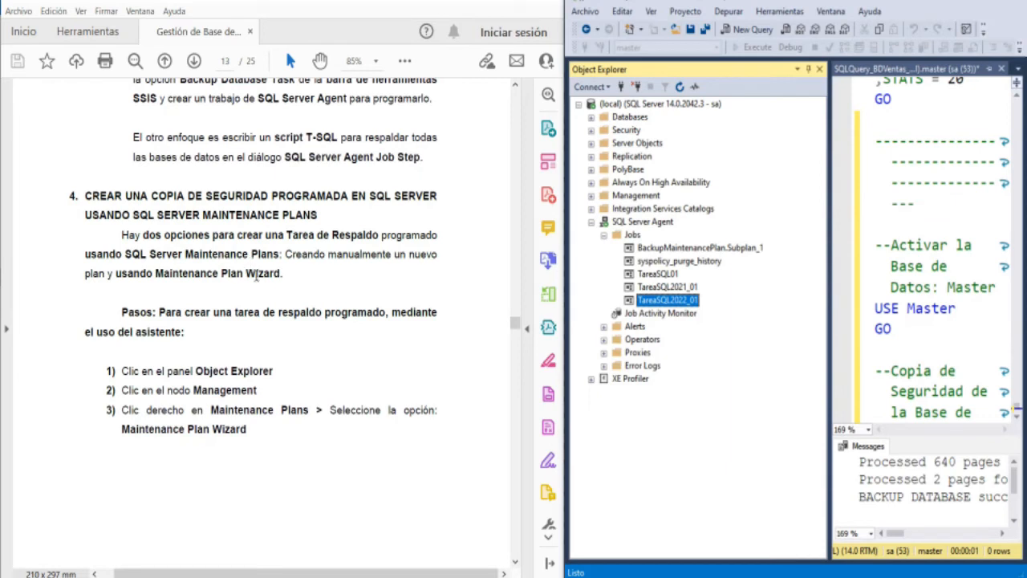
{"action": "scroll", "coordinate": [258, 279], "scroll_direction": "down", "scroll_amount": 2}
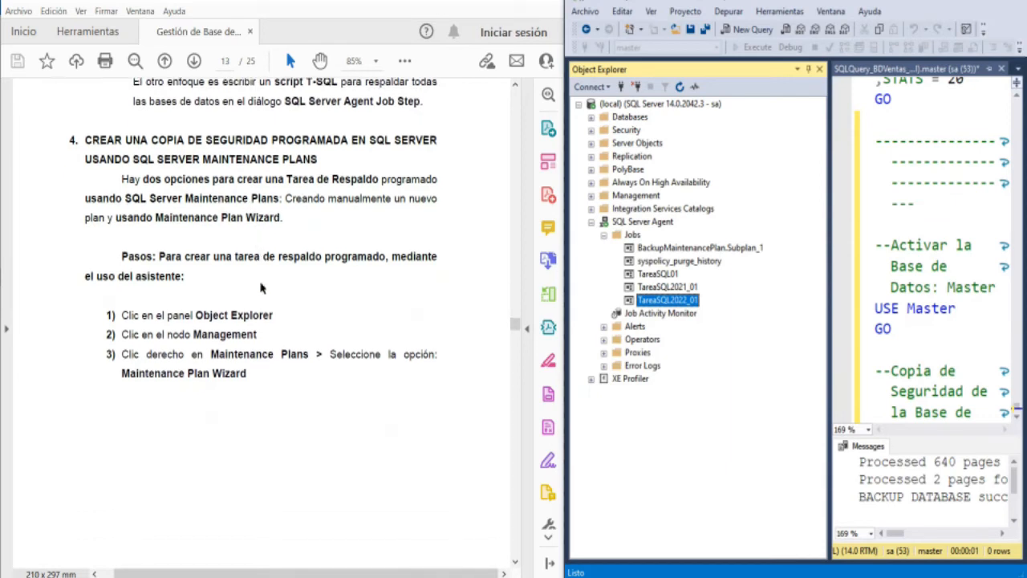
{"action": "scroll", "coordinate": [129, 415], "scroll_direction": "down", "scroll_amount": 1}
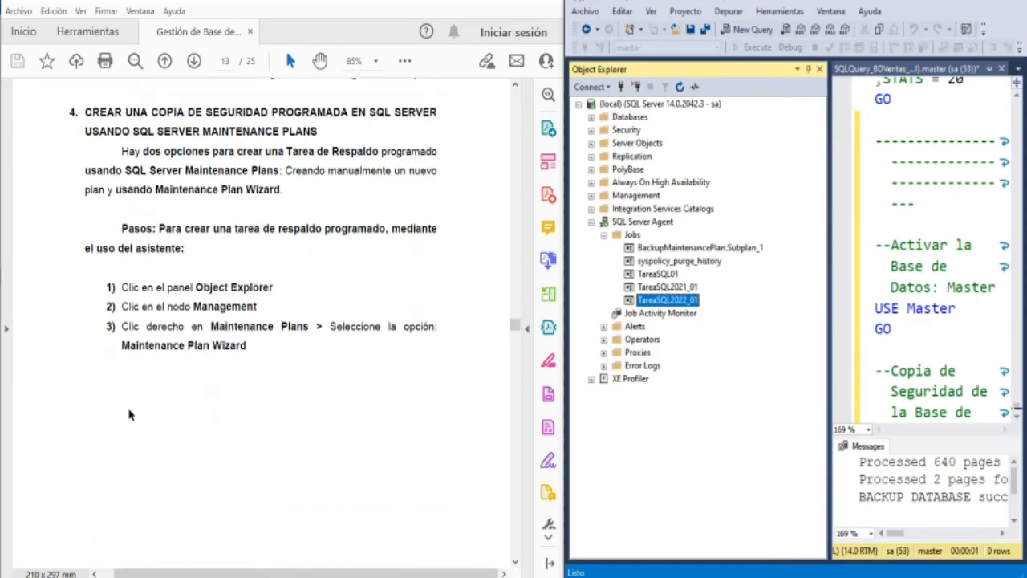
{"action": "scroll", "coordinate": [129, 415], "scroll_direction": "down", "scroll_amount": 2}
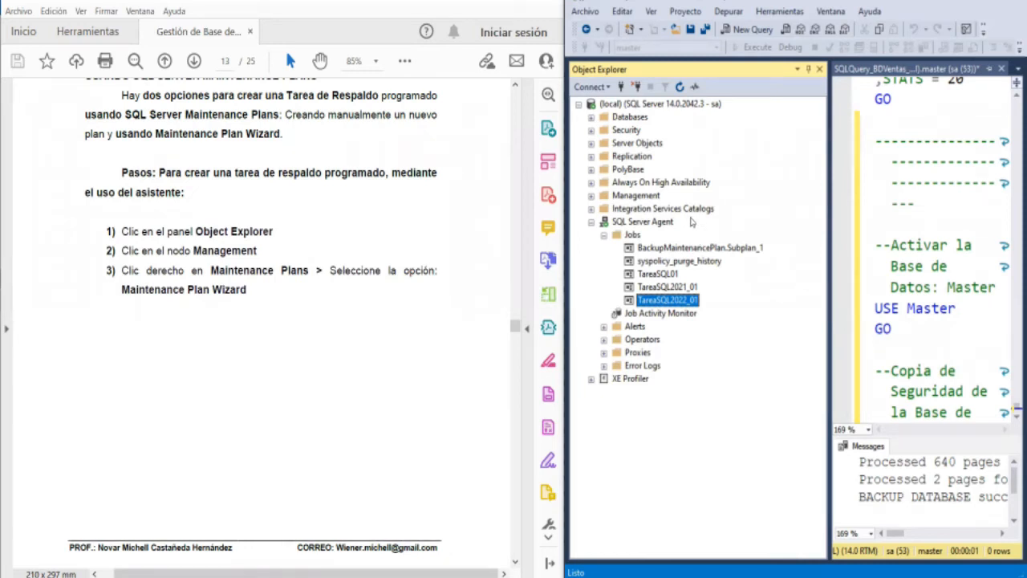
{"action": "double_click", "coordinate": [655, 197]}
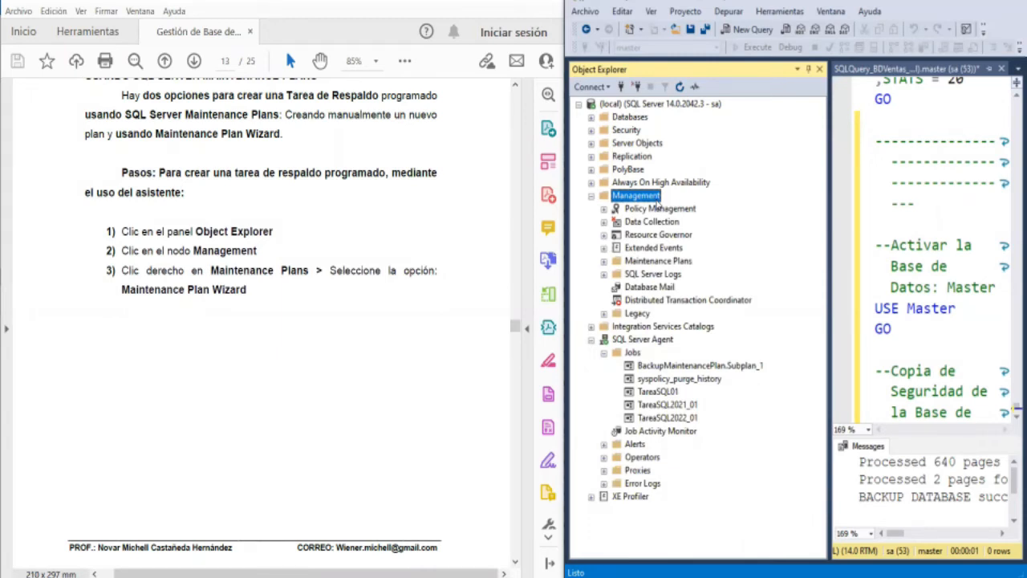
{"action": "right_click", "coordinate": [656, 206]}
{"action": "left_click", "coordinate": [656, 198]}
{"action": "right_click", "coordinate": [657, 201]}
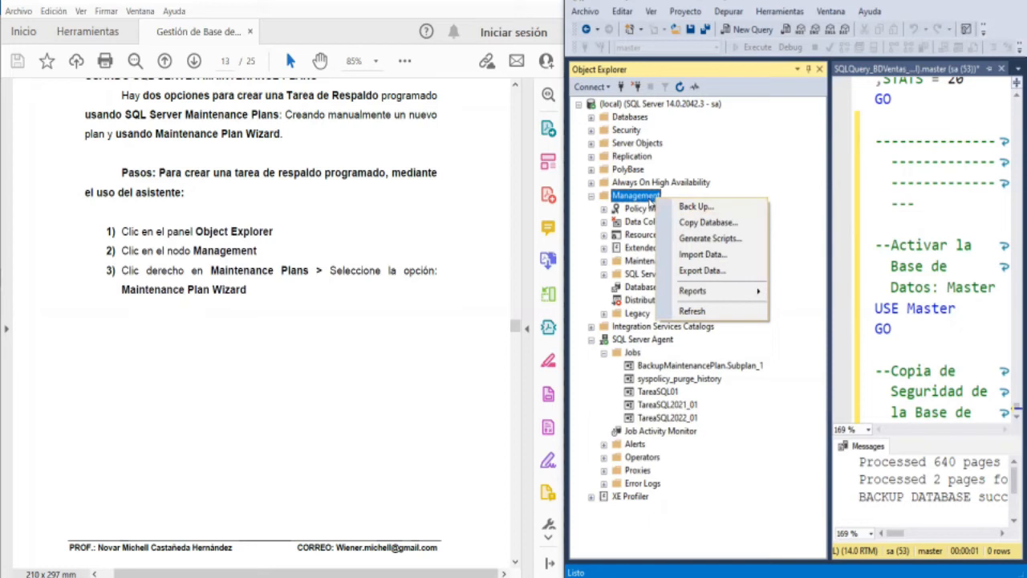
{"action": "left_click", "coordinate": [654, 201]}
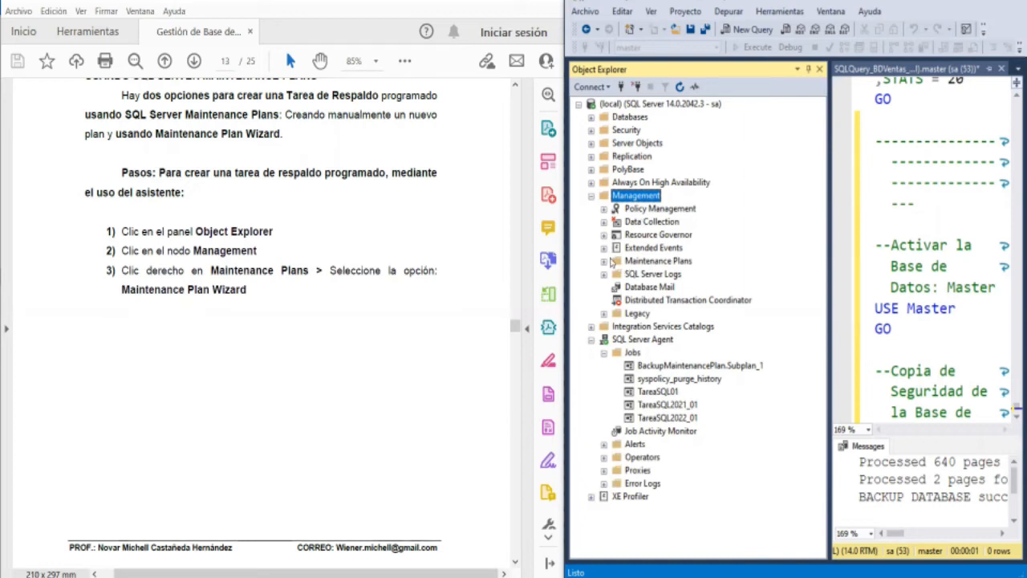
- Expand the Maintenance Plans folder under Management and start the Maintenance Plan Wizard from it
{"action": "left_click", "coordinate": [605, 263]}
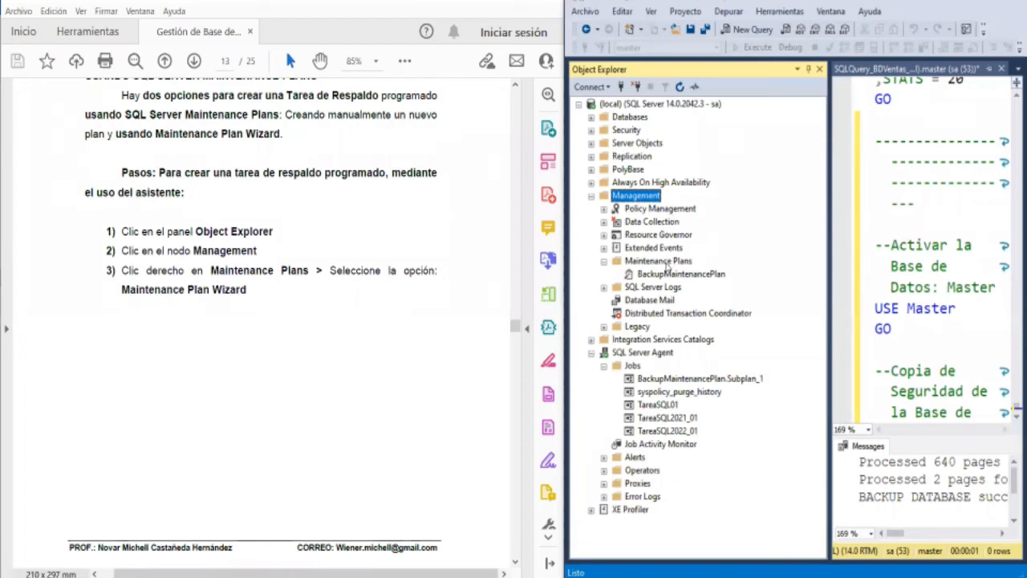
{"action": "left_click", "coordinate": [665, 263]}
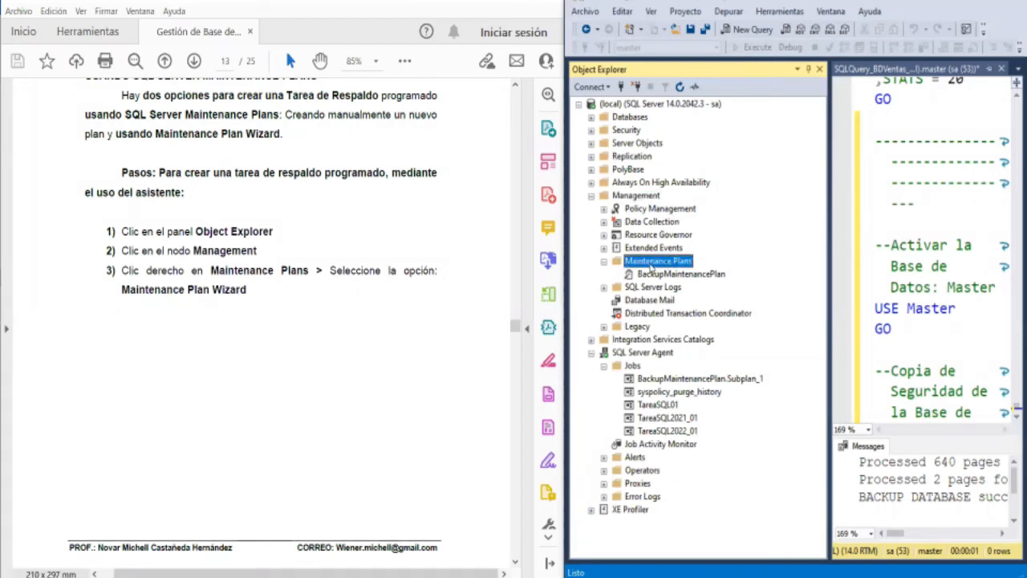
{"action": "right_click", "coordinate": [651, 267]}
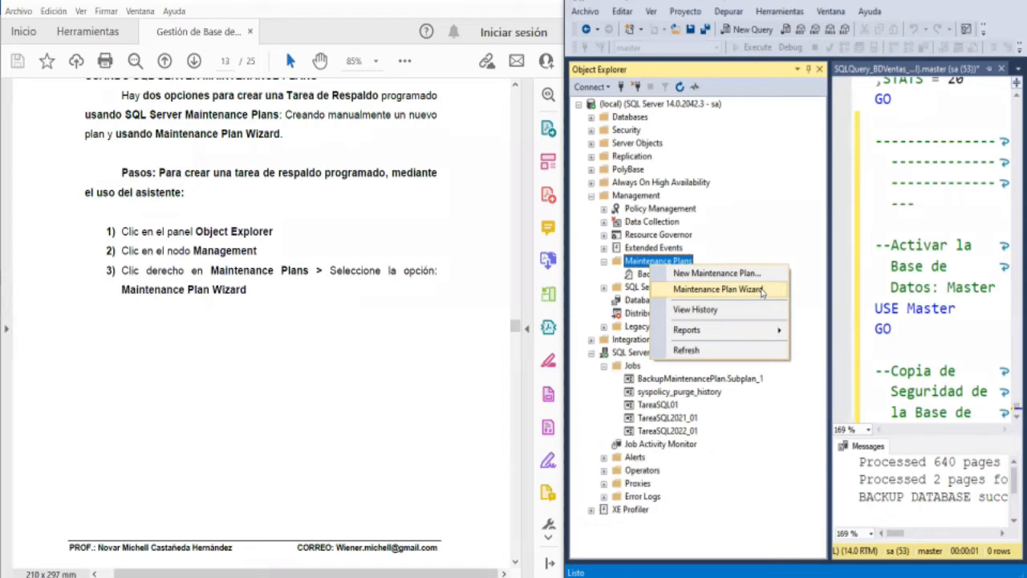
{"action": "left_click", "coordinate": [760, 289]}
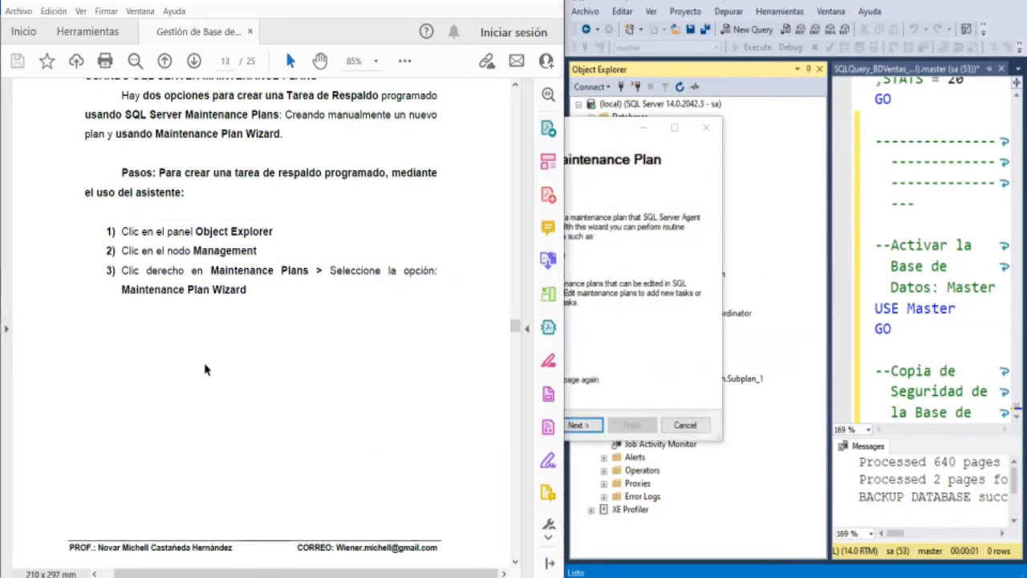
- Check the guide's instructions 4 to 7 and continue past the wizard's starting page to the plan properties
{"action": "scroll", "coordinate": [204, 369], "scroll_direction": "down", "scroll_amount": 10}
{"action": "scroll", "coordinate": [204, 363], "scroll_direction": "down", "scroll_amount": 5}
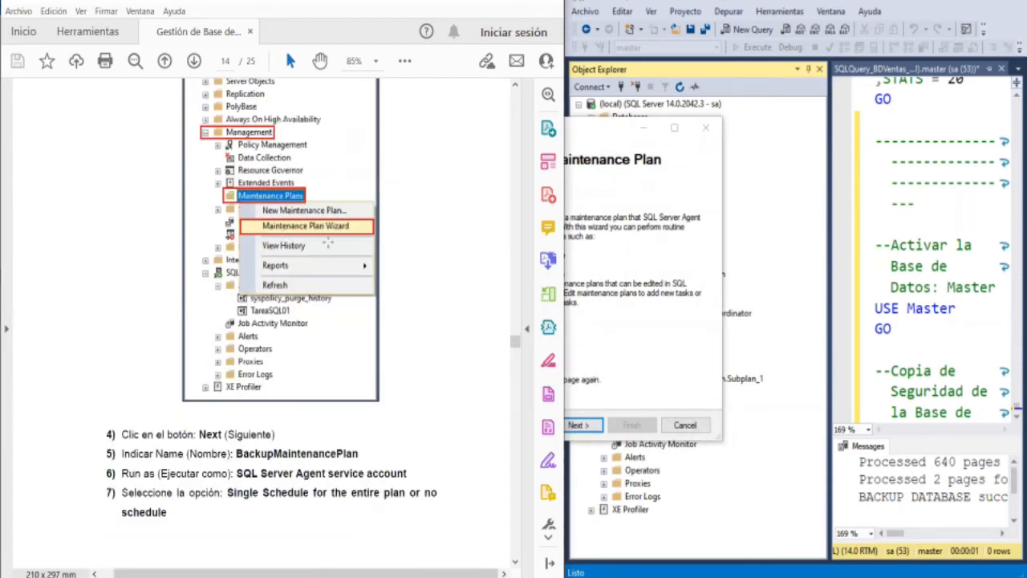
{"action": "scroll", "coordinate": [303, 338], "scroll_direction": "down", "scroll_amount": 2}
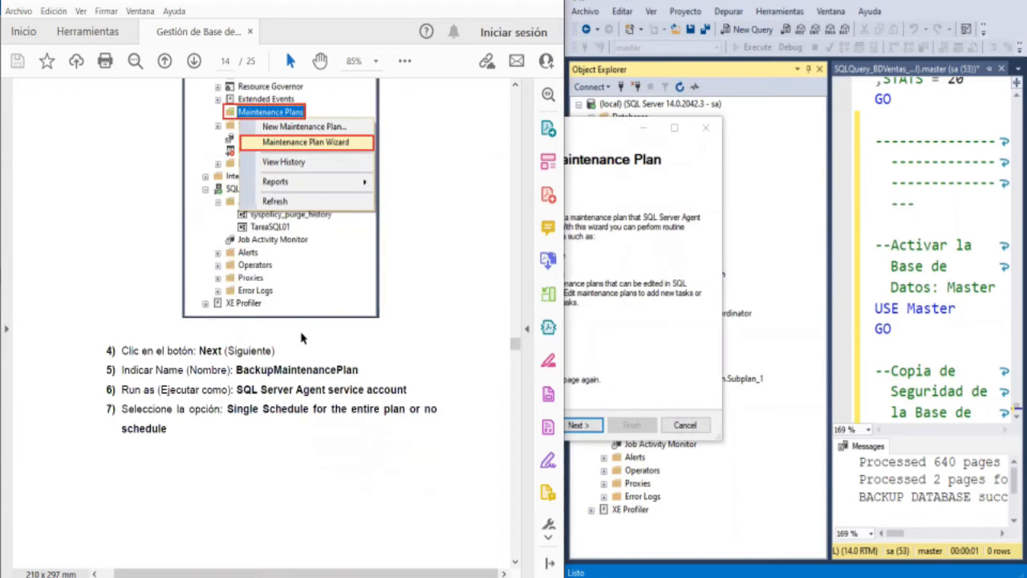
{"action": "left_click", "coordinate": [674, 202]}
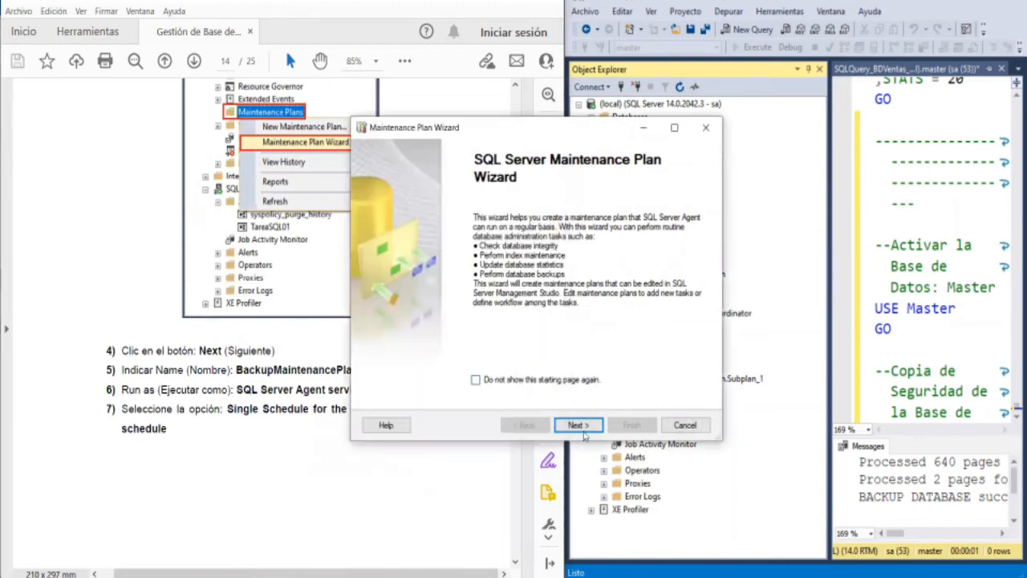
{"action": "left_click", "coordinate": [584, 433]}
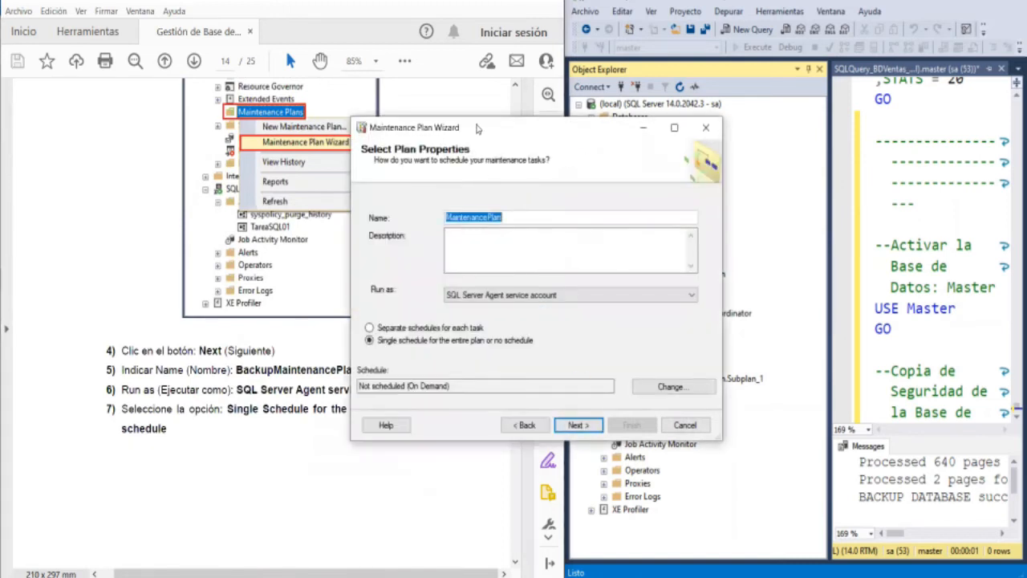
- Place the wizard beside the guide and name the maintenance plan BackupMaintenancePlan
{"action": "left_click_drag", "start_coordinate": [478, 128], "coordinate": [711, 113]}
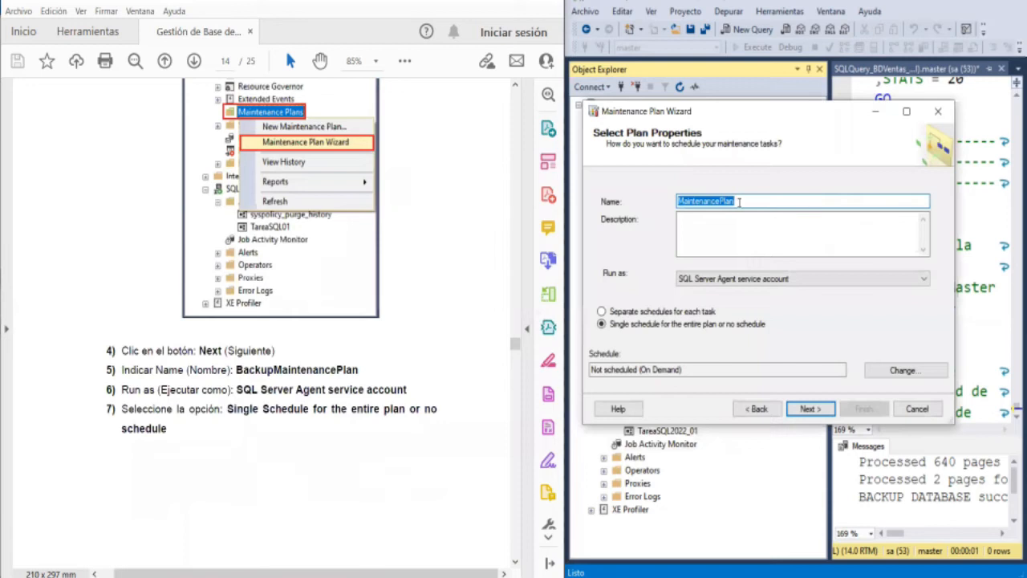
{"action": "key", "text": "Home"}
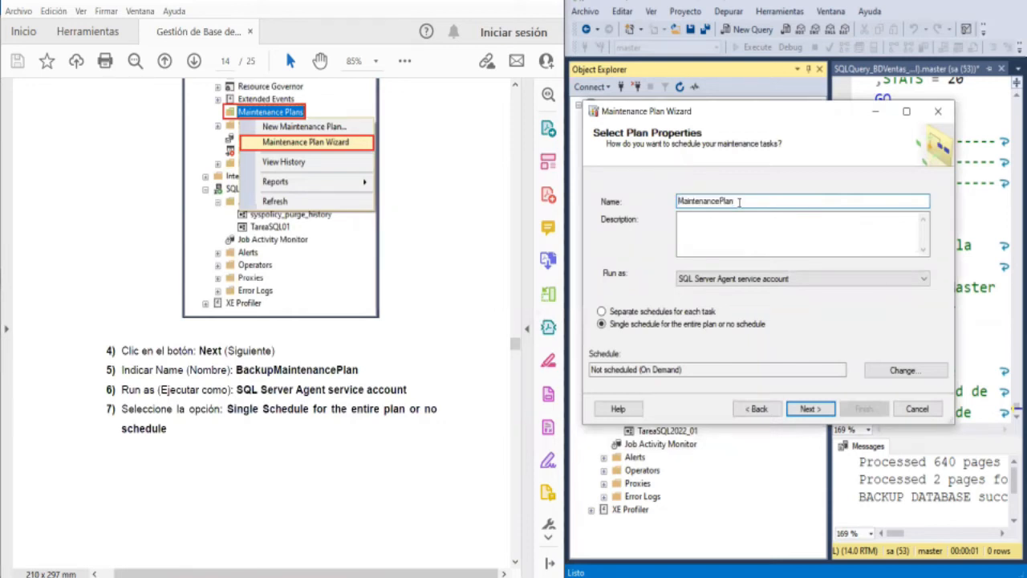
{"action": "type", "text": "Backup"}
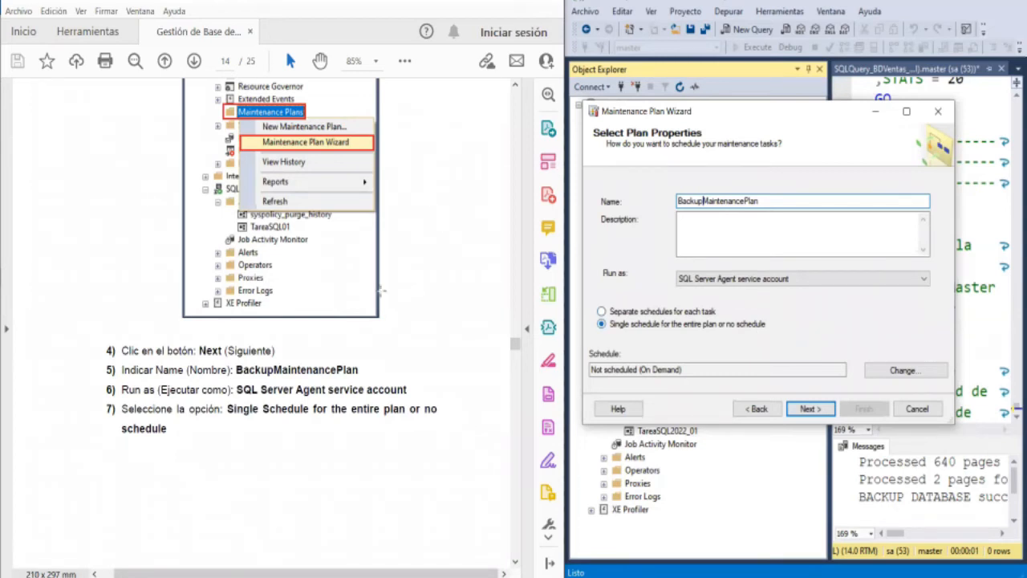
- Examine the guide's Select Plan Properties example and its schedule instructions 8 to 14
{"action": "scroll", "coordinate": [321, 350], "scroll_direction": "down", "scroll_amount": 1}
{"action": "scroll", "coordinate": [320, 351], "scroll_direction": "down", "scroll_amount": 10}
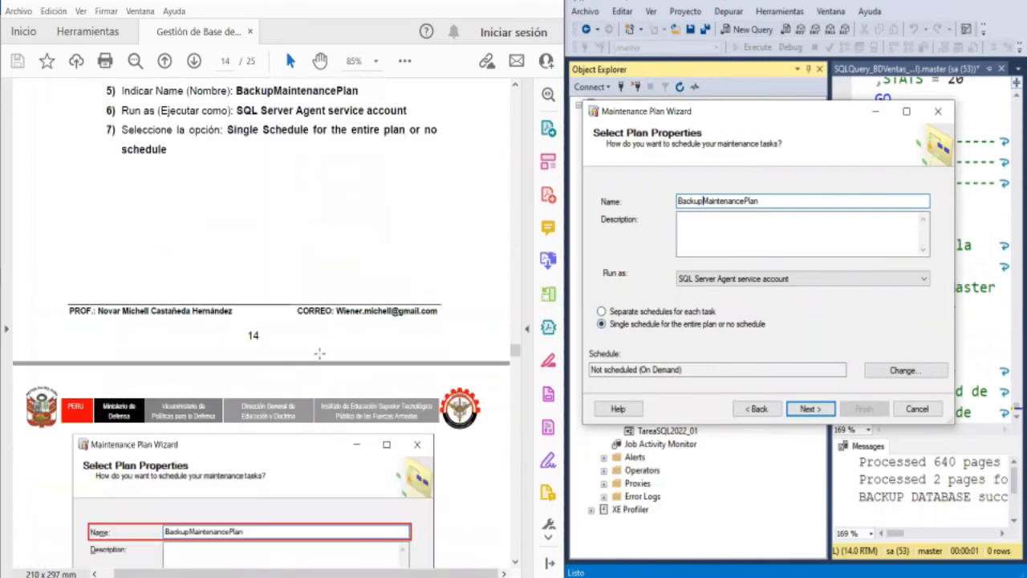
{"action": "scroll", "coordinate": [320, 353], "scroll_direction": "down", "scroll_amount": 2}
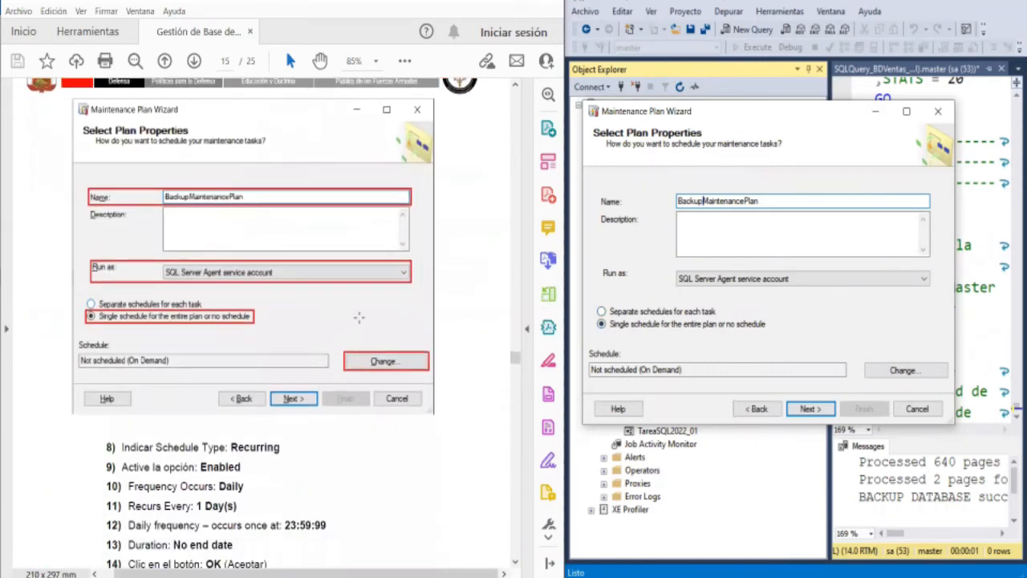
{"action": "scroll", "coordinate": [342, 308], "scroll_direction": "down", "scroll_amount": 1}
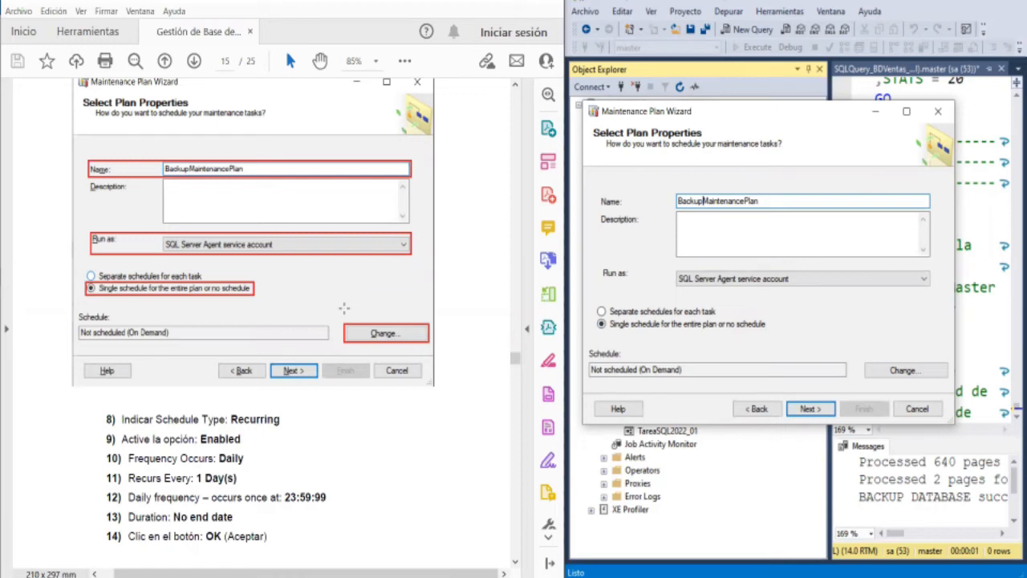
{"action": "scroll", "coordinate": [343, 308], "scroll_direction": "up", "scroll_amount": 8}
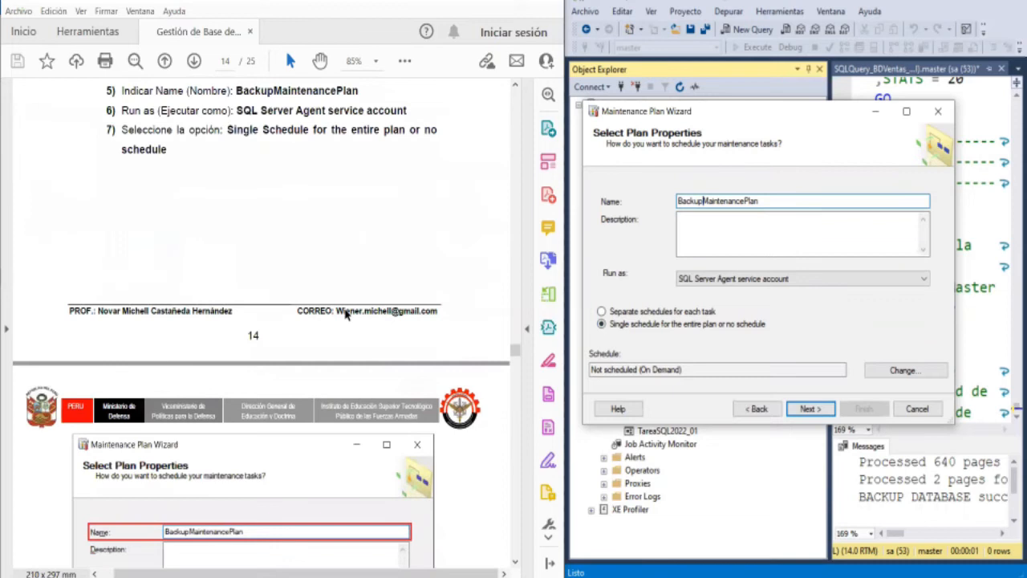
{"action": "scroll", "coordinate": [345, 315], "scroll_direction": "down", "scroll_amount": 10}
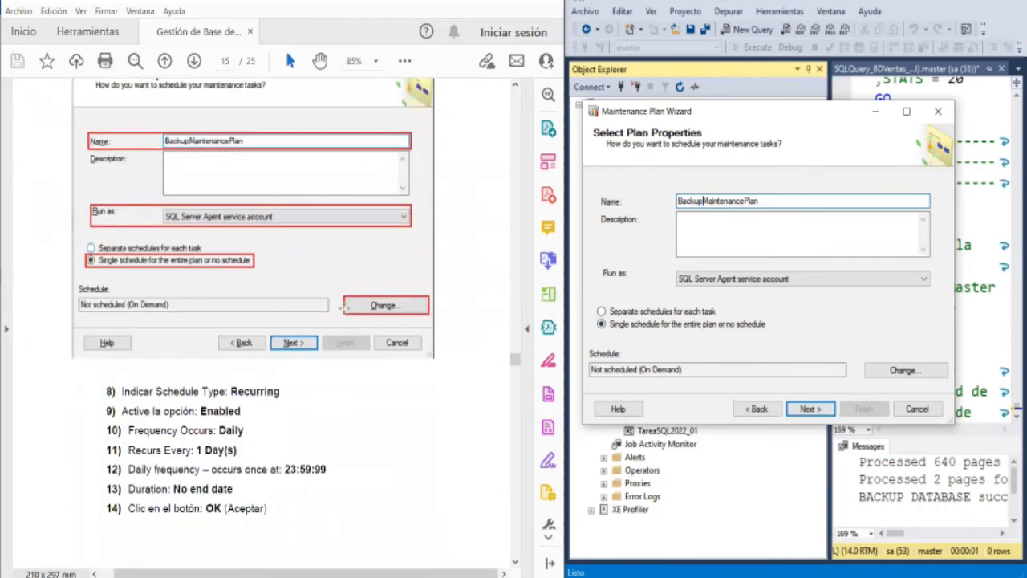
{"action": "scroll", "coordinate": [345, 315], "scroll_direction": "down", "scroll_amount": 4}
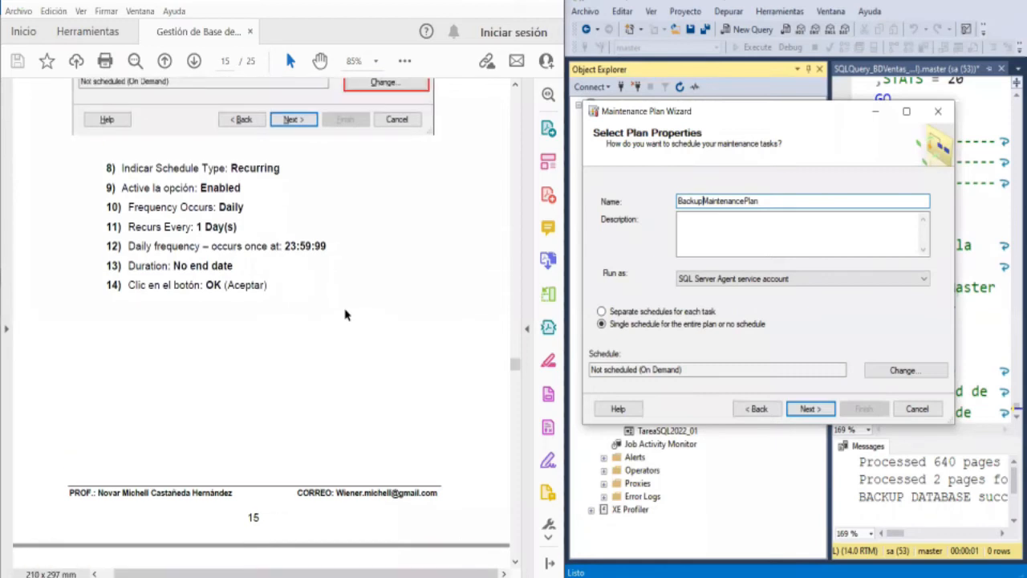
{"action": "scroll", "coordinate": [345, 315], "scroll_direction": "up", "scroll_amount": 3}
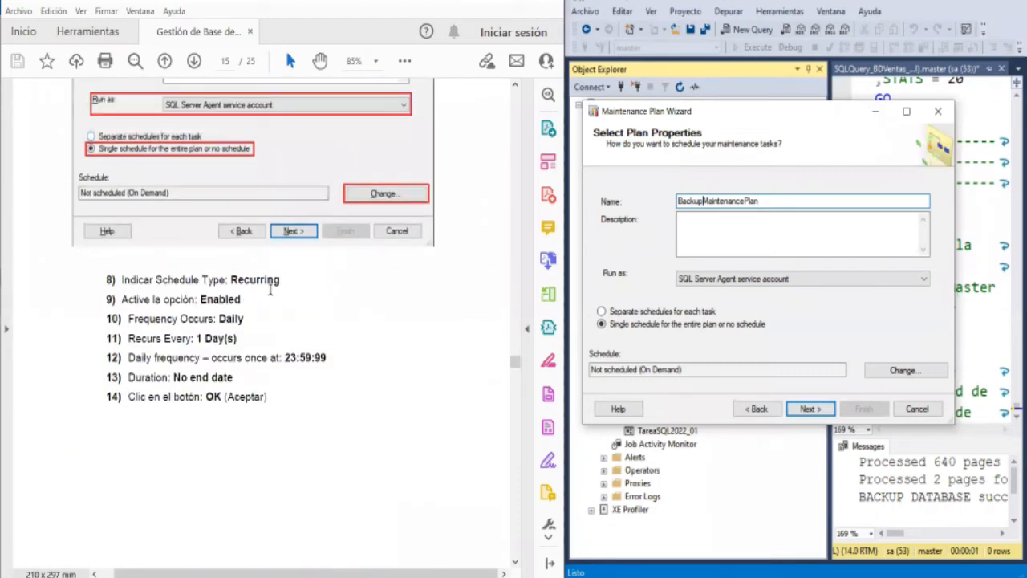
- Rename the maintenance plan as BackupMaintenancePlan2022 and continue to the maintenance task selection
{"action": "left_click", "coordinate": [810, 409]}
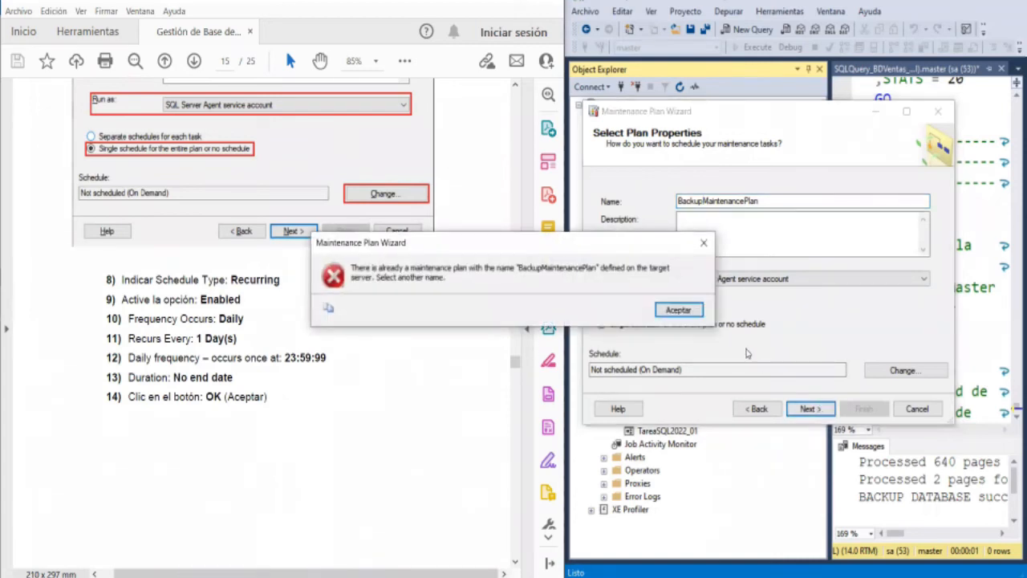
{"action": "left_click", "coordinate": [678, 310]}
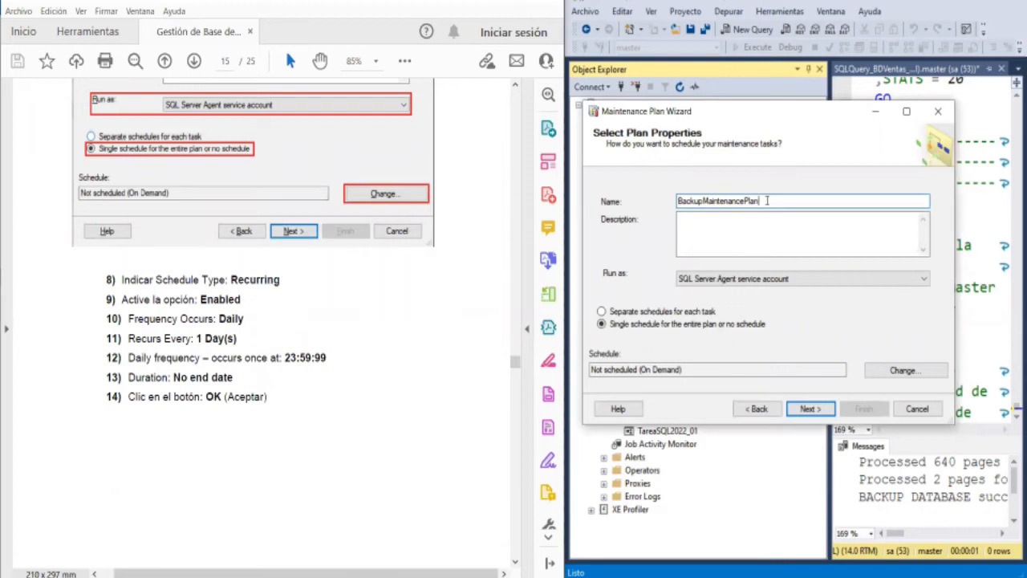
{"action": "type", "text": "2022"}
{"action": "left_click", "coordinate": [812, 408]}
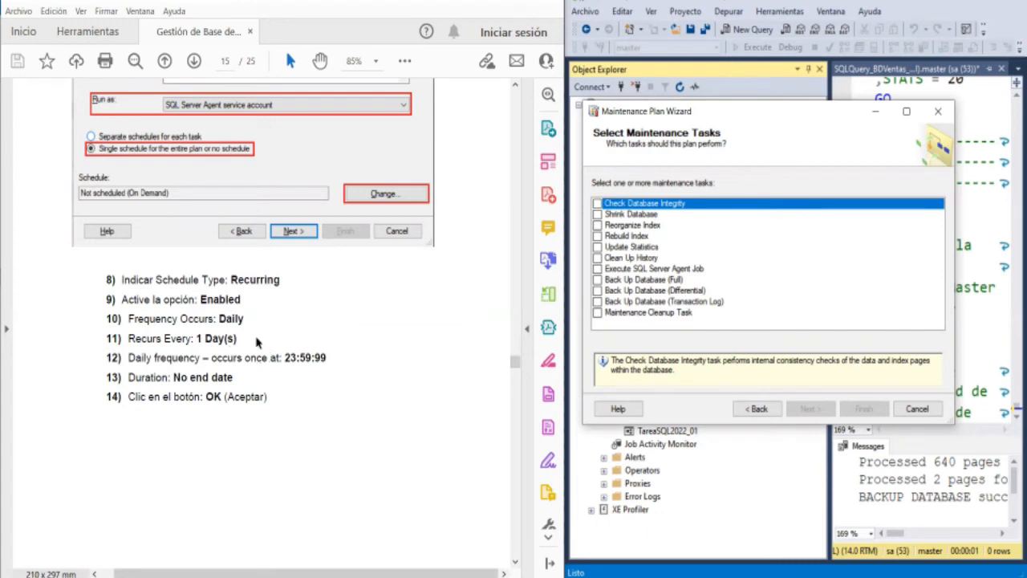
- Check the guide's New Job Schedule example and return to the wizard's plan properties
{"action": "scroll", "coordinate": [257, 342], "scroll_direction": "down", "scroll_amount": 4}
{"action": "scroll", "coordinate": [256, 343], "scroll_direction": "down", "scroll_amount": 9}
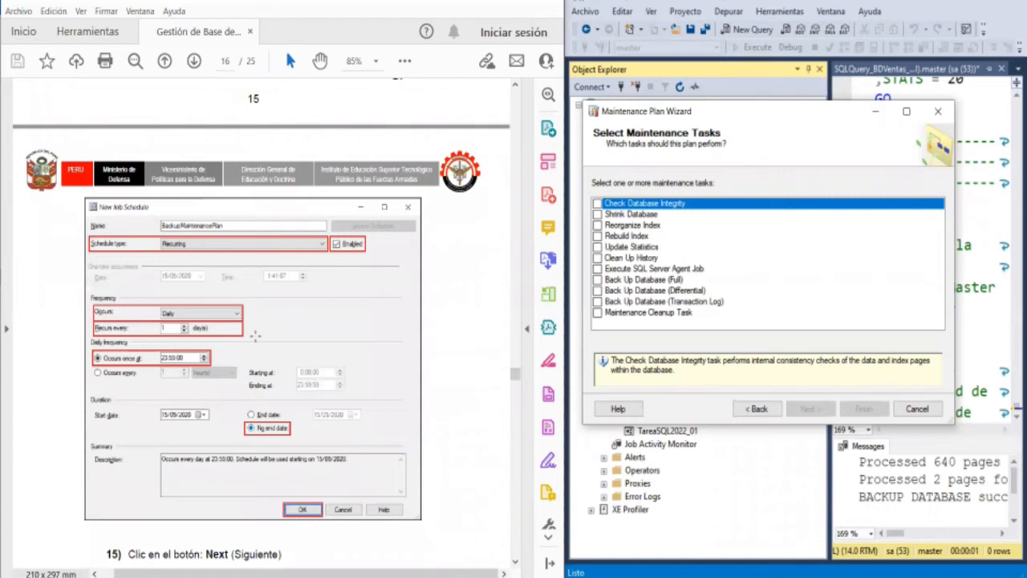
{"action": "scroll", "coordinate": [255, 337], "scroll_direction": "up", "scroll_amount": 9}
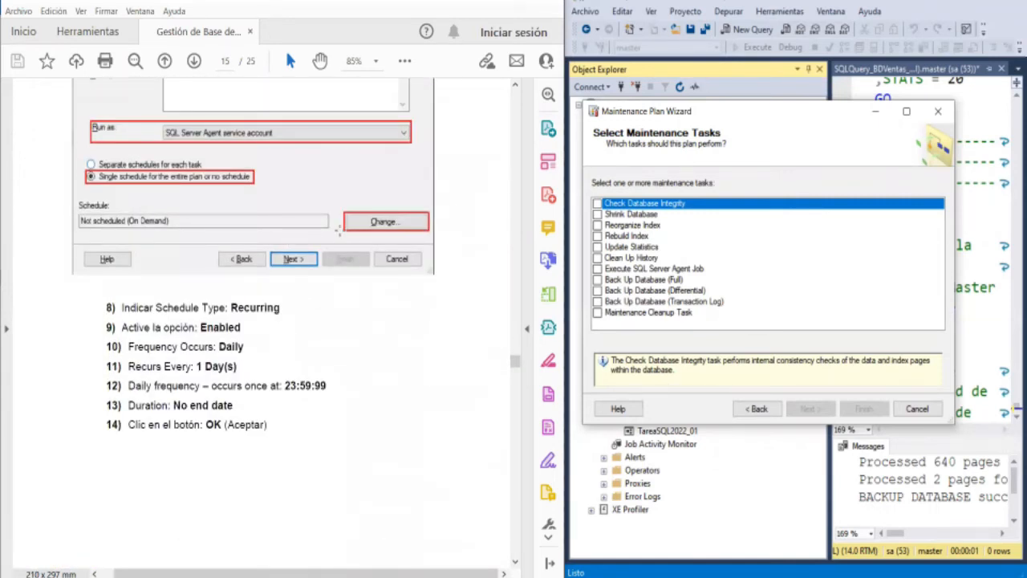
{"action": "left_click", "coordinate": [758, 408]}
- Open the plan's job schedule for changes and set its frequency to Daily
{"action": "left_click", "coordinate": [903, 371]}
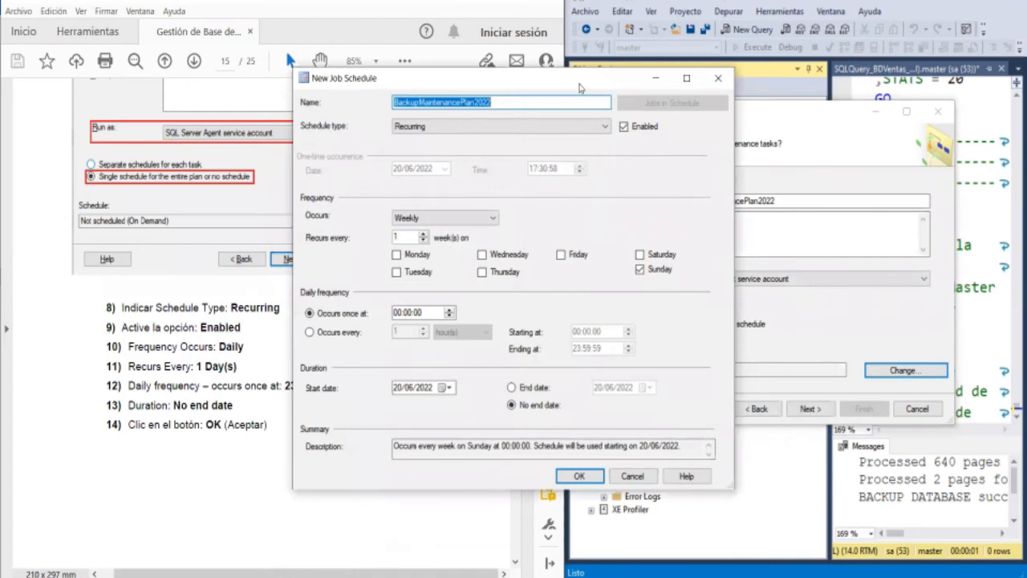
{"action": "left_click_drag", "start_coordinate": [579, 85], "coordinate": [835, 89]}
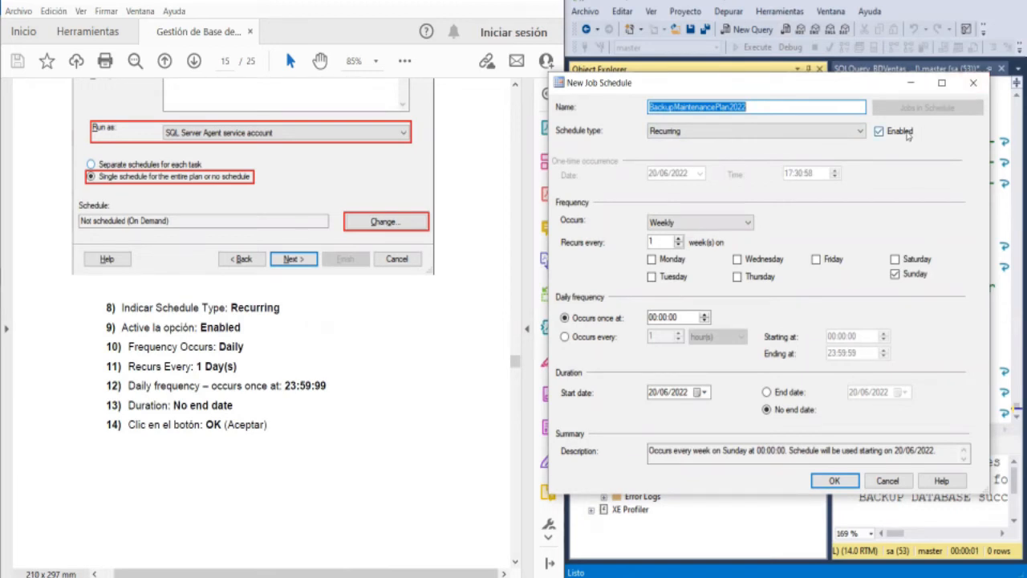
{"action": "left_click", "coordinate": [748, 223]}
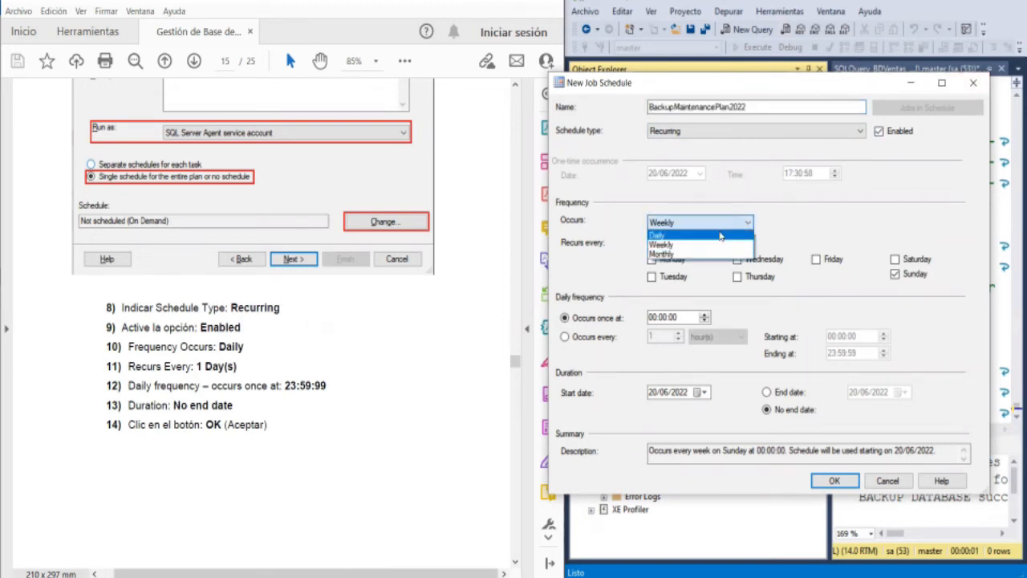
{"action": "left_click", "coordinate": [720, 235]}
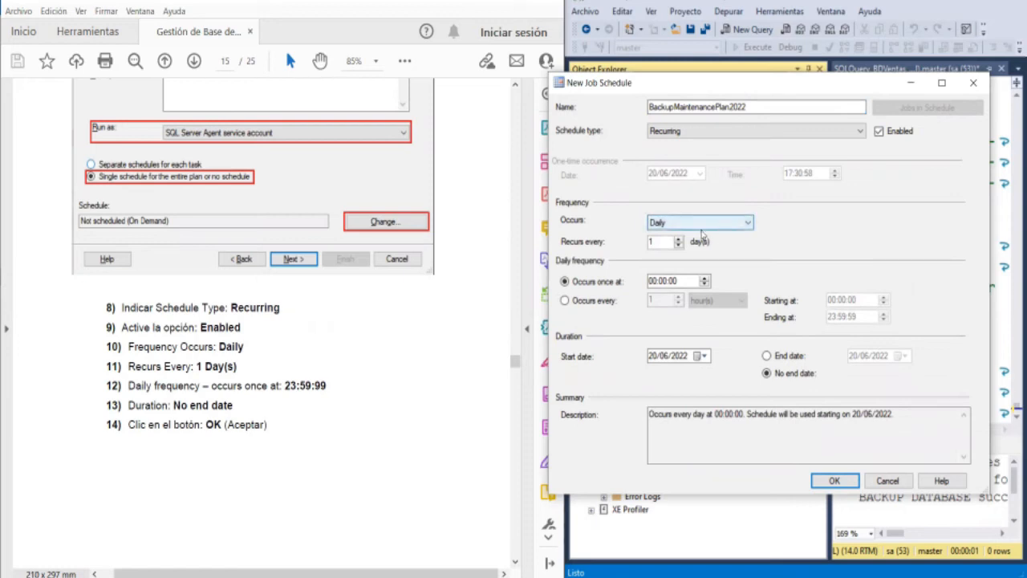
- Set the daily schedule to occur once at 23:59:00 and accept the job schedule
{"action": "scroll", "coordinate": [418, 350], "scroll_direction": "down", "scroll_amount": 1}
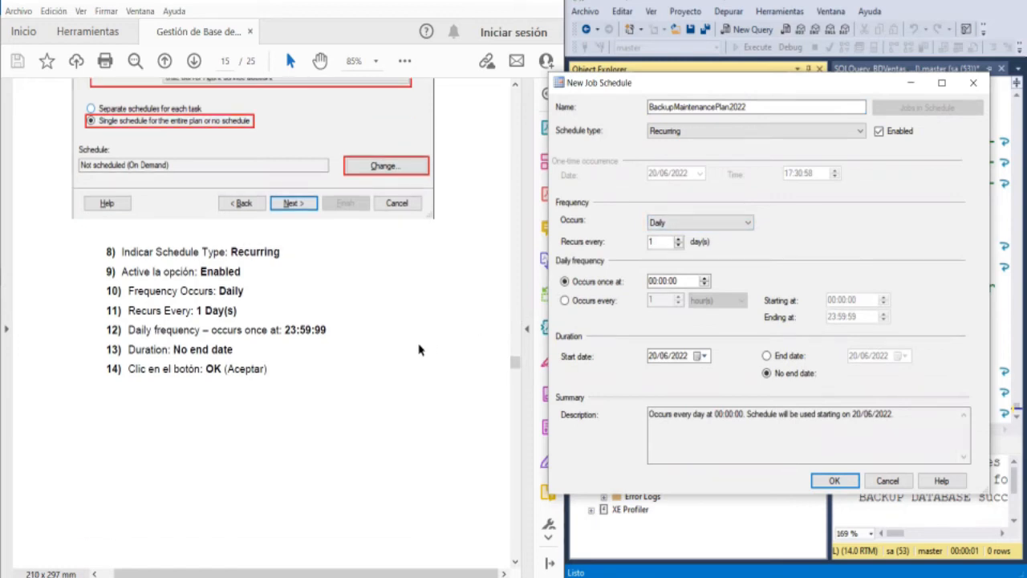
{"action": "left_click", "coordinate": [652, 281]}
{"action": "type", "text": "23"}
{"action": "key", "text": "Right"}
{"action": "type", "text": "59"}
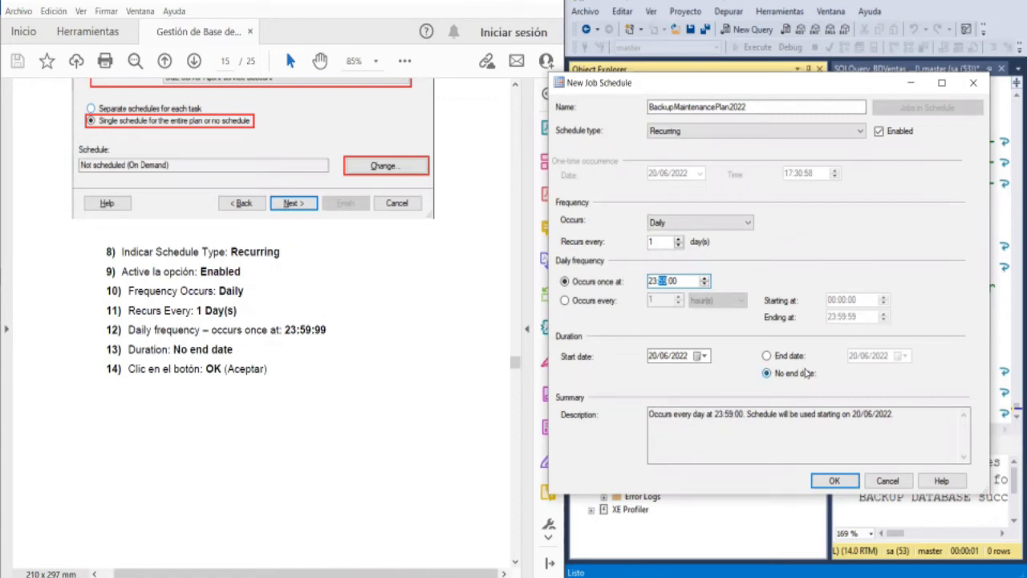
{"action": "left_click", "coordinate": [834, 479]}
- Check the guide's New Job Schedule example through instruction 15 and continue the wizard to the maintenance task selection
{"action": "scroll", "coordinate": [329, 349], "scroll_direction": "down", "scroll_amount": 5}
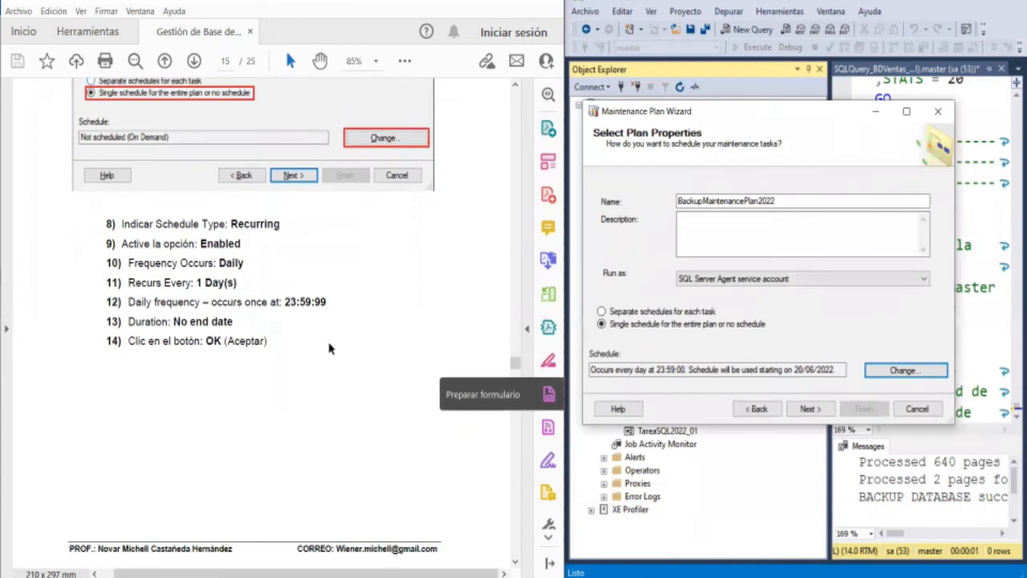
{"action": "scroll", "coordinate": [329, 349], "scroll_direction": "down", "scroll_amount": 9}
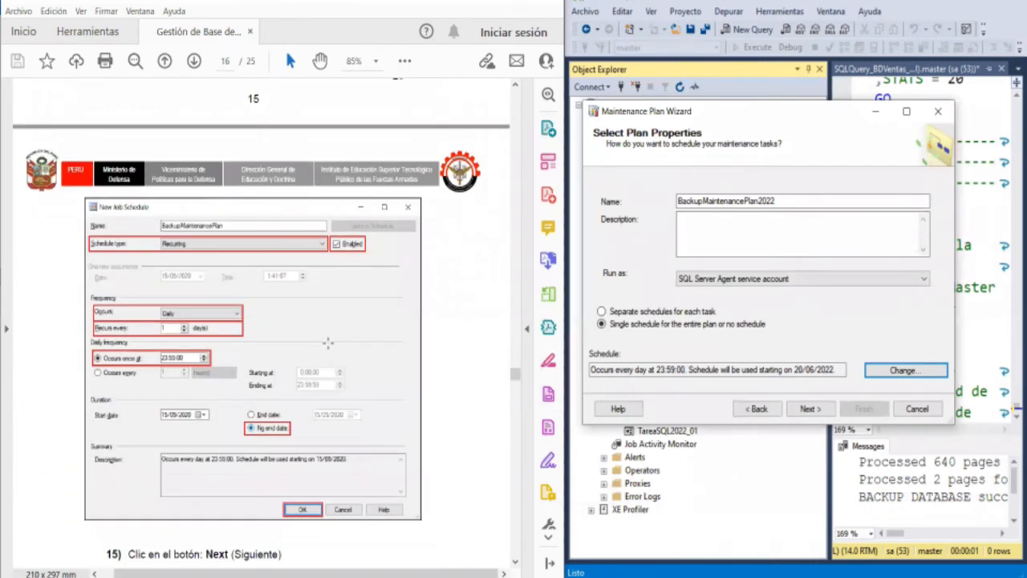
{"action": "scroll", "coordinate": [327, 344], "scroll_direction": "down", "scroll_amount": 1}
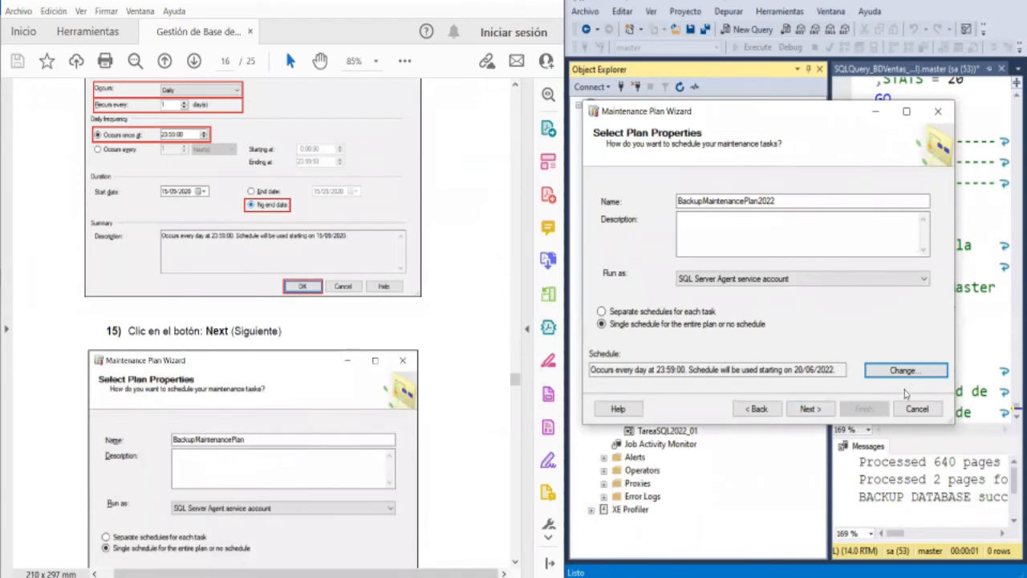
{"action": "left_click", "coordinate": [822, 407]}
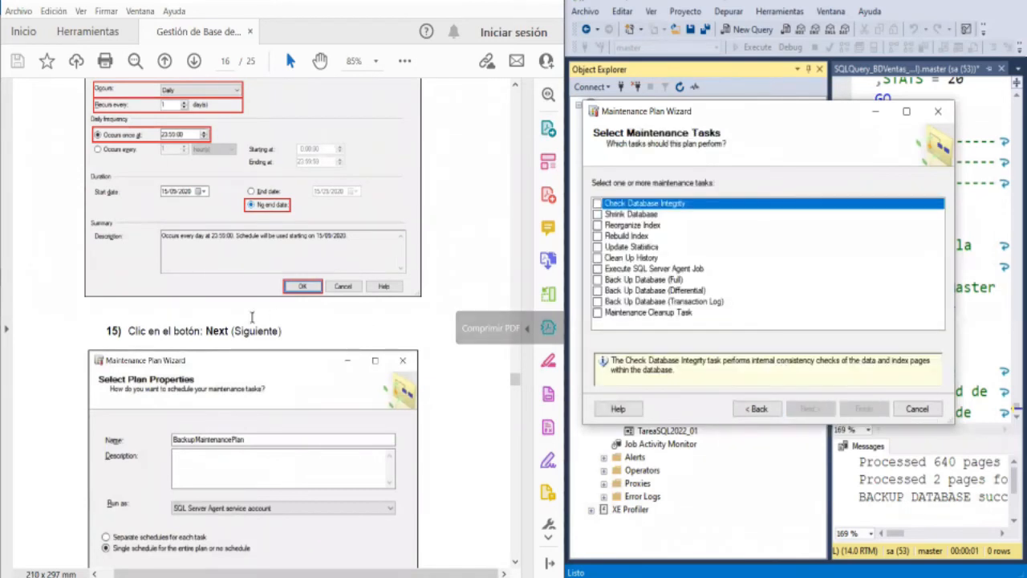
- Include Check Database Integrity and the Full, Differential and Transaction Log database backups as maintenance tasks, and continue to the task order
{"action": "scroll", "coordinate": [252, 317], "scroll_direction": "down", "scroll_amount": 5}
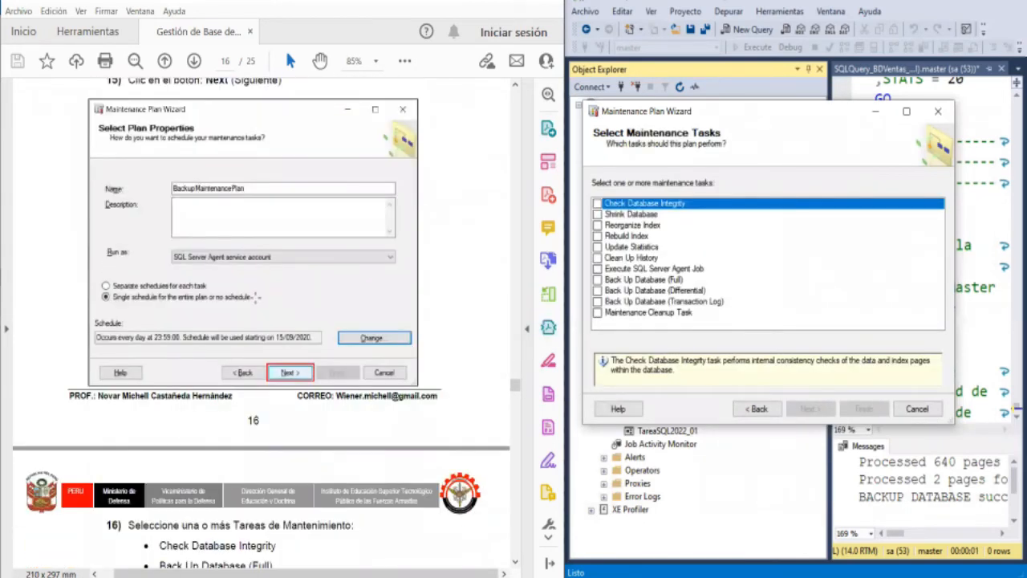
{"action": "scroll", "coordinate": [255, 299], "scroll_direction": "down", "scroll_amount": 6}
{"action": "scroll", "coordinate": [255, 298], "scroll_direction": "down", "scroll_amount": 2}
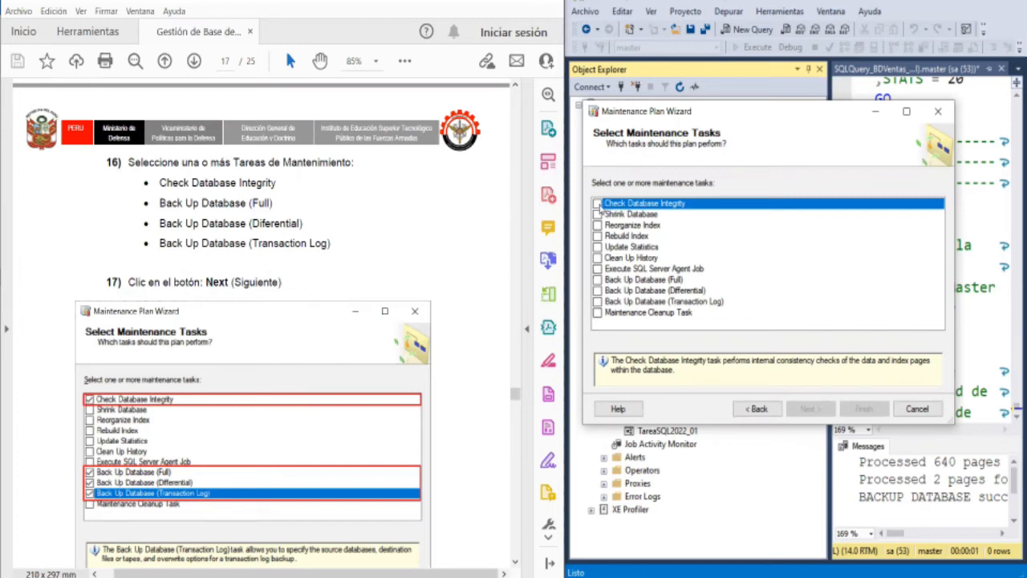
{"action": "left_click", "coordinate": [598, 205]}
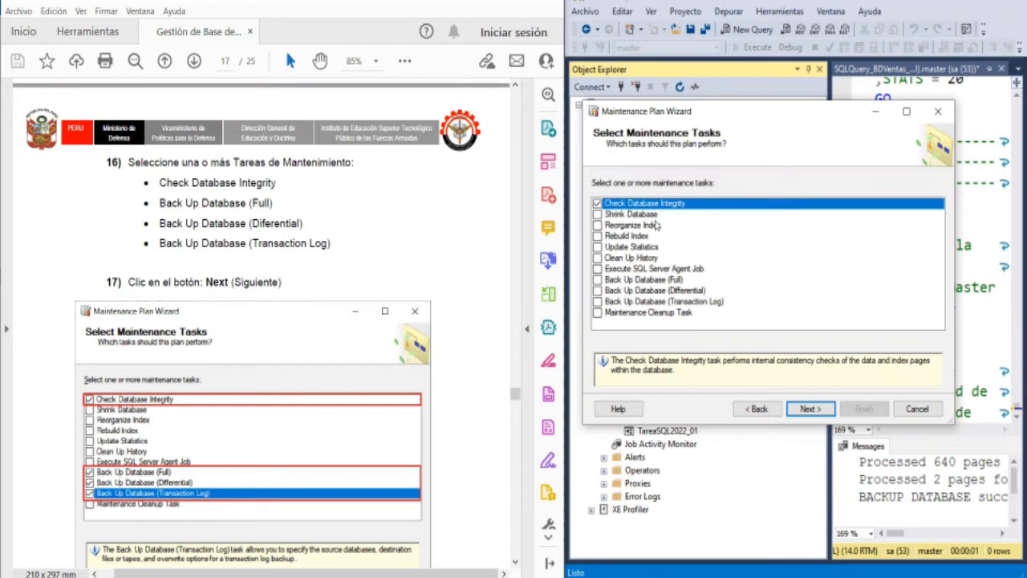
{"action": "left_click", "coordinate": [597, 280]}
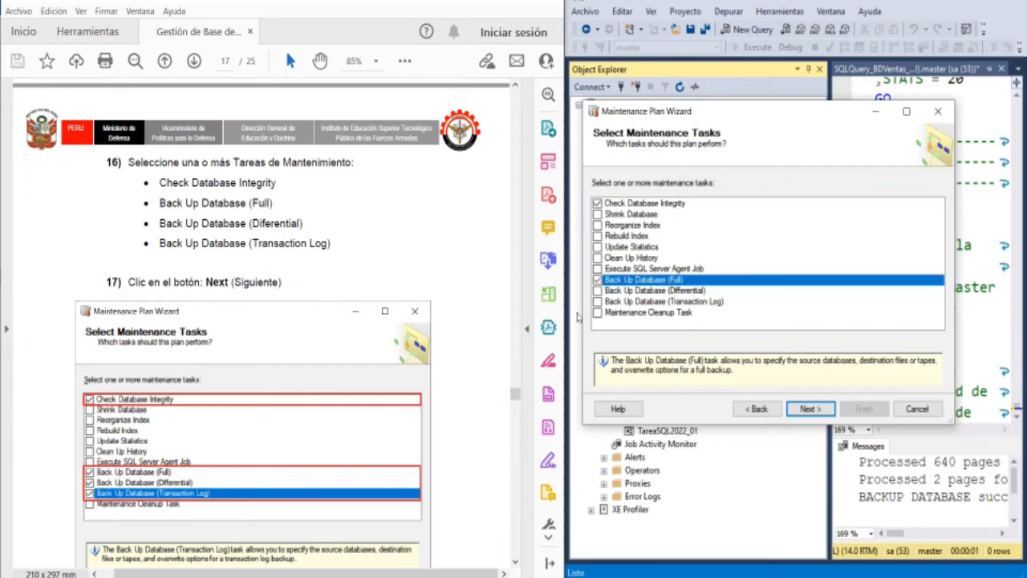
{"action": "left_click", "coordinate": [598, 291]}
{"action": "left_click", "coordinate": [597, 301]}
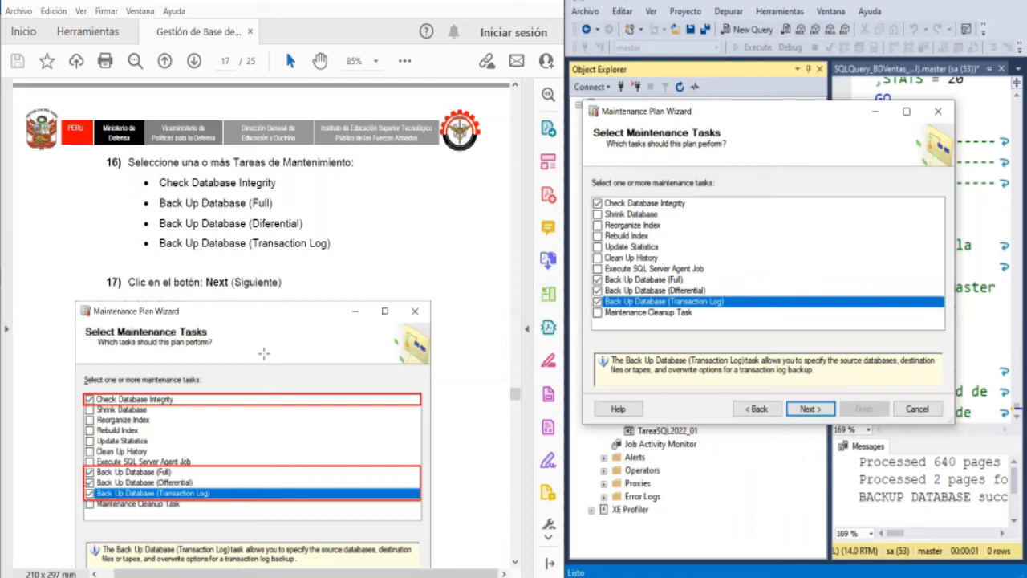
{"action": "scroll", "coordinate": [263, 353], "scroll_direction": "down", "scroll_amount": 5}
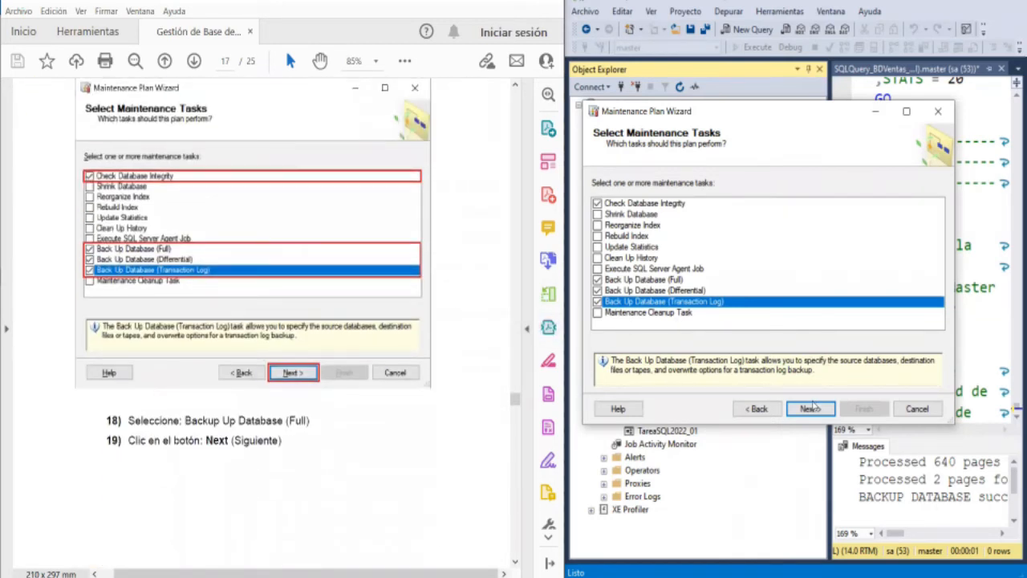
{"action": "left_click", "coordinate": [811, 409]}
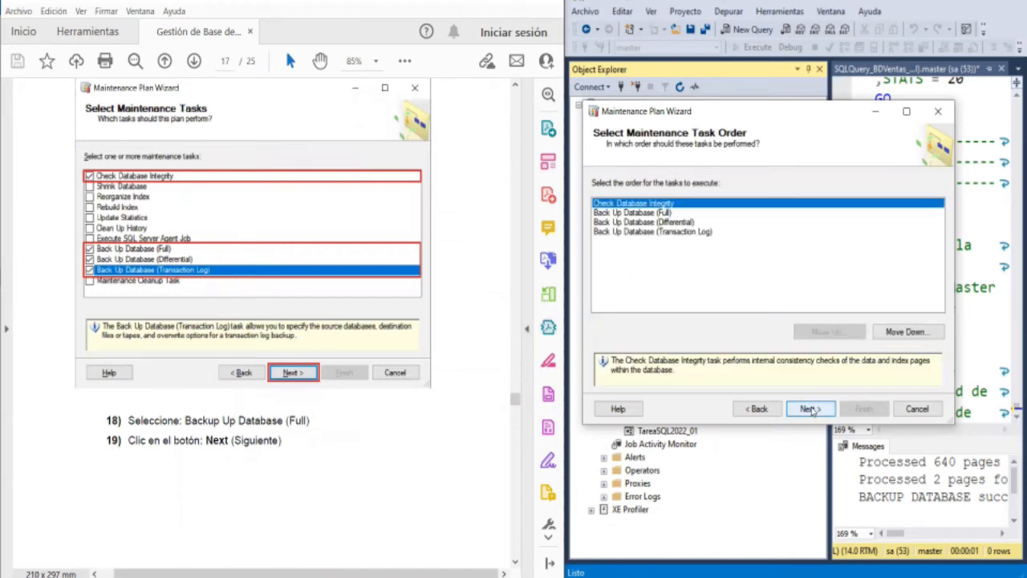
- Select Back Up Database (Full) in the task order, following the guide, and continue to the integrity check task
{"action": "scroll", "coordinate": [362, 365], "scroll_direction": "down", "scroll_amount": 5}
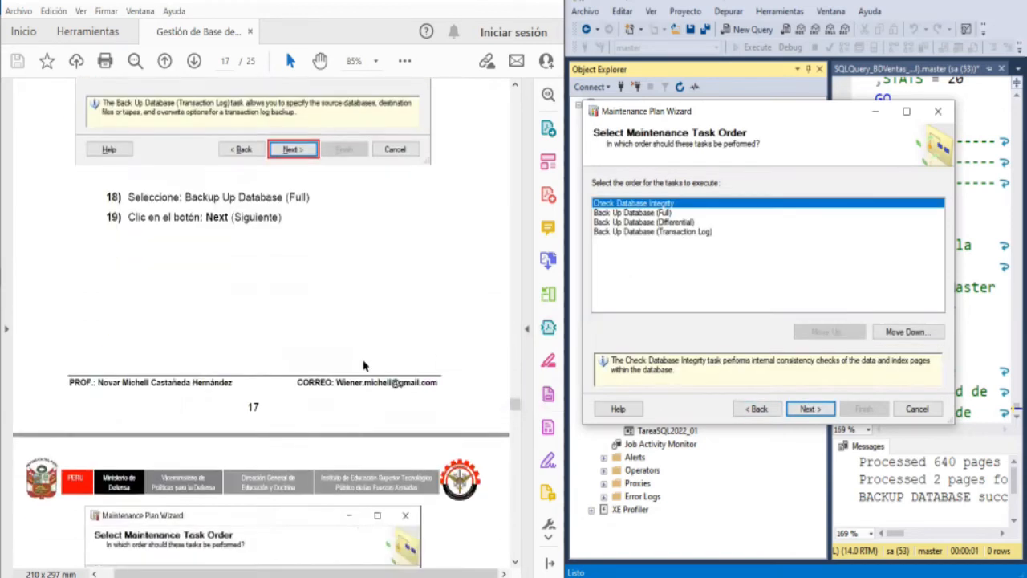
{"action": "scroll", "coordinate": [363, 365], "scroll_direction": "down", "scroll_amount": 5}
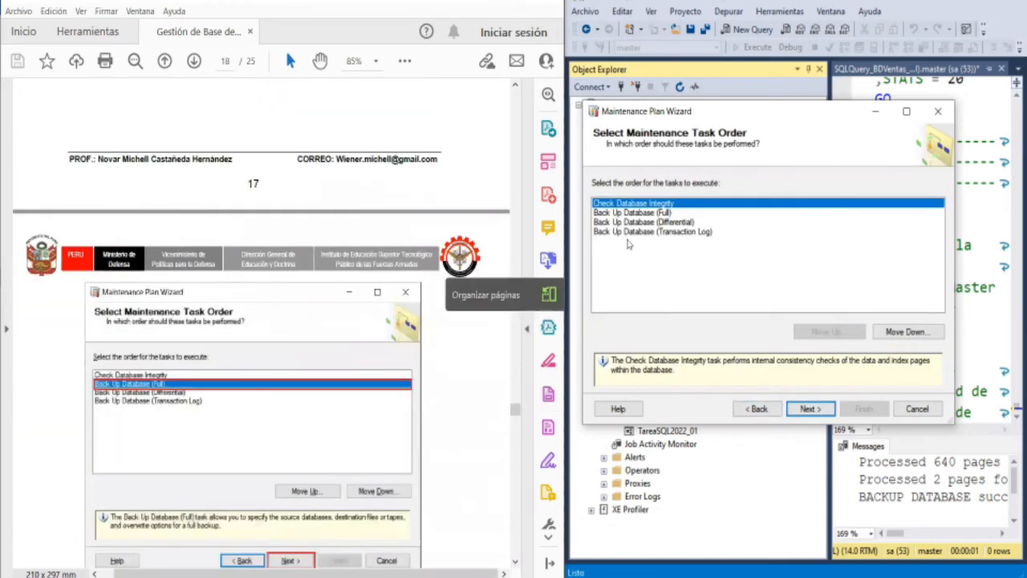
{"action": "left_click", "coordinate": [658, 214]}
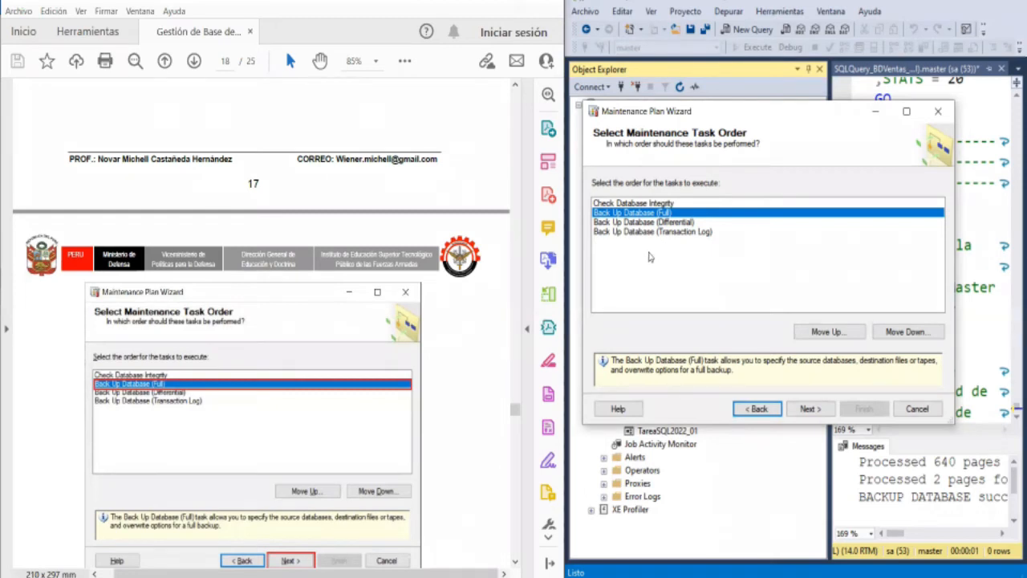
{"action": "left_click", "coordinate": [810, 408]}
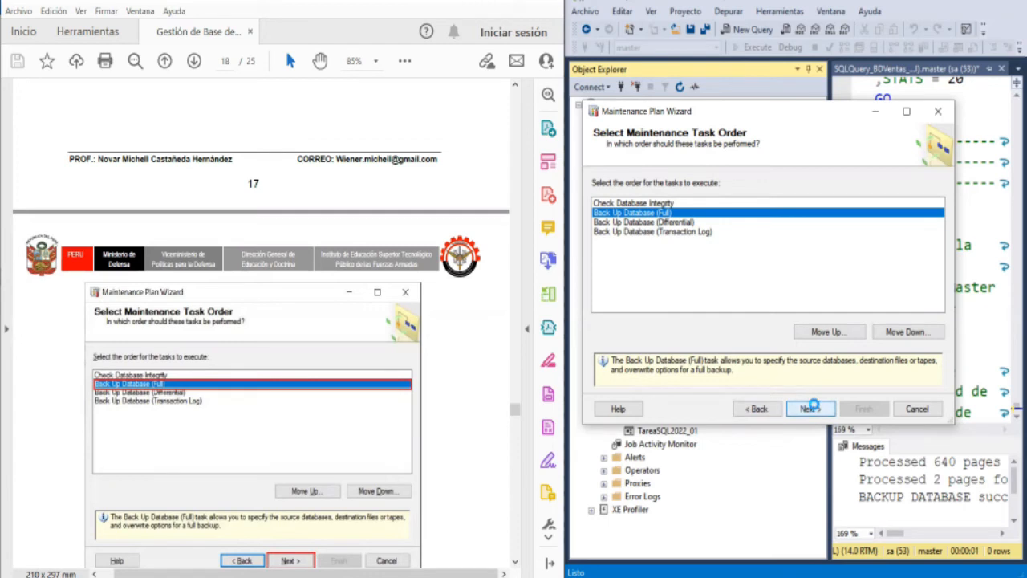
- Choose the BDVentas_General_2022 database for the Check Integrity task and accept the selection
{"action": "scroll", "coordinate": [336, 311], "scroll_direction": "down", "scroll_amount": 5}
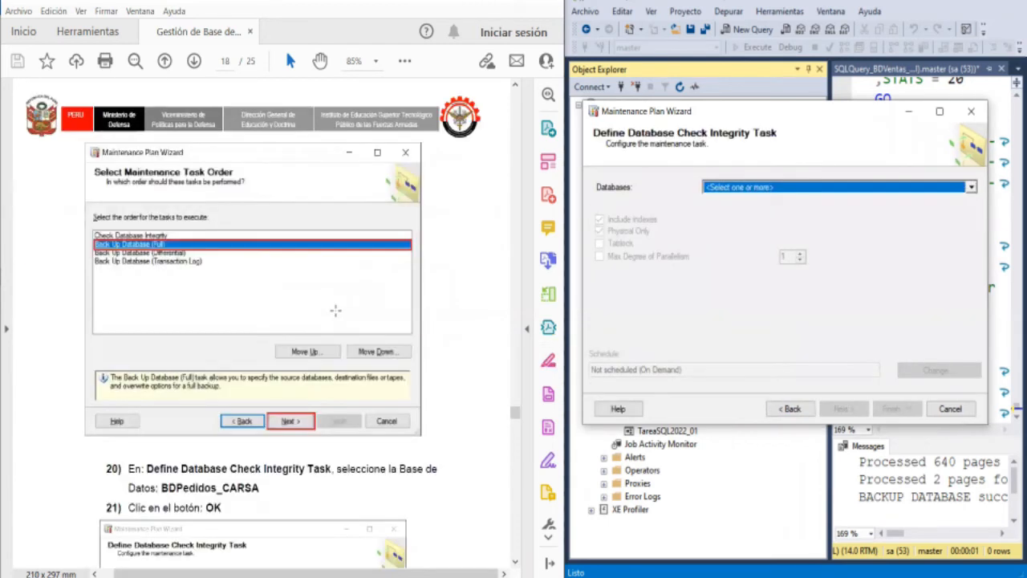
{"action": "scroll", "coordinate": [335, 311], "scroll_direction": "down", "scroll_amount": 1}
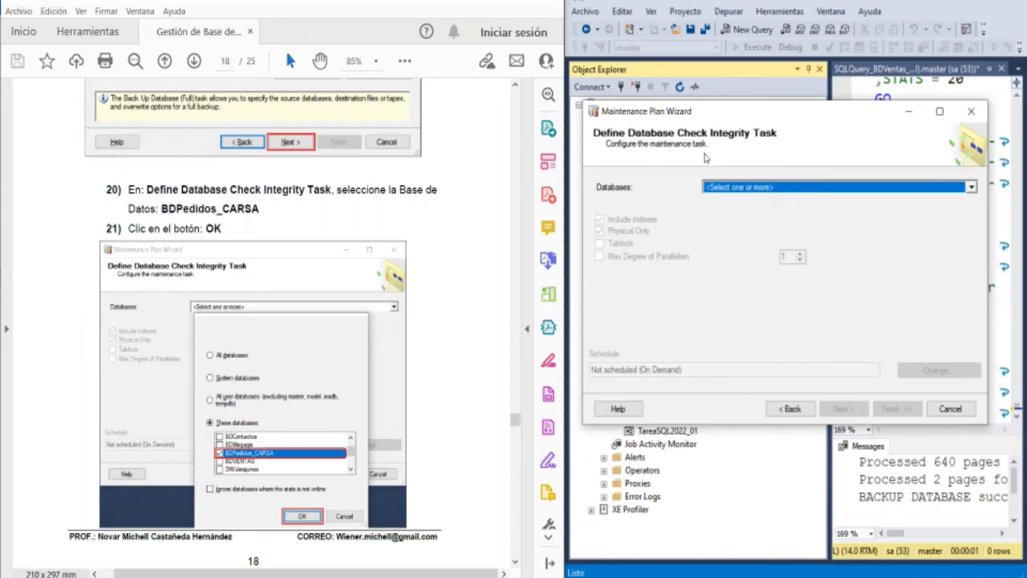
{"action": "left_click", "coordinate": [830, 188]}
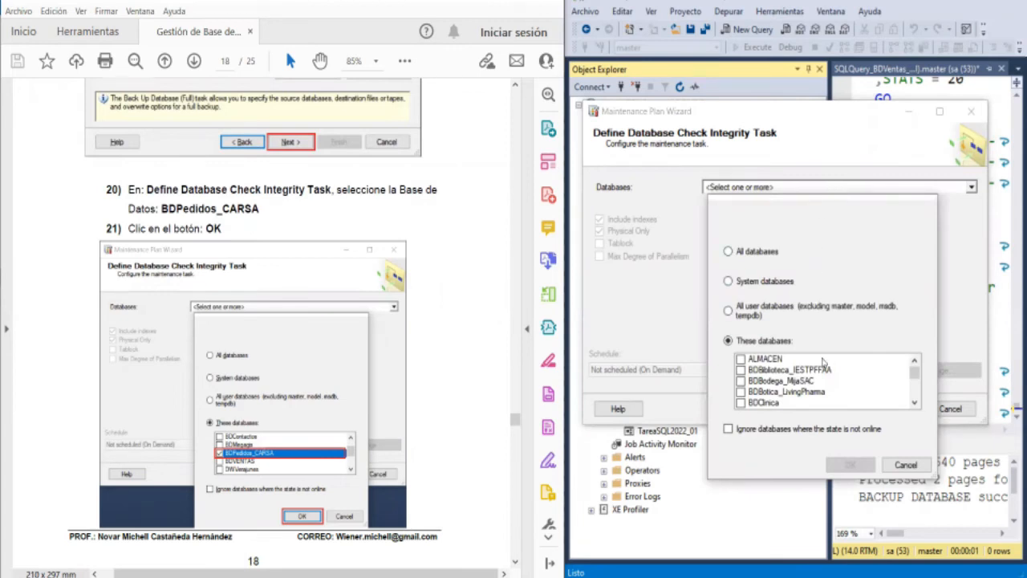
{"action": "scroll", "coordinate": [819, 374], "scroll_direction": "down", "scroll_amount": 1}
{"action": "scroll", "coordinate": [819, 374], "scroll_direction": "down", "scroll_amount": 3}
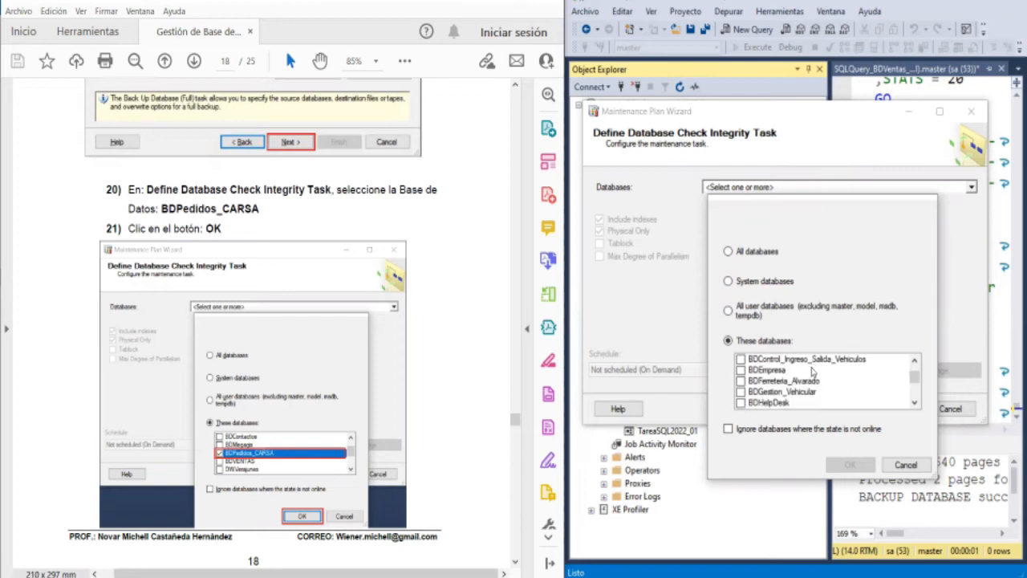
{"action": "scroll", "coordinate": [813, 372], "scroll_direction": "down", "scroll_amount": 5}
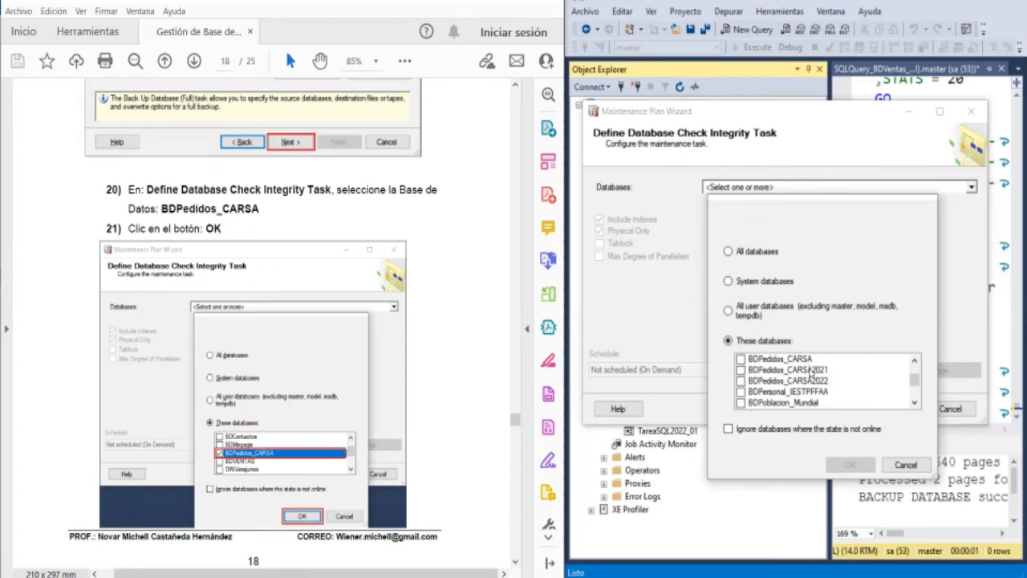
{"action": "scroll", "coordinate": [813, 372], "scroll_direction": "down", "scroll_amount": 4}
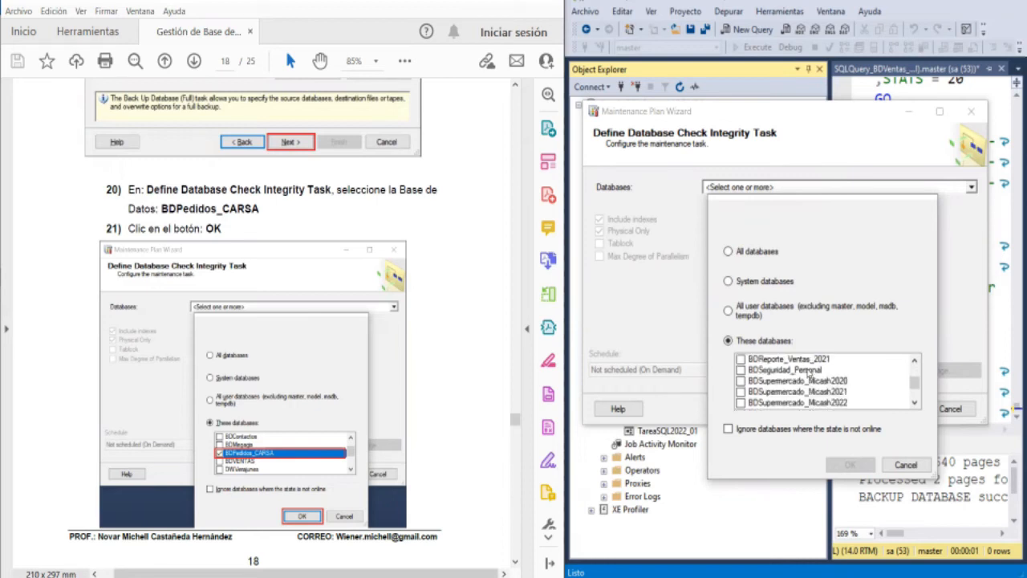
{"action": "scroll", "coordinate": [807, 372], "scroll_direction": "down", "scroll_amount": 2}
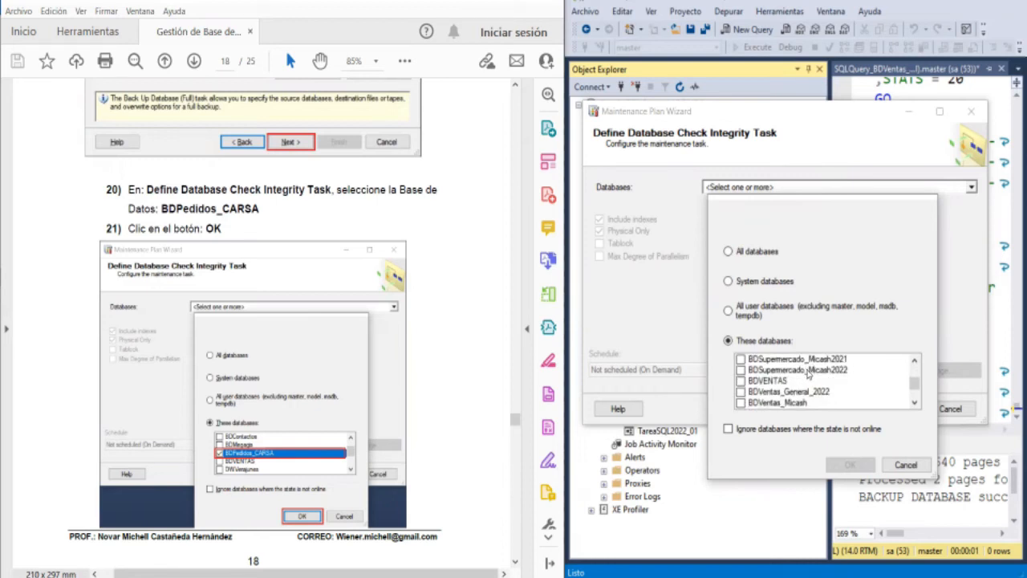
{"action": "left_click", "coordinate": [742, 391]}
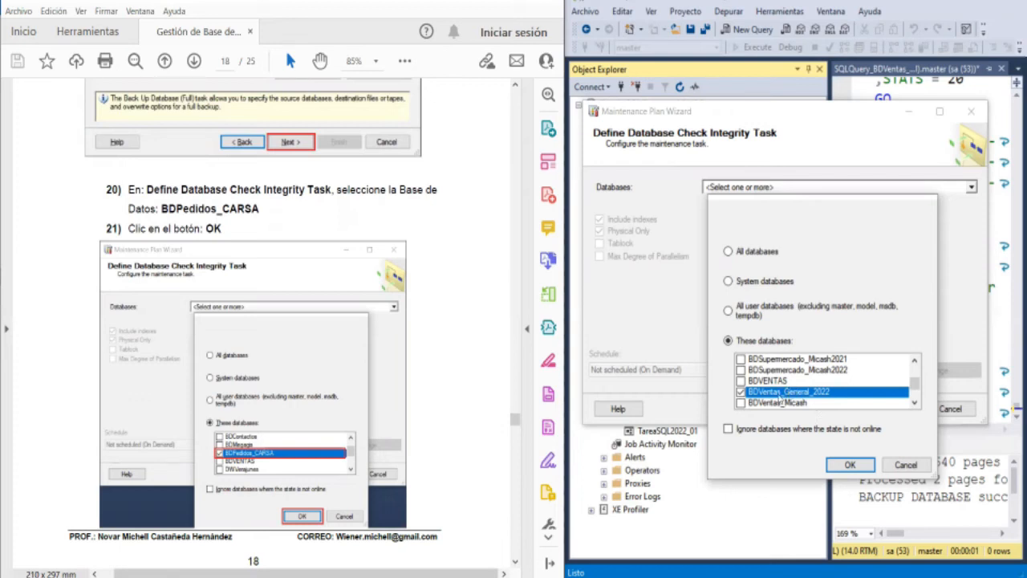
{"action": "left_click", "coordinate": [847, 465]}
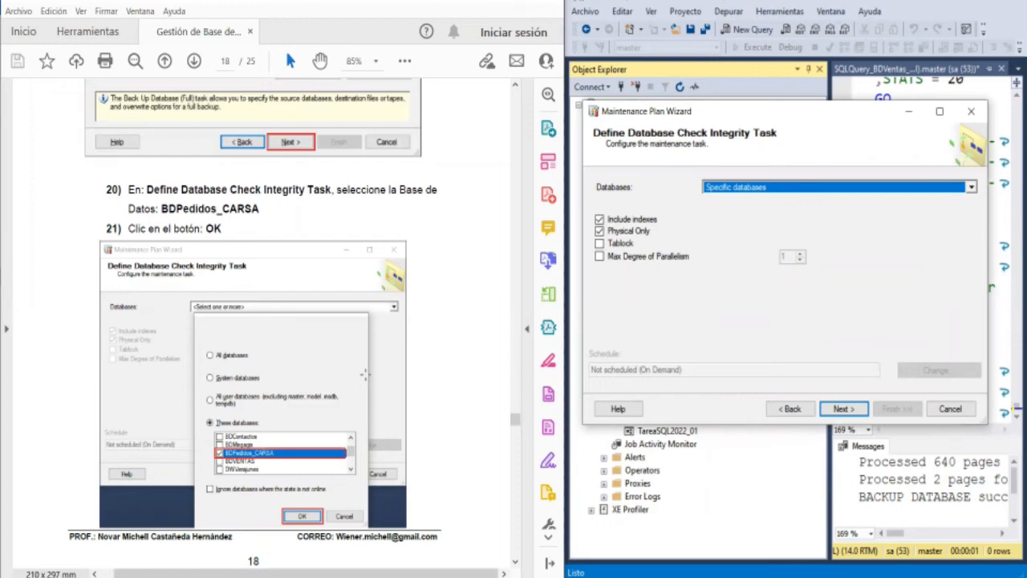
- Examine the guide's instructions 22 to 27 on the database and destination settings of the full backup task
{"action": "scroll", "coordinate": [365, 374], "scroll_direction": "down", "scroll_amount": 5}
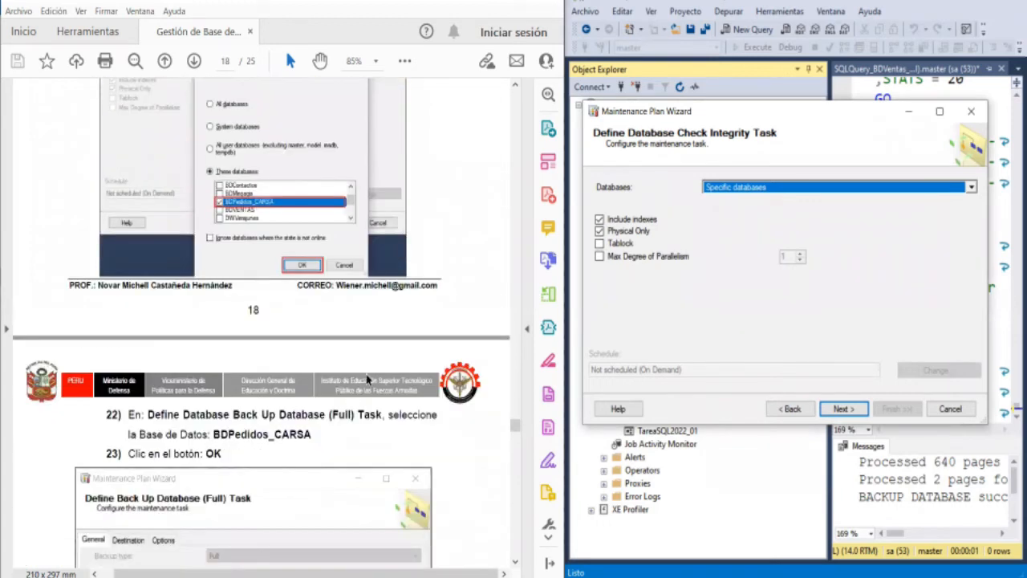
{"action": "scroll", "coordinate": [367, 379], "scroll_direction": "down", "scroll_amount": 5}
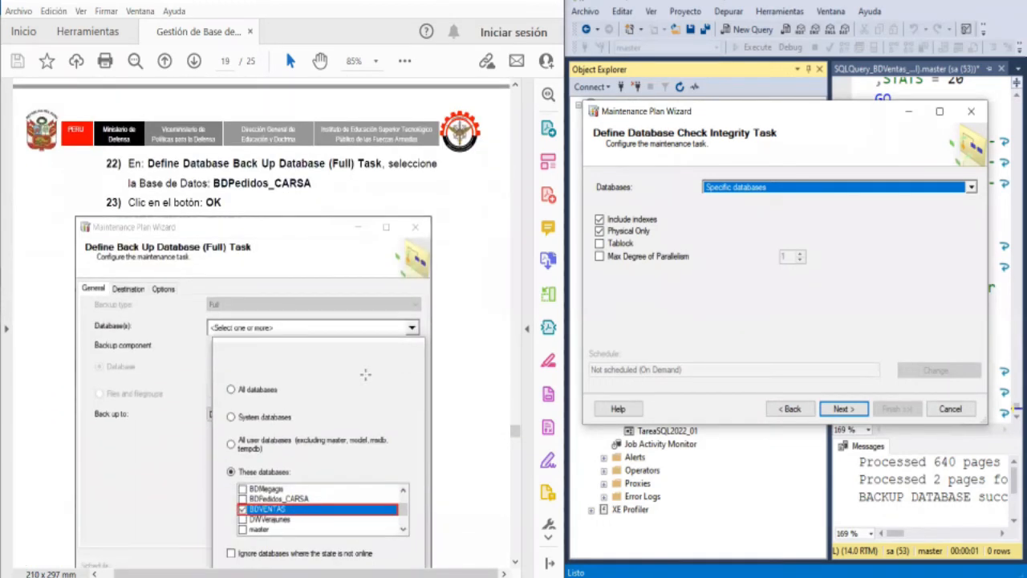
{"action": "scroll", "coordinate": [365, 374], "scroll_direction": "down", "scroll_amount": 2}
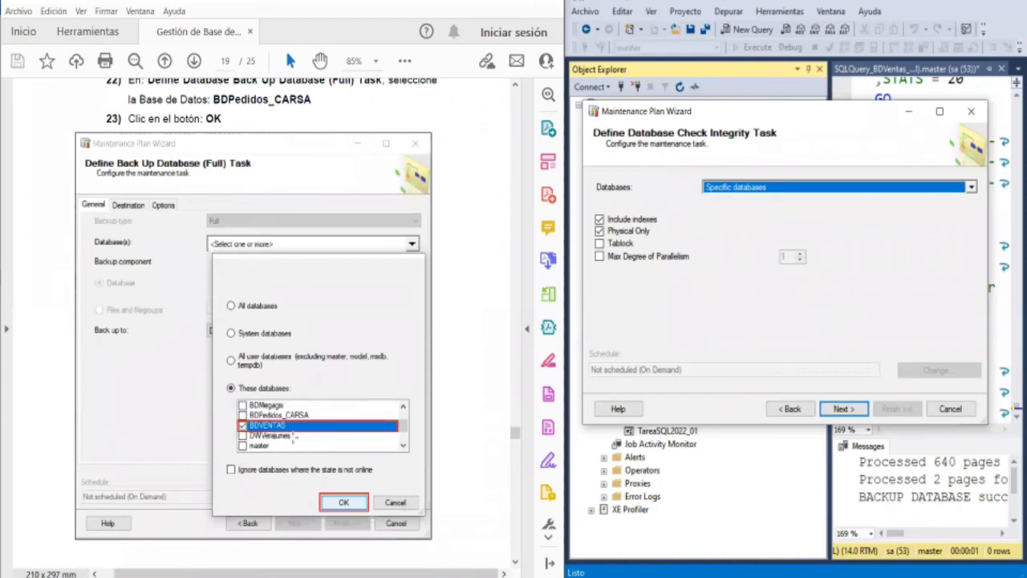
{"action": "scroll", "coordinate": [329, 398], "scroll_direction": "down", "scroll_amount": 2}
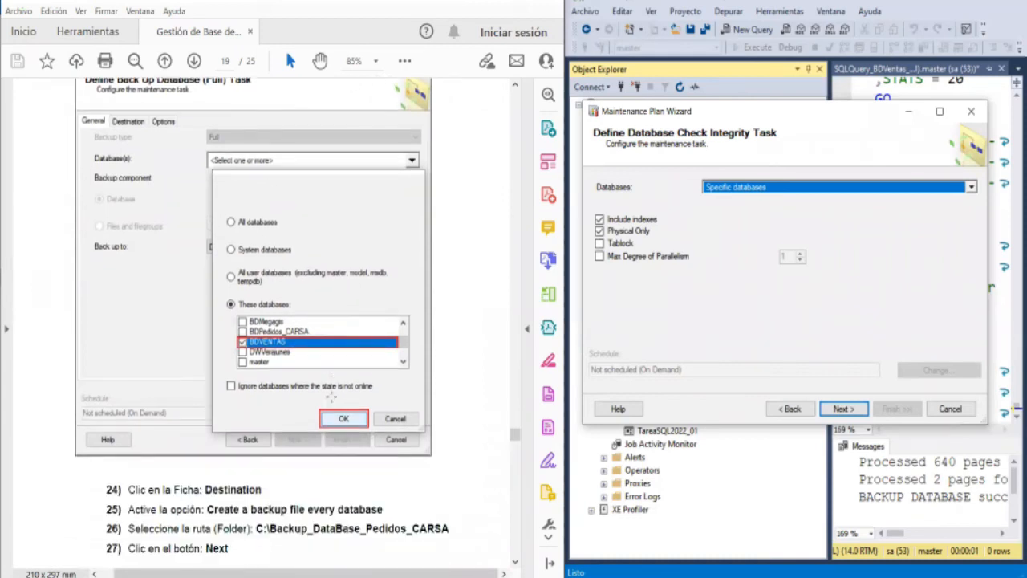
{"action": "scroll", "coordinate": [330, 396], "scroll_direction": "down", "scroll_amount": 3}
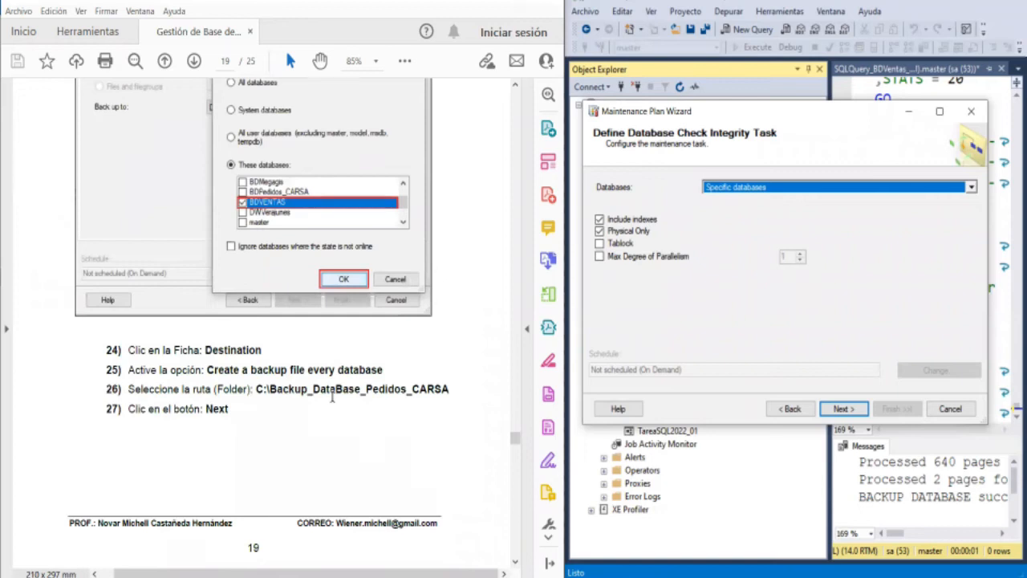
{"action": "scroll", "coordinate": [331, 396], "scroll_direction": "up", "scroll_amount": 3}
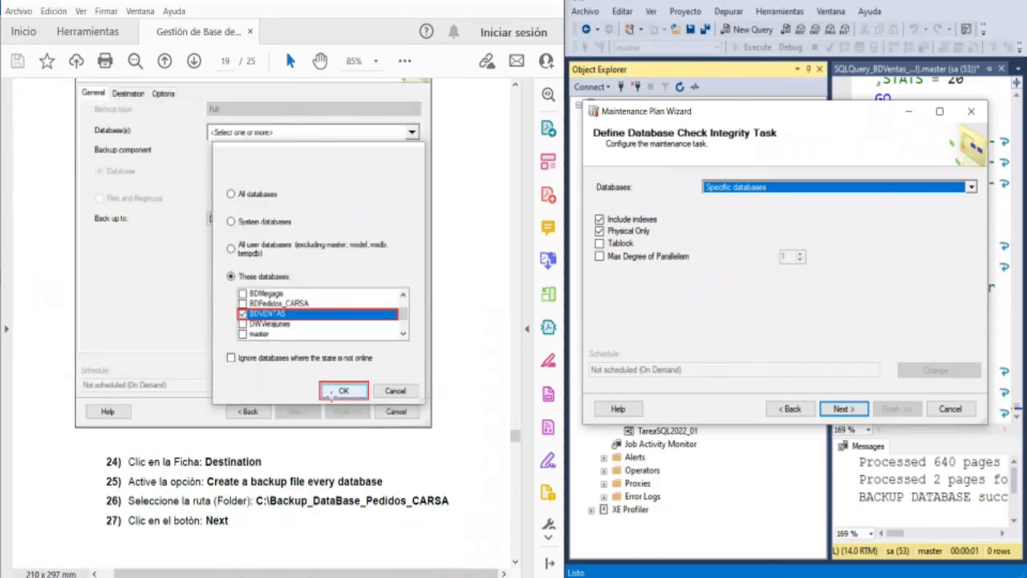
{"action": "scroll", "coordinate": [332, 395], "scroll_direction": "up", "scroll_amount": 10}
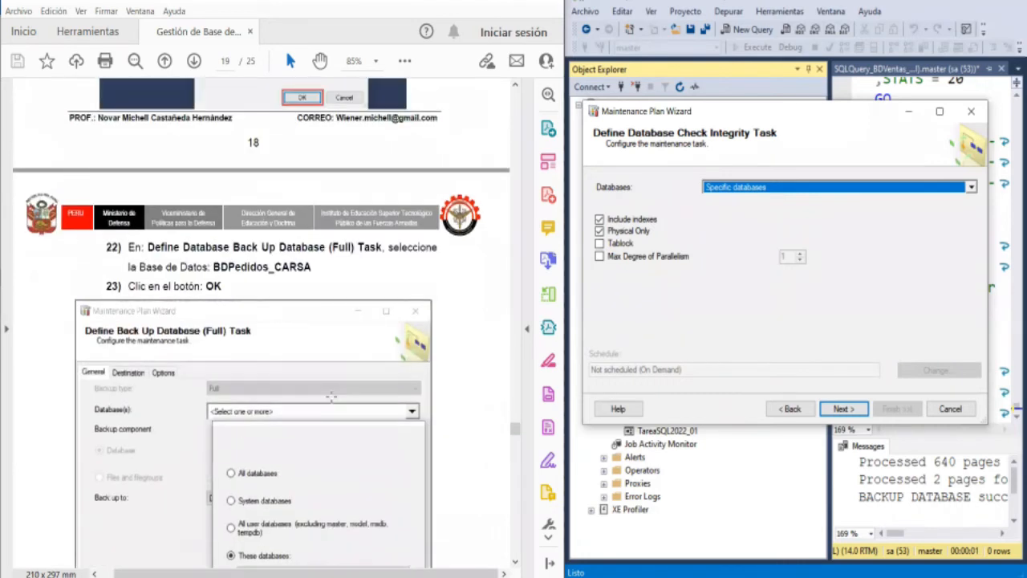
{"action": "scroll", "coordinate": [333, 404], "scroll_direction": "up", "scroll_amount": 3}
{"action": "scroll", "coordinate": [331, 395], "scroll_direction": "down", "scroll_amount": 2}
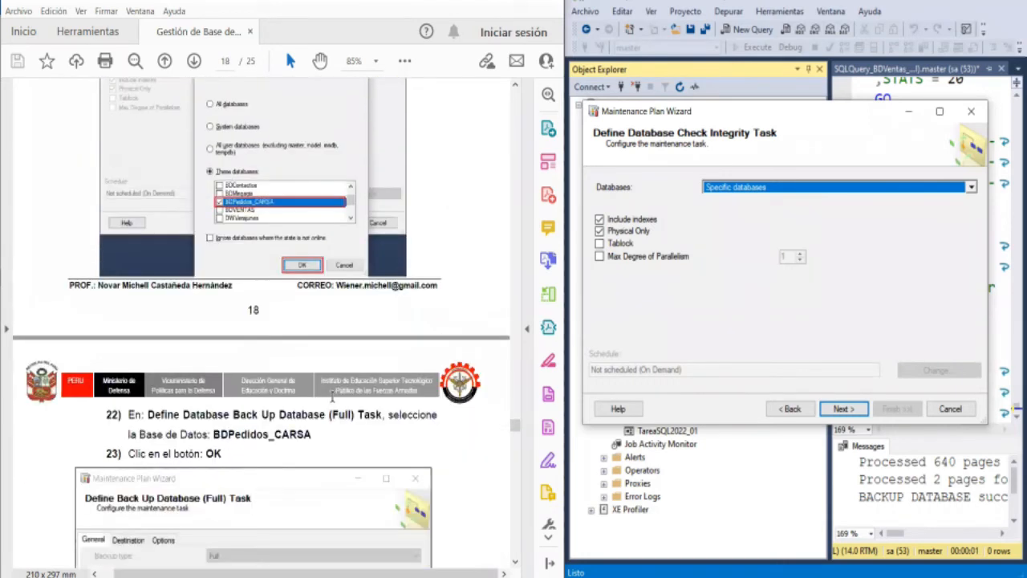
{"action": "scroll", "coordinate": [332, 396], "scroll_direction": "down", "scroll_amount": 11}
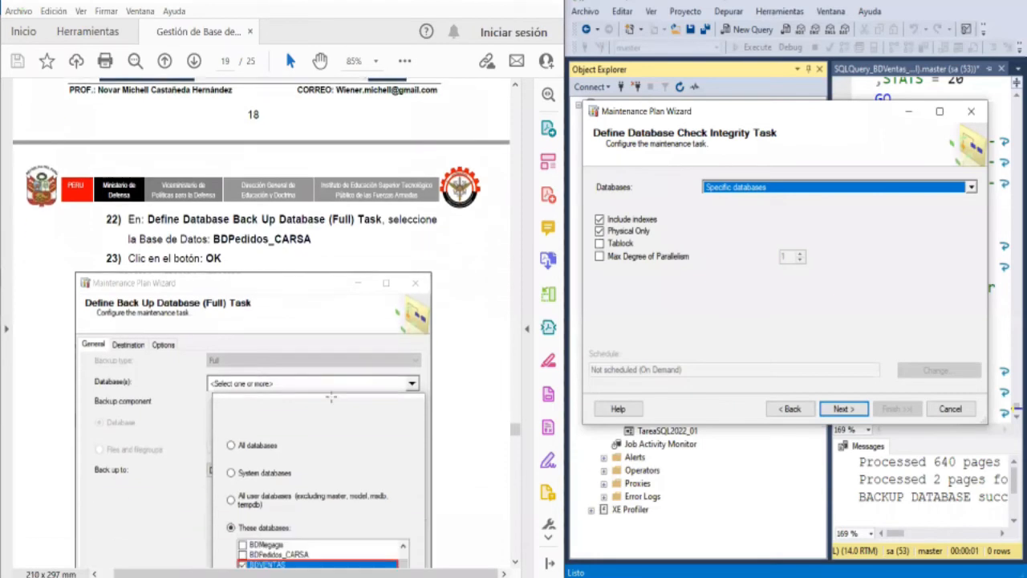
- Check that BDVentas_General_2022 is the Check Integrity task's selected database, accept it, and continue to the full backup task
{"action": "scroll", "coordinate": [331, 397], "scroll_direction": "down", "scroll_amount": 5}
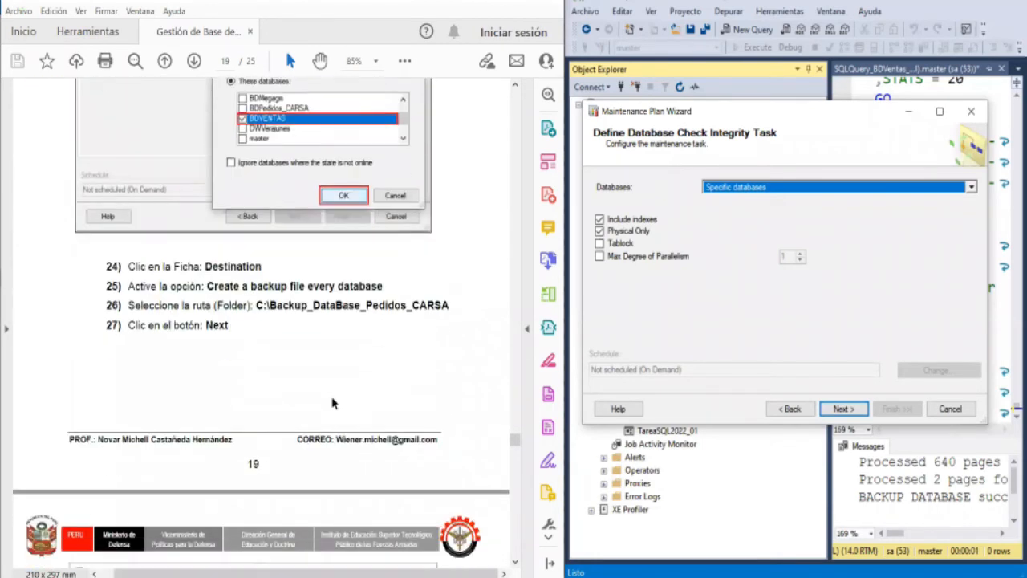
{"action": "scroll", "coordinate": [332, 396], "scroll_direction": "down", "scroll_amount": 2}
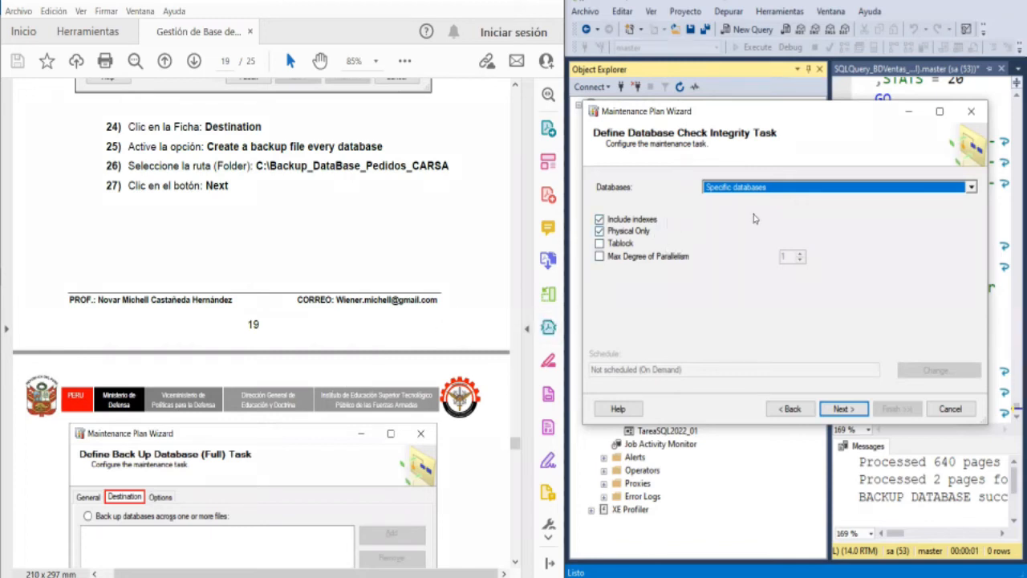
{"action": "left_click", "coordinate": [827, 188]}
{"action": "scroll", "coordinate": [853, 372], "scroll_direction": "down", "scroll_amount": 5}
{"action": "scroll", "coordinate": [853, 372], "scroll_direction": "down", "scroll_amount": 10}
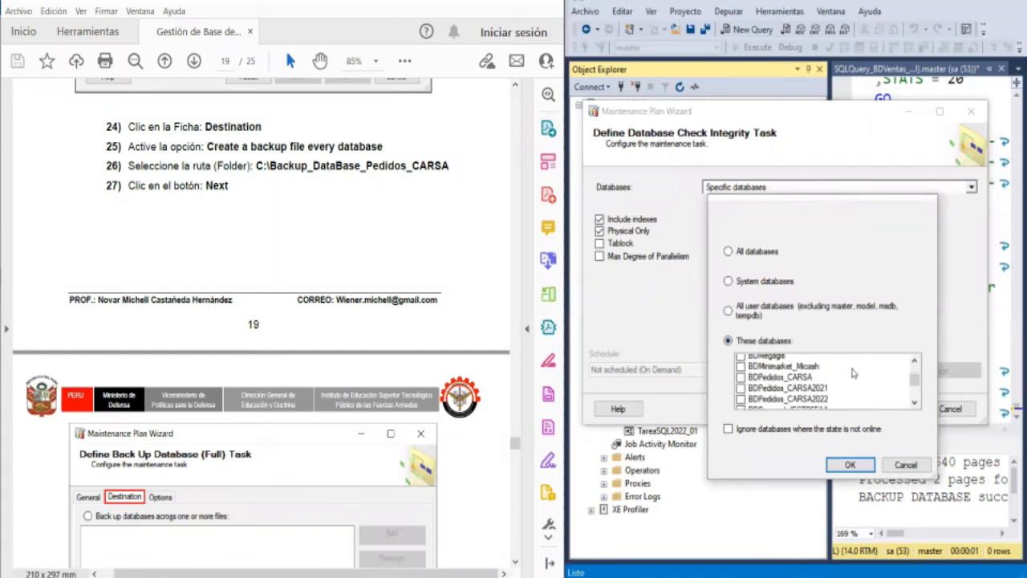
{"action": "scroll", "coordinate": [853, 371], "scroll_direction": "up", "scroll_amount": 8}
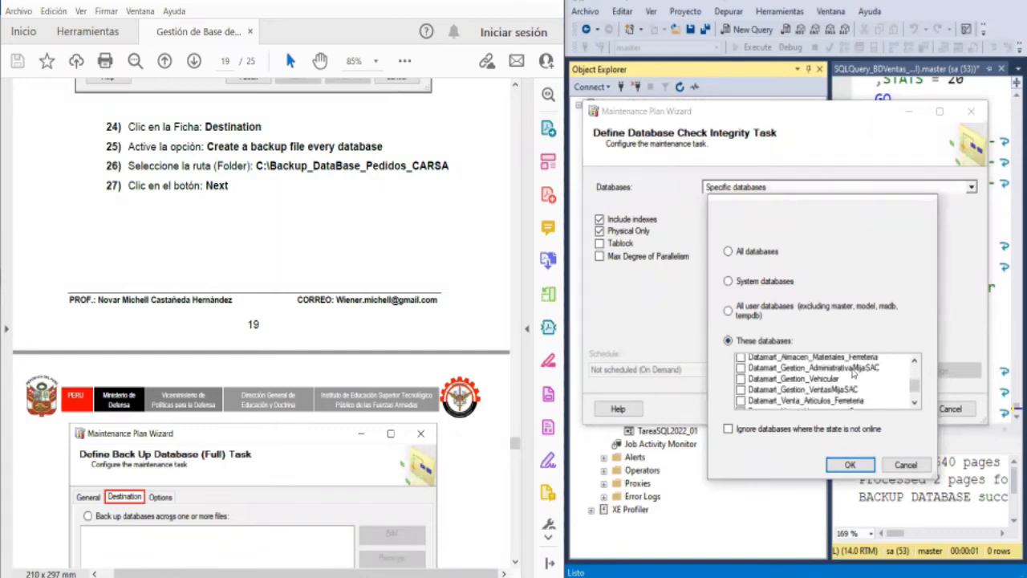
{"action": "left_click", "coordinate": [834, 466]}
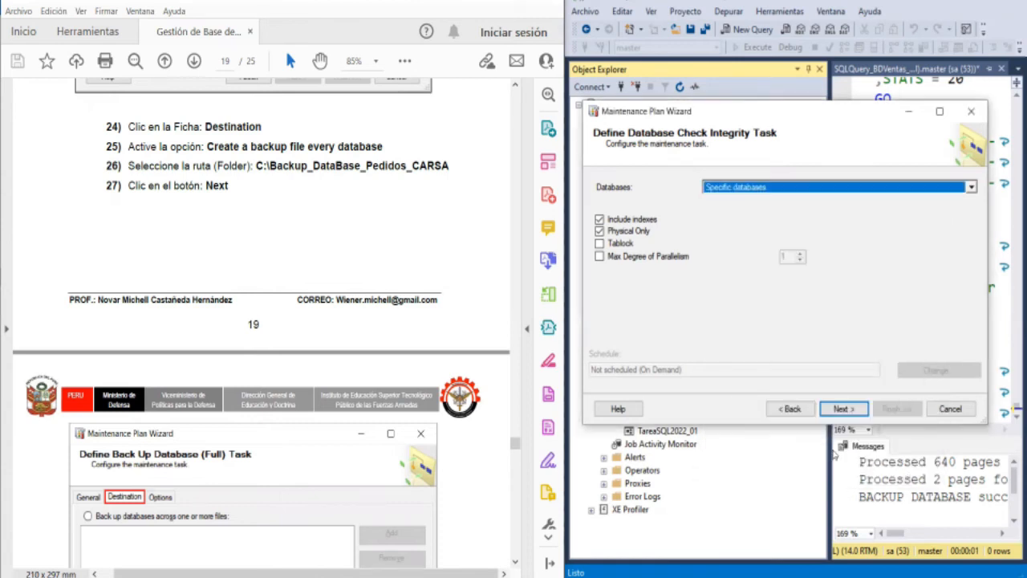
{"action": "left_click", "coordinate": [857, 409]}
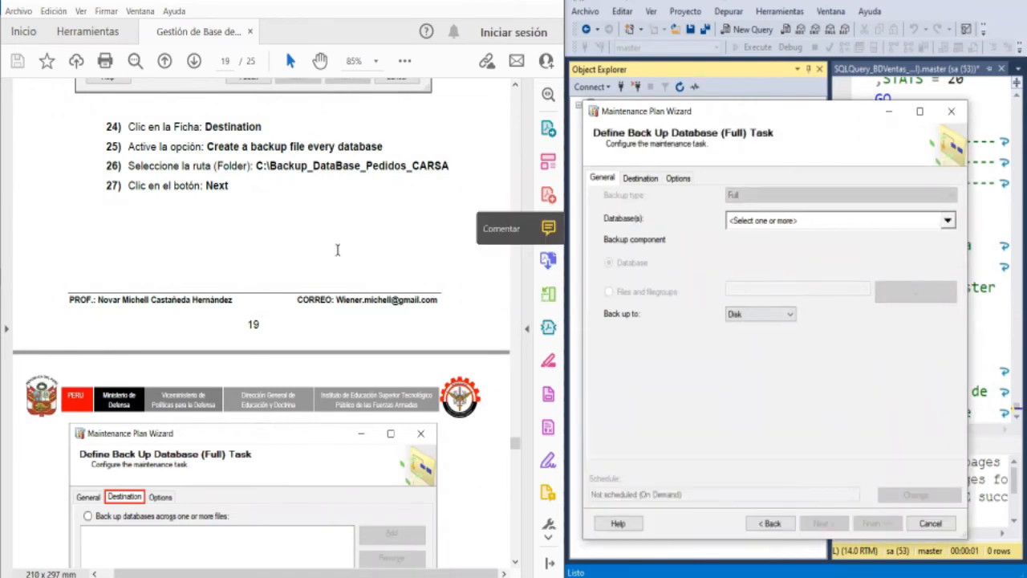
- Set the full backup's destination folder to C:\Backup_Database_BDVentas_General_2022, following the guide's destination instructions
{"action": "scroll", "coordinate": [339, 249], "scroll_direction": "up", "scroll_amount": 2}
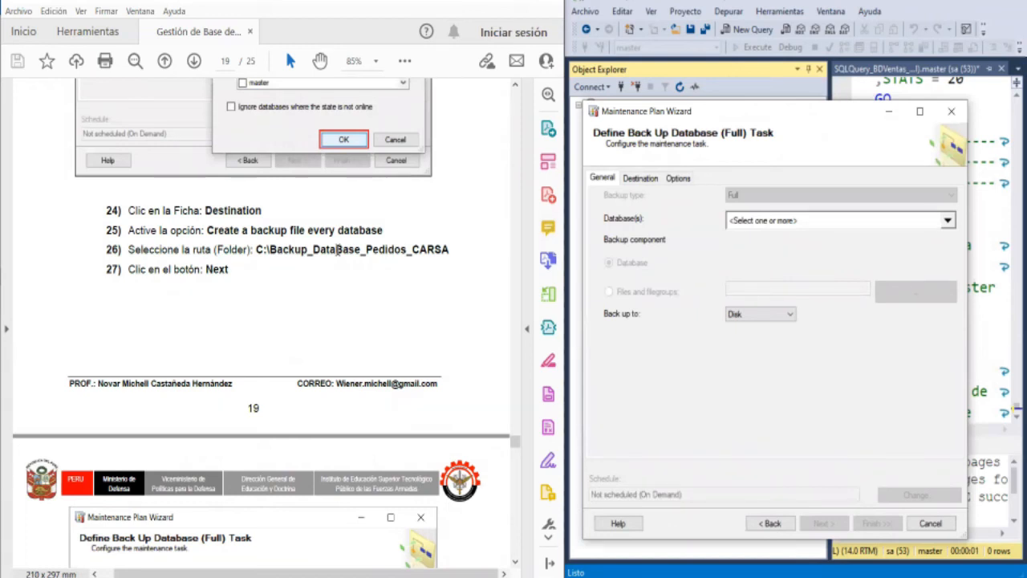
{"action": "scroll", "coordinate": [337, 250], "scroll_direction": "up", "scroll_amount": 3}
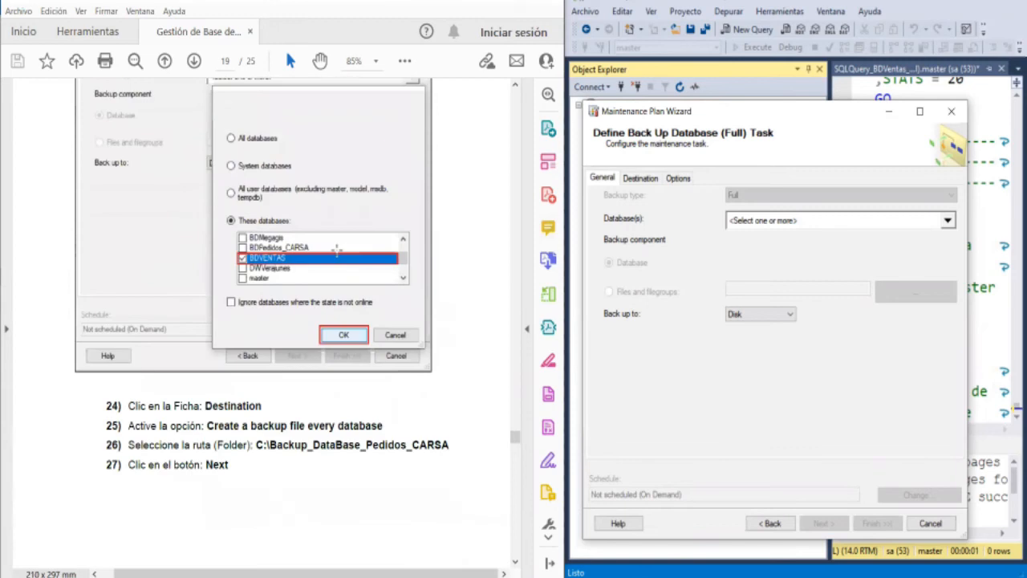
{"action": "scroll", "coordinate": [336, 254], "scroll_direction": "down", "scroll_amount": 6}
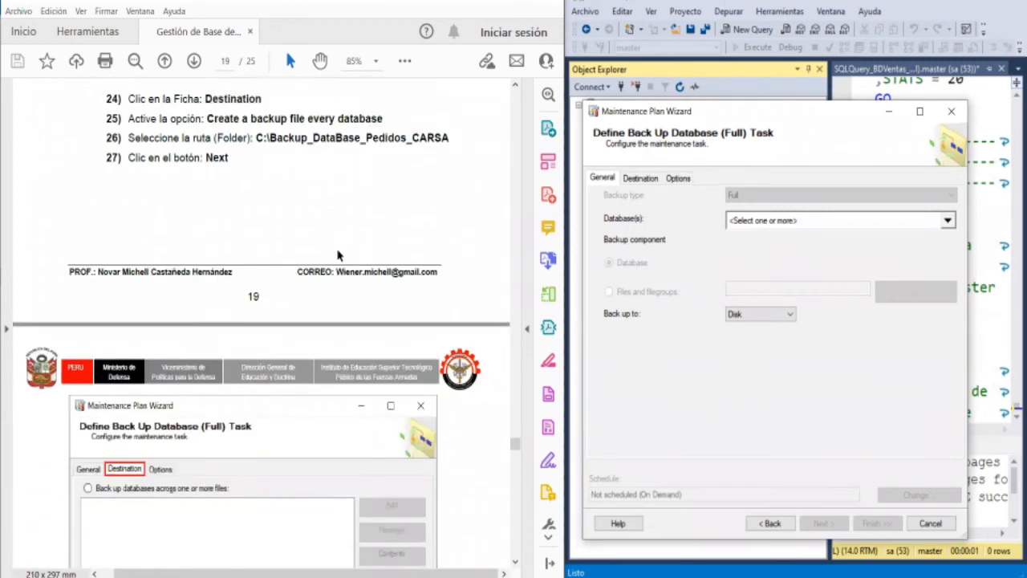
{"action": "scroll", "coordinate": [338, 255], "scroll_direction": "down", "scroll_amount": 5}
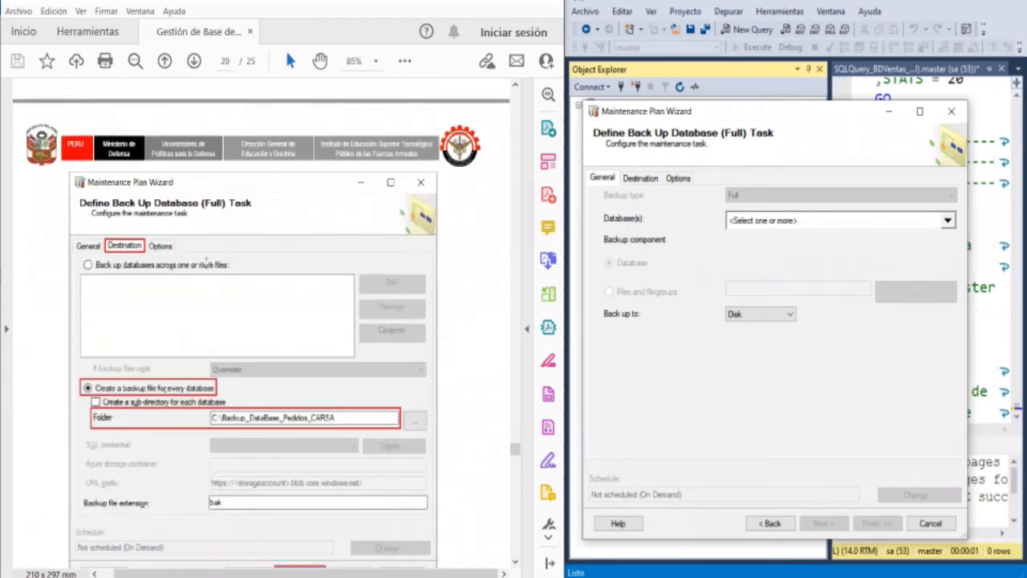
{"action": "left_click", "coordinate": [658, 180]}
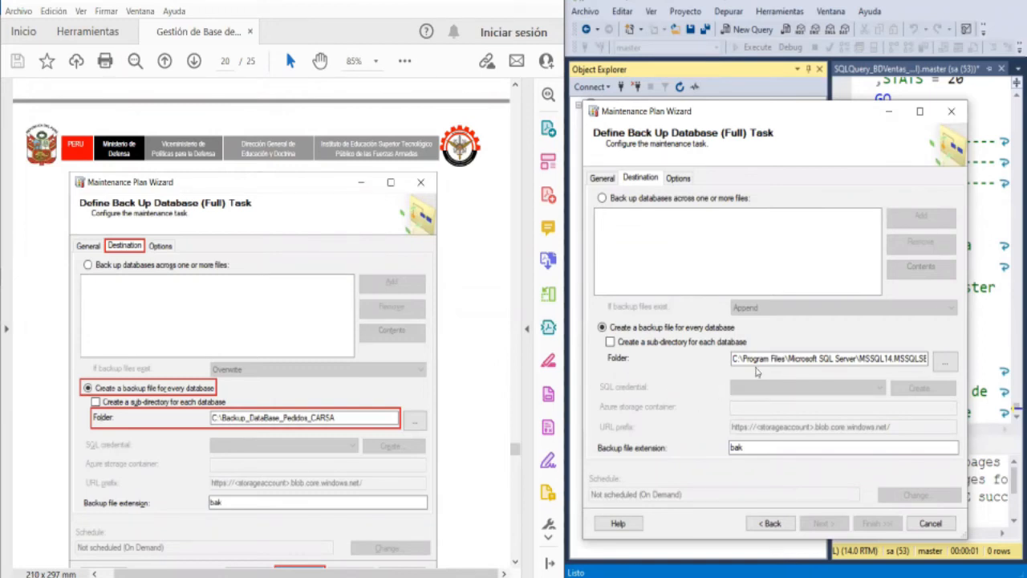
{"action": "left_click", "coordinate": [944, 362]}
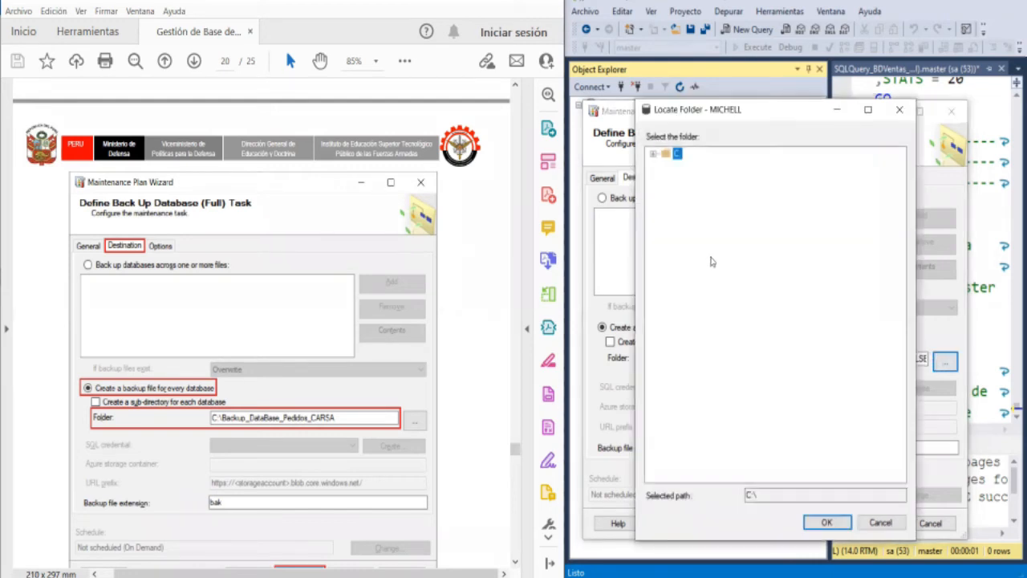
{"action": "left_click", "coordinate": [653, 155]}
{"action": "scroll", "coordinate": [702, 333], "scroll_direction": "down", "scroll_amount": 1}
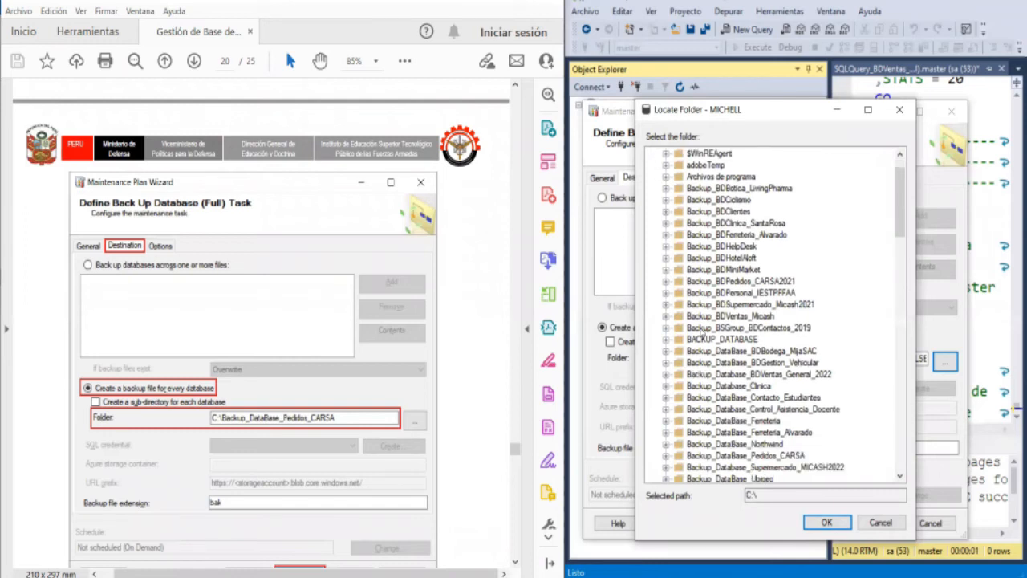
{"action": "scroll", "coordinate": [701, 332], "scroll_direction": "down", "scroll_amount": 1}
{"action": "scroll", "coordinate": [701, 334], "scroll_direction": "down", "scroll_amount": 2}
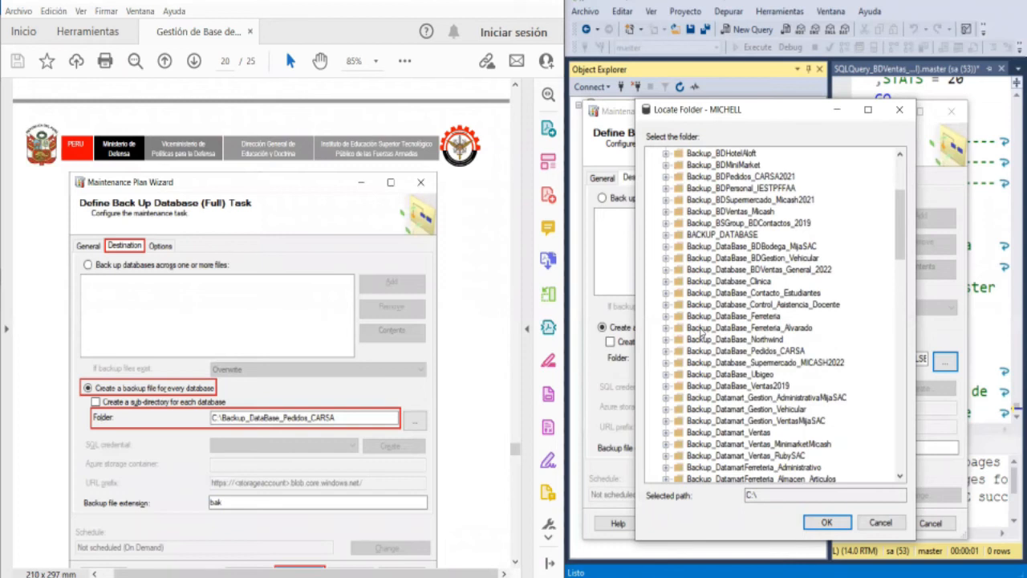
{"action": "left_click", "coordinate": [799, 272]}
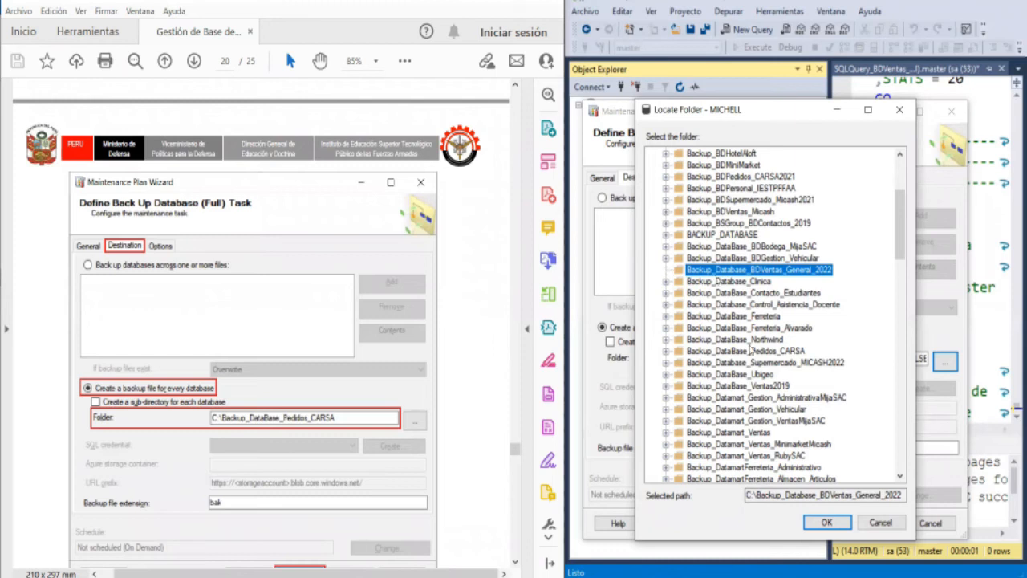
{"action": "left_click", "coordinate": [826, 522]}
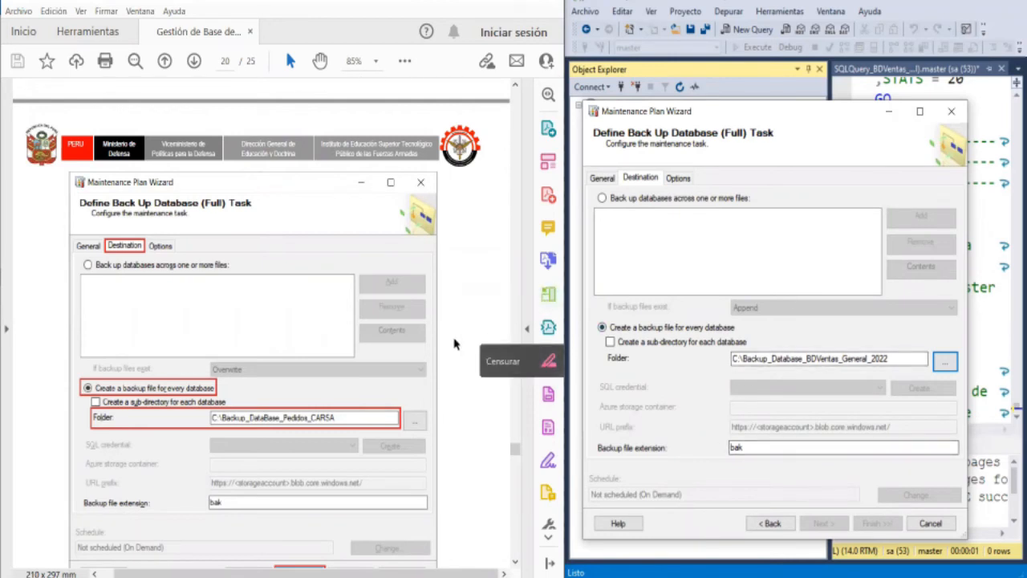
- Review the full backup task's additional options, destination folder and backup file extension alongside the guide
{"action": "scroll", "coordinate": [480, 347], "scroll_direction": "down", "scroll_amount": 3}
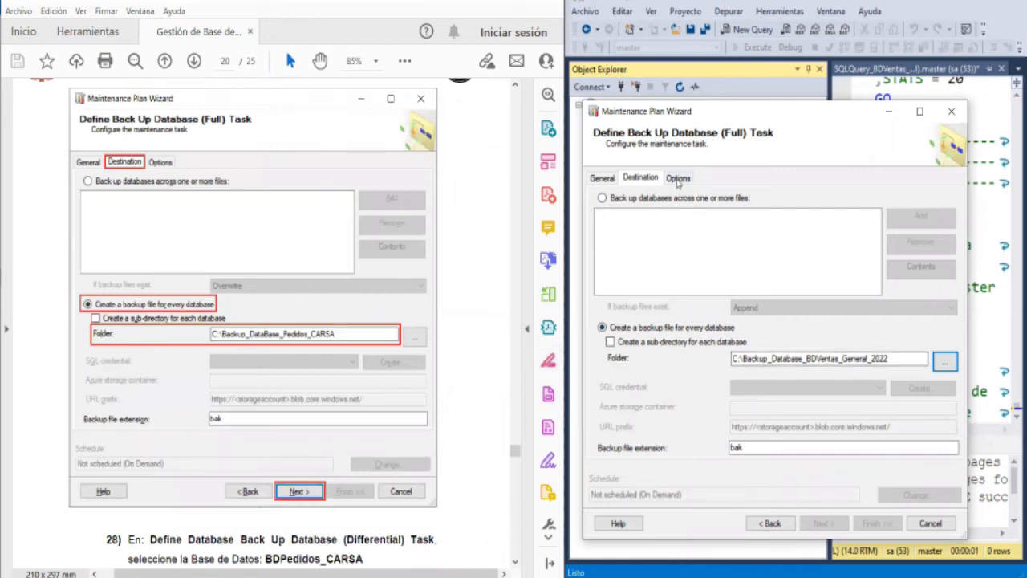
{"action": "left_click", "coordinate": [678, 180]}
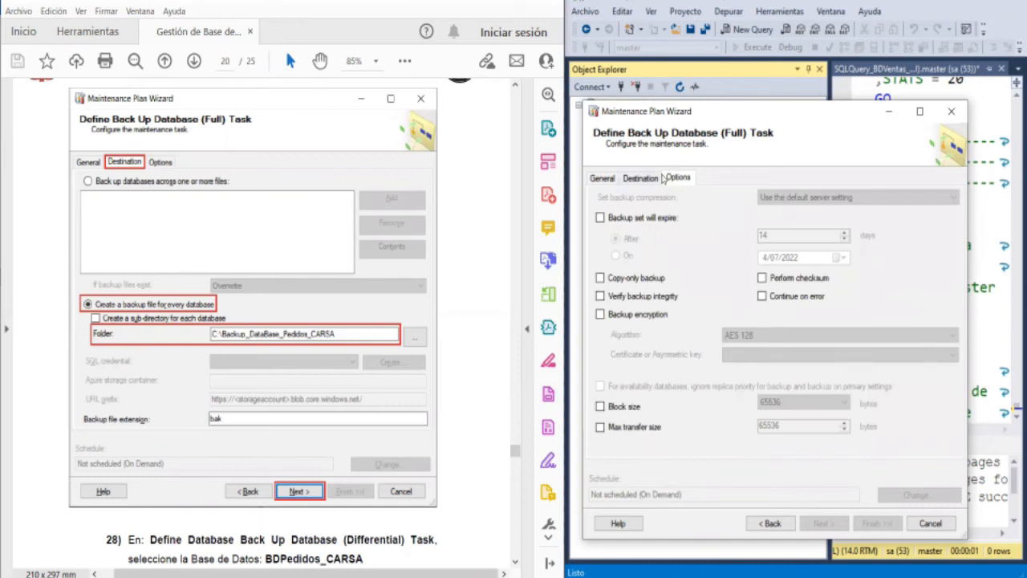
{"action": "left_click", "coordinate": [657, 180]}
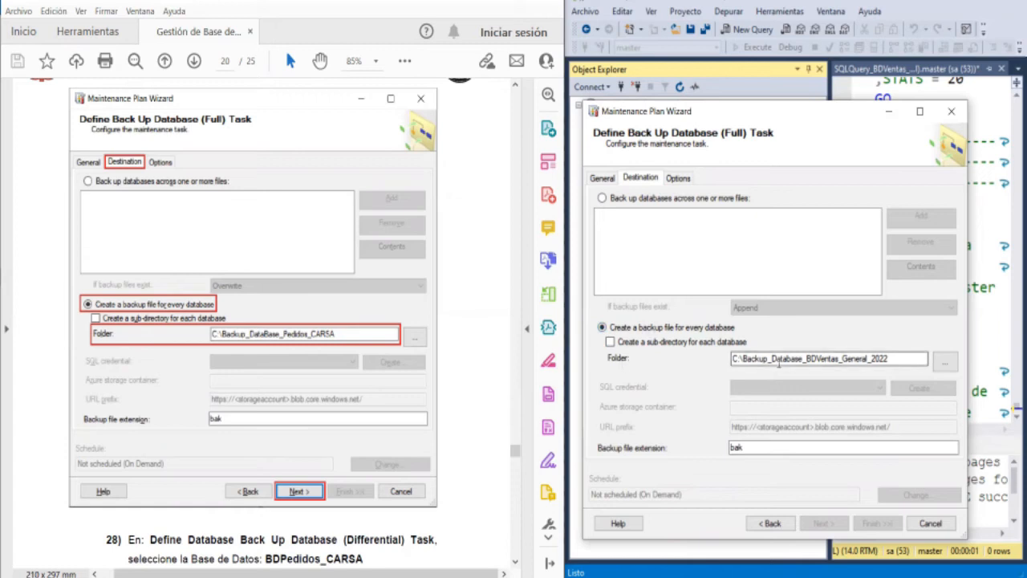
{"action": "left_click", "coordinate": [754, 447]}
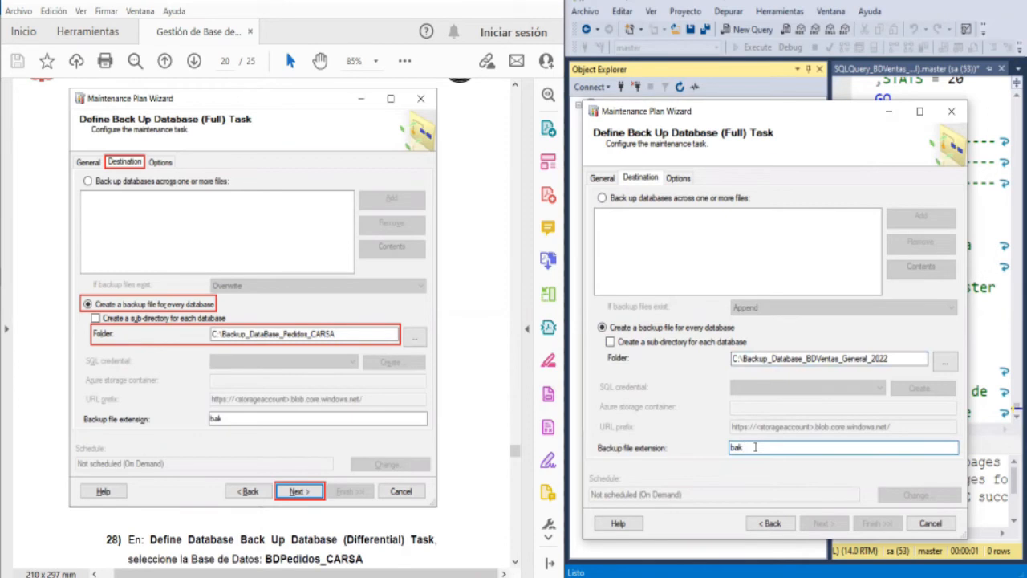
- Choose the BDVentas_General_2022 database for the full backup task and continue to the differential backup task
{"action": "left_click", "coordinate": [617, 182]}
{"action": "left_click", "coordinate": [779, 221]}
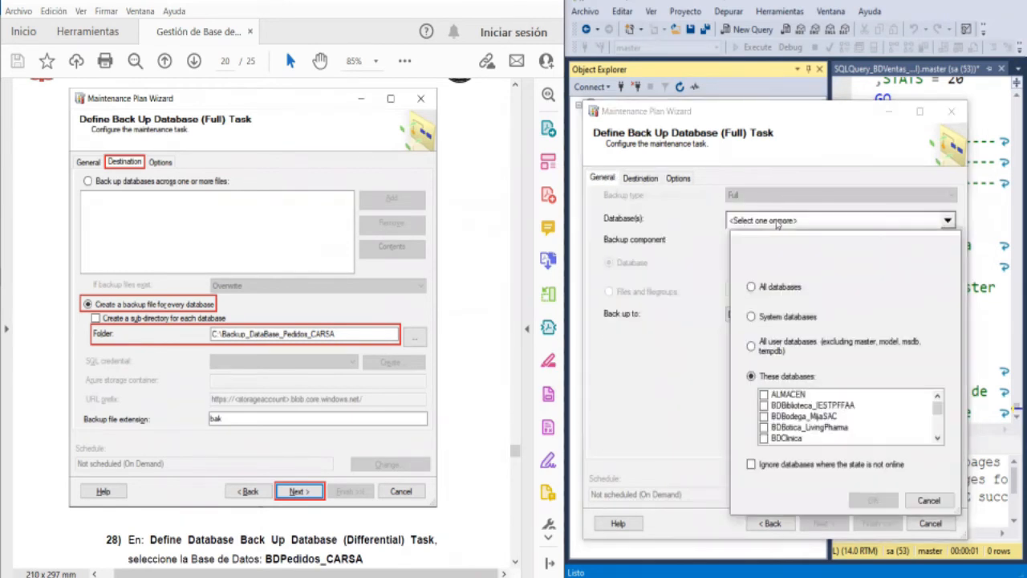
{"action": "scroll", "coordinate": [839, 424], "scroll_direction": "down", "scroll_amount": 3}
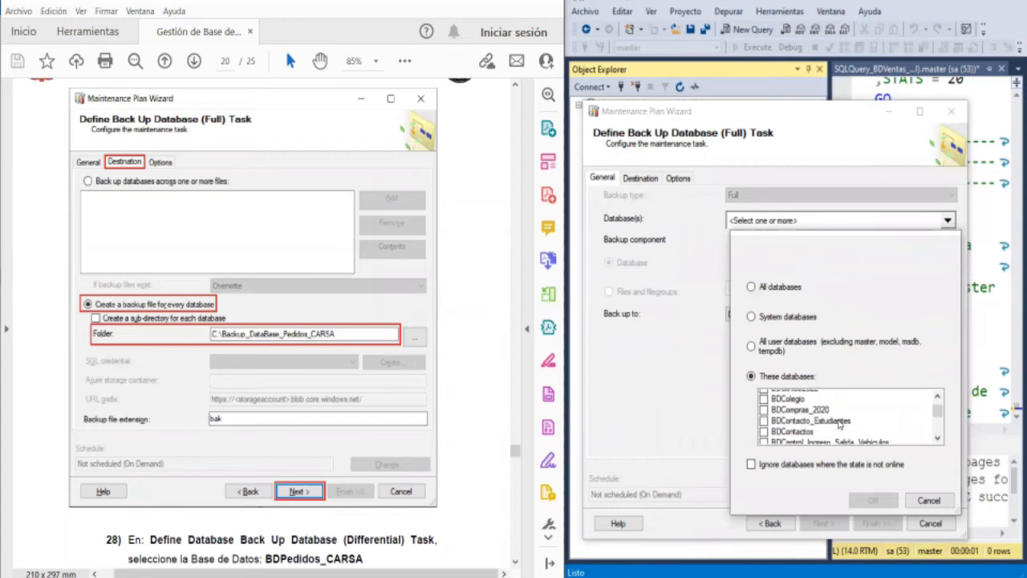
{"action": "scroll", "coordinate": [839, 423], "scroll_direction": "down", "scroll_amount": 5}
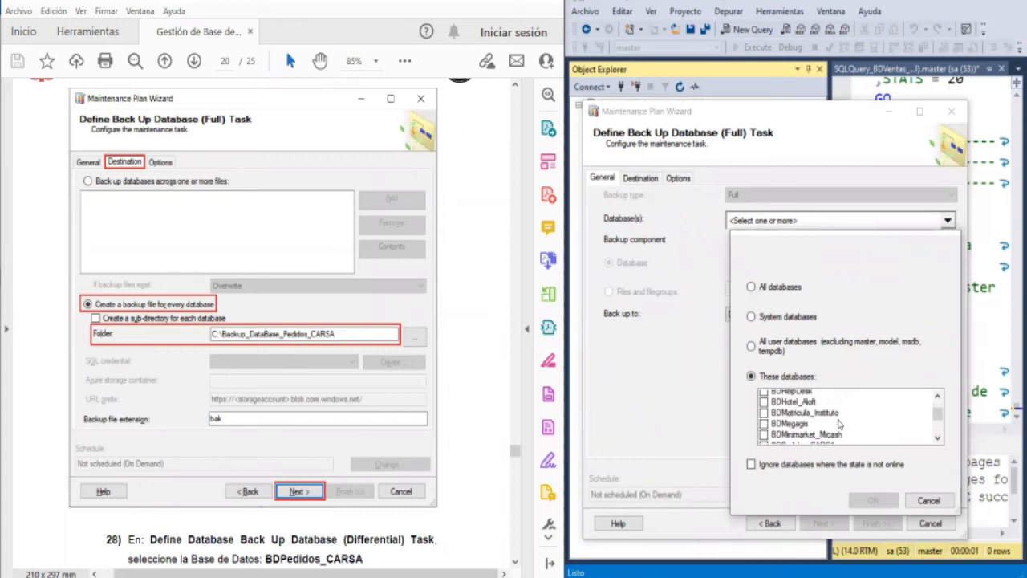
{"action": "scroll", "coordinate": [840, 423], "scroll_direction": "down", "scroll_amount": 5}
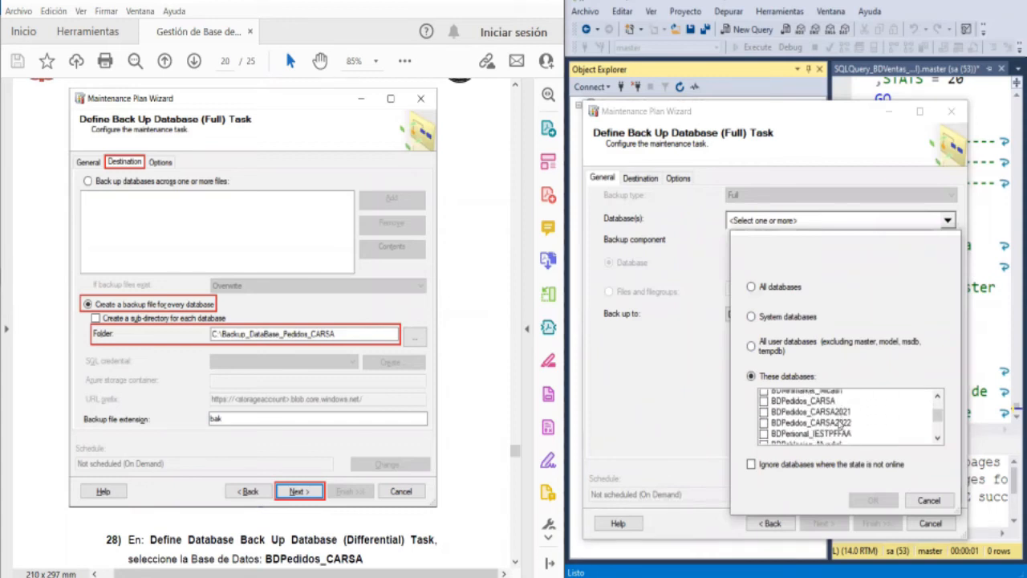
{"action": "scroll", "coordinate": [839, 419], "scroll_direction": "down", "scroll_amount": 5}
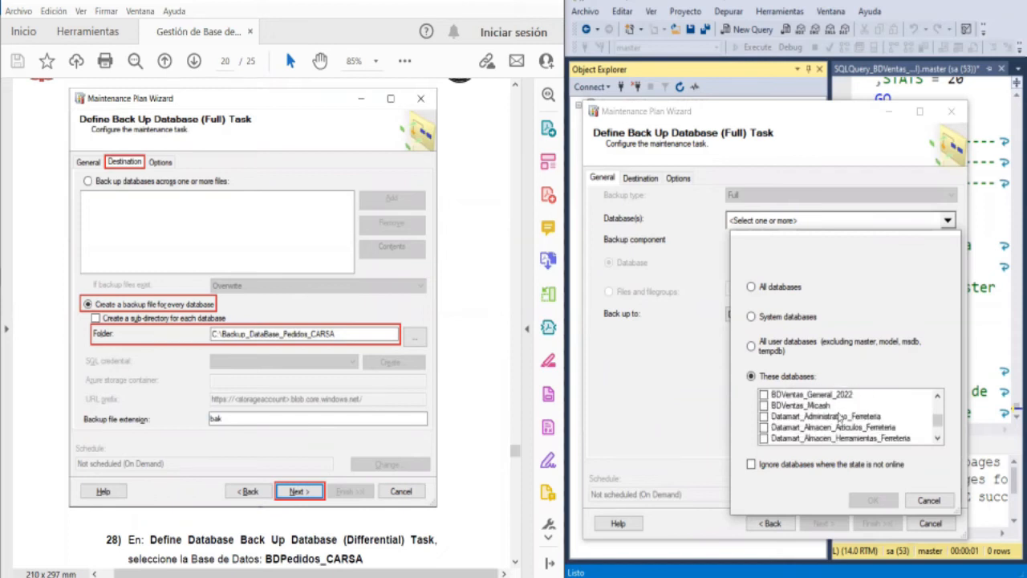
{"action": "left_click", "coordinate": [837, 399]}
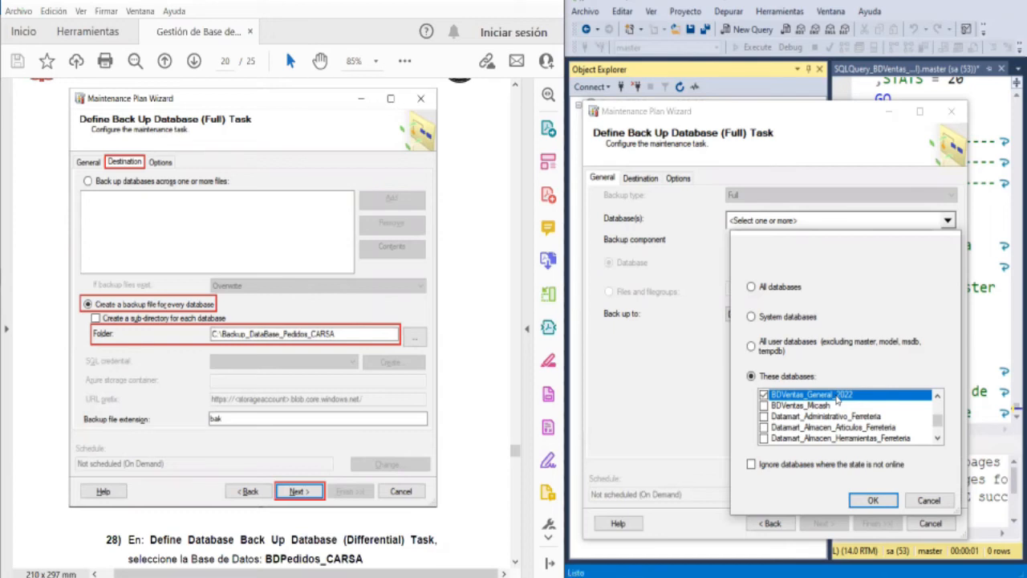
{"action": "left_click", "coordinate": [873, 500]}
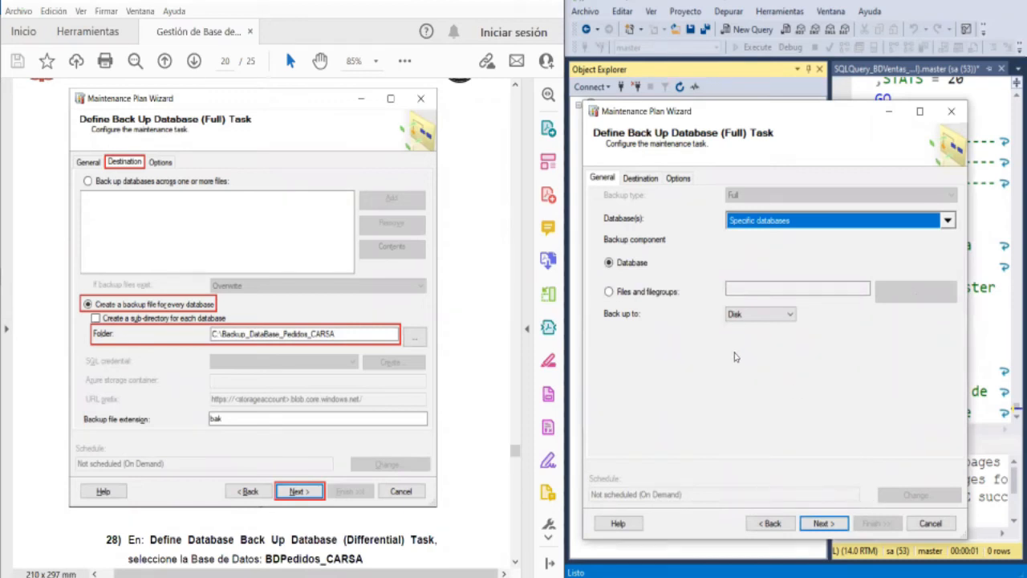
{"action": "left_click", "coordinate": [641, 176]}
{"action": "left_click", "coordinate": [845, 520]}
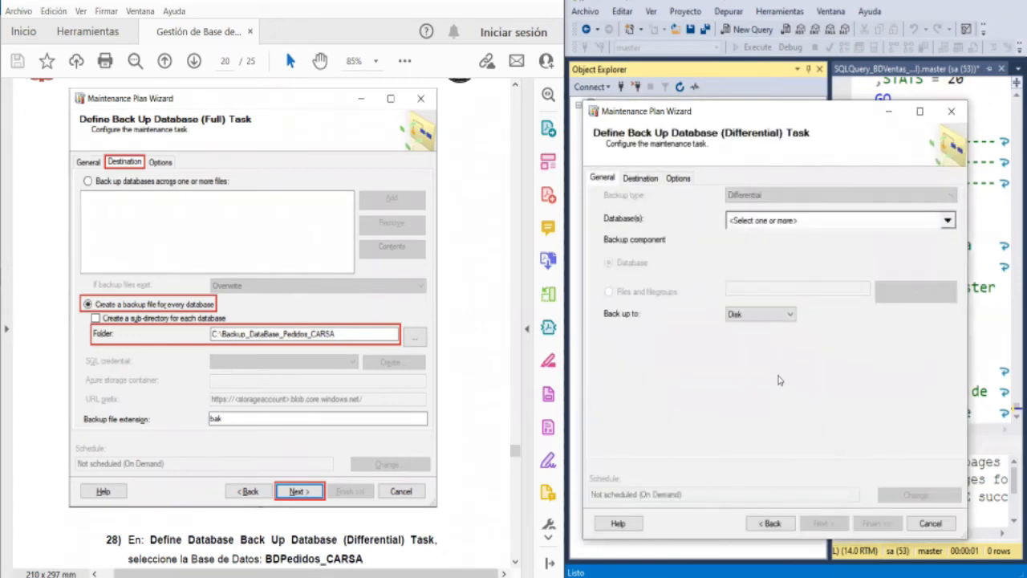
- Choose the BDVentas_General_2022 database for the differential backup task, following guide instructions 28 and 29, and accept the selection
{"action": "scroll", "coordinate": [268, 316], "scroll_direction": "up", "scroll_amount": 3}
{"action": "scroll", "coordinate": [268, 316], "scroll_direction": "down", "scroll_amount": 4}
{"action": "scroll", "coordinate": [268, 317], "scroll_direction": "down", "scroll_amount": 12}
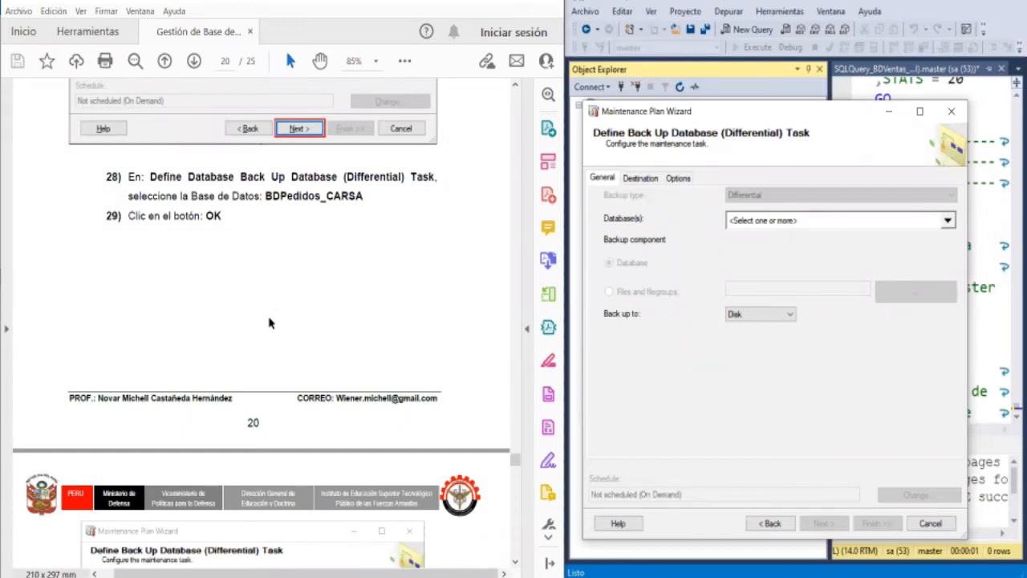
{"action": "scroll", "coordinate": [269, 323], "scroll_direction": "down", "scroll_amount": 13}
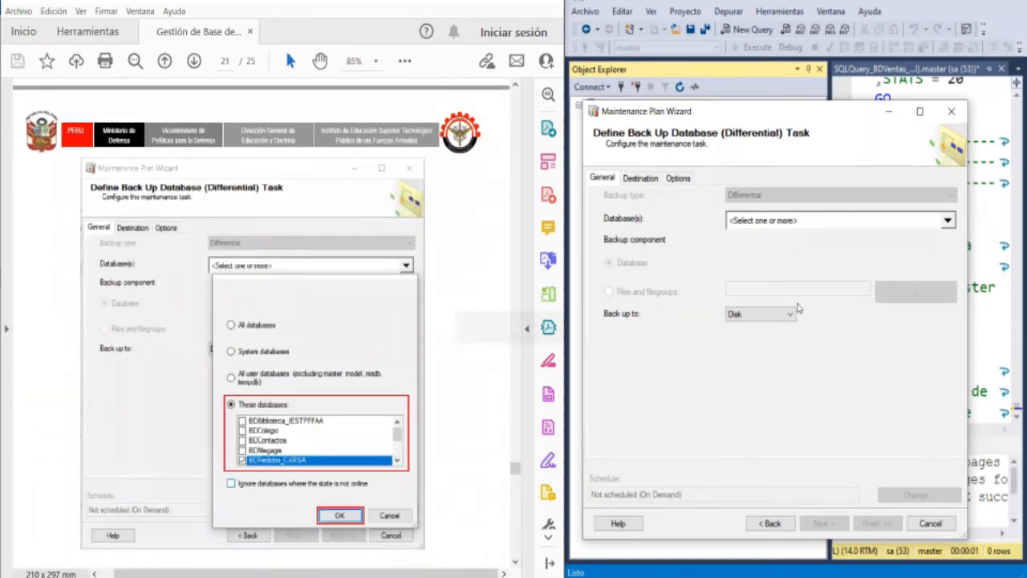
{"action": "left_click", "coordinate": [881, 223]}
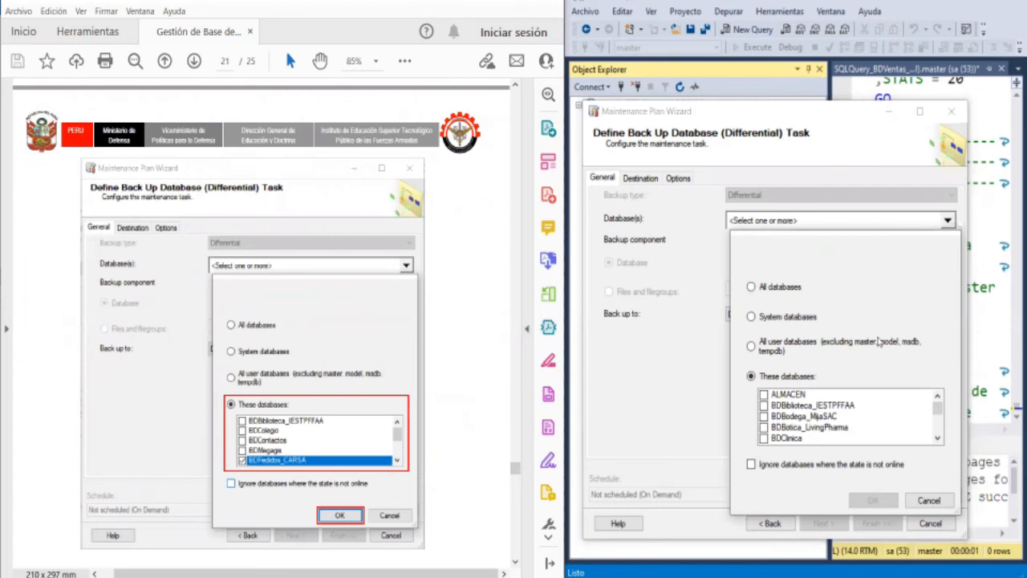
{"action": "scroll", "coordinate": [833, 411], "scroll_direction": "down", "scroll_amount": 3}
{"action": "scroll", "coordinate": [830, 419], "scroll_direction": "down", "scroll_amount": 10}
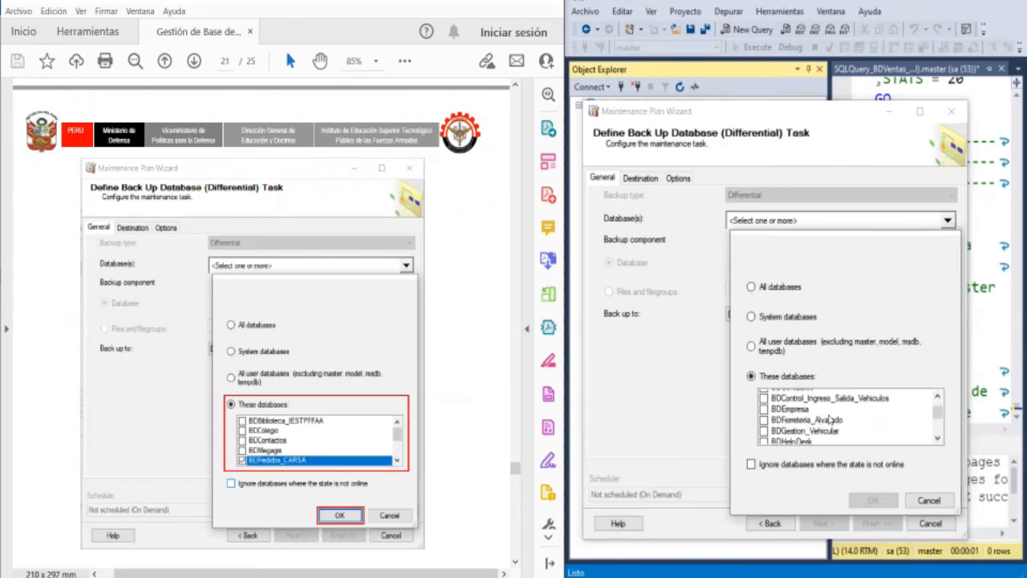
{"action": "scroll", "coordinate": [829, 419], "scroll_direction": "down", "scroll_amount": 5}
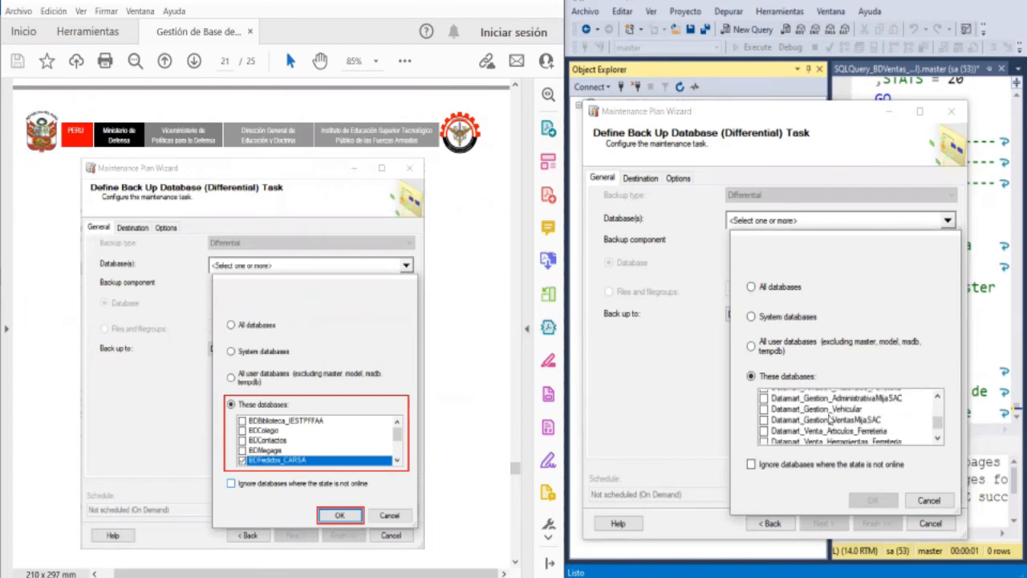
{"action": "scroll", "coordinate": [830, 417], "scroll_direction": "up", "scroll_amount": 6}
{"action": "scroll", "coordinate": [830, 419], "scroll_direction": "up", "scroll_amount": 3}
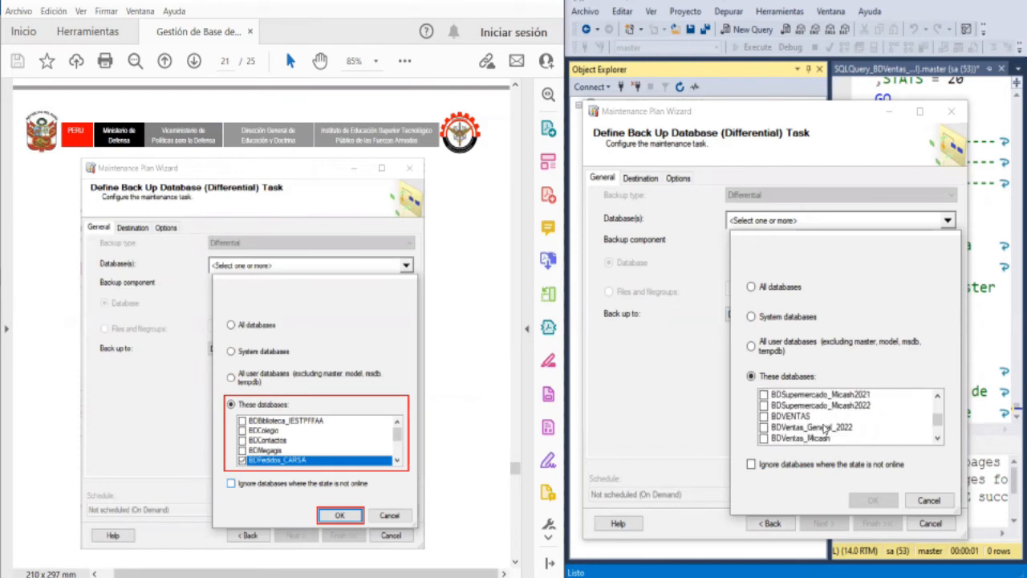
{"action": "left_click", "coordinate": [827, 427]}
{"action": "left_click", "coordinate": [865, 504]}
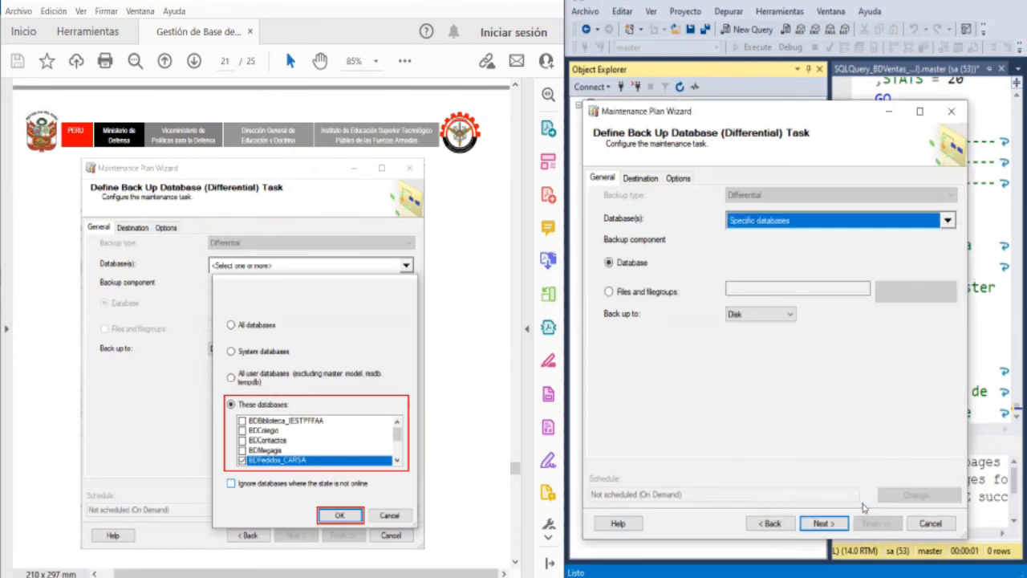
- Set the differential backup's destination folder to C:\Backup_Database_BDVentas_General_2022 and continue to the transaction log backup task
{"action": "left_click", "coordinate": [654, 183]}
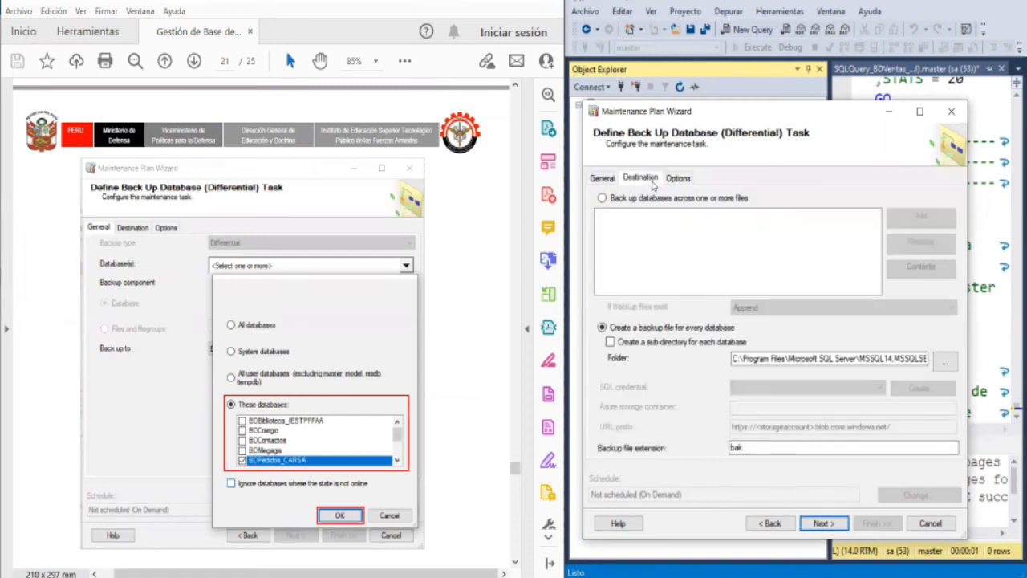
{"action": "left_click", "coordinate": [945, 360]}
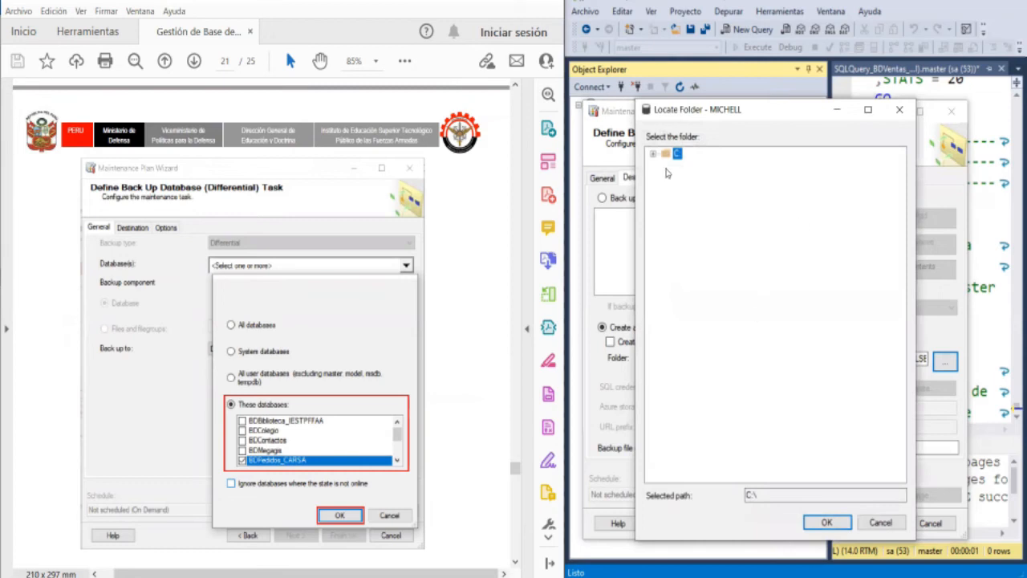
{"action": "left_click", "coordinate": [653, 153]}
{"action": "scroll", "coordinate": [768, 337], "scroll_direction": "down", "scroll_amount": 1}
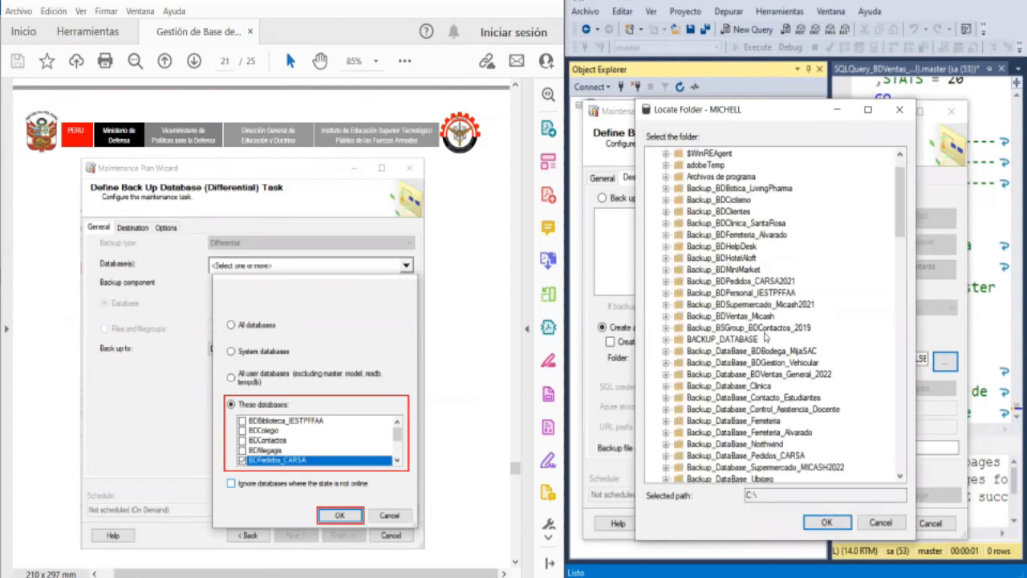
{"action": "scroll", "coordinate": [779, 338], "scroll_direction": "down", "scroll_amount": 1}
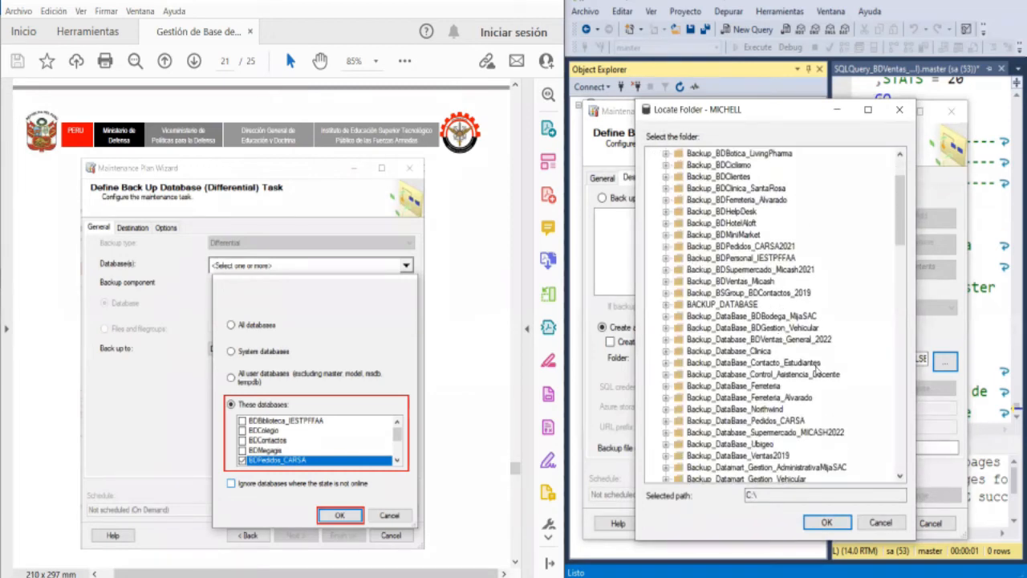
{"action": "scroll", "coordinate": [815, 373], "scroll_direction": "down", "scroll_amount": 3}
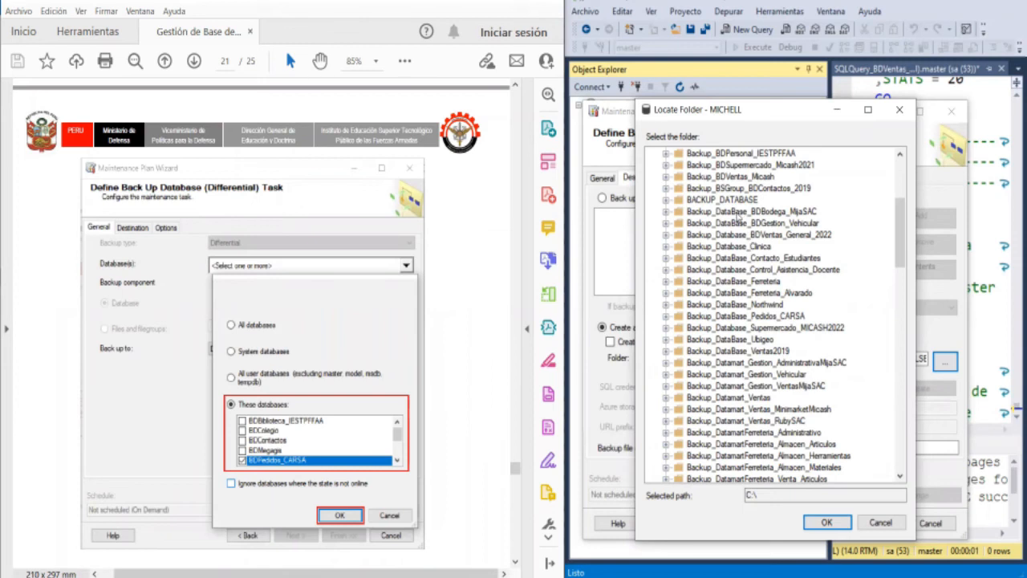
{"action": "left_click", "coordinate": [773, 237]}
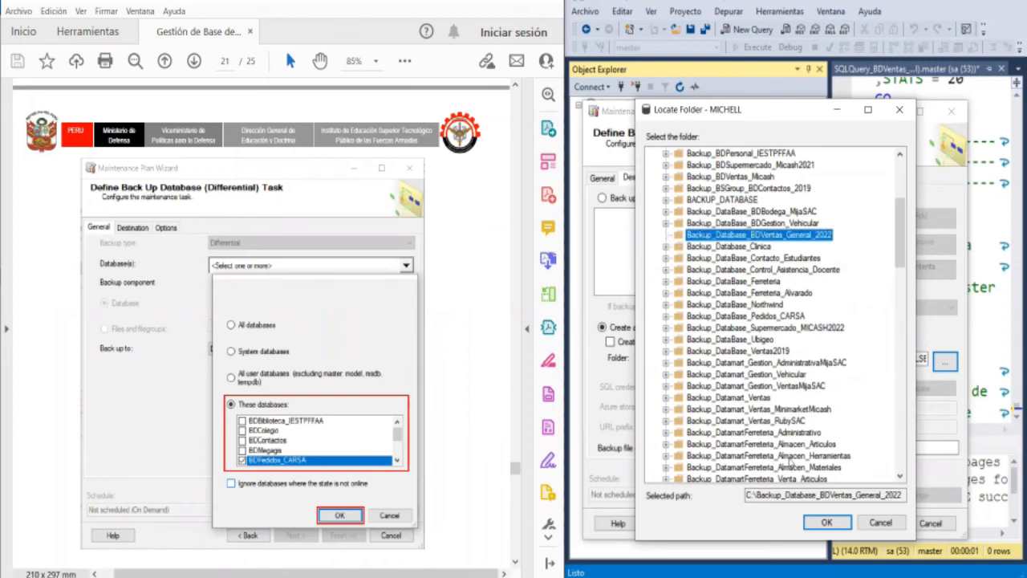
{"action": "left_click", "coordinate": [826, 522]}
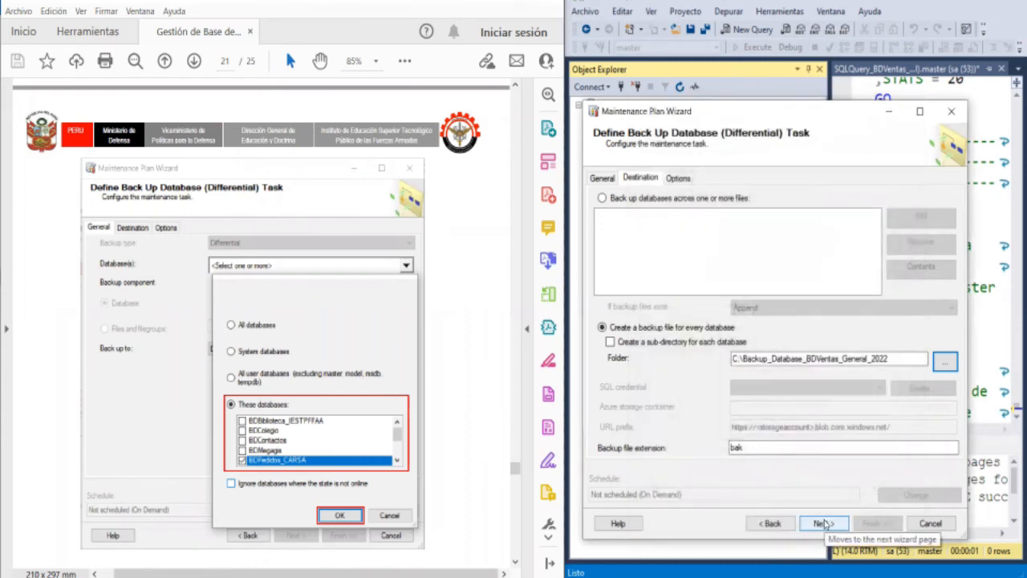
{"action": "left_click", "coordinate": [817, 526]}
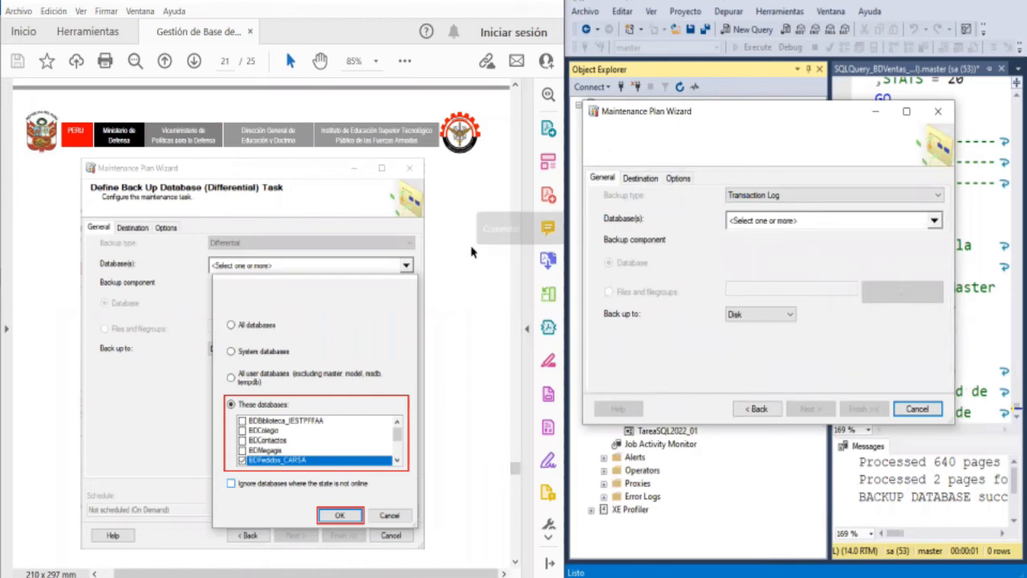
- Review guide instructions 30 to 36 and their illustrations, covering the differential backup destination and the text report options
{"action": "scroll", "coordinate": [396, 281], "scroll_direction": "down", "scroll_amount": 5}
{"action": "scroll", "coordinate": [331, 297], "scroll_direction": "down", "scroll_amount": 8}
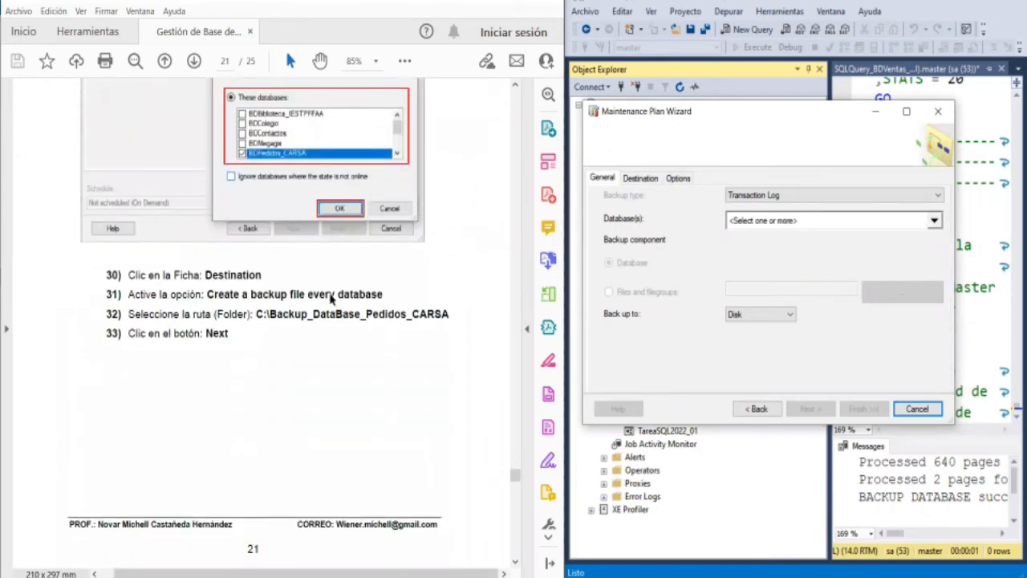
{"action": "scroll", "coordinate": [324, 295], "scroll_direction": "down", "scroll_amount": 3}
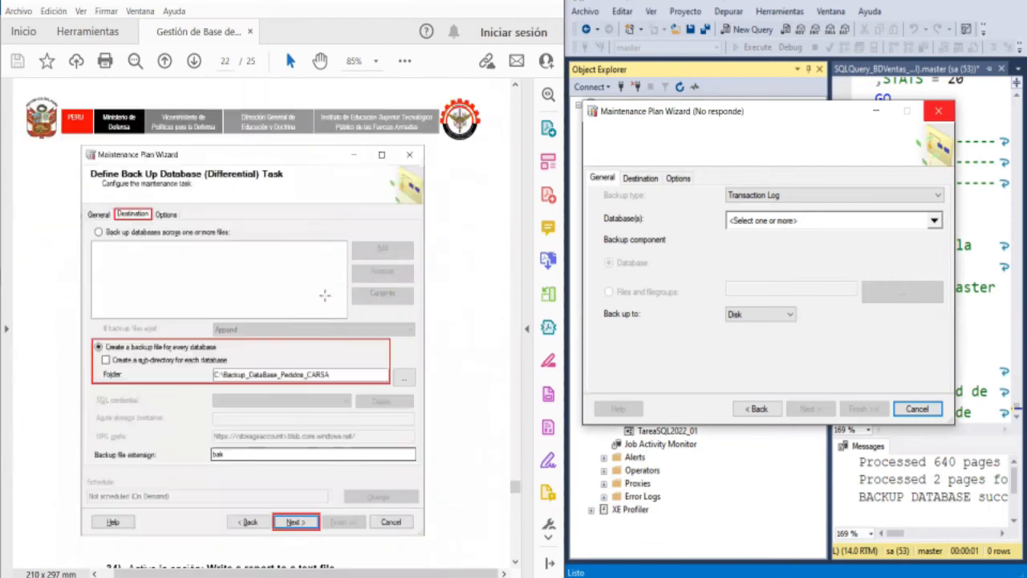
{"action": "scroll", "coordinate": [309, 377], "scroll_direction": "down", "scroll_amount": 1}
{"action": "scroll", "coordinate": [308, 377], "scroll_direction": "down", "scroll_amount": 7}
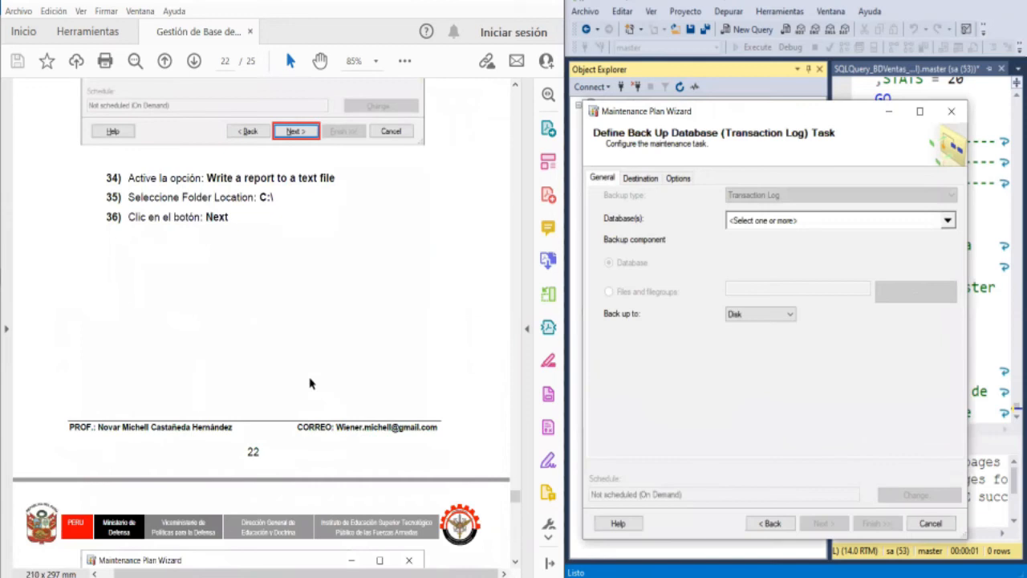
{"action": "scroll", "coordinate": [310, 384], "scroll_direction": "down", "scroll_amount": 3}
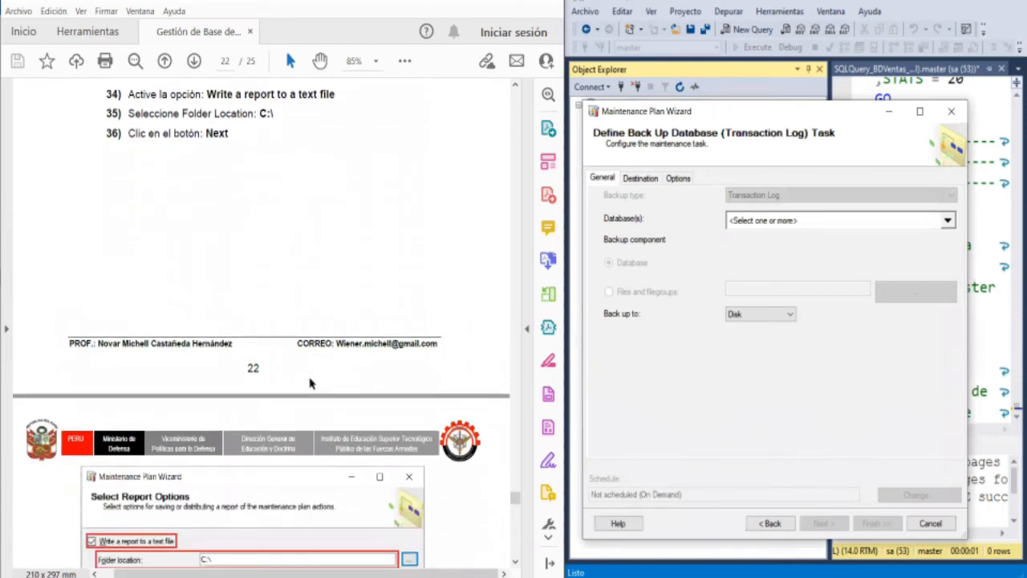
{"action": "scroll", "coordinate": [308, 377], "scroll_direction": "down", "scroll_amount": 2}
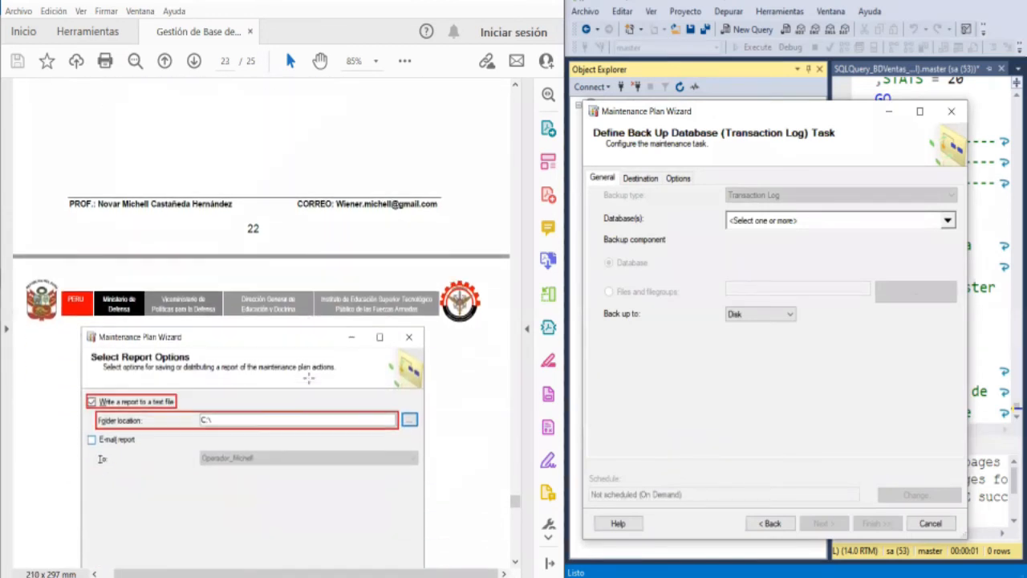
{"action": "scroll", "coordinate": [309, 378], "scroll_direction": "down", "scroll_amount": 1}
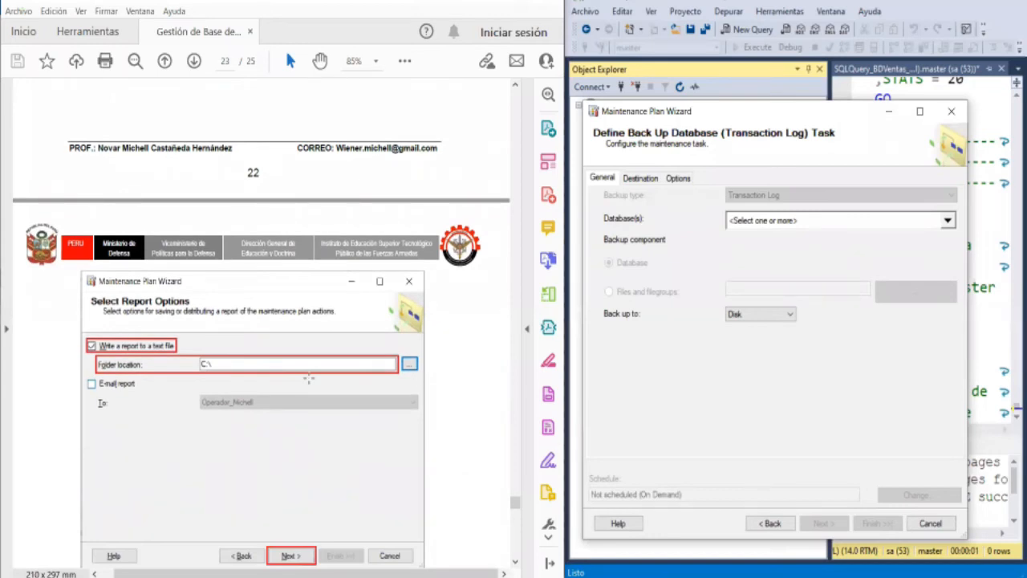
{"action": "scroll", "coordinate": [309, 379], "scroll_direction": "up", "scroll_amount": 12}
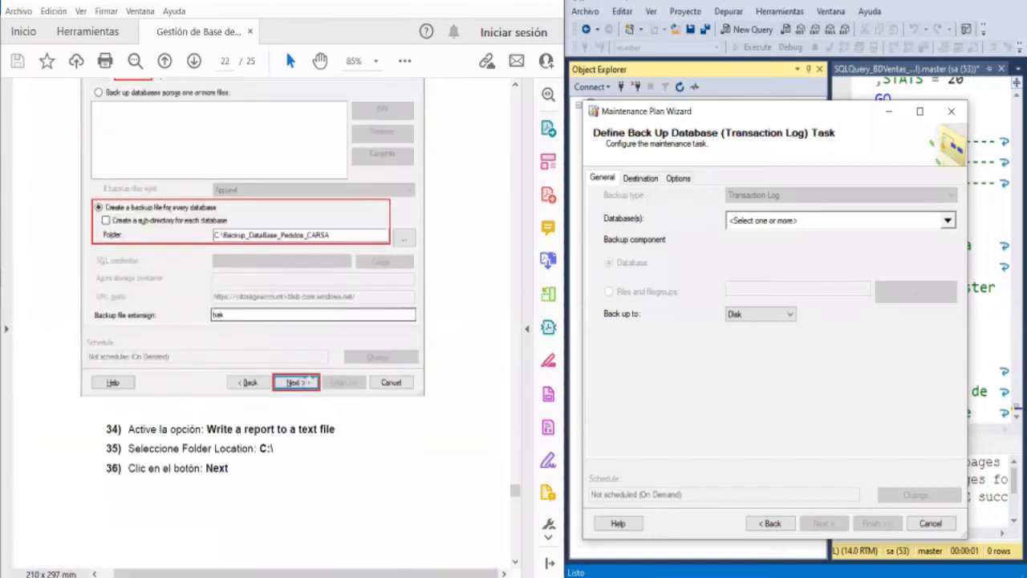
{"action": "scroll", "coordinate": [307, 377], "scroll_direction": "up", "scroll_amount": 3}
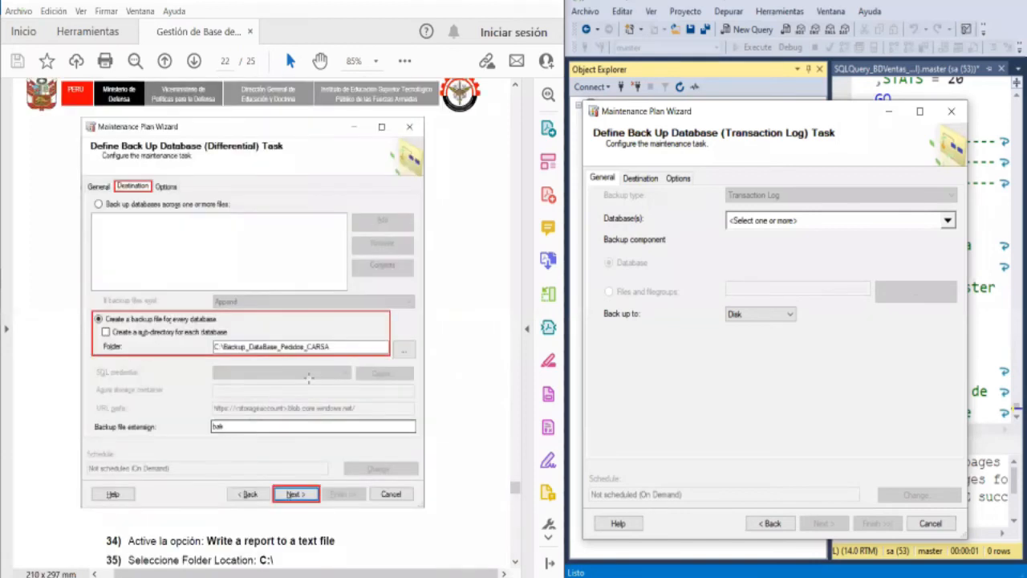
{"action": "scroll", "coordinate": [309, 378], "scroll_direction": "down", "scroll_amount": 2}
{"action": "scroll", "coordinate": [311, 386], "scroll_direction": "down", "scroll_amount": 1}
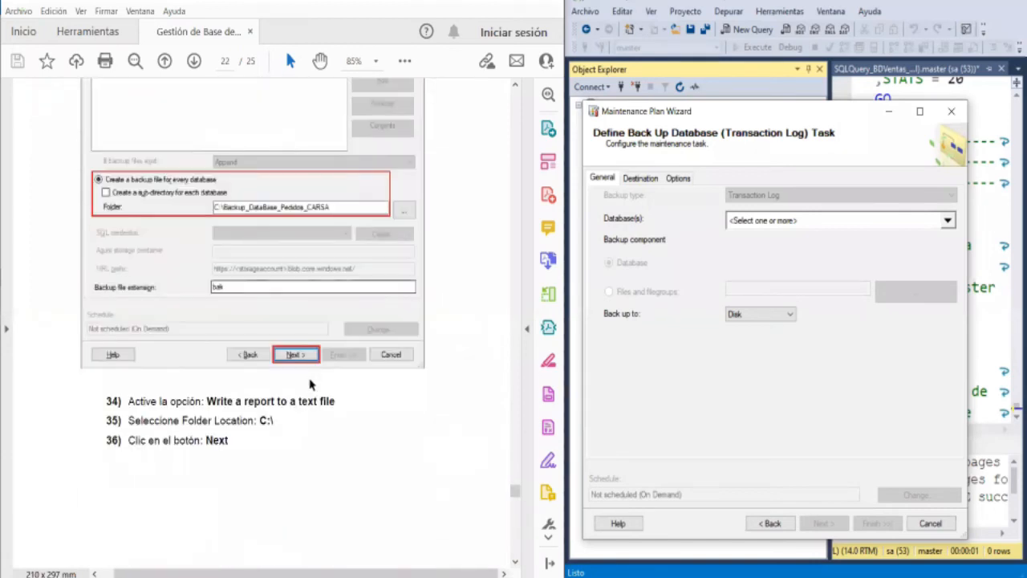
{"action": "scroll", "coordinate": [310, 385], "scroll_direction": "down", "scroll_amount": 6}
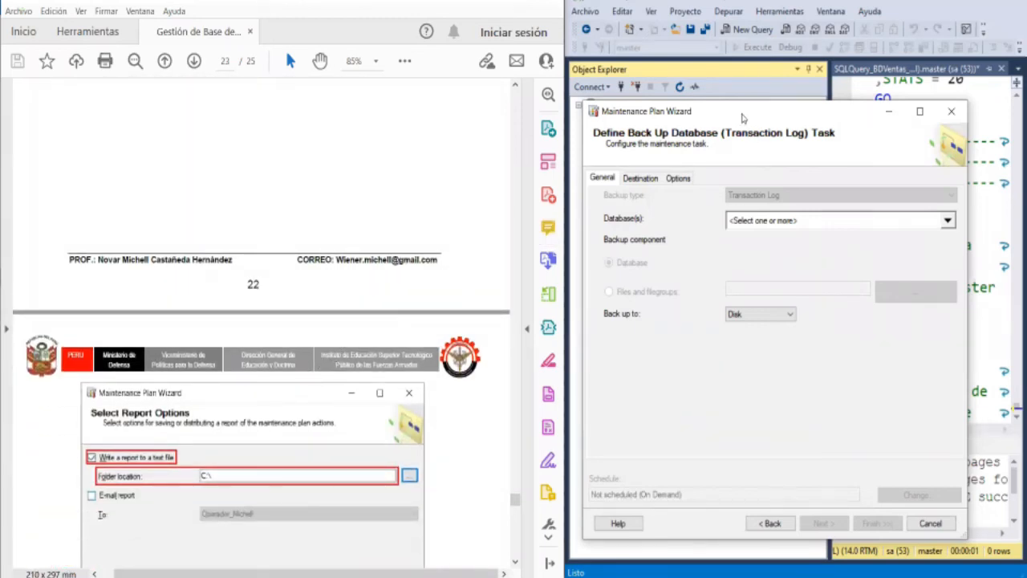
- Choose the BDVentas_General_2022 database for the transaction log backup task and accept the selection
{"action": "left_click_drag", "start_coordinate": [742, 118], "coordinate": [744, 91]}
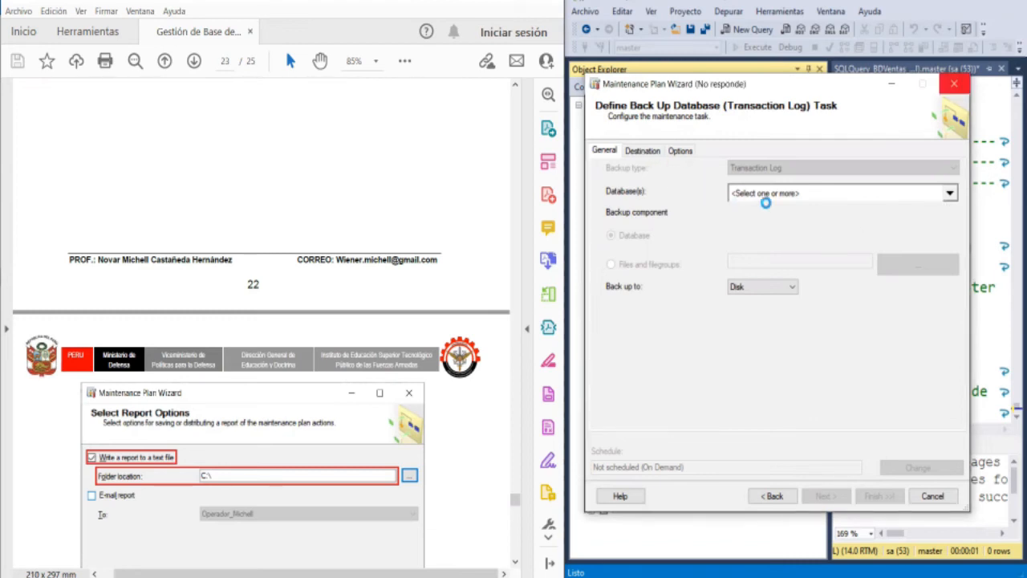
{"action": "scroll", "coordinate": [813, 409], "scroll_direction": "down", "scroll_amount": 8}
{"action": "scroll", "coordinate": [814, 409], "scroll_direction": "down", "scroll_amount": 1}
{"action": "scroll", "coordinate": [813, 409], "scroll_direction": "up", "scroll_amount": 6}
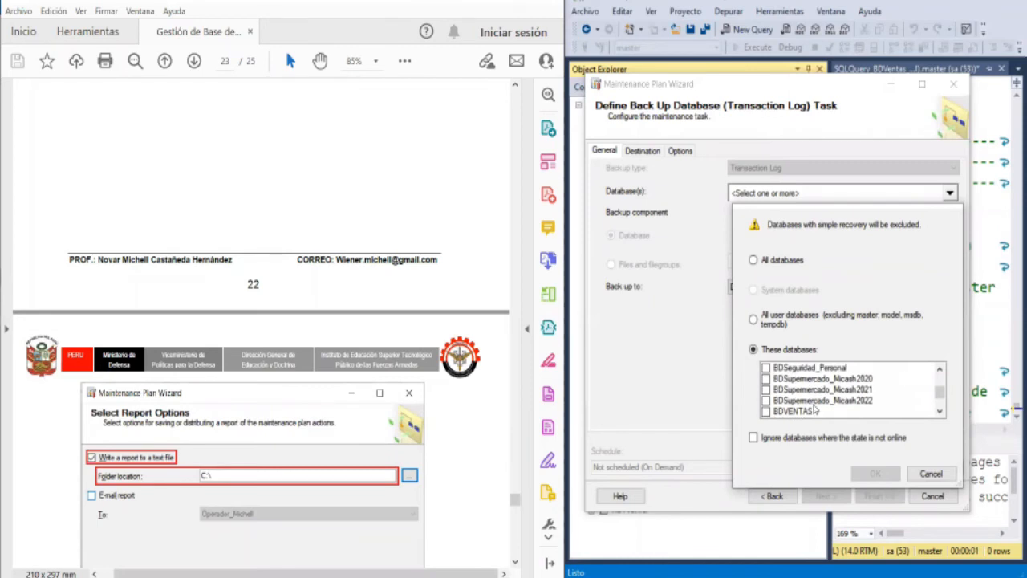
{"action": "scroll", "coordinate": [814, 409], "scroll_direction": "down", "scroll_amount": 1}
{"action": "left_click", "coordinate": [826, 390]}
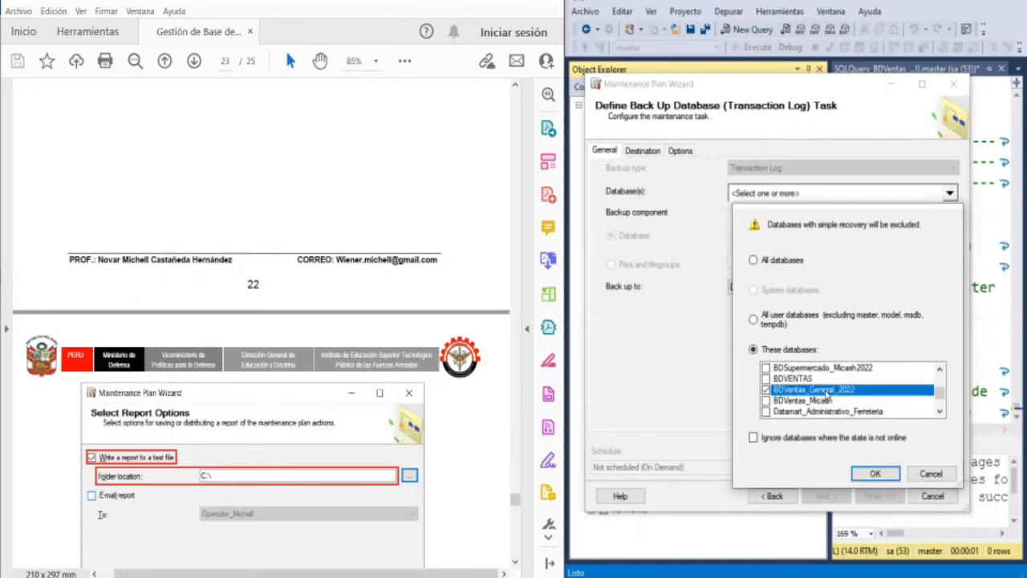
{"action": "left_click", "coordinate": [873, 473]}
- Set the transaction log backup's destination folder to C:\Backup_Database_BDVentas_General_2022
{"action": "left_click", "coordinate": [642, 153]}
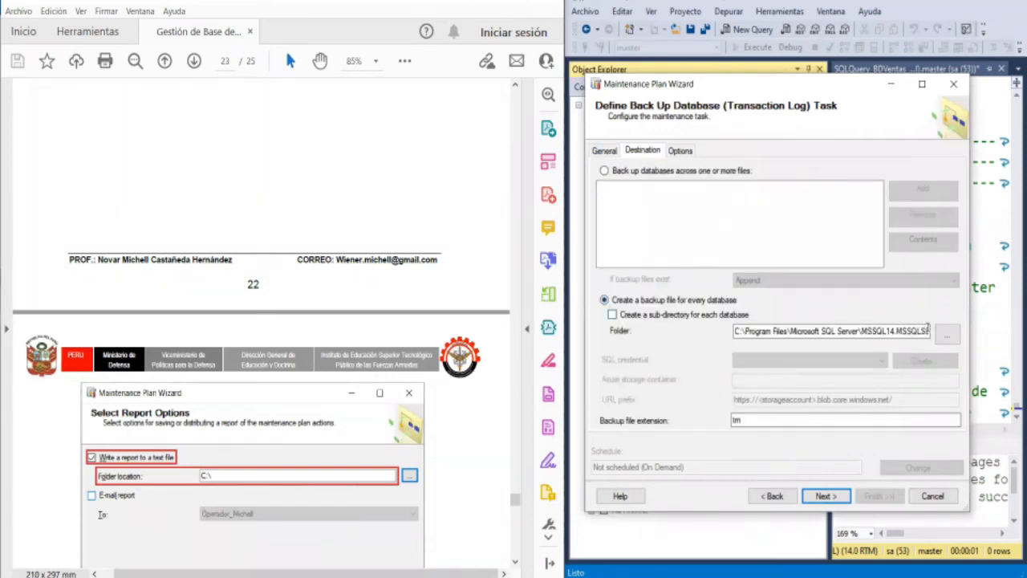
{"action": "left_click", "coordinate": [939, 339]}
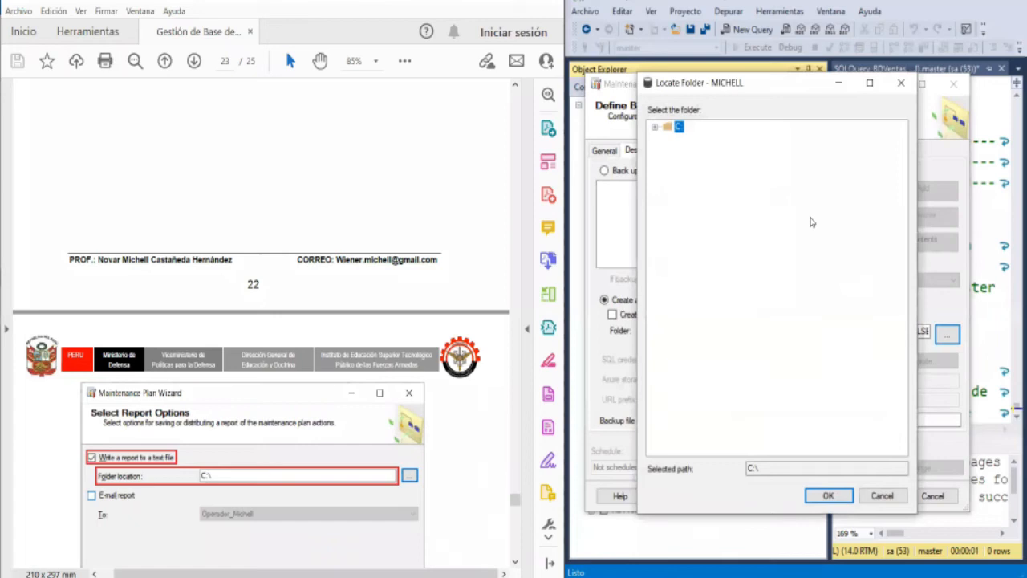
{"action": "left_click", "coordinate": [656, 130]}
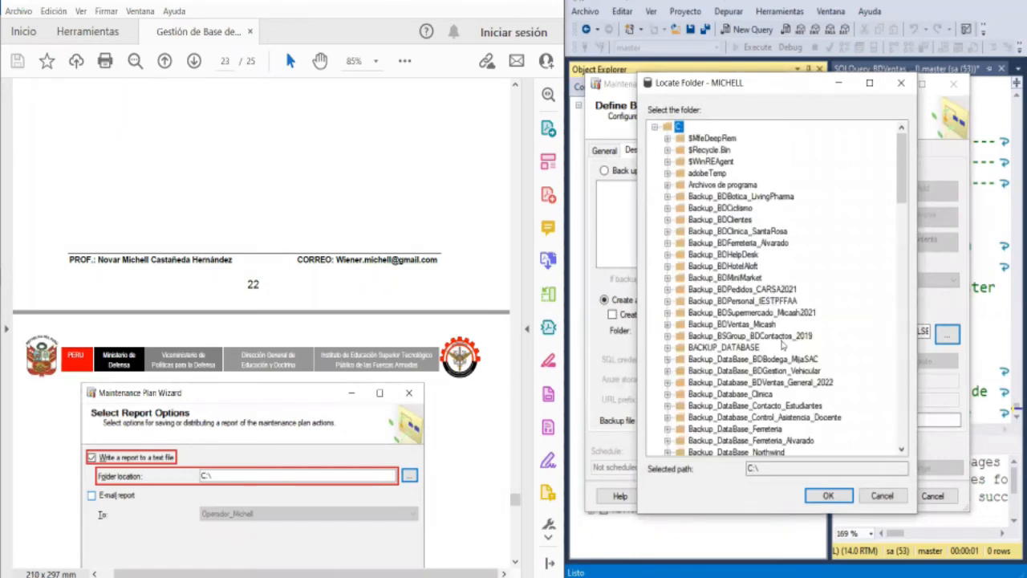
{"action": "scroll", "coordinate": [779, 345], "scroll_direction": "down", "scroll_amount": 1}
{"action": "scroll", "coordinate": [778, 345], "scroll_direction": "down", "scroll_amount": 1}
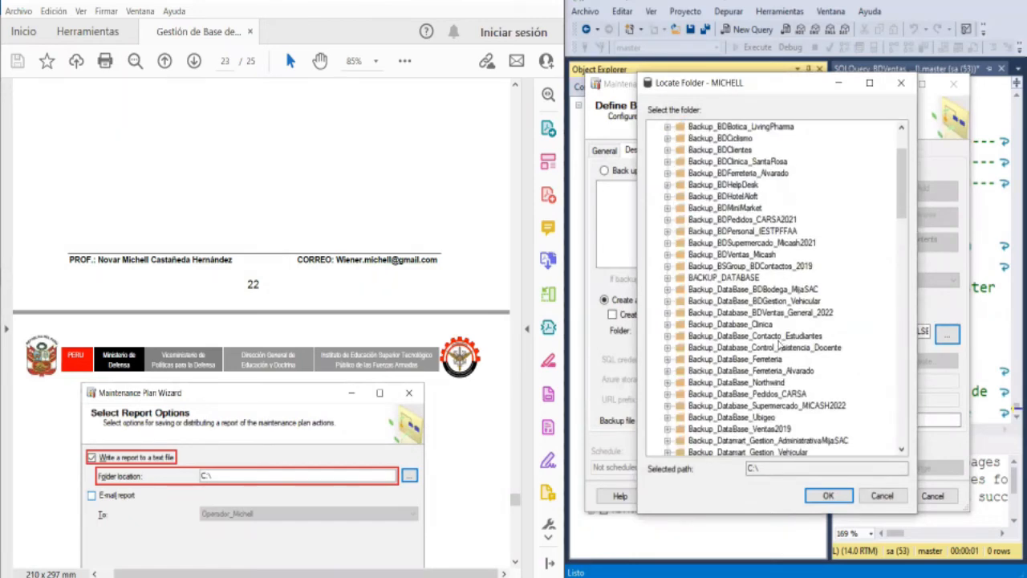
{"action": "scroll", "coordinate": [780, 353], "scroll_direction": "down", "scroll_amount": 2}
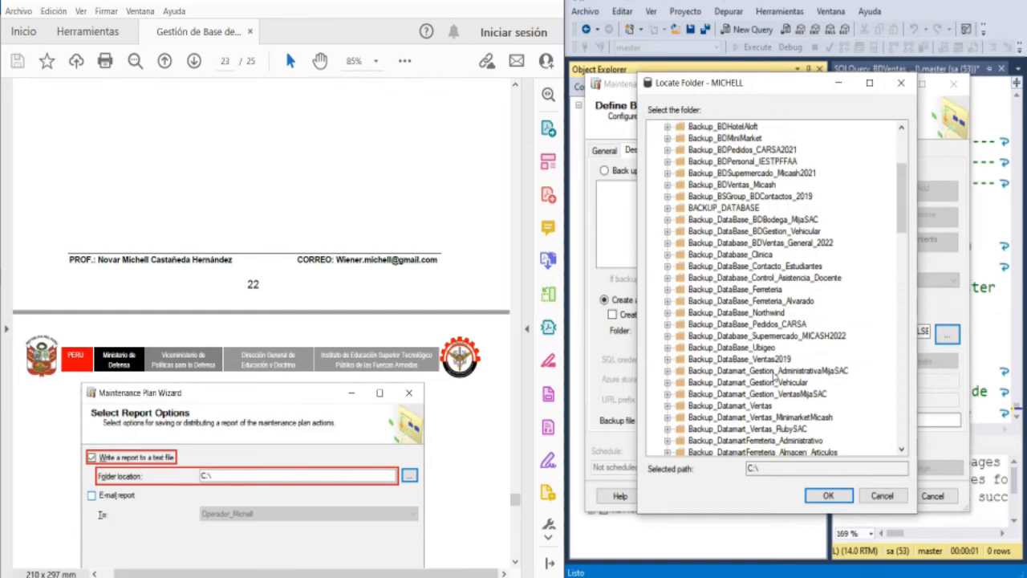
{"action": "scroll", "coordinate": [775, 377], "scroll_direction": "down", "scroll_amount": 2}
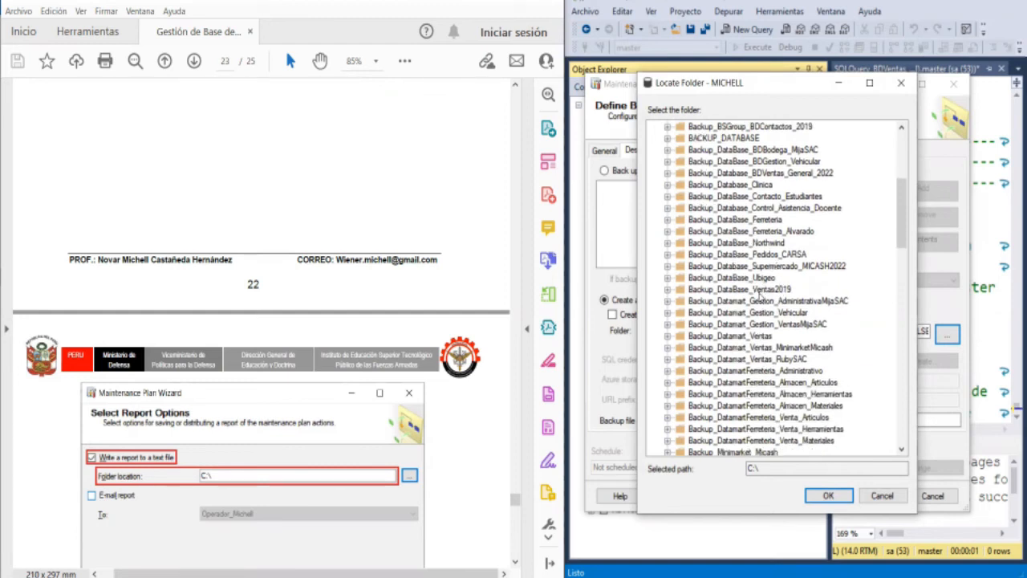
{"action": "left_click", "coordinate": [780, 173]}
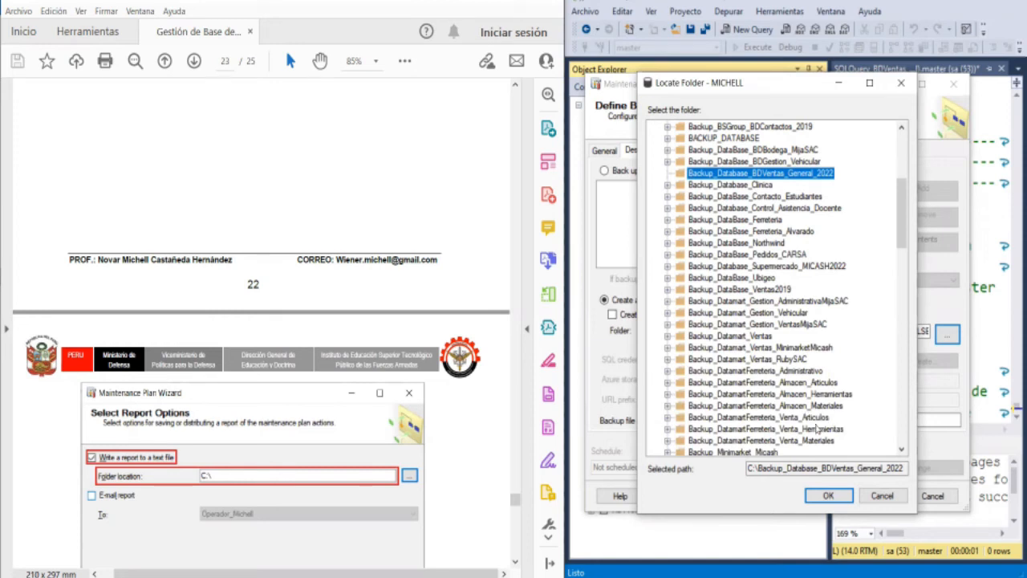
{"action": "left_click", "coordinate": [826, 496]}
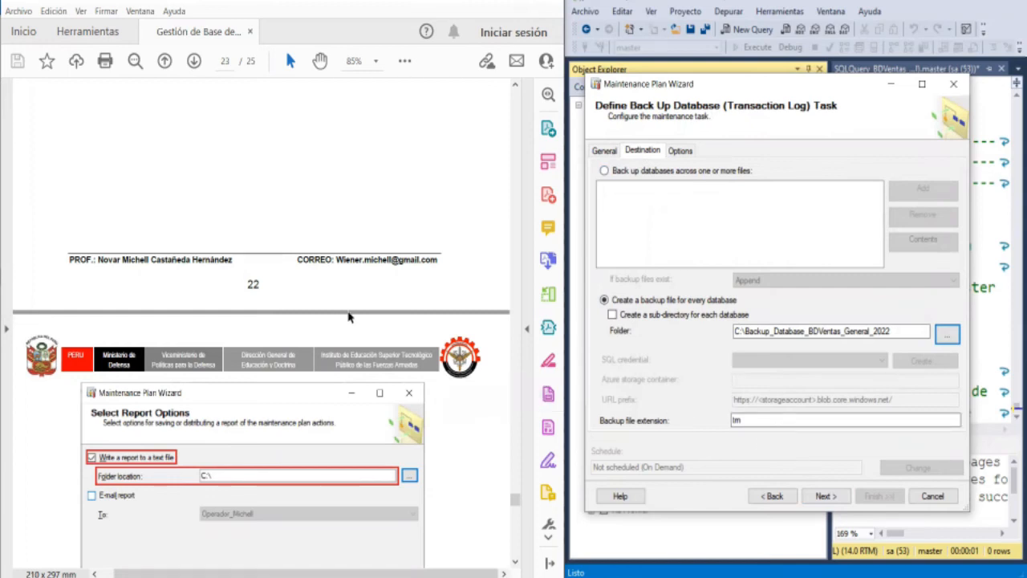
- Check the guide's report options illustration and continue from the transaction log backup task to the report options
{"action": "scroll", "coordinate": [348, 317], "scroll_direction": "down", "scroll_amount": 3}
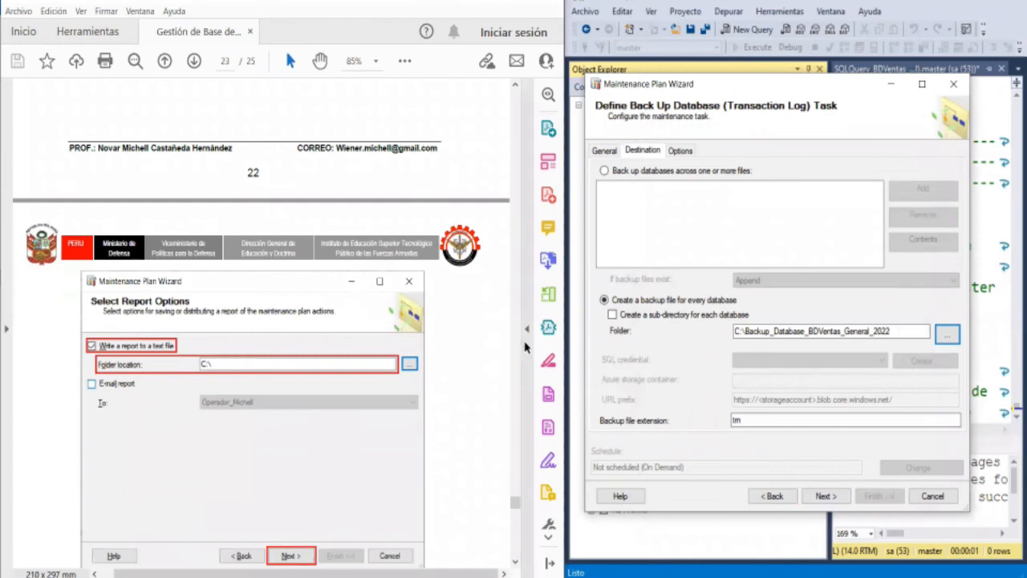
{"action": "scroll", "coordinate": [481, 341], "scroll_direction": "down", "scroll_amount": 1}
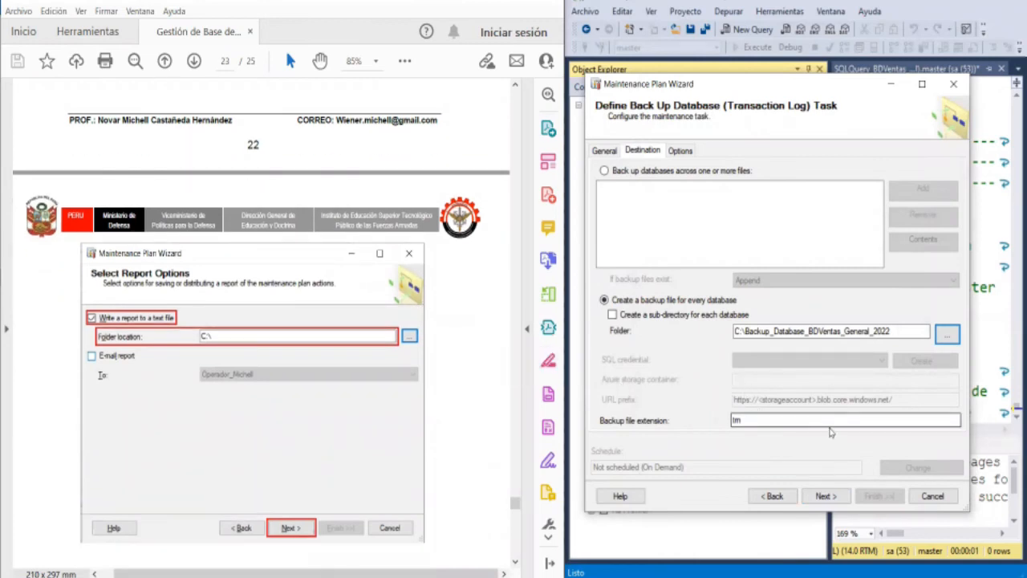
{"action": "left_click", "coordinate": [836, 497]}
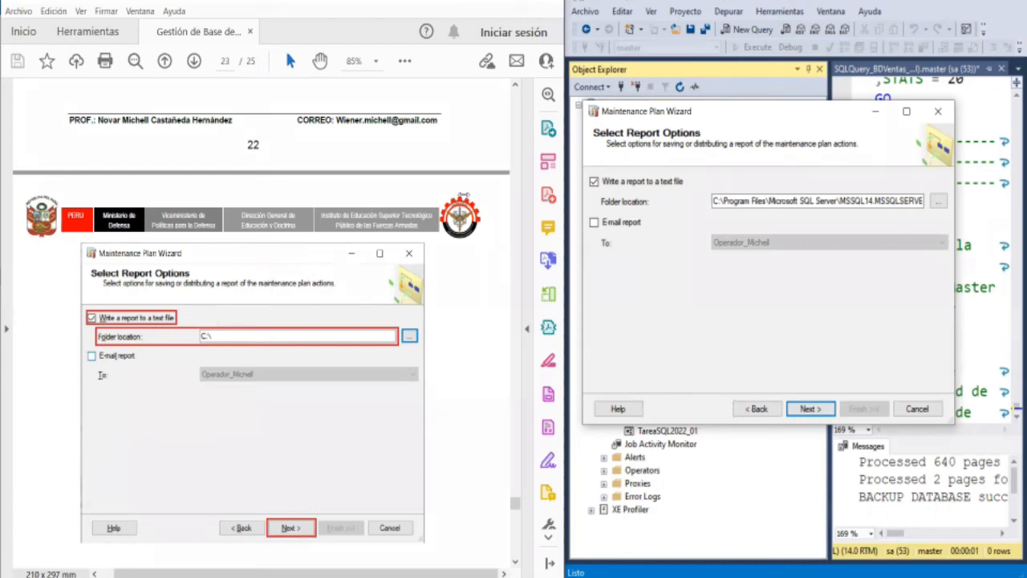
- Set the text report's folder location to C:\ and continue to the wizard's summary of actions
{"action": "left_click", "coordinate": [939, 202]}
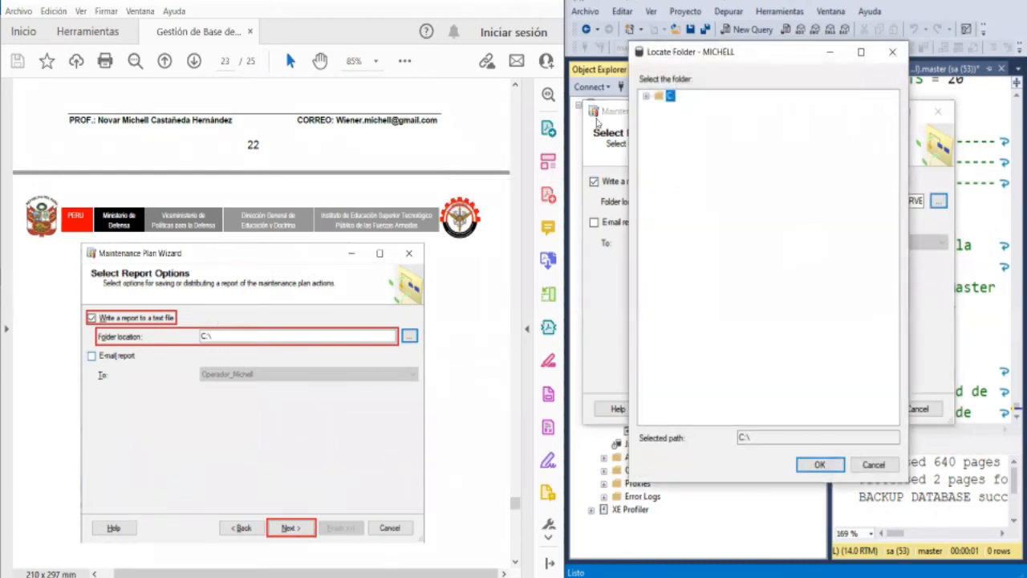
{"action": "left_click", "coordinate": [645, 97]}
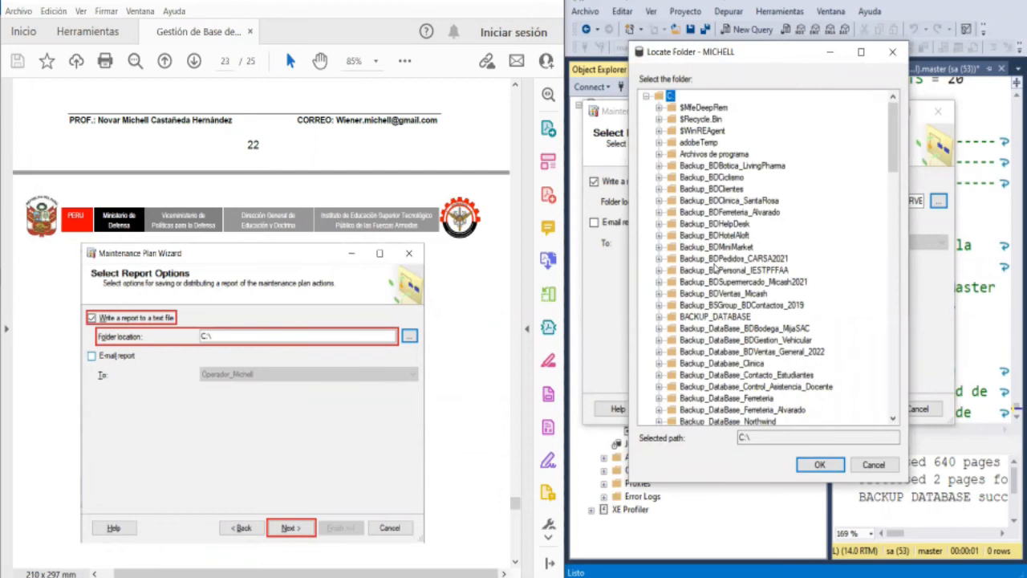
{"action": "left_click", "coordinate": [819, 466]}
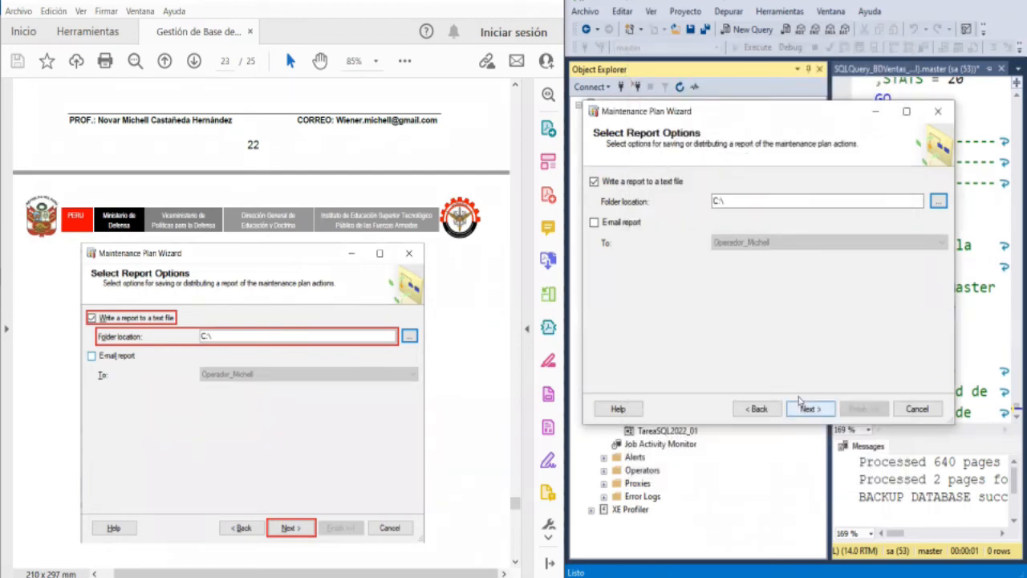
{"action": "scroll", "coordinate": [208, 366], "scroll_direction": "down", "scroll_amount": 3}
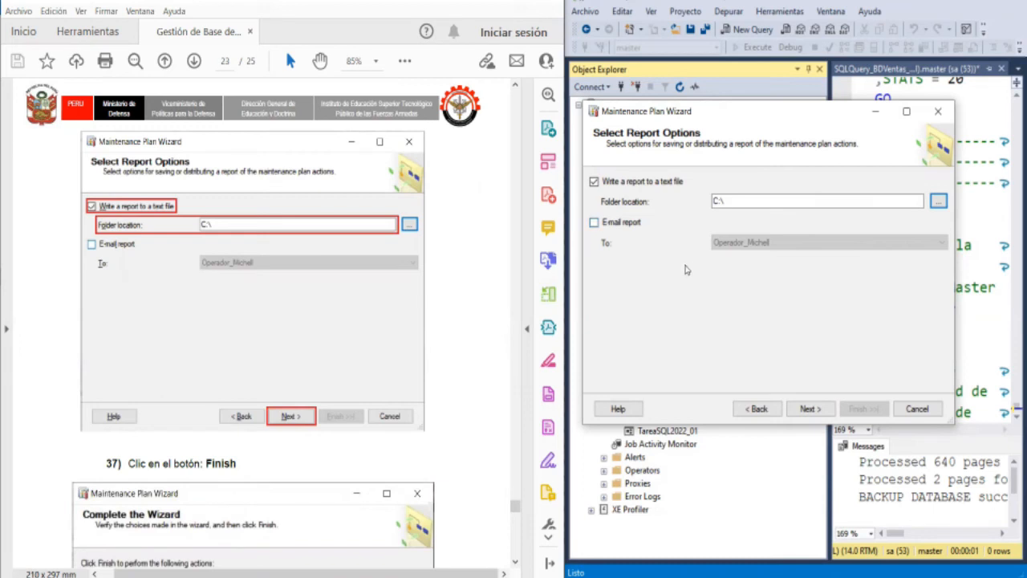
{"action": "left_click", "coordinate": [809, 410]}
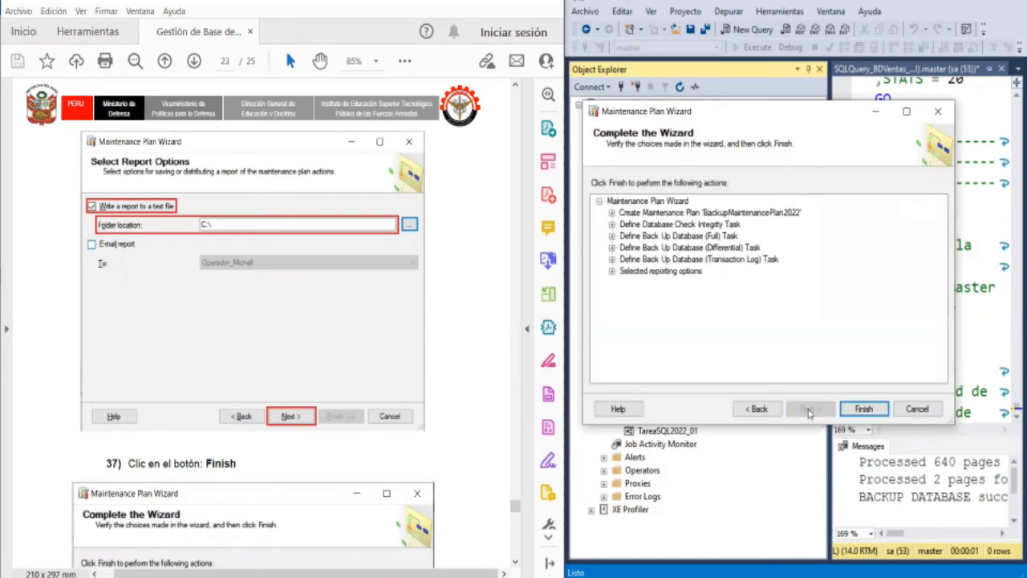
- Examine the summary details of the plan schedule, integrity check, full, differential and transaction log backups, and reporting options against guide instruction 37
{"action": "scroll", "coordinate": [321, 361], "scroll_direction": "down", "scroll_amount": 5}
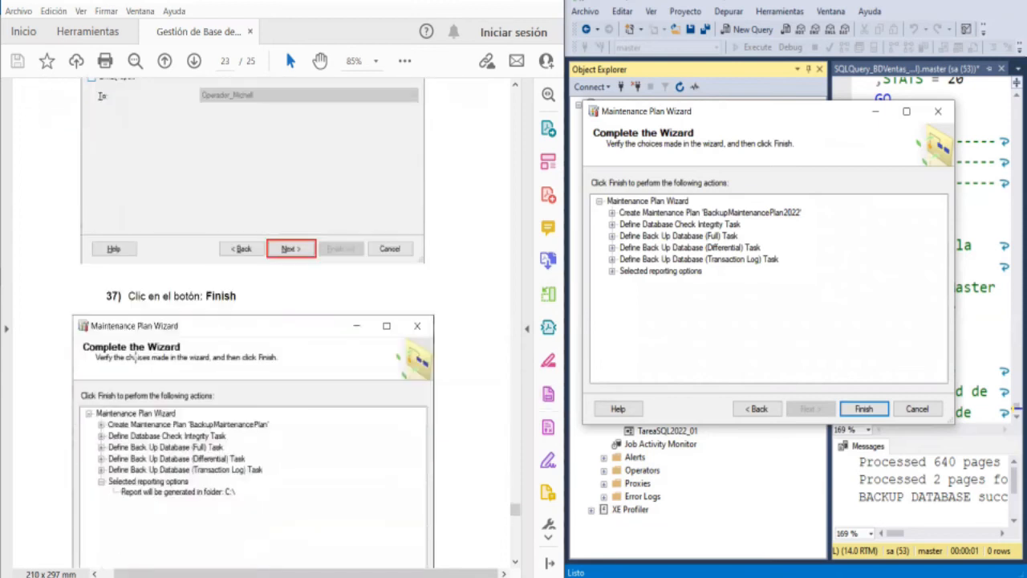
{"action": "scroll", "coordinate": [136, 355], "scroll_direction": "down", "scroll_amount": 2}
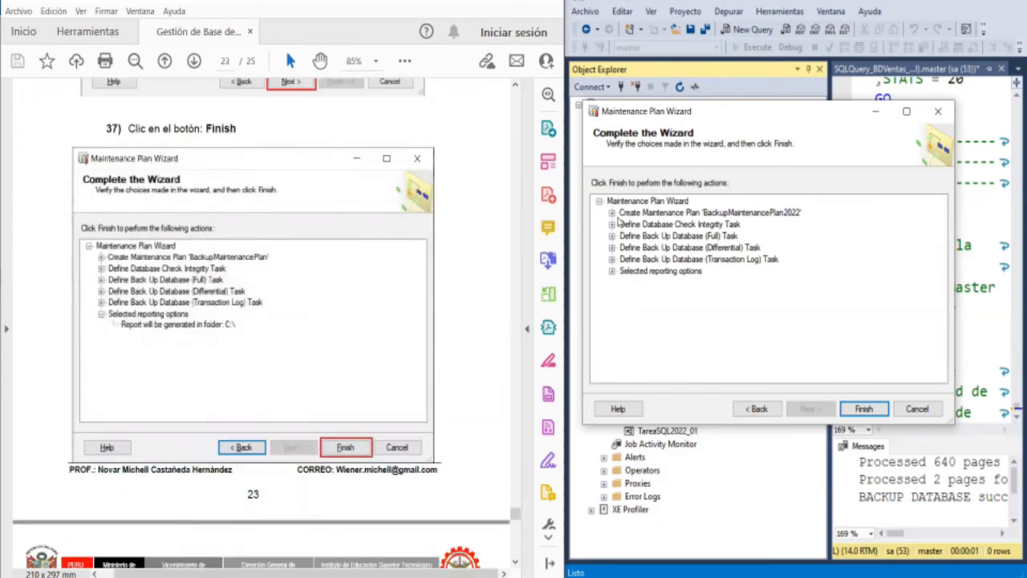
{"action": "left_click", "coordinate": [612, 213]}
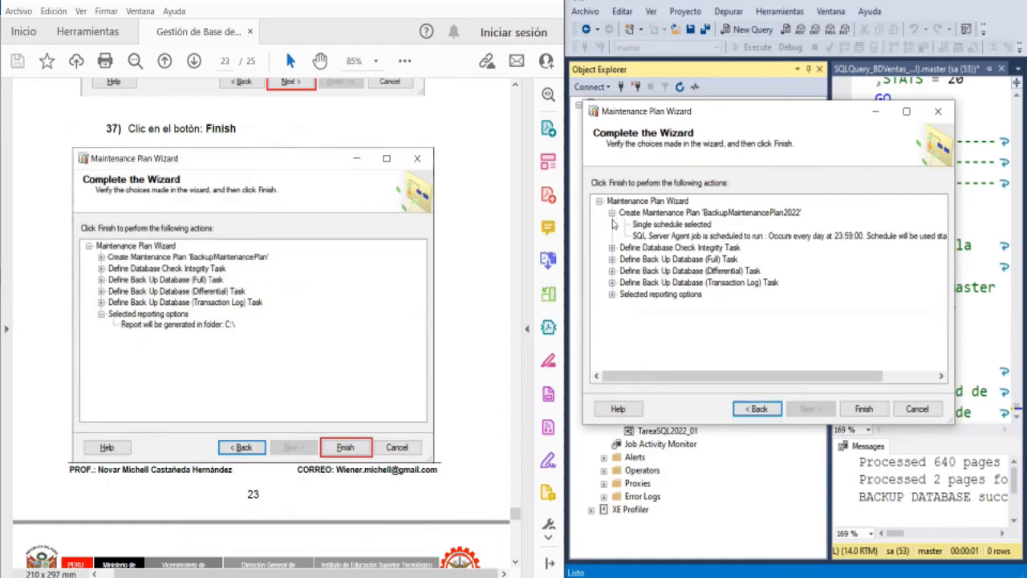
{"action": "left_click", "coordinate": [612, 247]}
{"action": "left_click", "coordinate": [612, 306]}
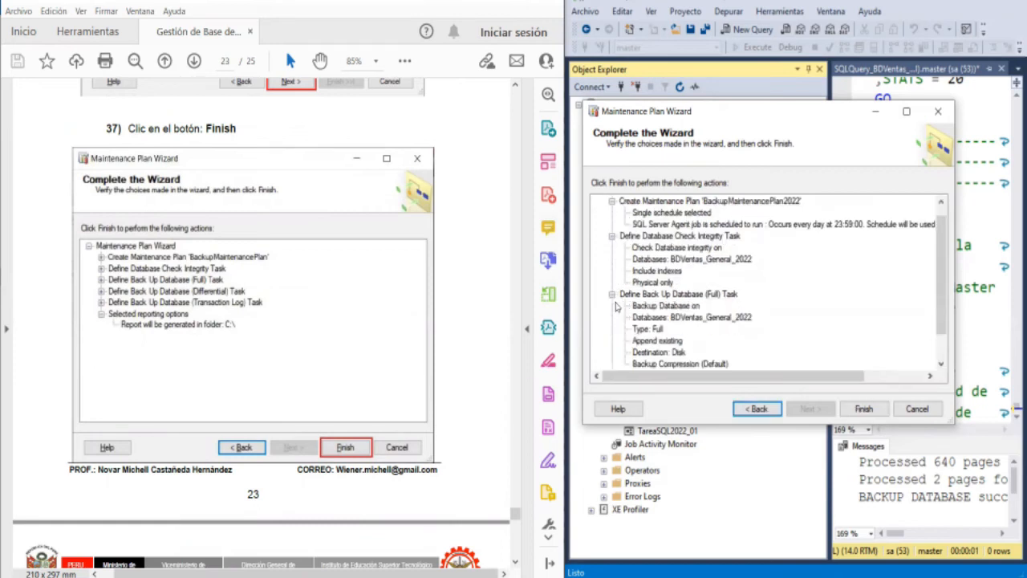
{"action": "left_click", "coordinate": [613, 340]}
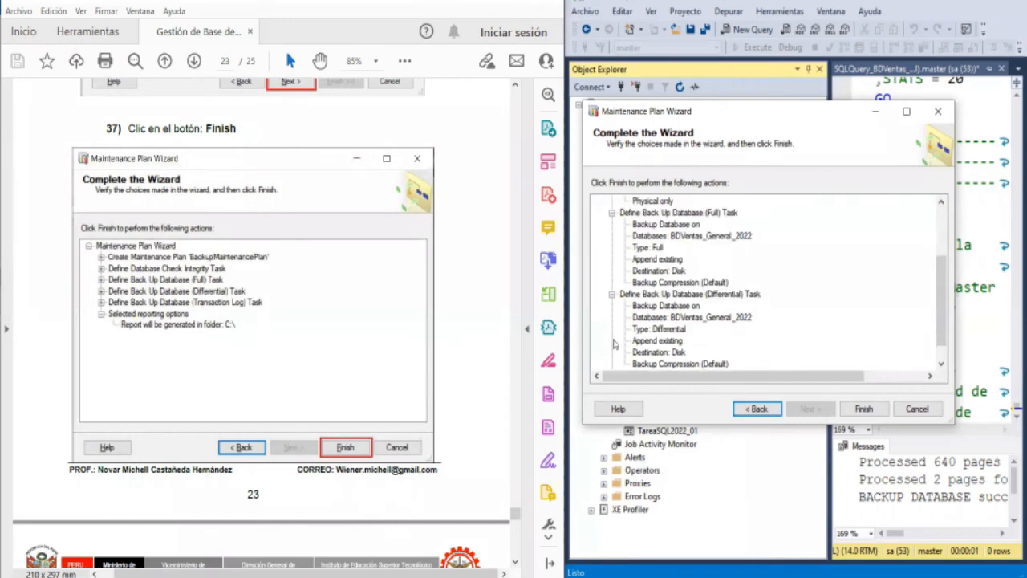
{"action": "left_click", "coordinate": [612, 352]}
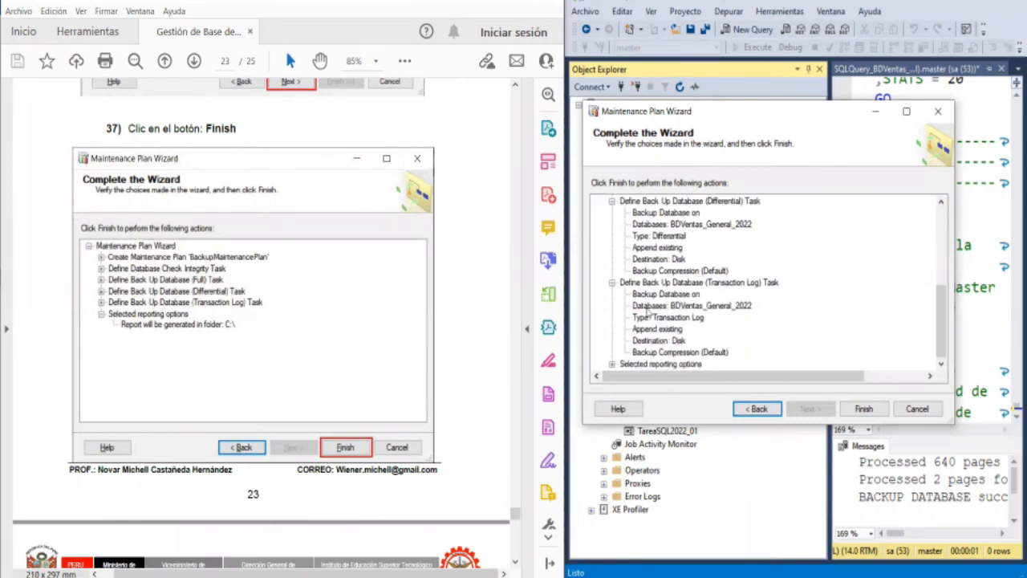
{"action": "left_click", "coordinate": [612, 364]}
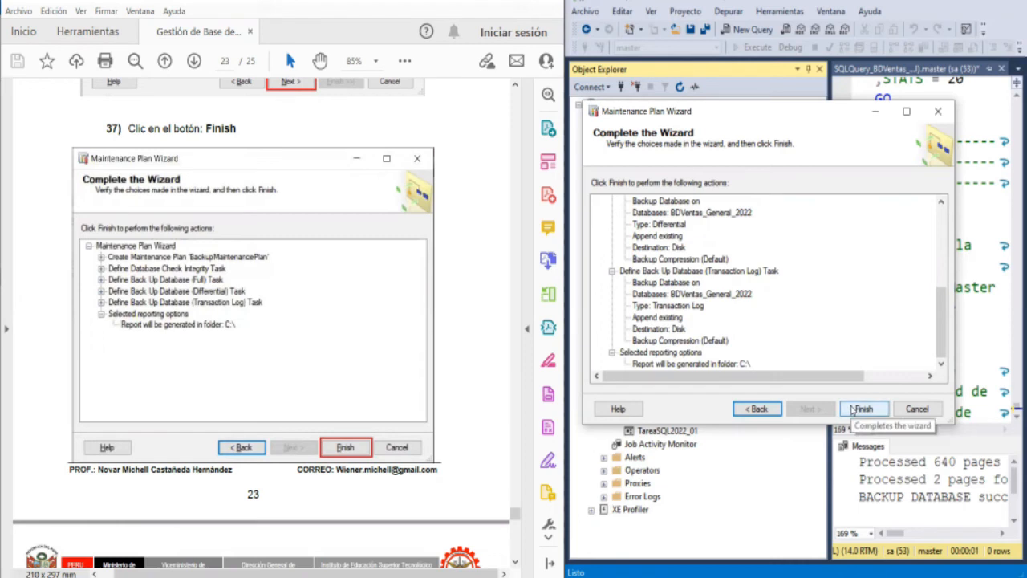
- Finish creating maintenance plan BackupMaintenancePlan2022 and close the wizard
{"action": "left_click", "coordinate": [852, 410]}
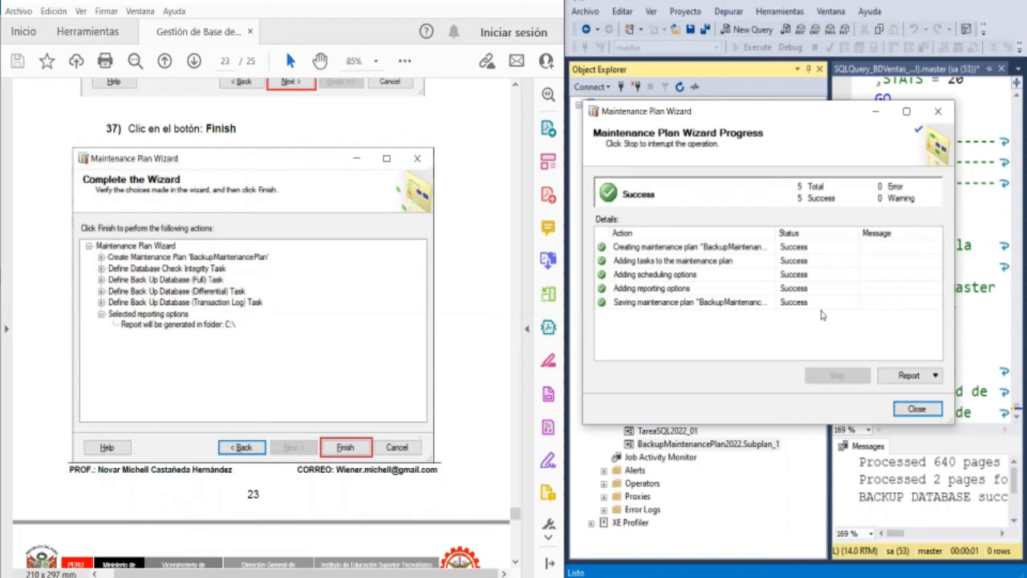
{"action": "left_click", "coordinate": [917, 408]}
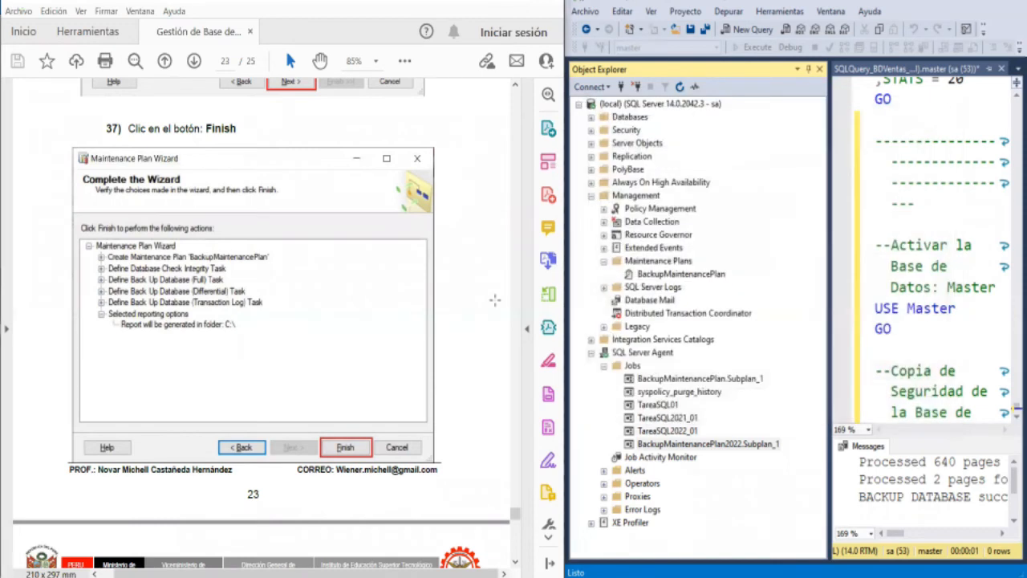
- Review guide instructions 38 to 40 and enlarge the page to 100% to examine the automatic backup files illustration
{"action": "scroll", "coordinate": [371, 277], "scroll_direction": "down", "scroll_amount": 5}
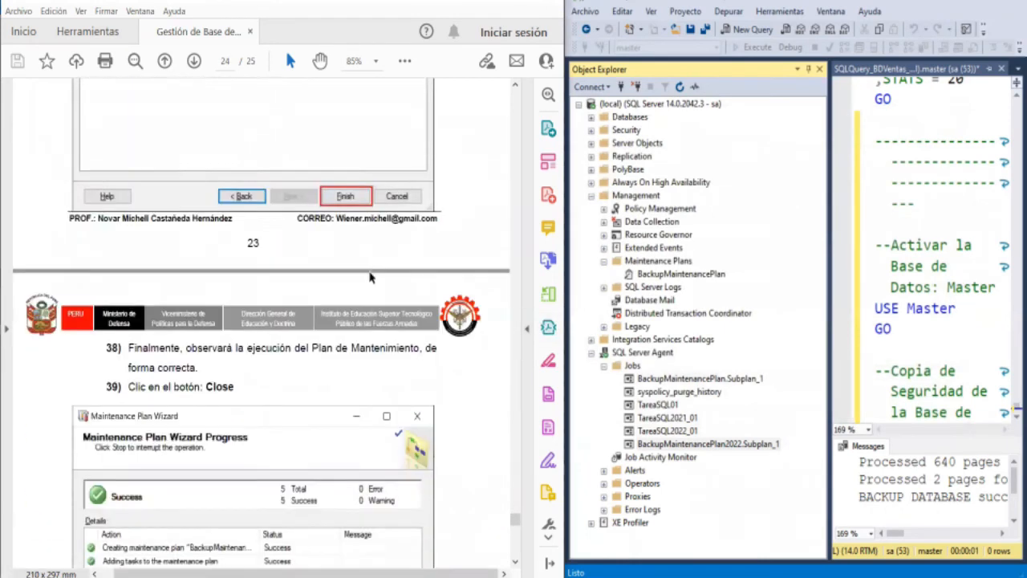
{"action": "scroll", "coordinate": [371, 276], "scroll_direction": "down", "scroll_amount": 5}
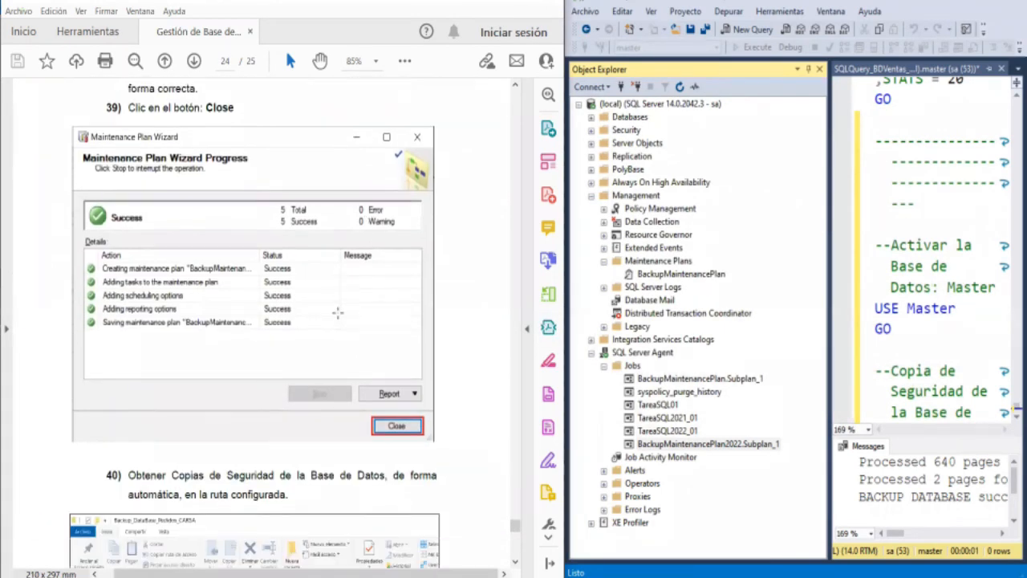
{"action": "scroll", "coordinate": [338, 313], "scroll_direction": "down", "scroll_amount": 5}
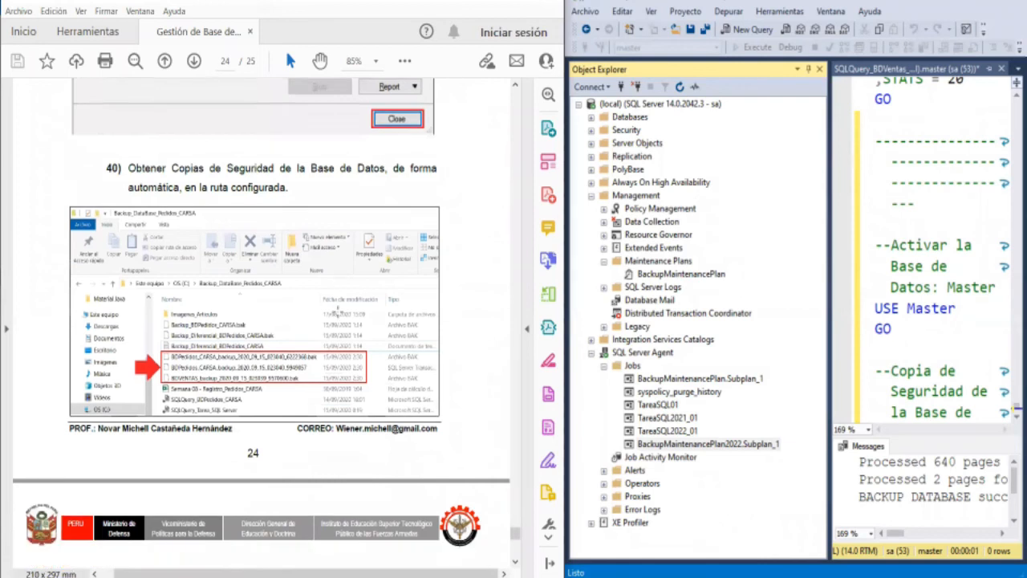
{"action": "scroll", "coordinate": [338, 310], "scroll_direction": "down", "scroll_amount": 2}
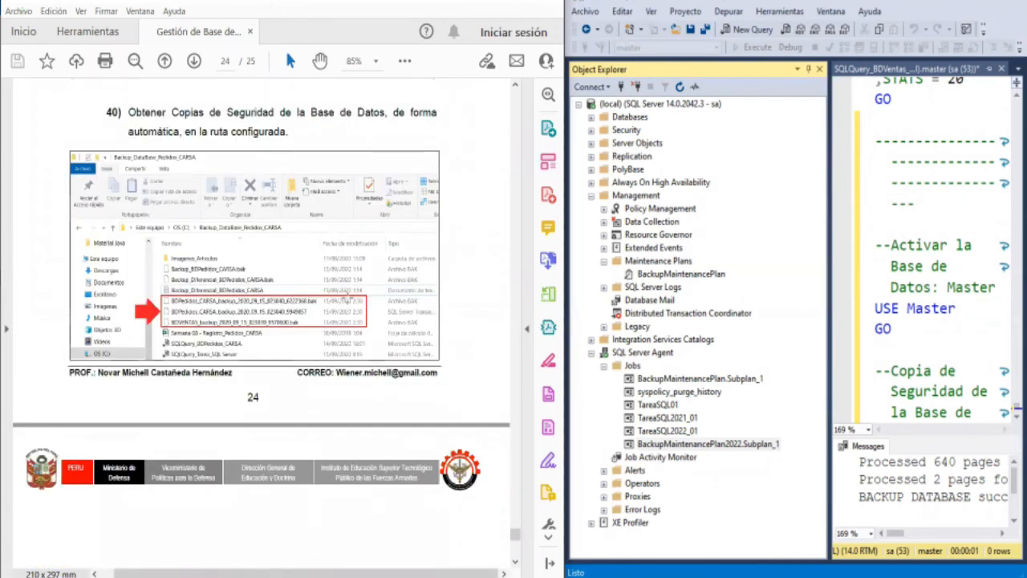
{"action": "left_click", "coordinate": [375, 62]}
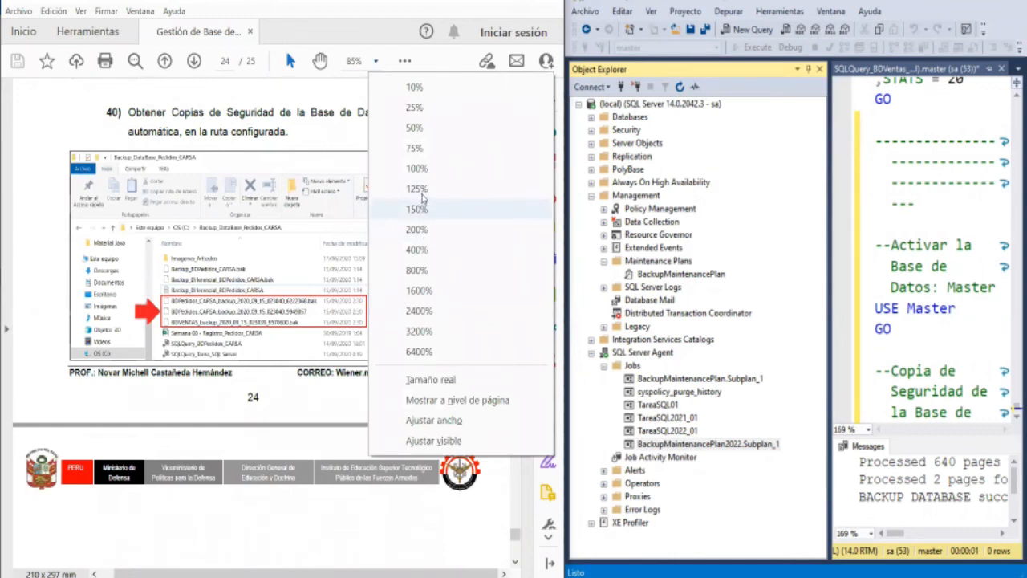
{"action": "left_click", "coordinate": [418, 168]}
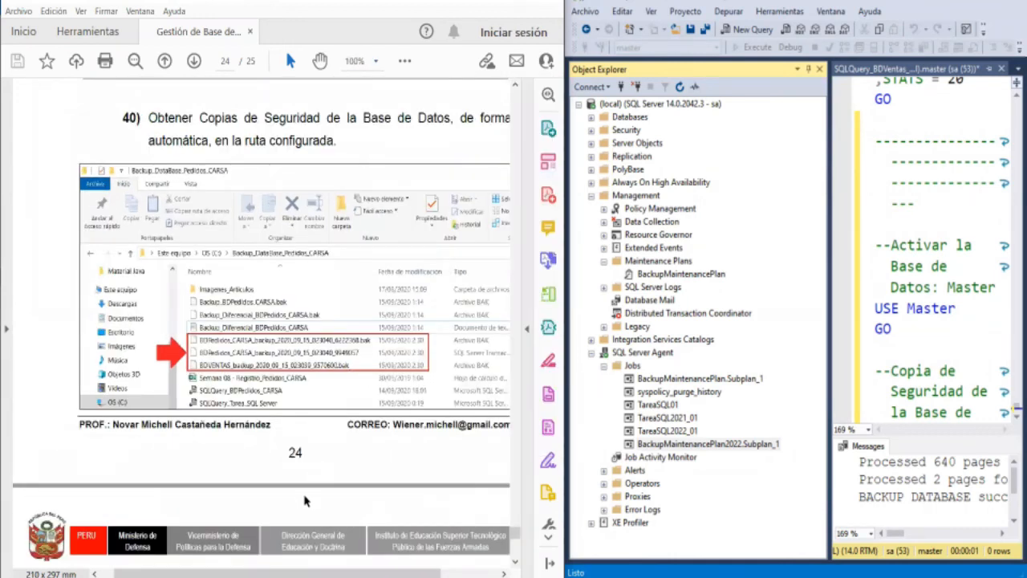
{"action": "left_click_drag", "start_coordinate": [323, 576], "coordinate": [348, 574]}
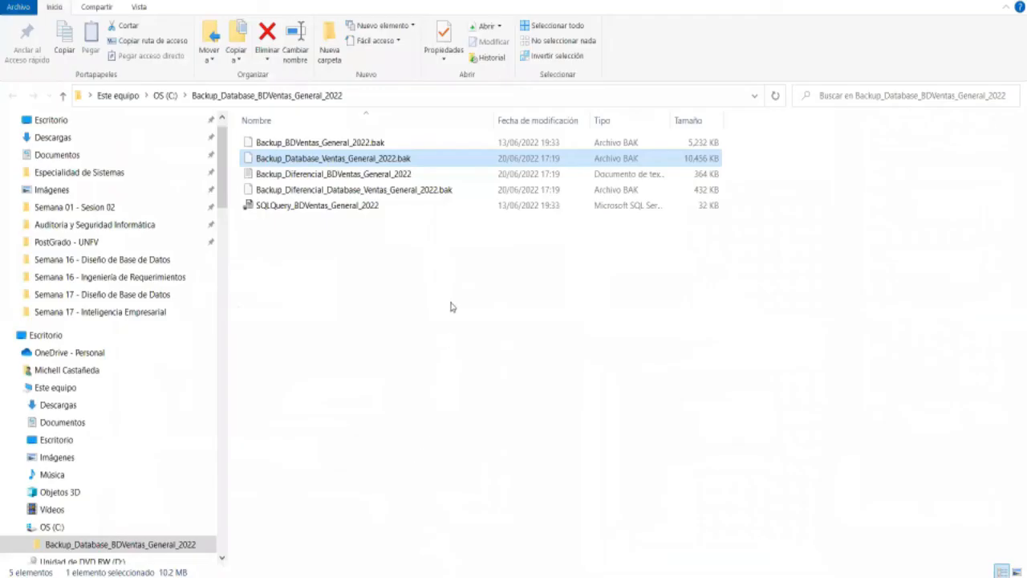
- Refresh the Backup_Database_BDVentas_General_2022 folder in File Explorer to check for automatic backup files
{"action": "left_click", "coordinate": [453, 279]}
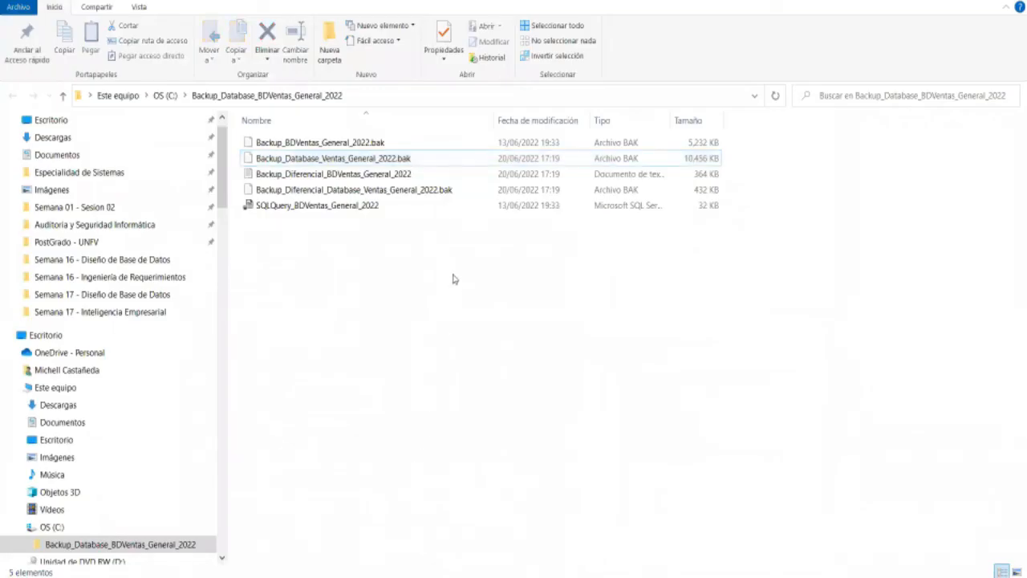
{"action": "right_click", "coordinate": [453, 278]}
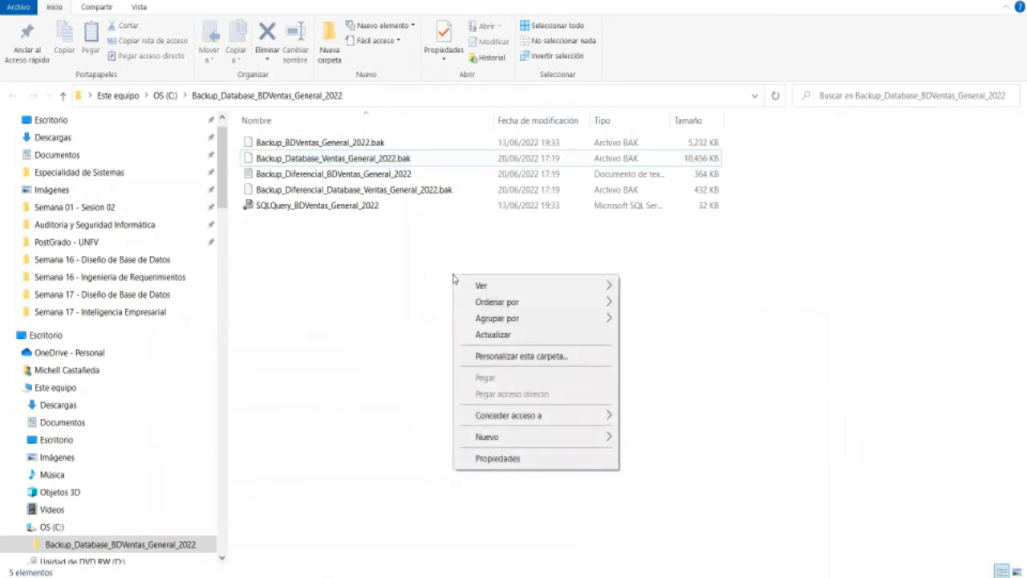
{"action": "left_click", "coordinate": [486, 337]}
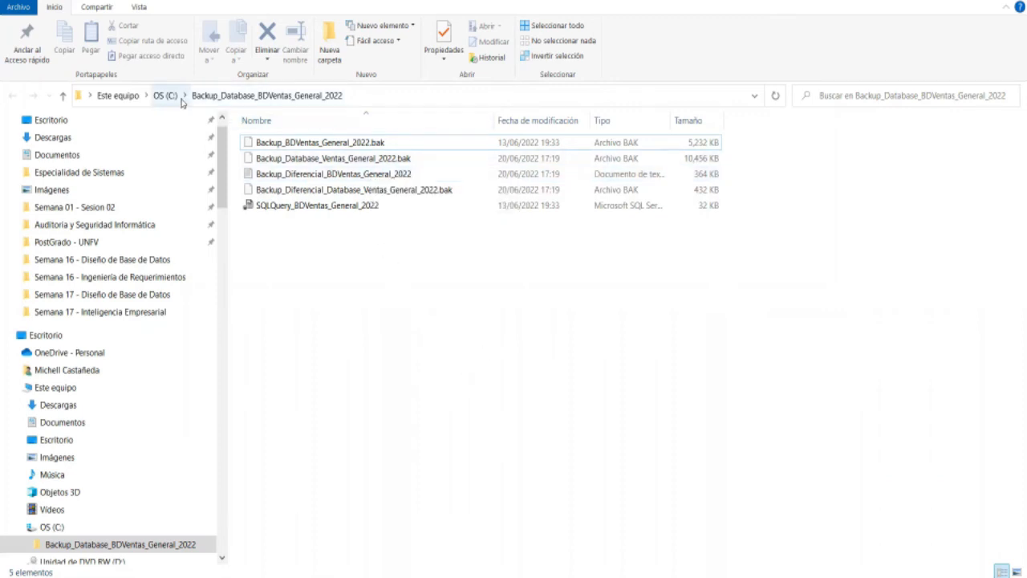
- Look through the contents of the C: drive root and return to the PDF guide
{"action": "left_click", "coordinate": [165, 95]}
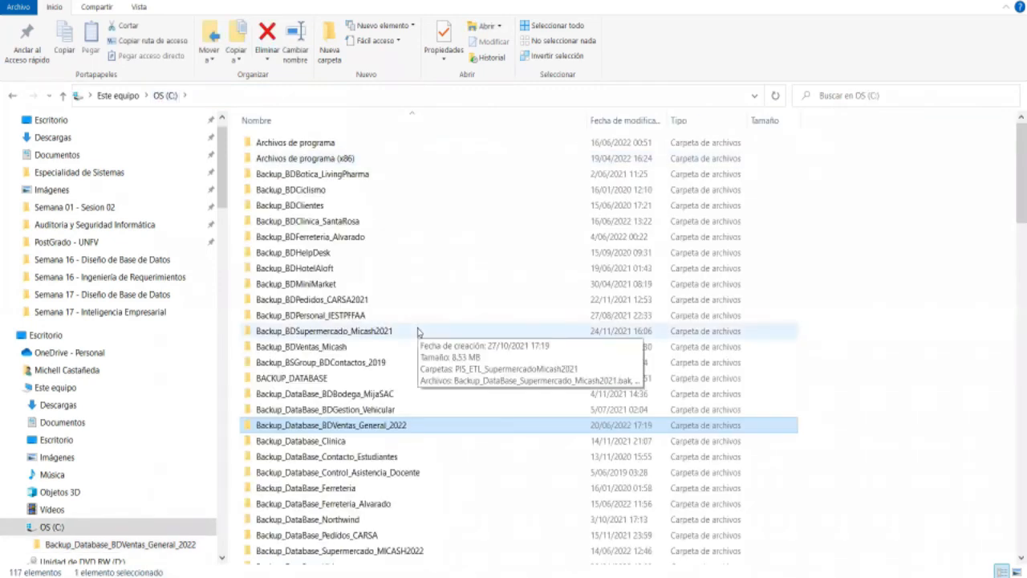
{"action": "scroll", "coordinate": [418, 330], "scroll_direction": "down", "scroll_amount": 3}
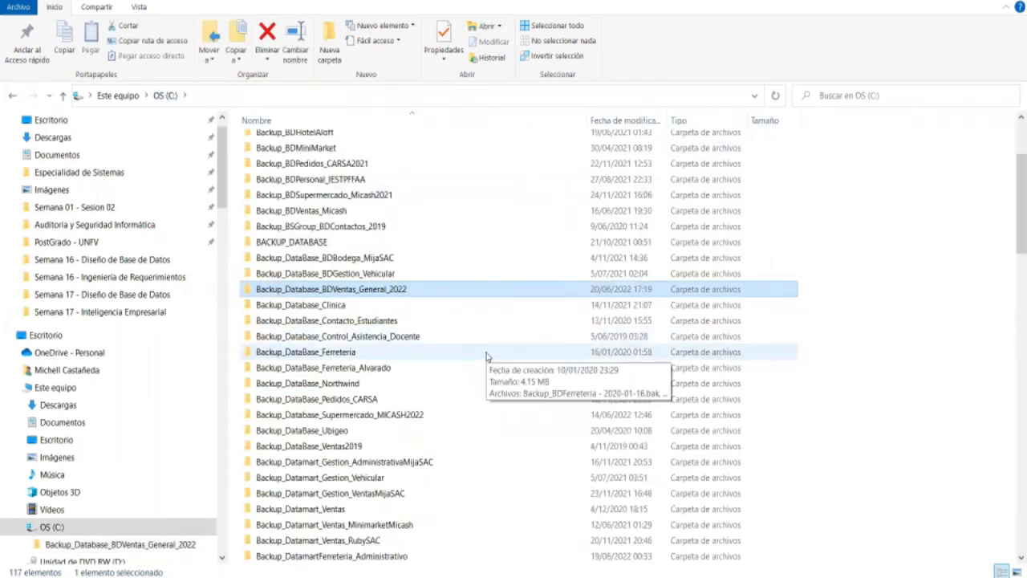
{"action": "scroll", "coordinate": [486, 355], "scroll_direction": "down", "scroll_amount": 8}
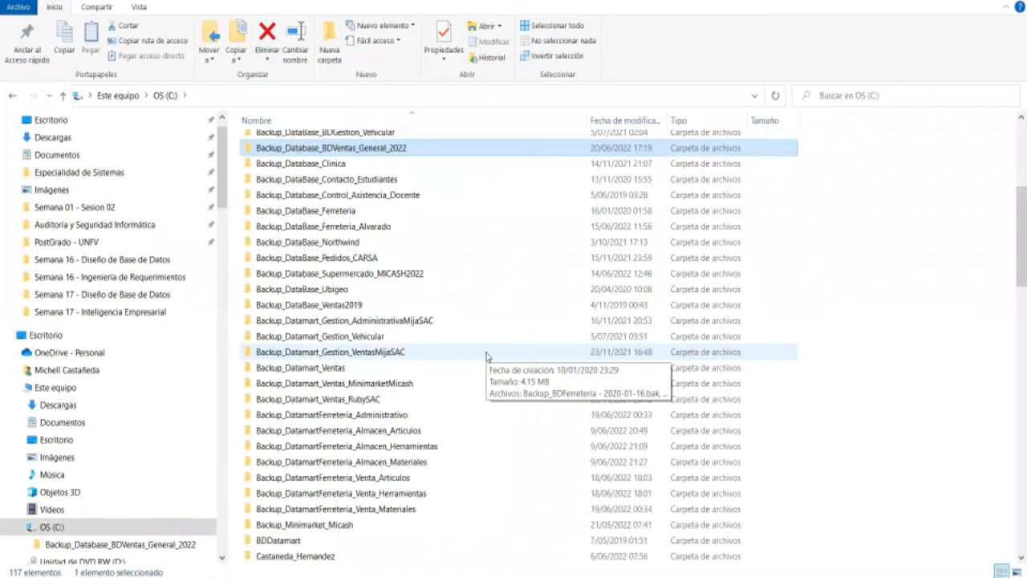
{"action": "scroll", "coordinate": [485, 356], "scroll_direction": "down", "scroll_amount": 15}
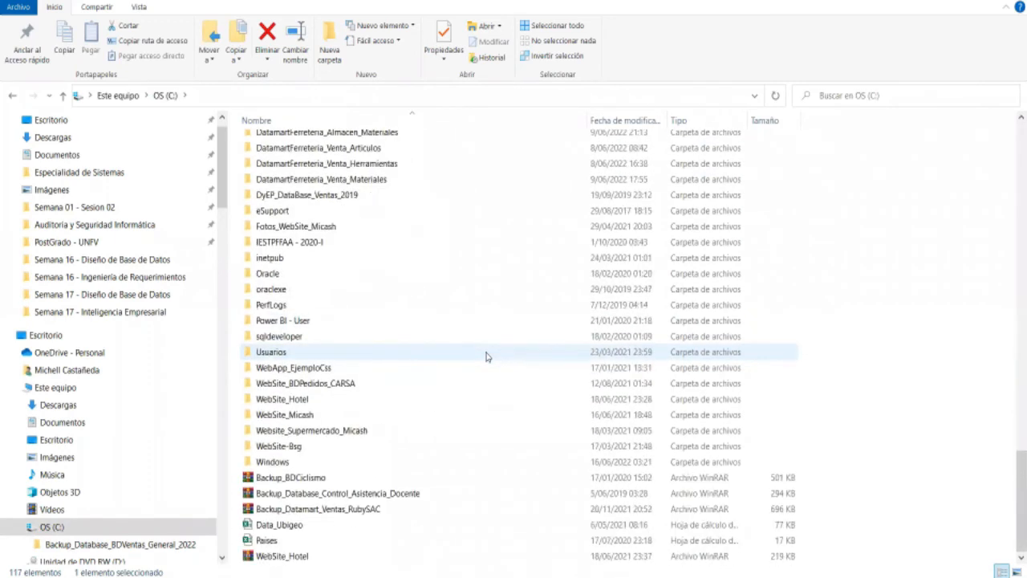
{"action": "scroll", "coordinate": [486, 356], "scroll_direction": "up", "scroll_amount": 20}
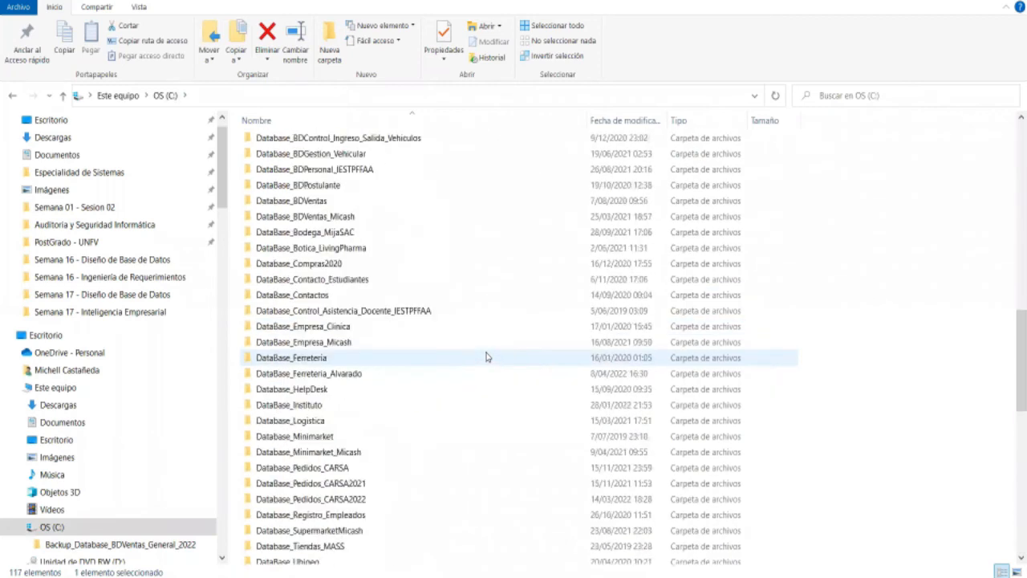
{"action": "scroll", "coordinate": [486, 355], "scroll_direction": "up", "scroll_amount": 7}
{"action": "scroll", "coordinate": [486, 358], "scroll_direction": "up", "scroll_amount": 2}
{"action": "scroll", "coordinate": [485, 357], "scroll_direction": "down", "scroll_amount": 11}
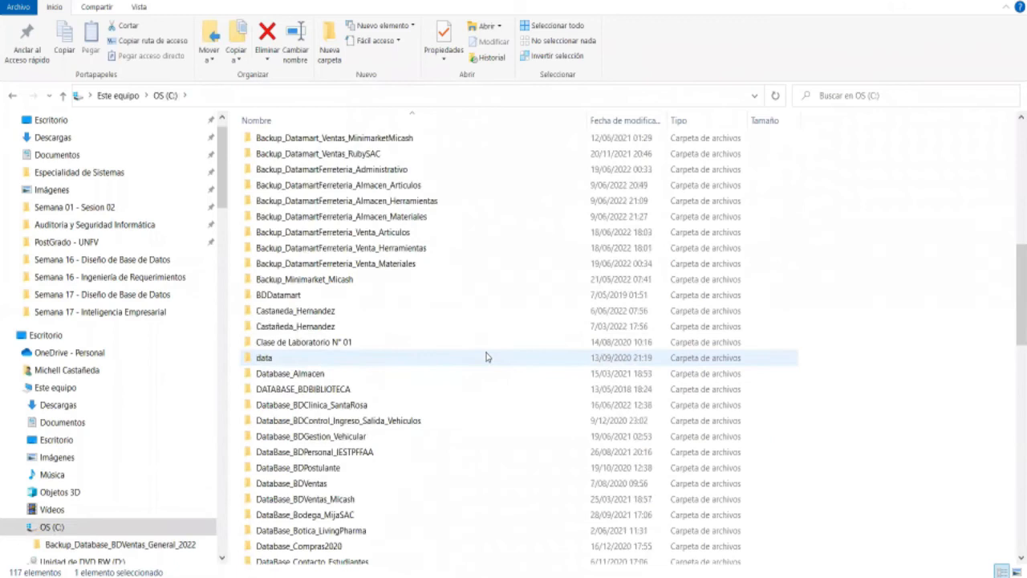
{"action": "scroll", "coordinate": [486, 357], "scroll_direction": "down", "scroll_amount": 14}
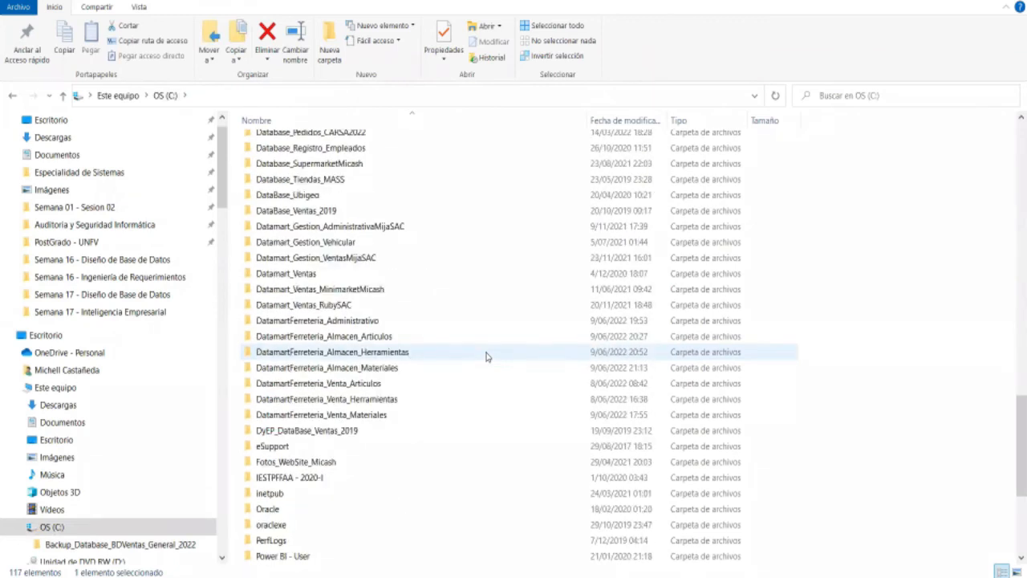
{"action": "scroll", "coordinate": [486, 357], "scroll_direction": "down", "scroll_amount": 2}
{"action": "left_click", "coordinate": [526, 576]}
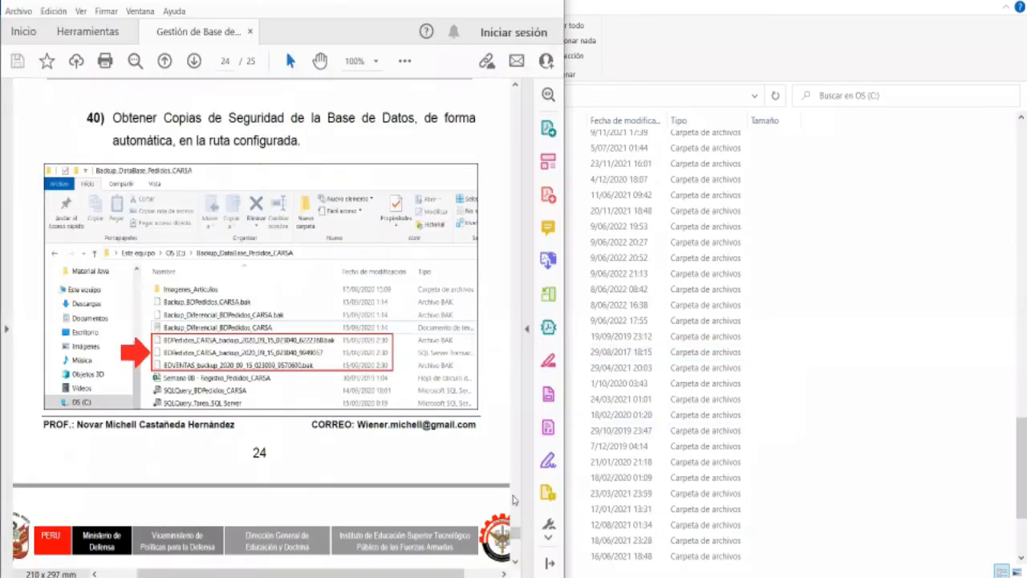
- Switch to SQL Server Management Studio, refresh the Management folder in Object Explorer and expand its Maintenance Plans
{"action": "scroll", "coordinate": [414, 474], "scroll_direction": "down", "scroll_amount": 5}
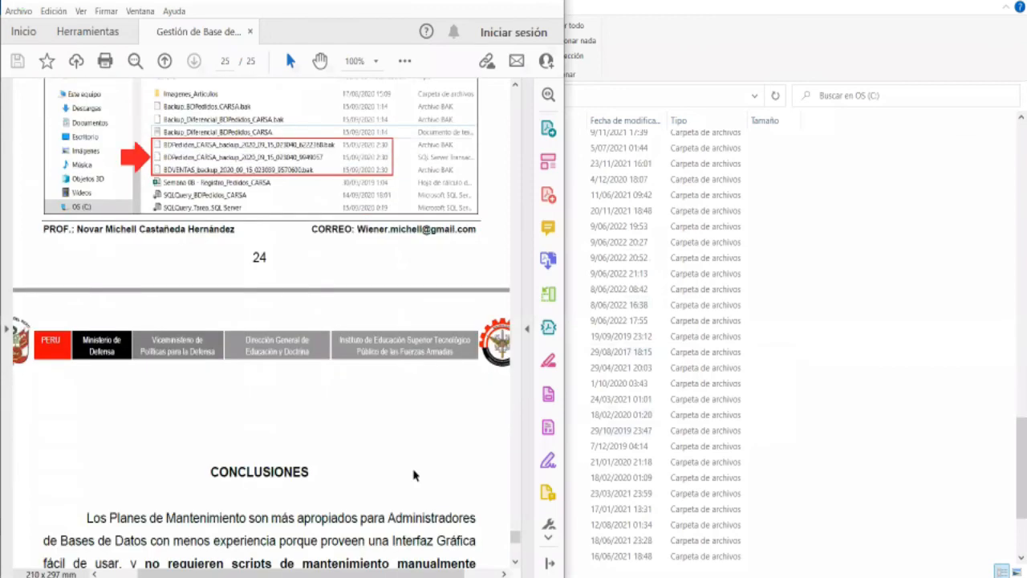
{"action": "scroll", "coordinate": [414, 474], "scroll_direction": "up", "scroll_amount": 4}
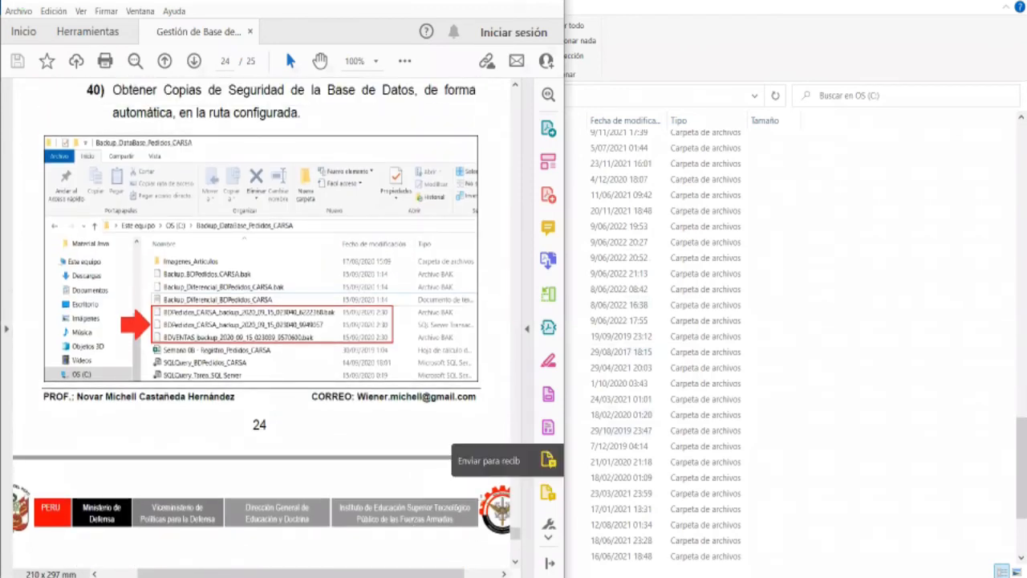
{"action": "left_click", "coordinate": [534, 576]}
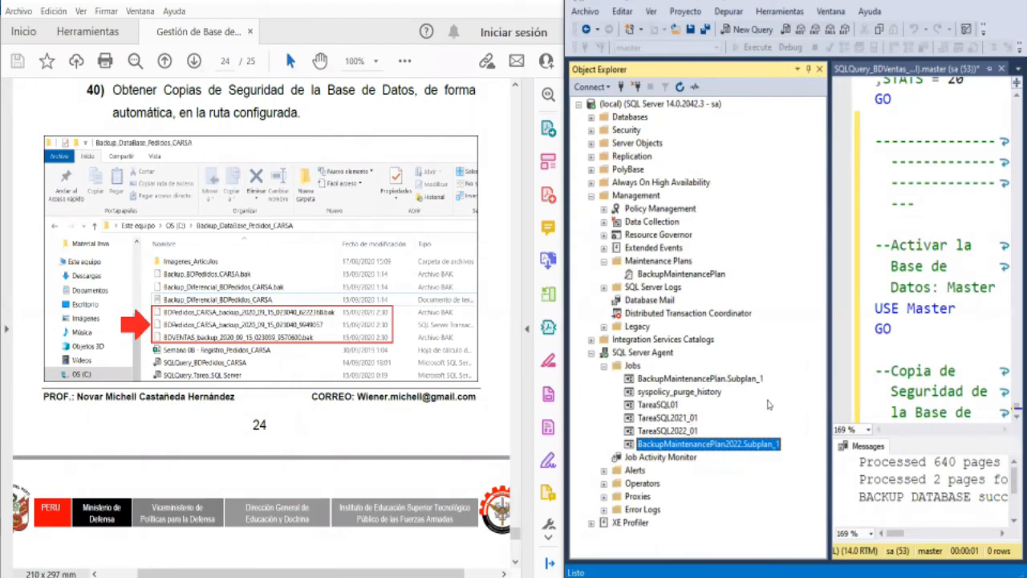
{"action": "left_click", "coordinate": [692, 431]}
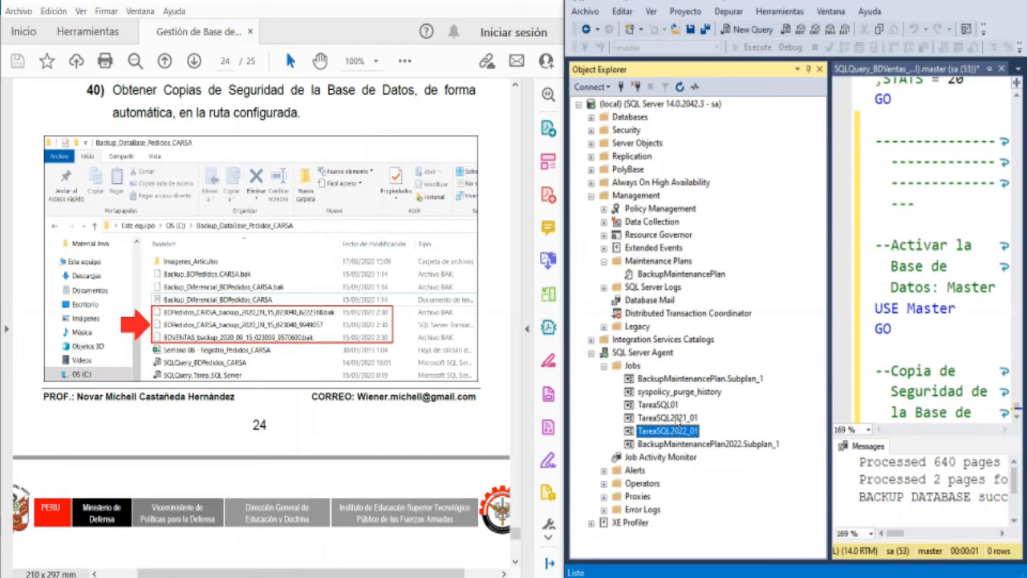
{"action": "left_click", "coordinate": [648, 196]}
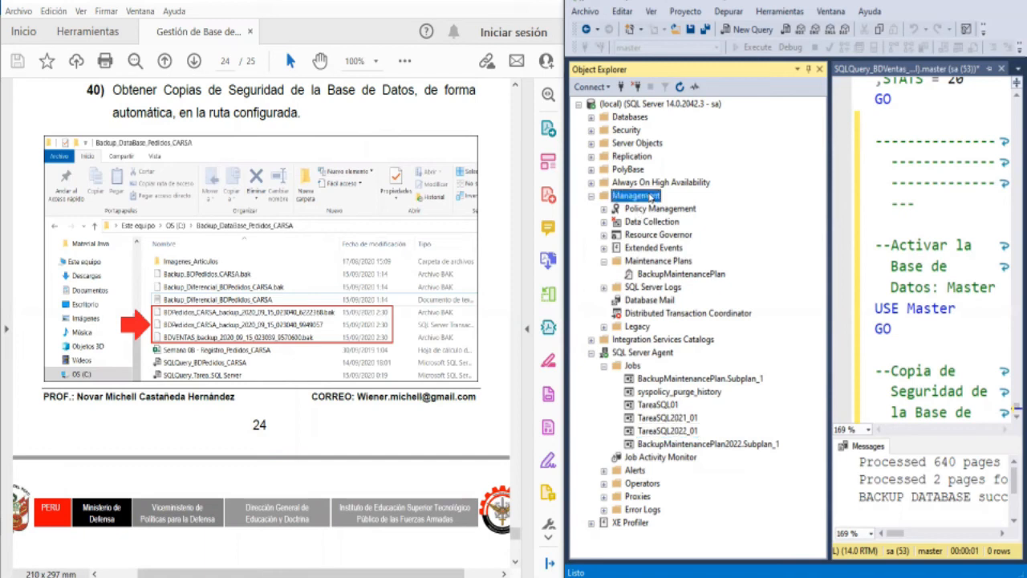
{"action": "left_click", "coordinate": [681, 88]}
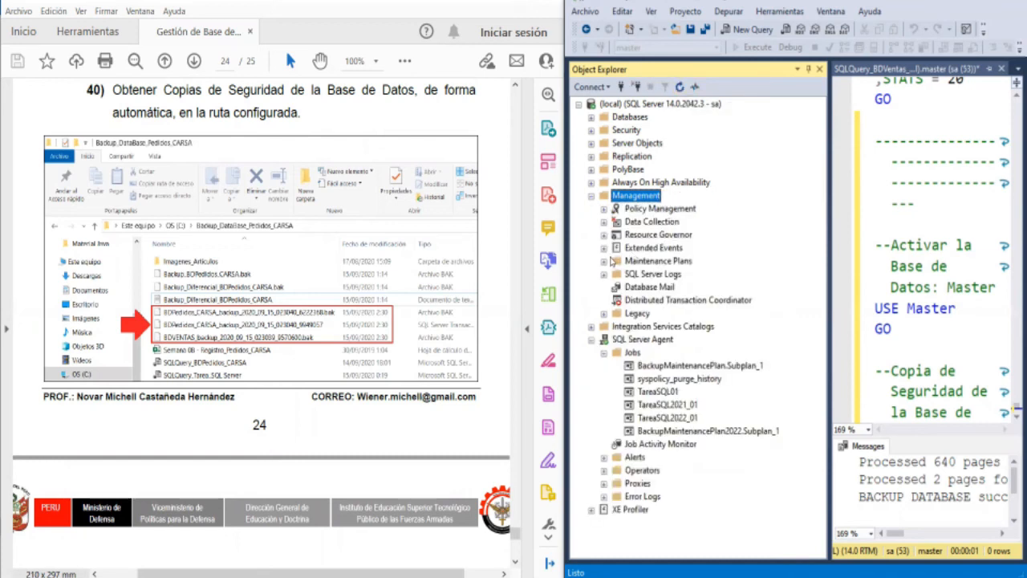
{"action": "left_click", "coordinate": [604, 261]}
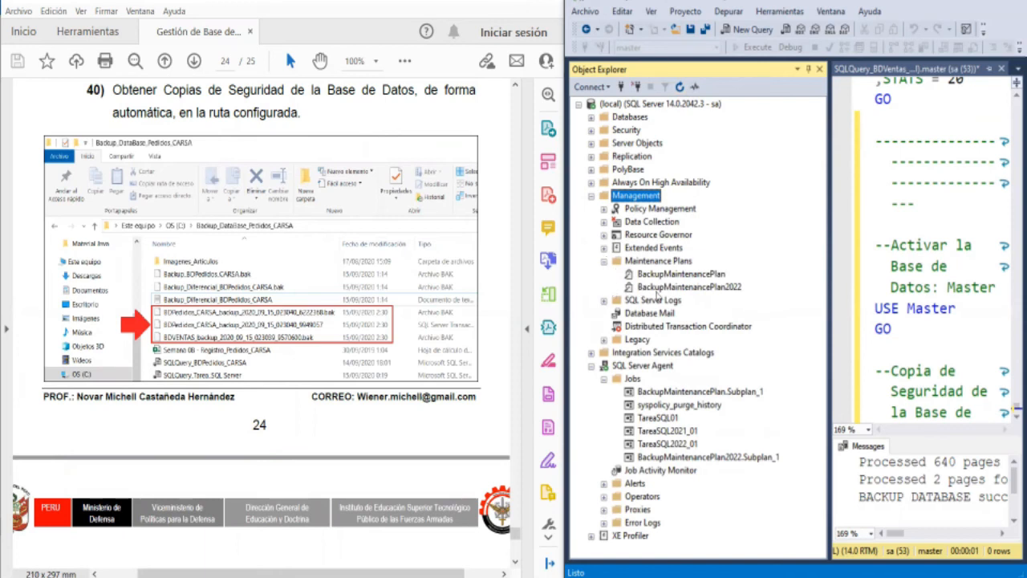
- Execute the BackupMaintenancePlan2022 maintenance plan and close the execution status window
{"action": "left_click", "coordinate": [669, 290]}
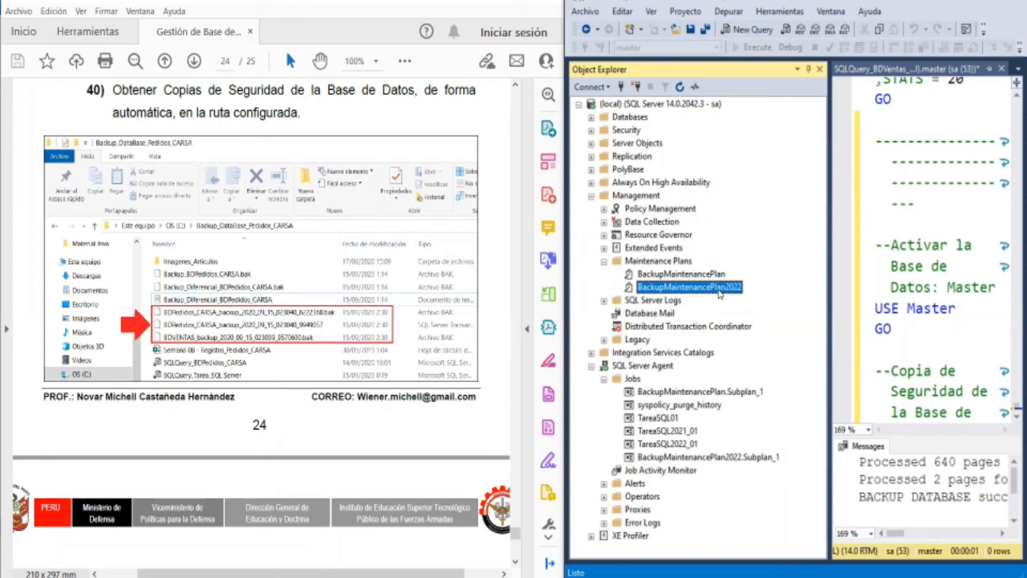
{"action": "right_click", "coordinate": [719, 294]}
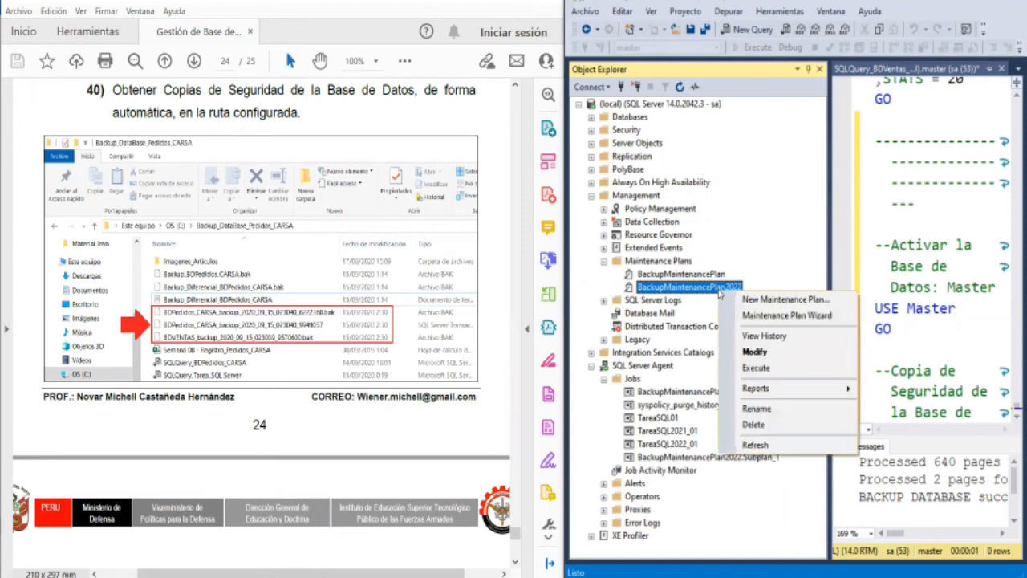
{"action": "right_click", "coordinate": [695, 294]}
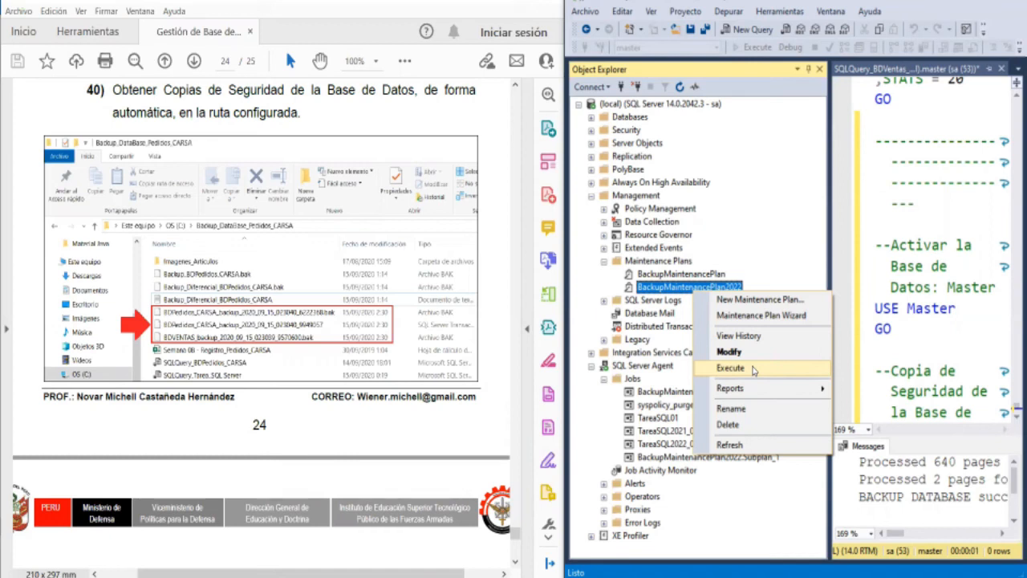
{"action": "left_click", "coordinate": [731, 367]}
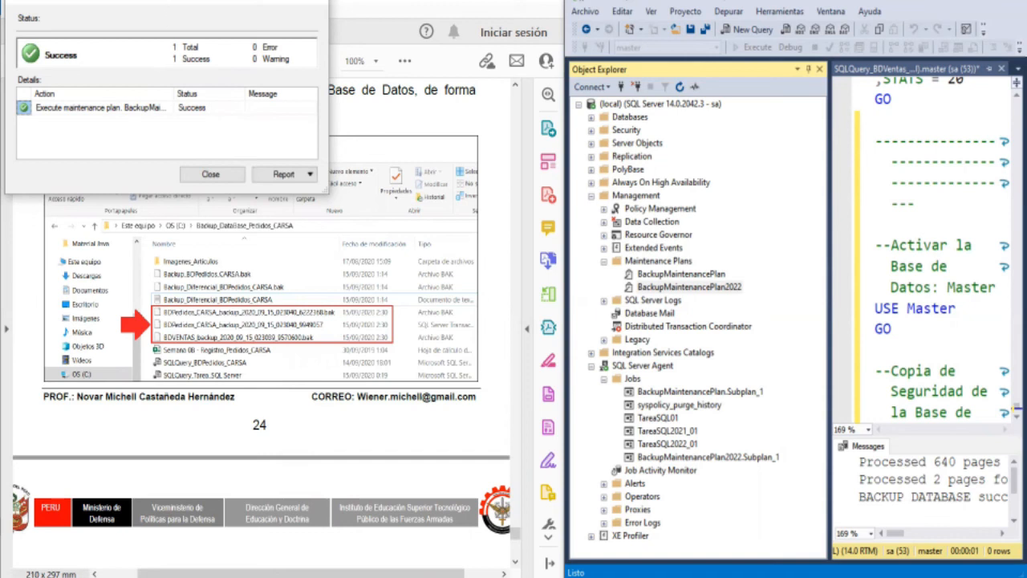
{"action": "left_click_drag", "start_coordinate": [182, 1], "coordinate": [828, 78]}
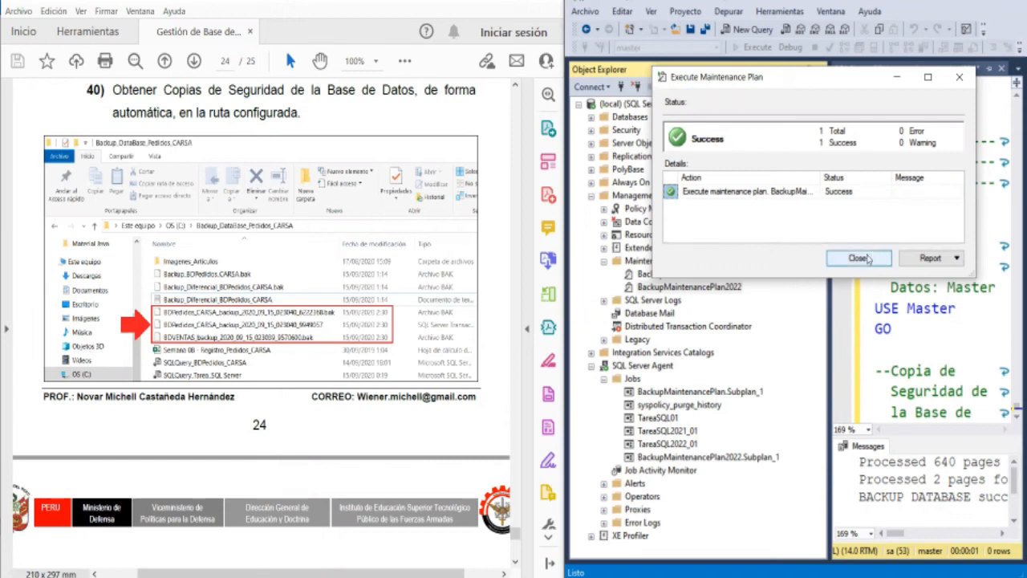
{"action": "left_click", "coordinate": [866, 257]}
- Switch to File Explorer and open the Backup_Database_BDVentas_General_2022 folder on the C: drive
{"action": "left_click", "coordinate": [385, 576]}
{"action": "scroll", "coordinate": [416, 462], "scroll_direction": "down", "scroll_amount": 3}
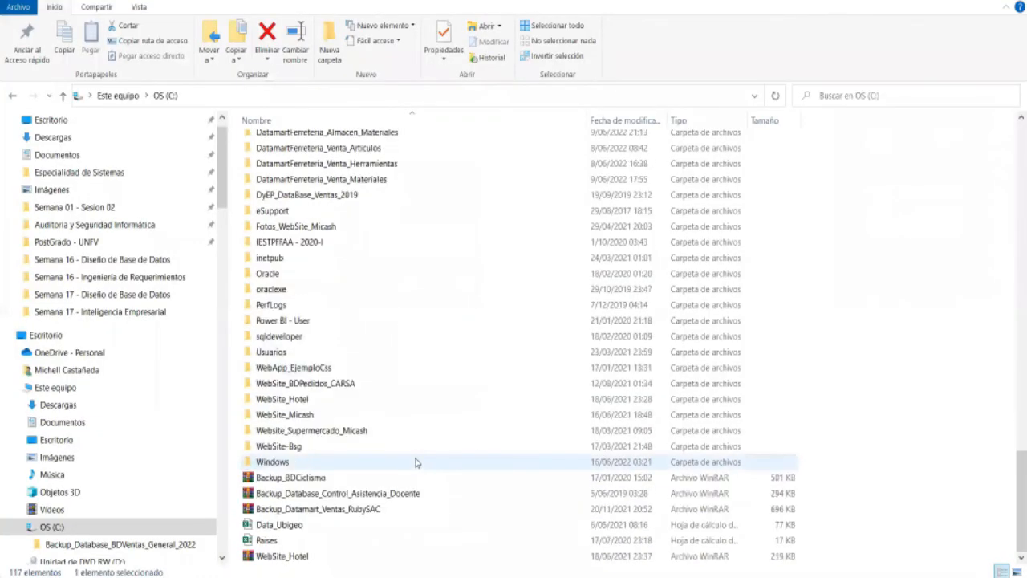
{"action": "scroll", "coordinate": [416, 463], "scroll_direction": "up", "scroll_amount": 15}
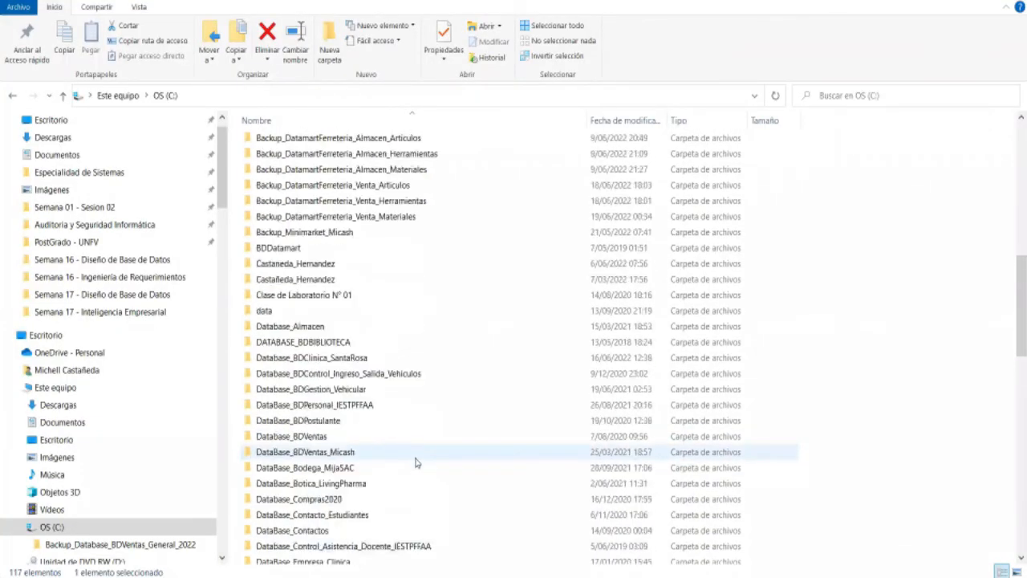
{"action": "scroll", "coordinate": [415, 462], "scroll_direction": "up", "scroll_amount": 9}
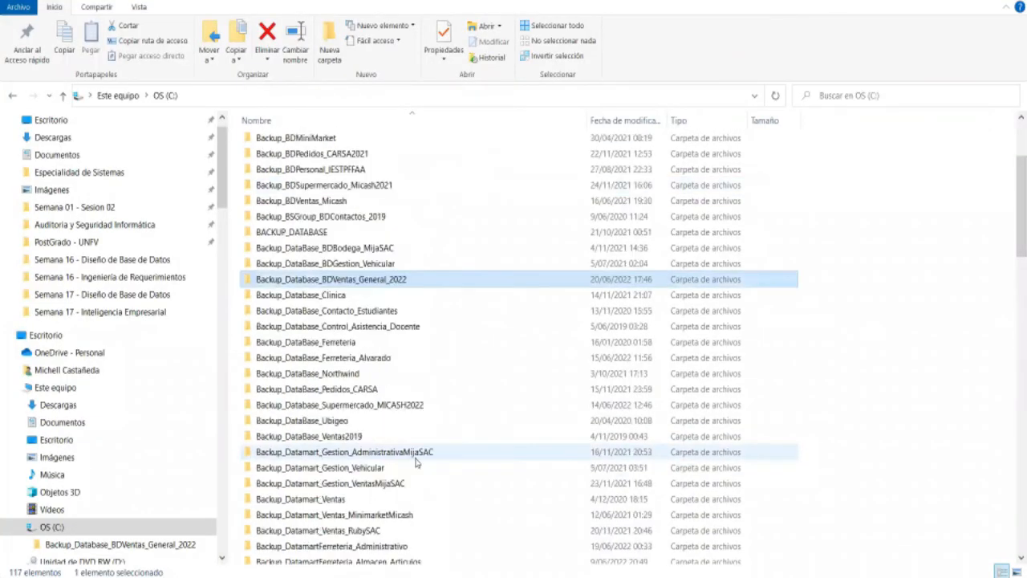
{"action": "double_click", "coordinate": [385, 281]}
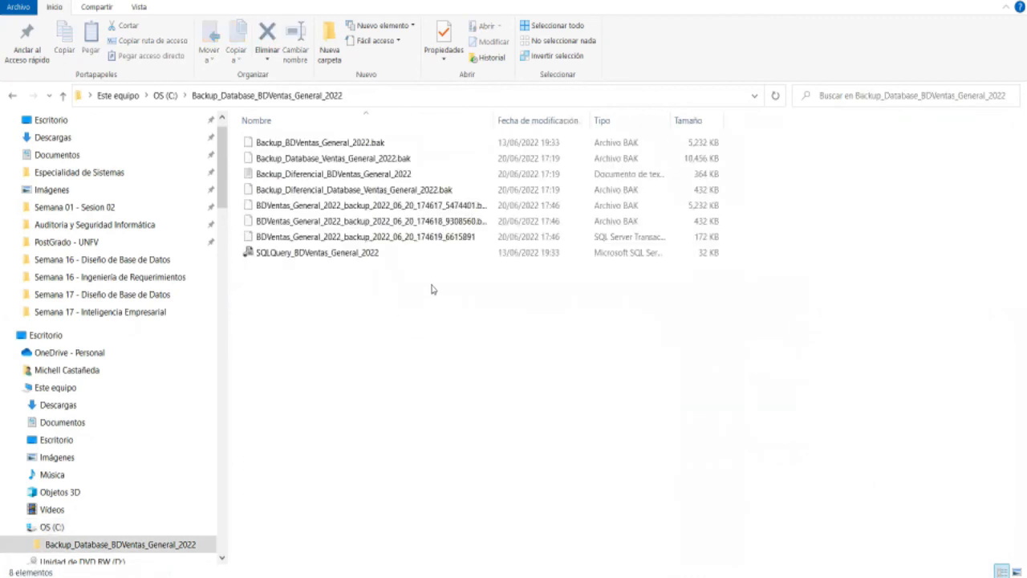
- Widen the name and type columns to examine the full names and file types of the automatic BDVentas_General_2022 backups
{"action": "left_click_drag", "start_coordinate": [499, 114], "coordinate": [538, 116]}
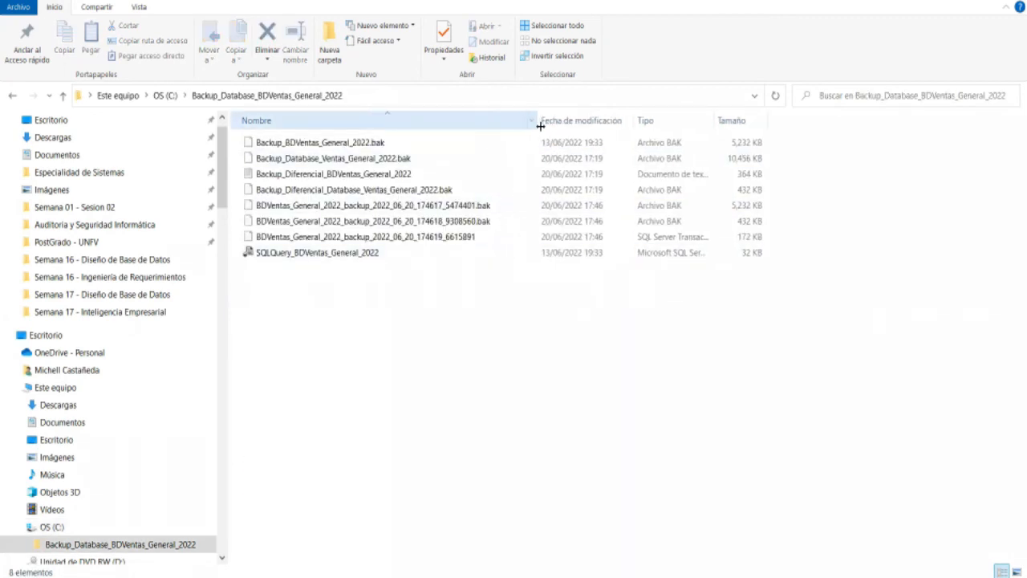
{"action": "left_click", "coordinate": [422, 206]}
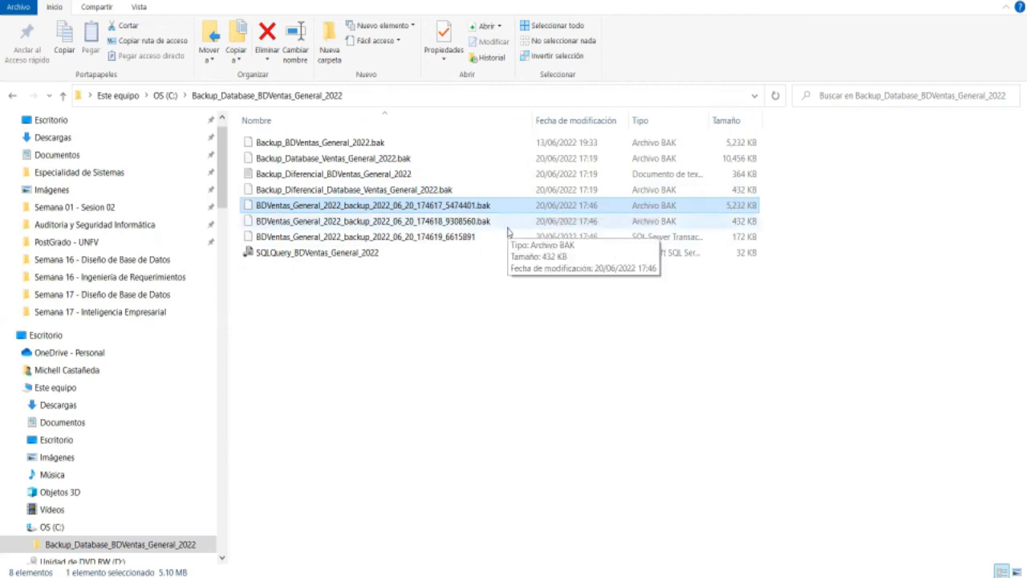
{"action": "left_click", "coordinate": [666, 237]}
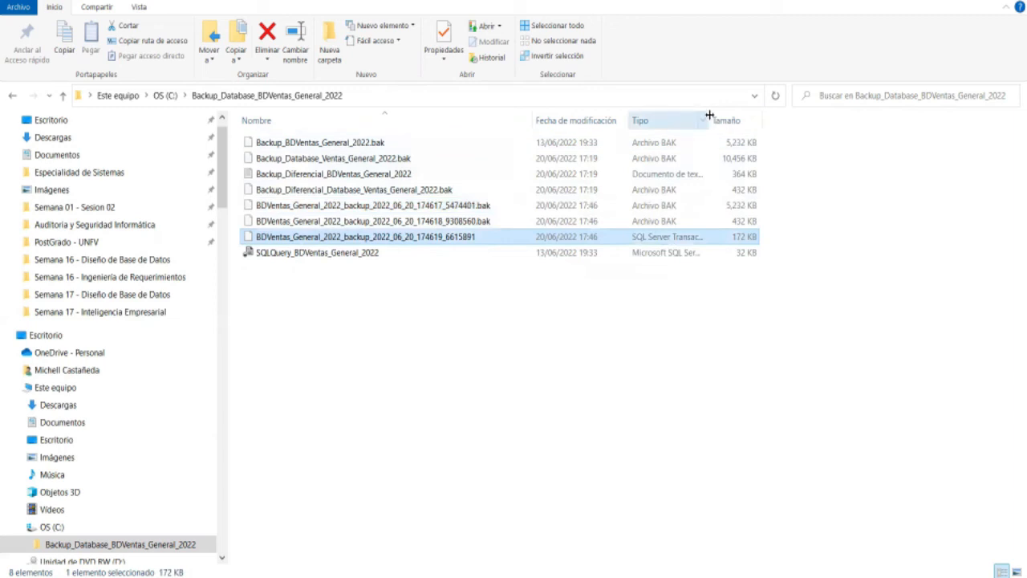
{"action": "left_click_drag", "start_coordinate": [711, 113], "coordinate": [777, 134]}
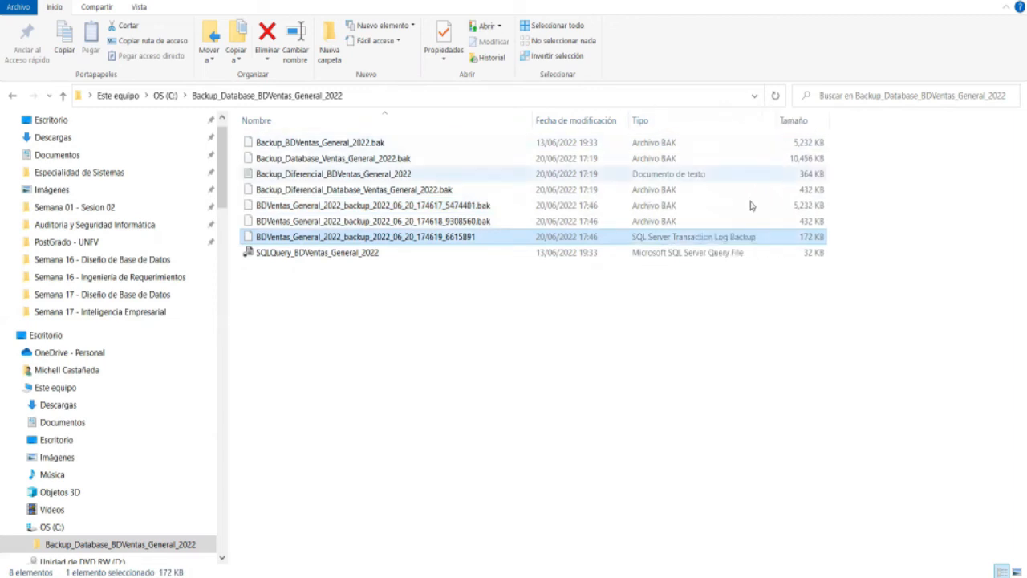
{"action": "left_click", "coordinate": [365, 221]}
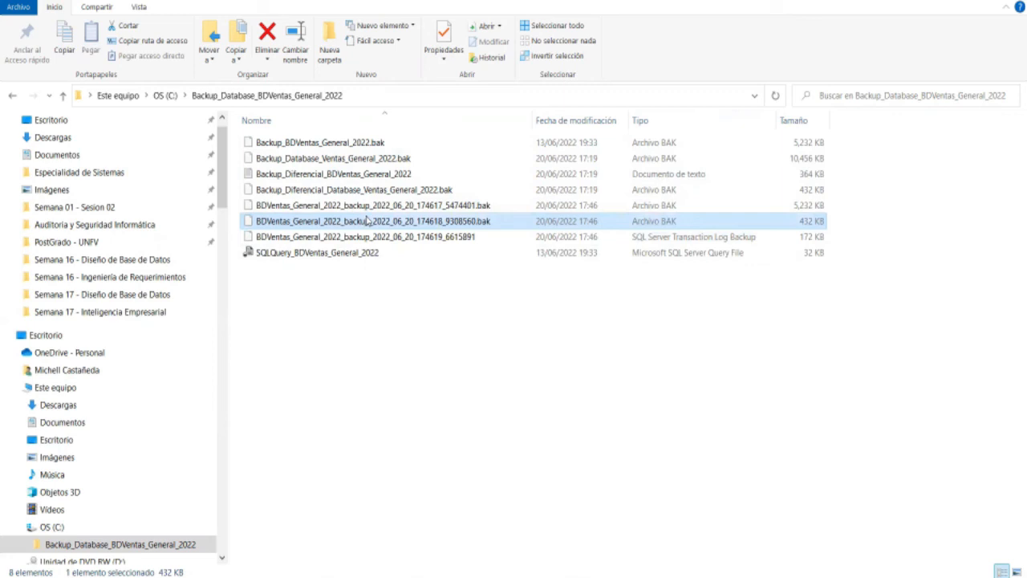
{"action": "left_click", "coordinate": [447, 347]}
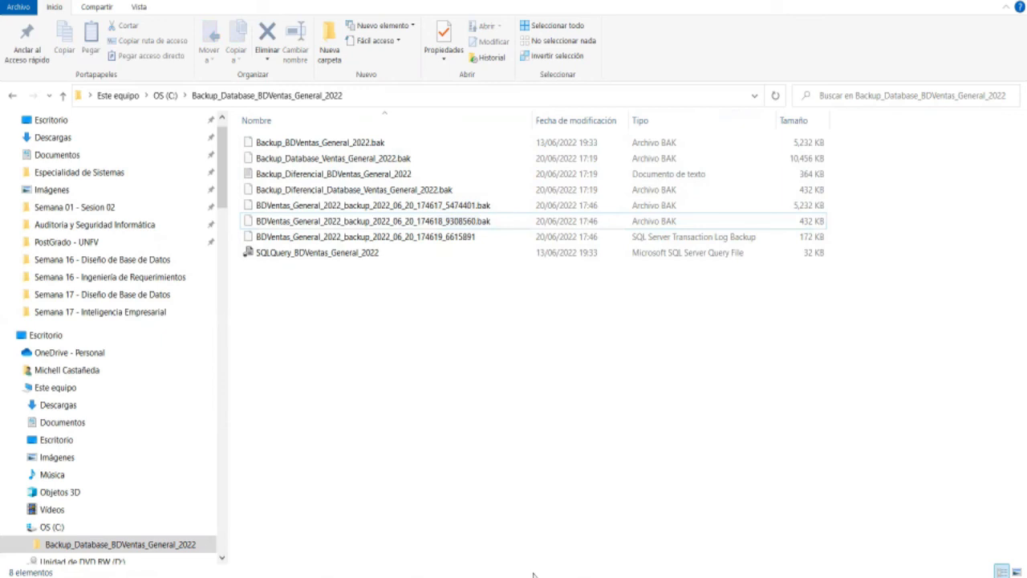
- Return to SQL Server Management Studio and select the Maintenance Plans folder, leaving BackupMaintenancePlan2022 as it is
{"action": "left_click", "coordinate": [480, 576]}
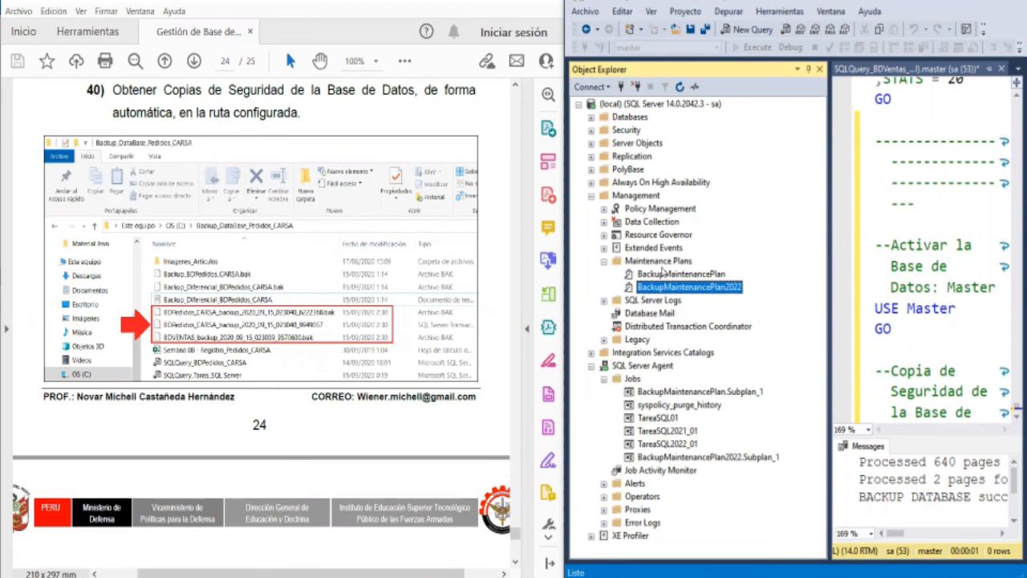
{"action": "right_click", "coordinate": [705, 288]}
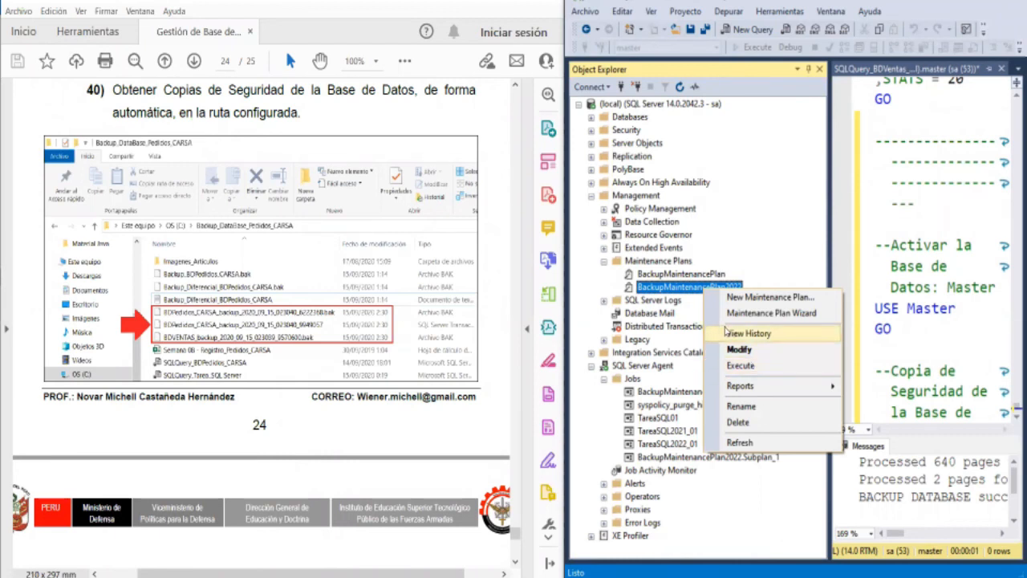
{"action": "left_click", "coordinate": [662, 290]}
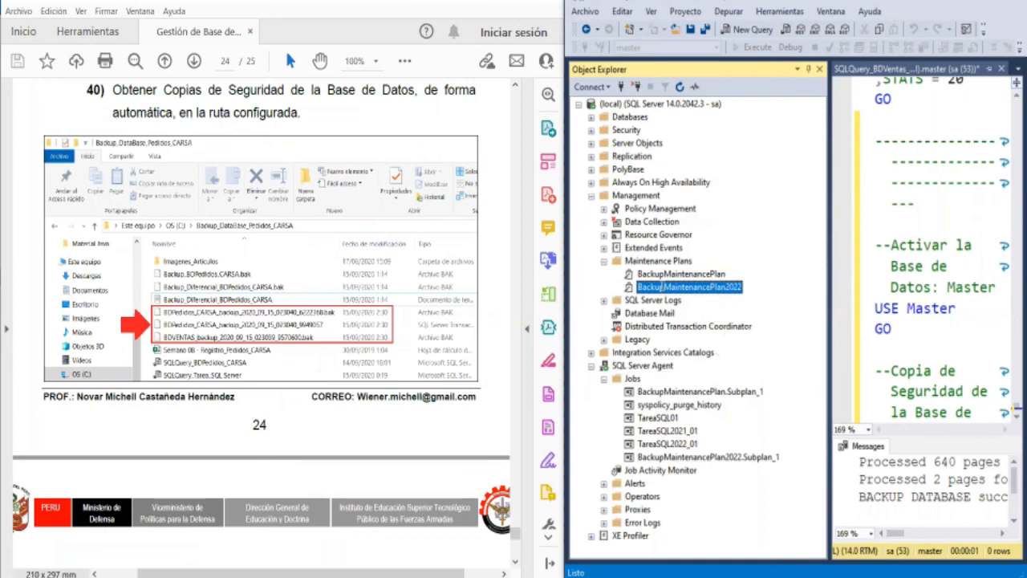
{"action": "left_click", "coordinate": [665, 262]}
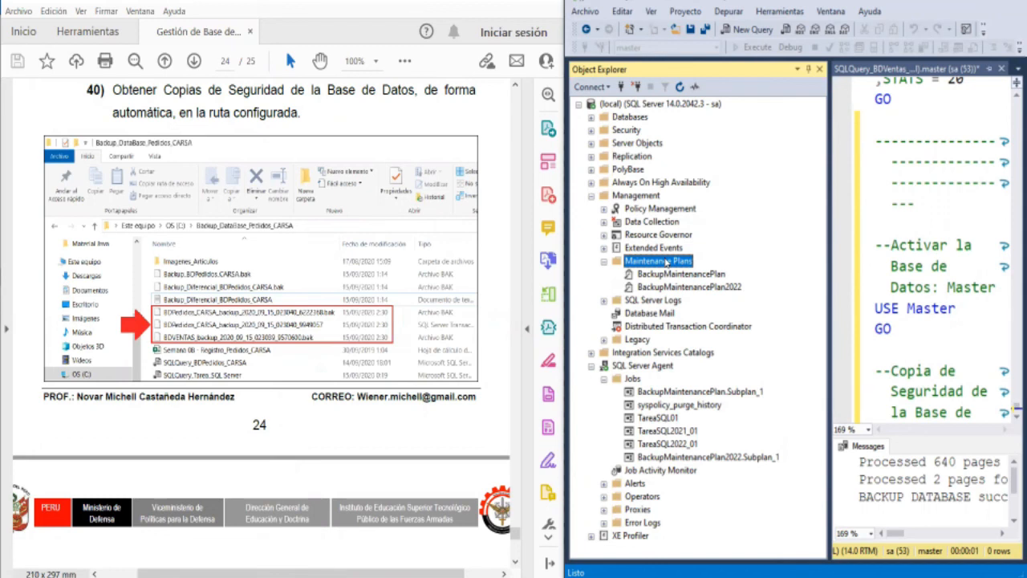
- Read the Conclusiones section on the last page of the PDF guide, covering maintenance plans and their scheduled execution
{"action": "scroll", "coordinate": [330, 285], "scroll_direction": "down", "scroll_amount": 5}
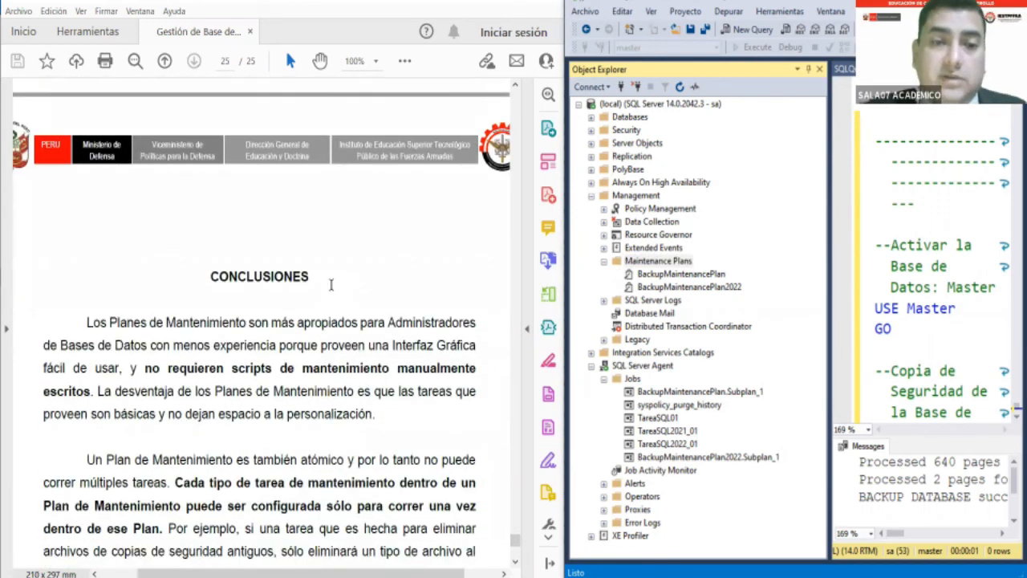
{"action": "scroll", "coordinate": [331, 285], "scroll_direction": "down", "scroll_amount": 3}
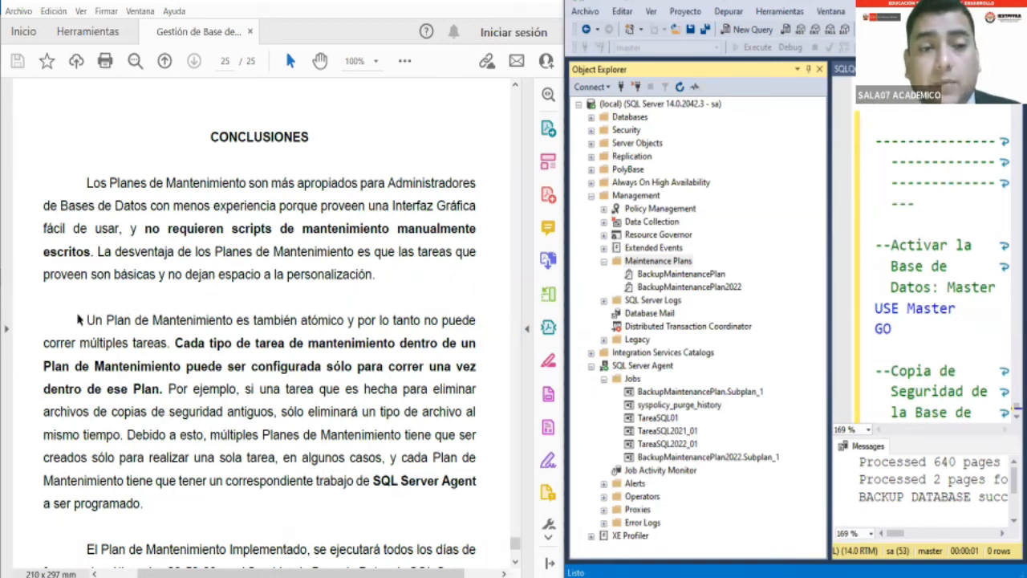
{"action": "scroll", "coordinate": [76, 313], "scroll_direction": "down", "scroll_amount": 1}
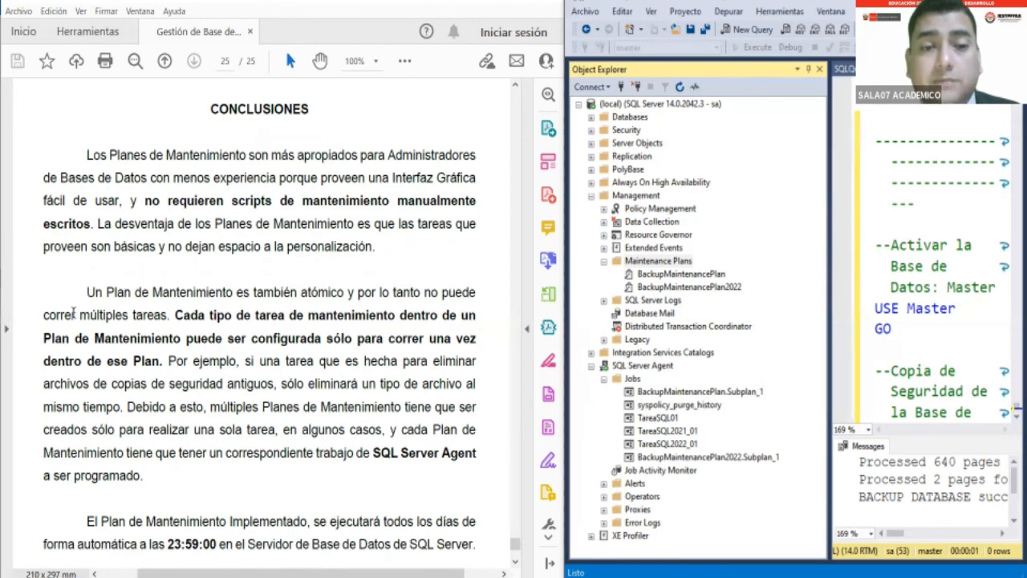
{"action": "scroll", "coordinate": [74, 313], "scroll_direction": "down", "scroll_amount": 1}
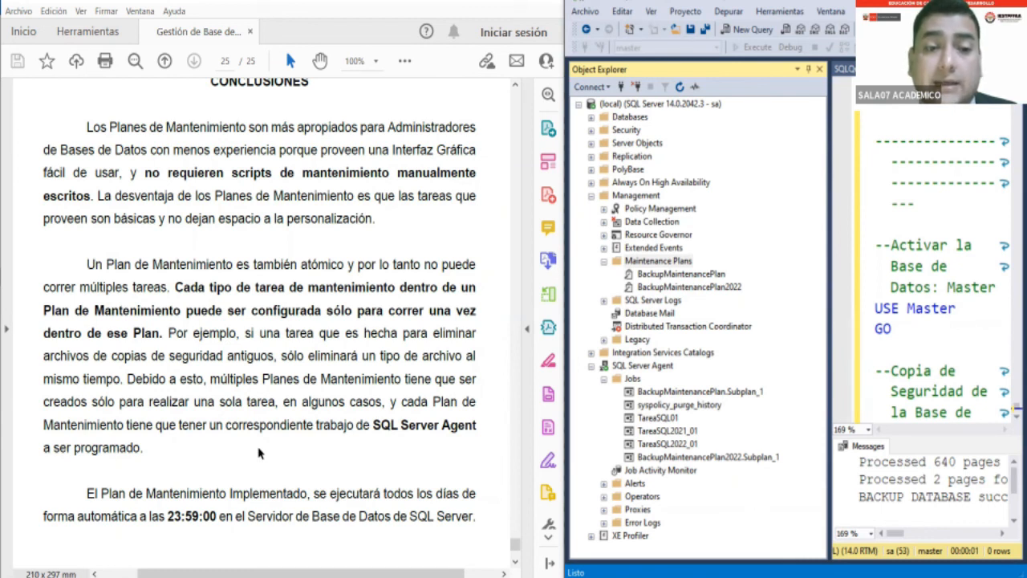
{"action": "scroll", "coordinate": [258, 454], "scroll_direction": "down", "scroll_amount": 1}
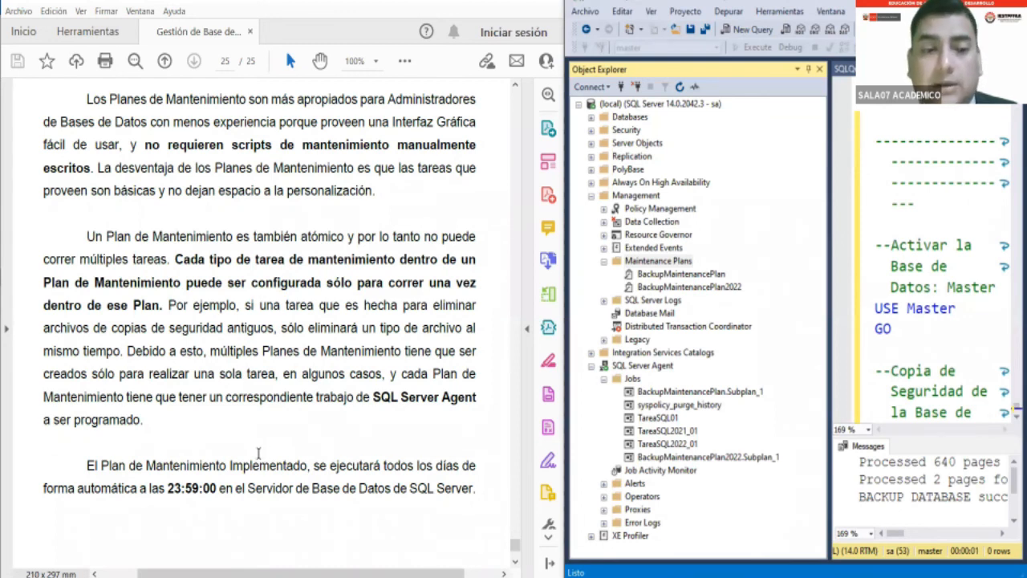
{"action": "scroll", "coordinate": [259, 454], "scroll_direction": "down", "scroll_amount": 1}
{"action": "scroll", "coordinate": [259, 455], "scroll_direction": "down", "scroll_amount": 3}
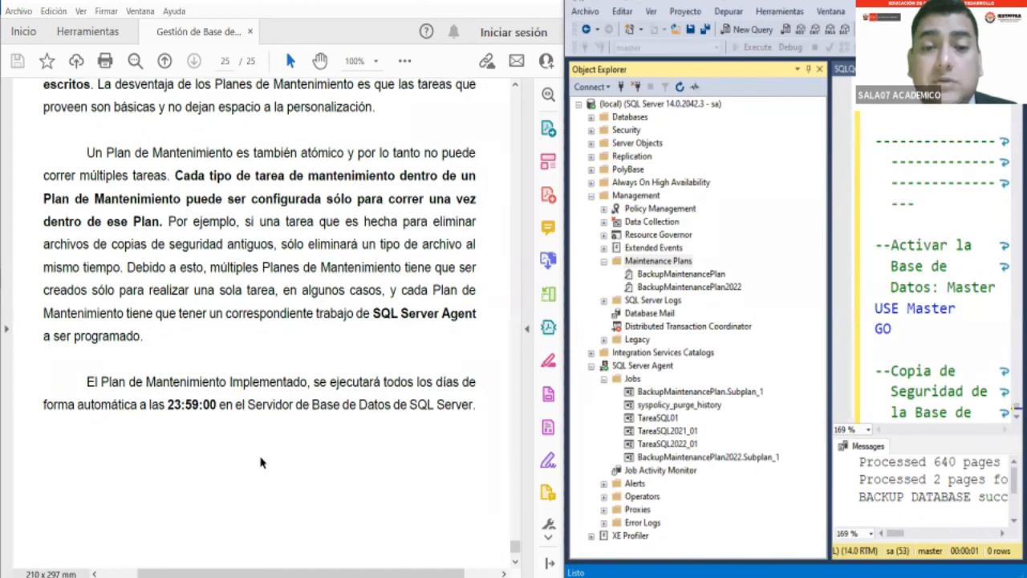